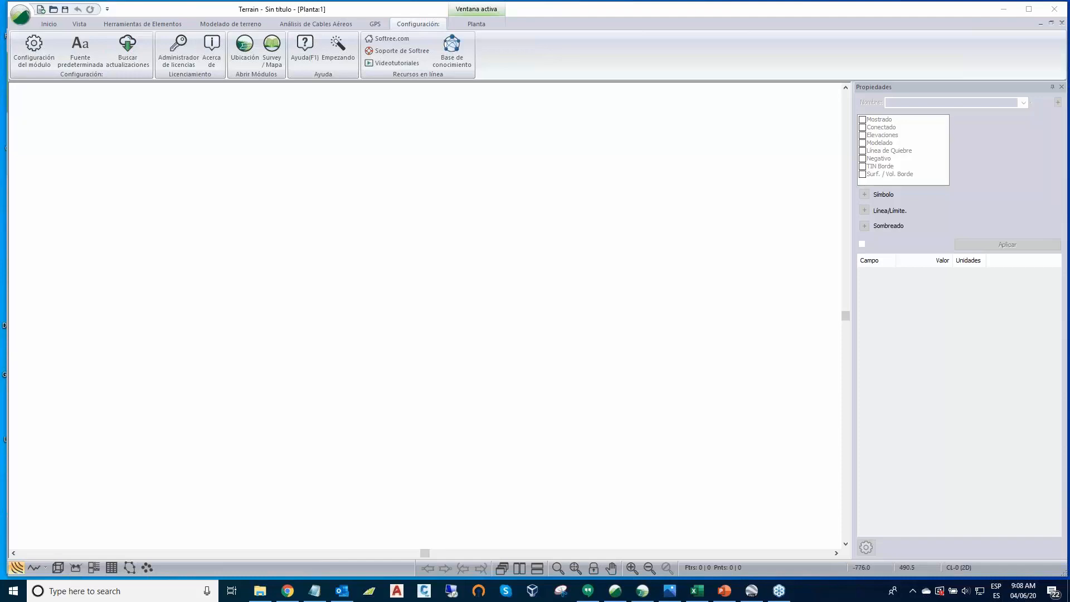
- Start opening a file and browse to the _LiDAR folder inside 5-Webminar
click(21, 16)
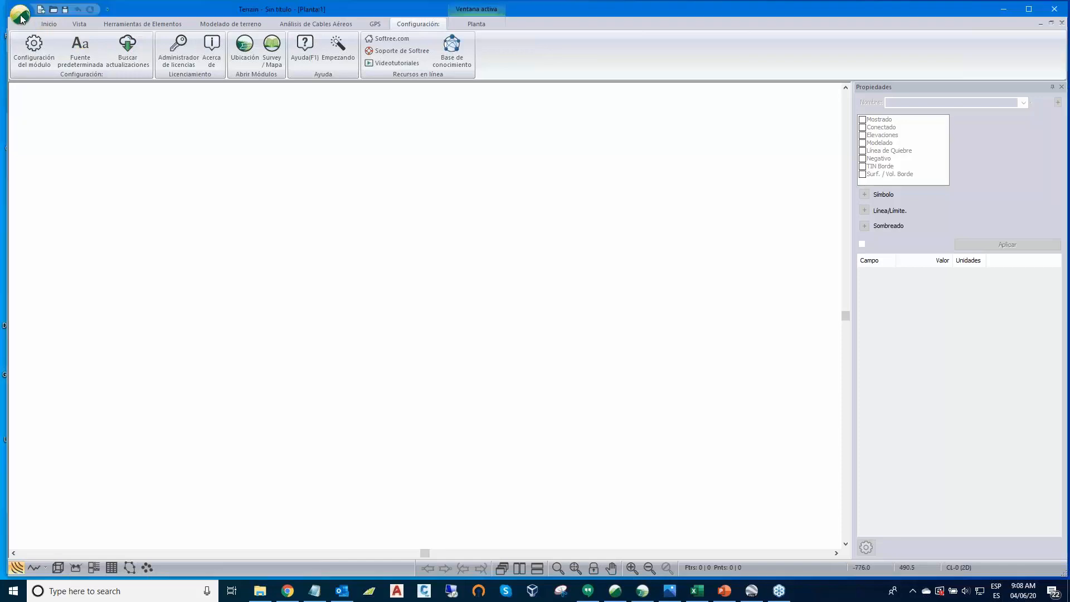
click(36, 69)
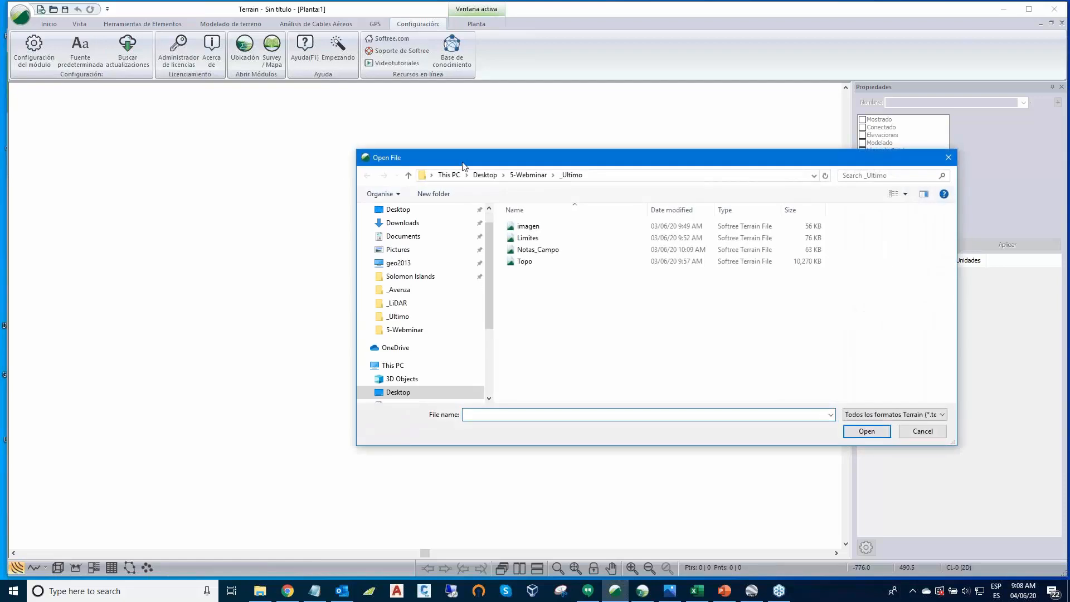
drag(429, 149, 213, 103)
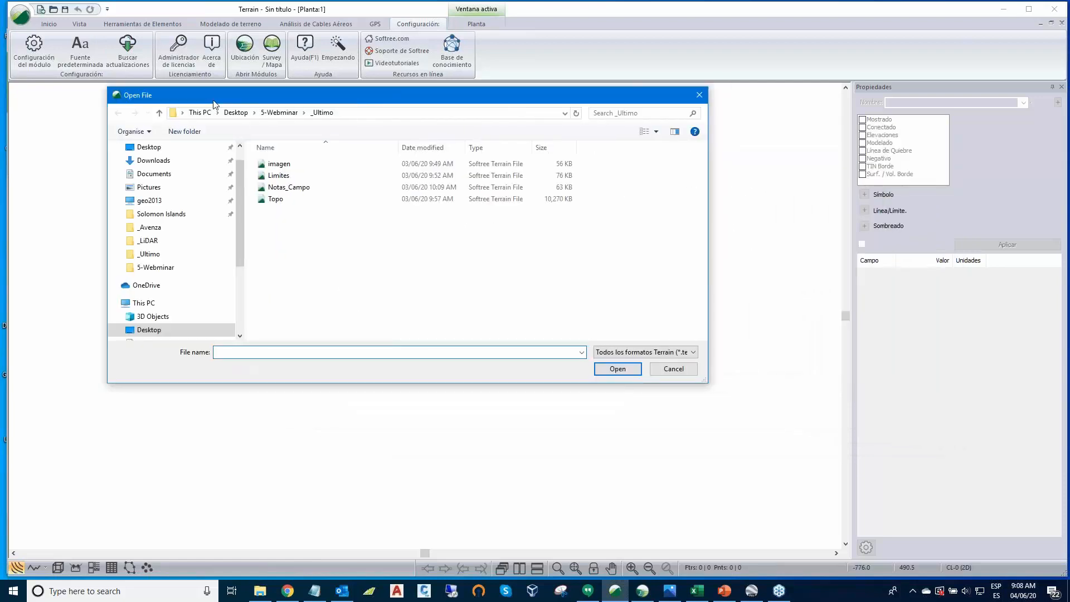
click(160, 114)
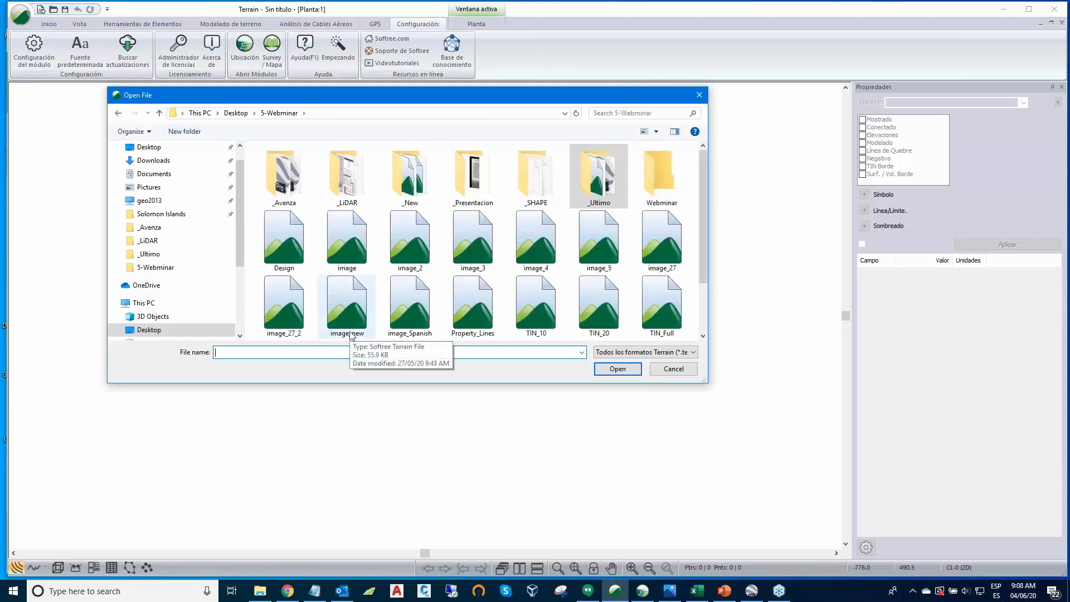
click(341, 169)
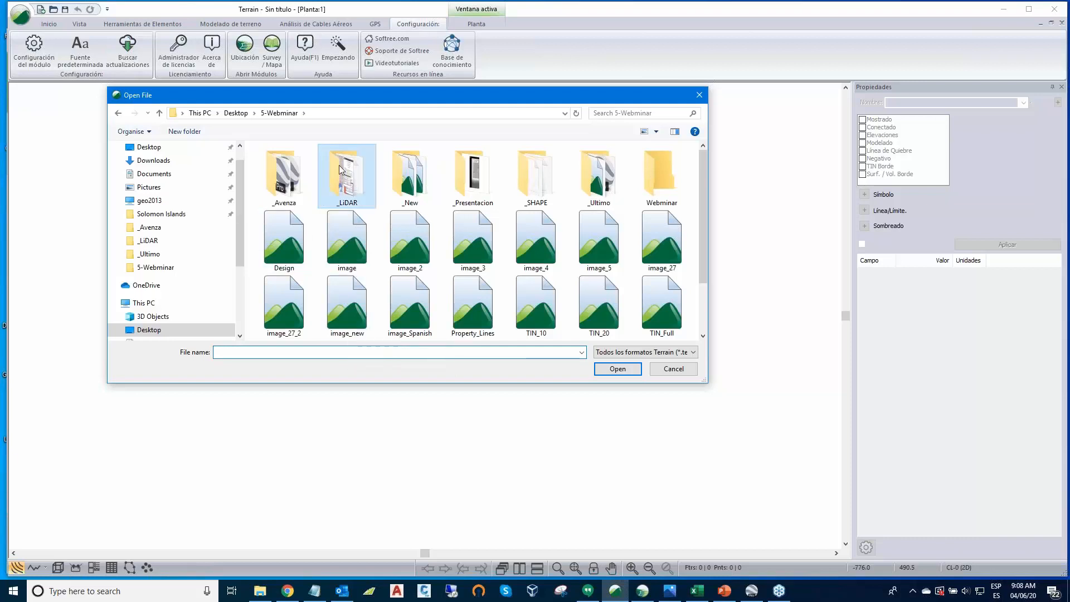
double_click(341, 168)
- List all compatible file types and open the LiDAR file nb_2017_2675000_7437000.laz
click(696, 354)
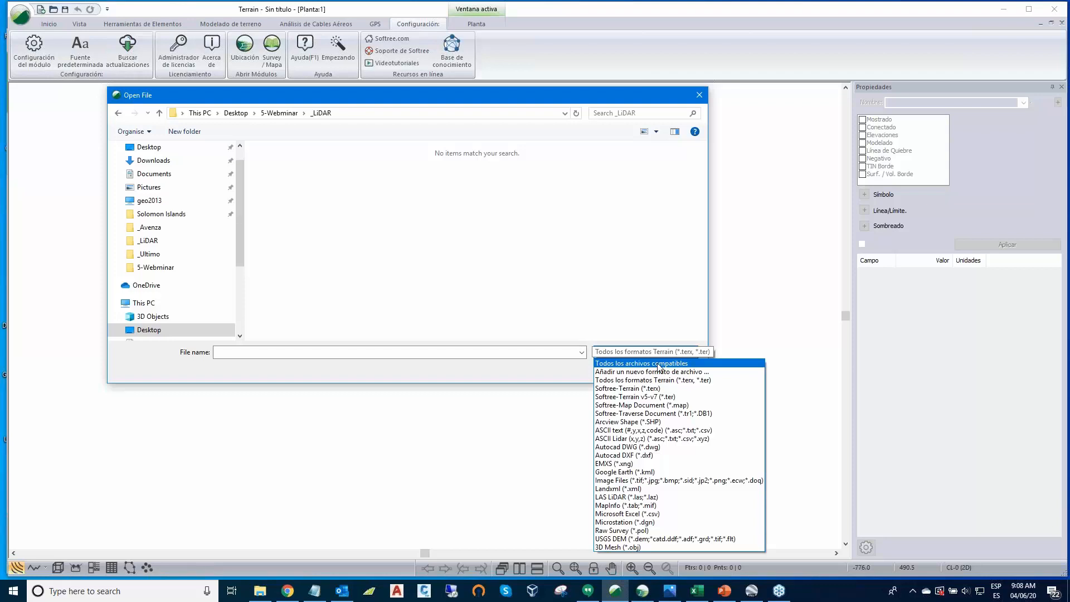
click(659, 364)
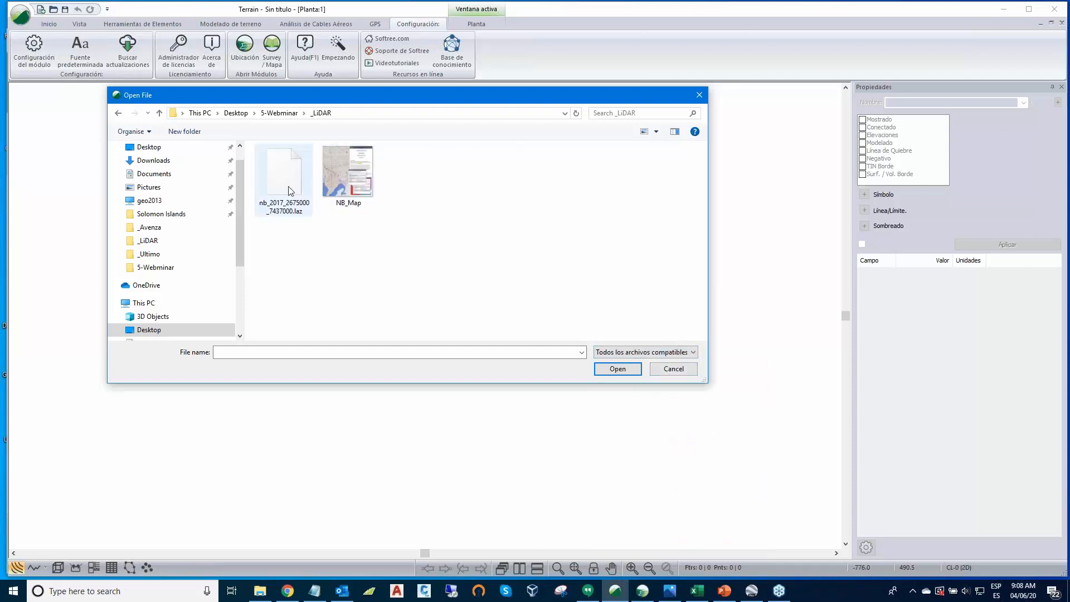
click(280, 174)
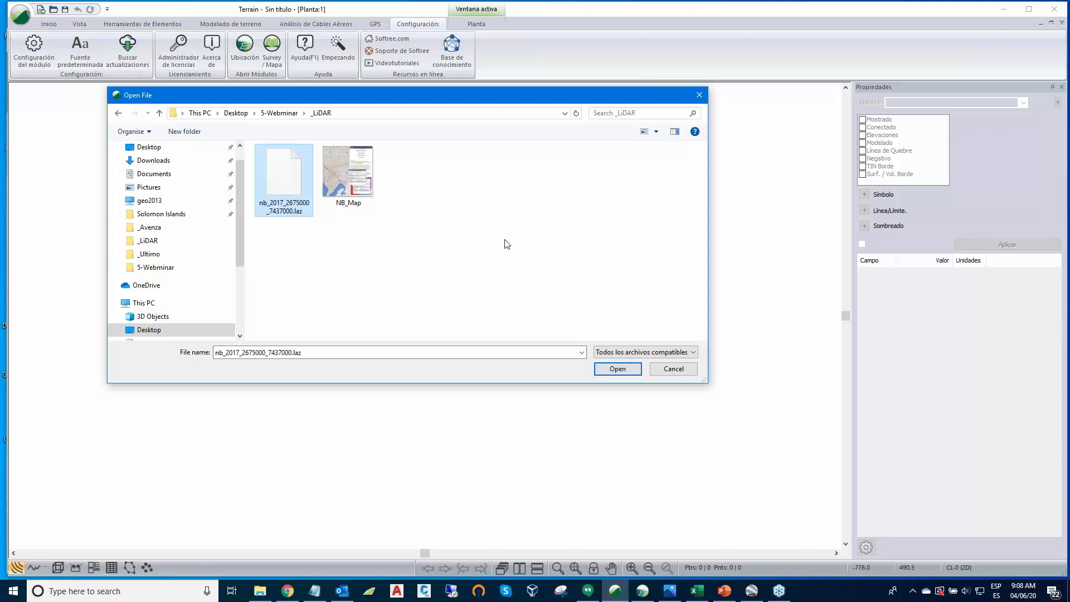
click(617, 369)
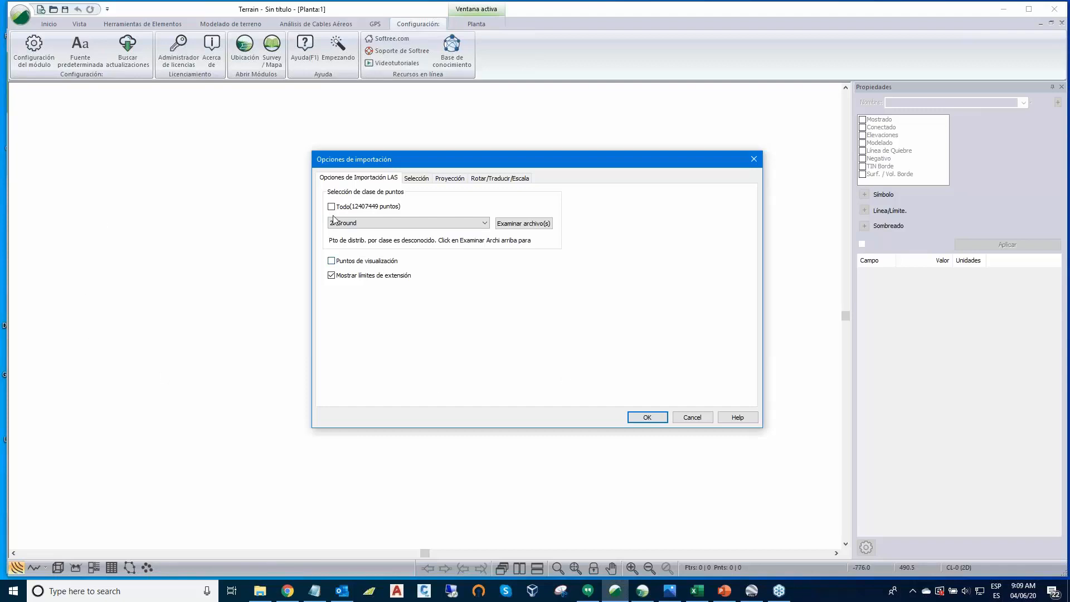
- Examine the LAS file's point classes and thin the Default region's point resolution to 9 omitted points
click(520, 225)
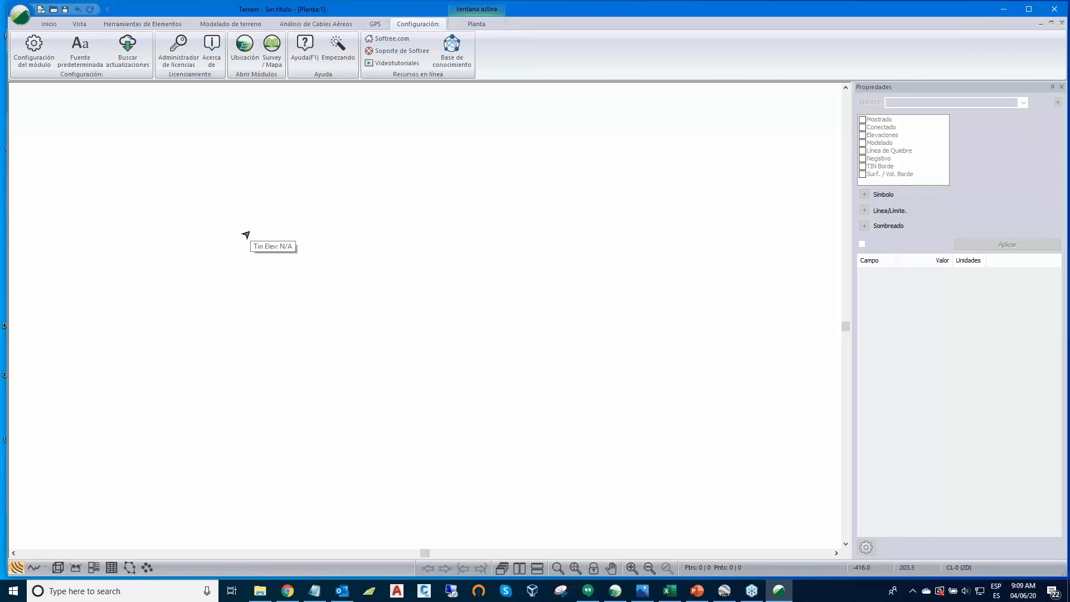
click(20, 15)
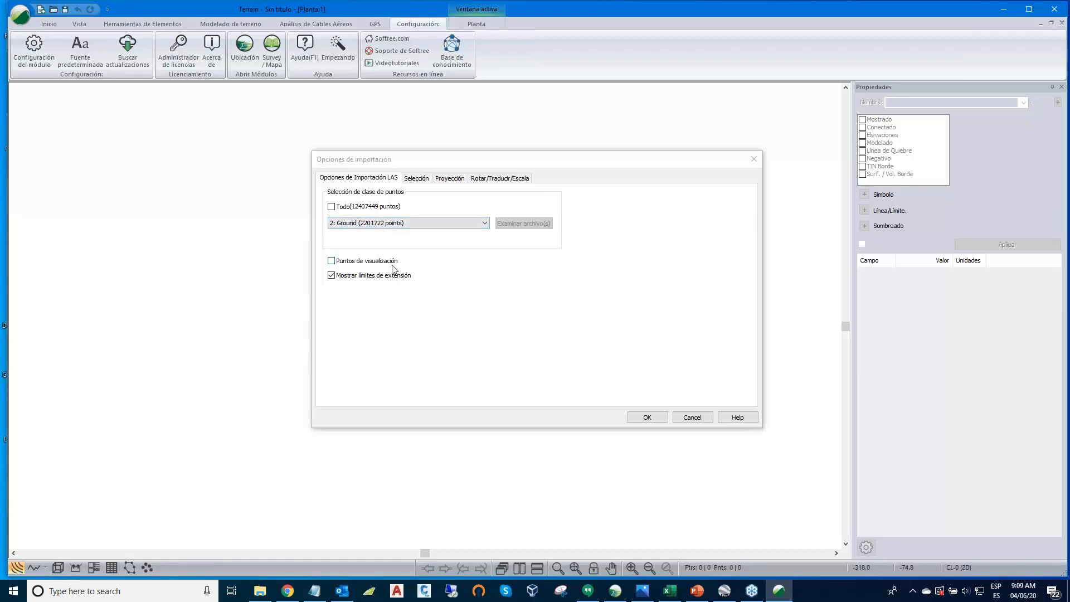
click(415, 179)
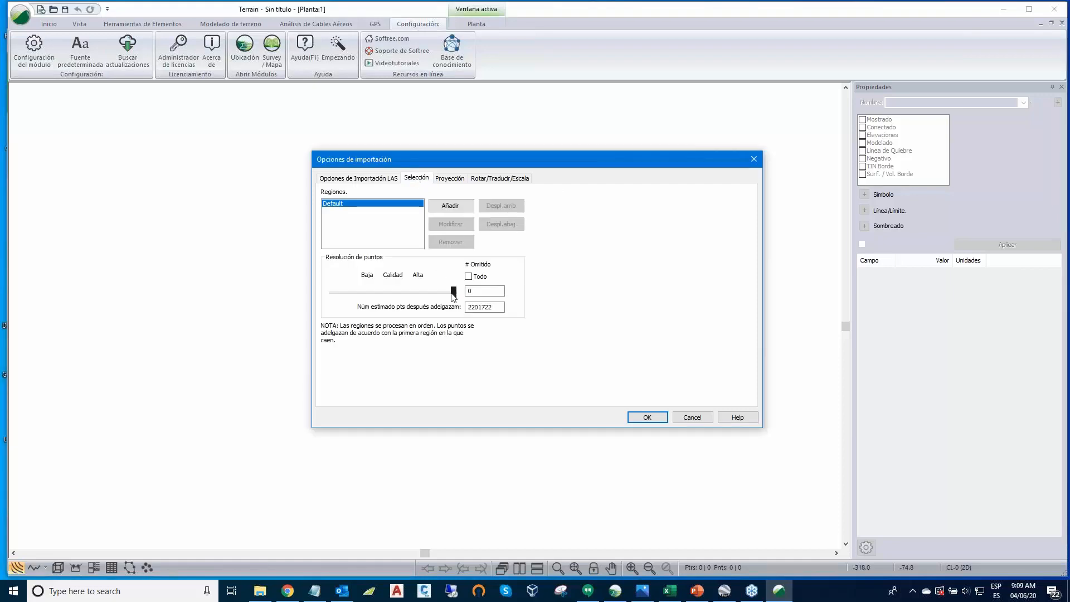
drag(452, 292, 387, 295)
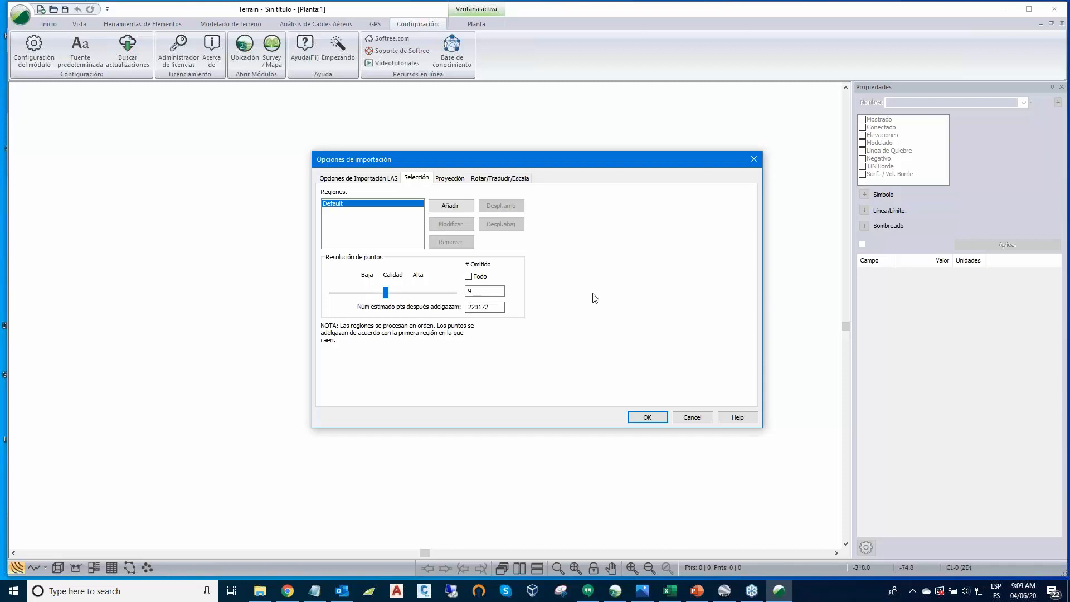
- Check the LiDAR coordinate system in the NB_Map.JPG photo and define the file's source projection from EPSG code 2953
click(457, 184)
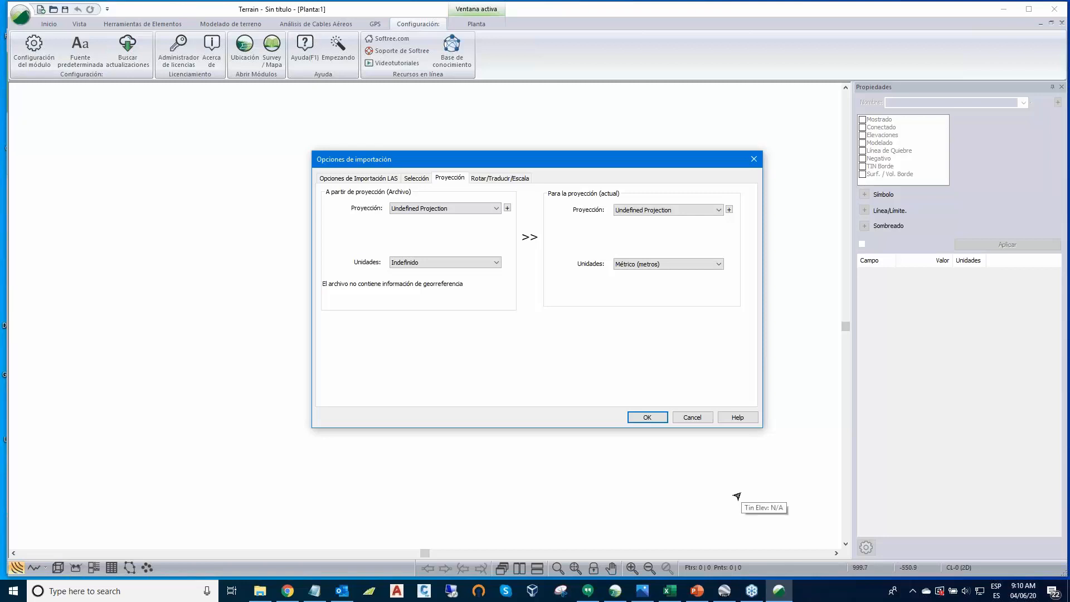
click(640, 591)
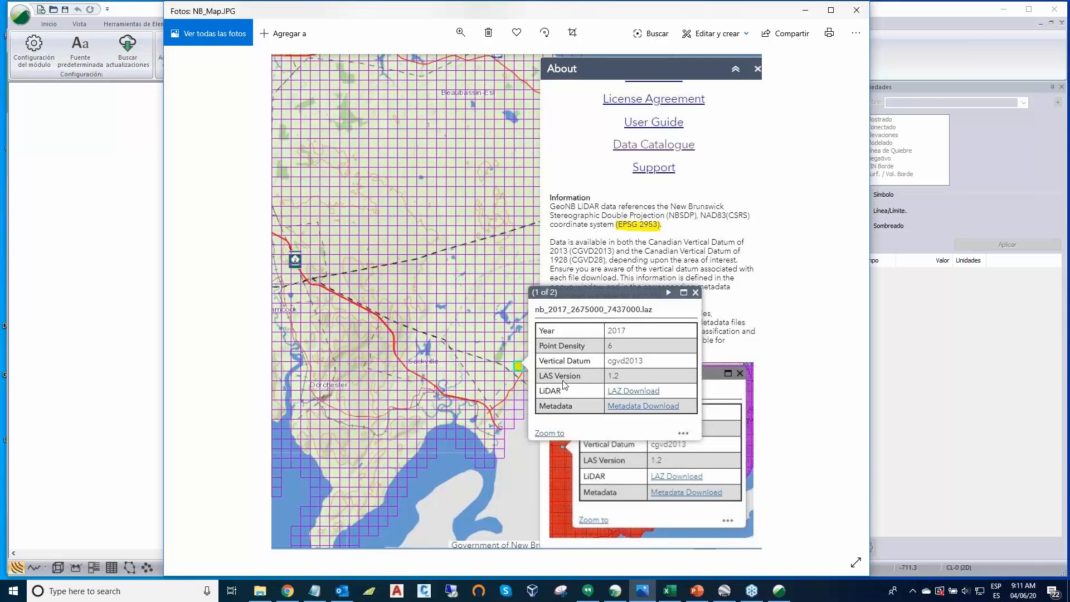
click(806, 11)
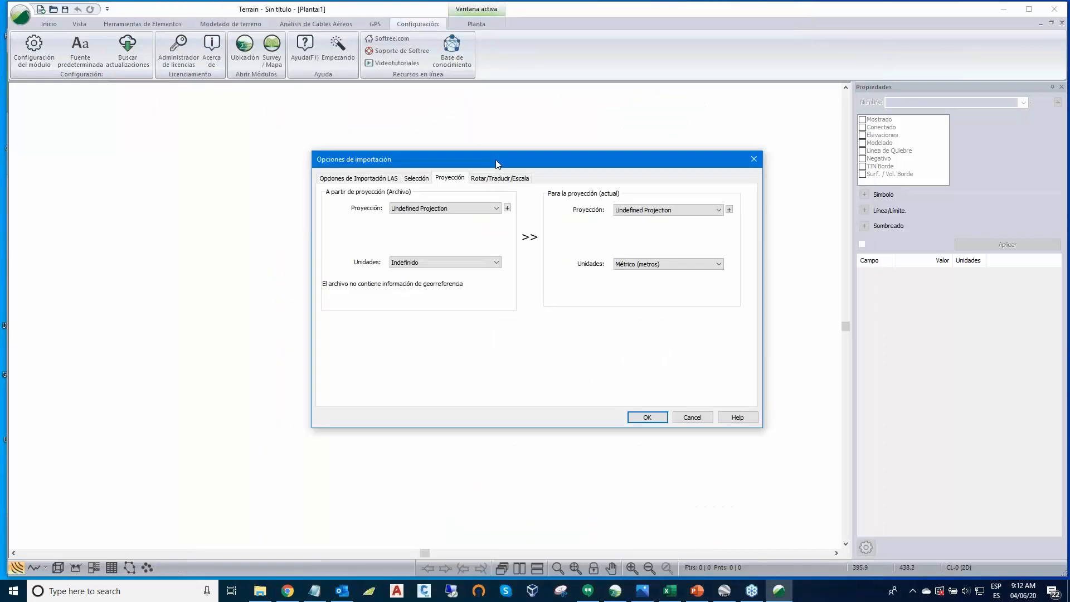
click(496, 209)
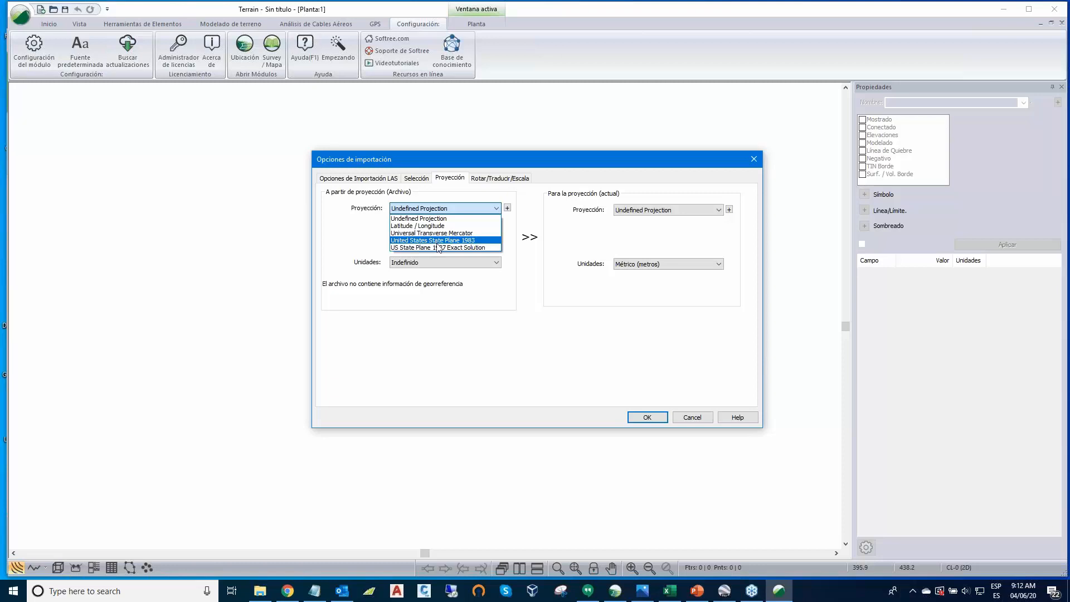
click(507, 208)
click(507, 208)
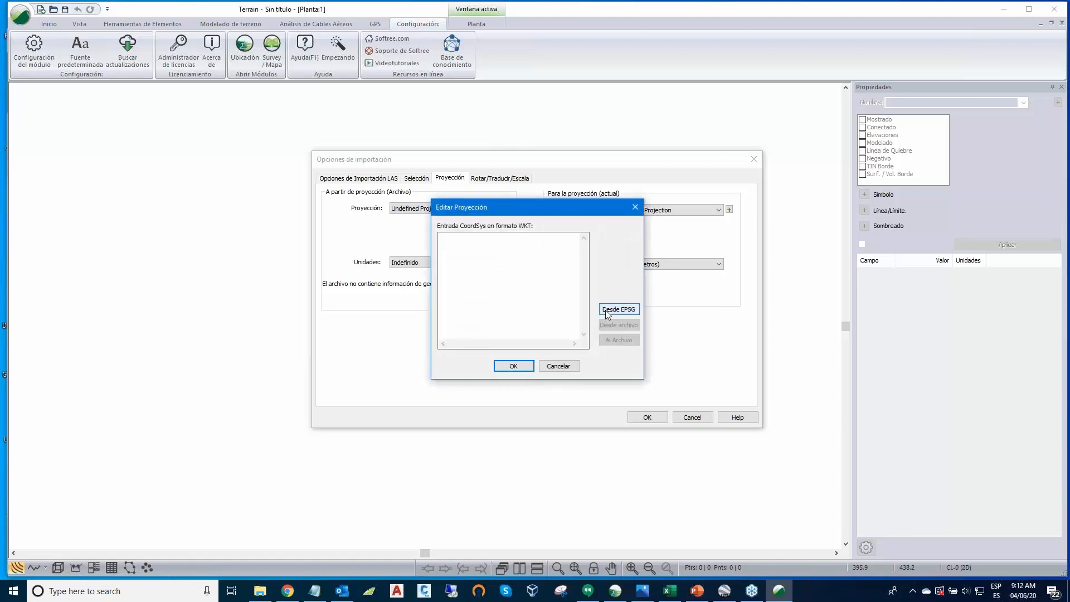
click(607, 311)
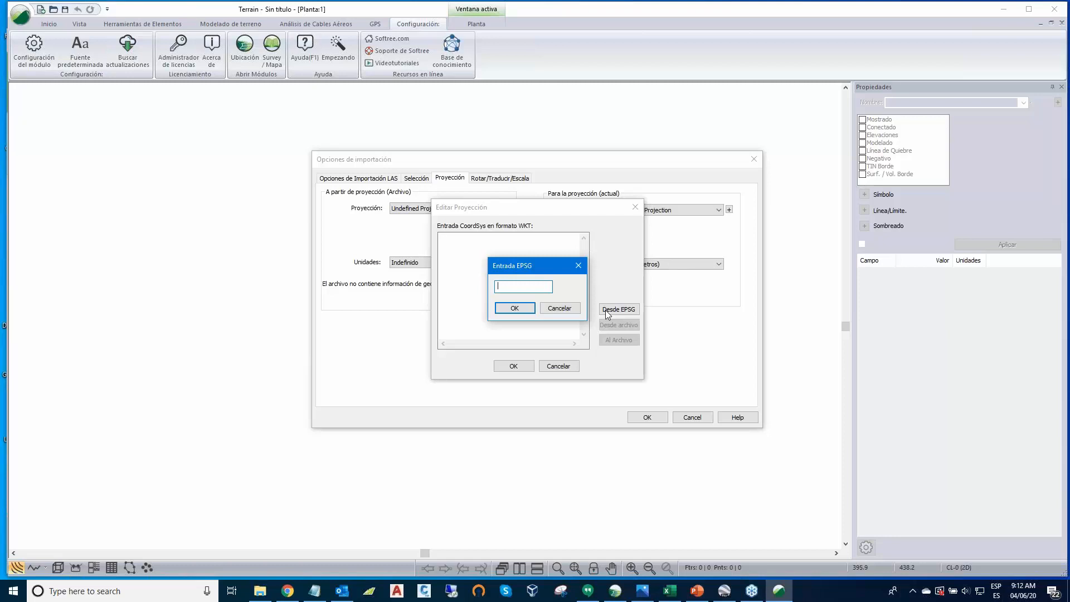
text(2953)
click(514, 308)
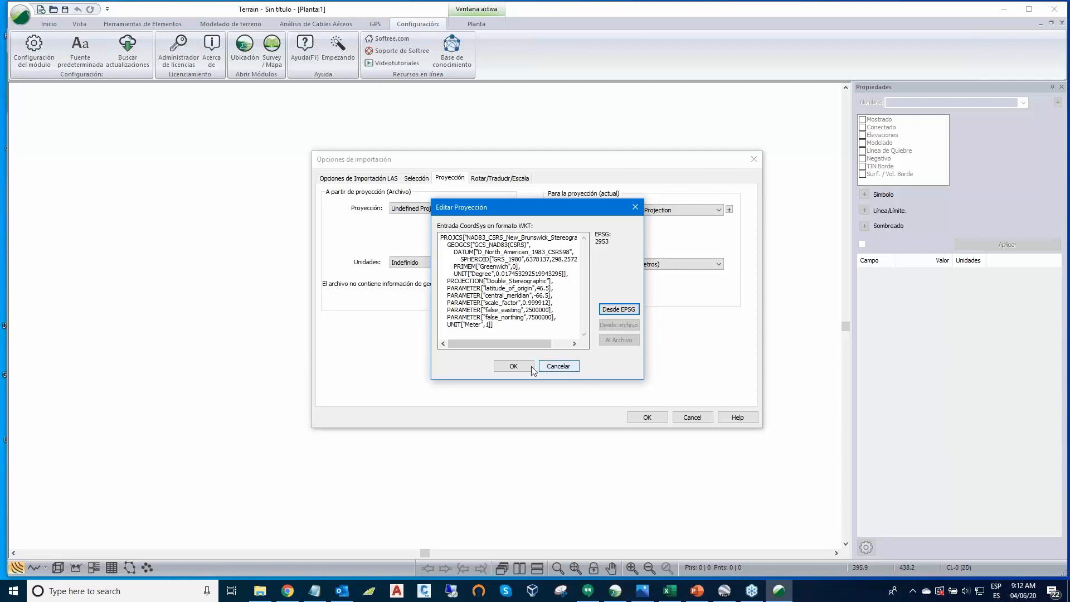
drag(550, 206, 409, 187)
click(388, 349)
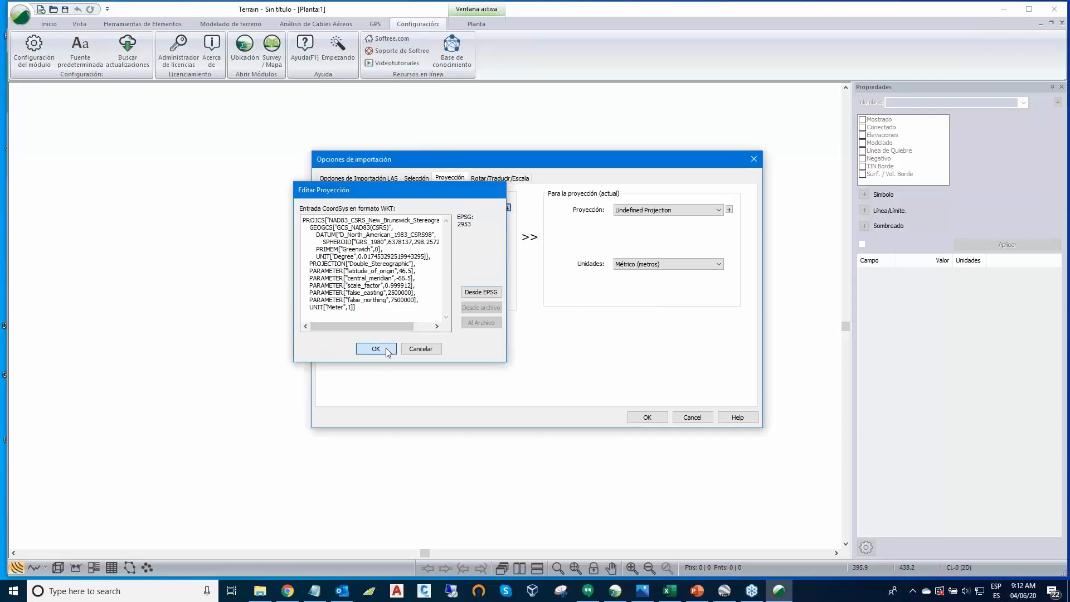
- Set the current projection to Universal Transverse Mercator, Zone 20N, and import the points with the coordinate transformation applied
click(718, 210)
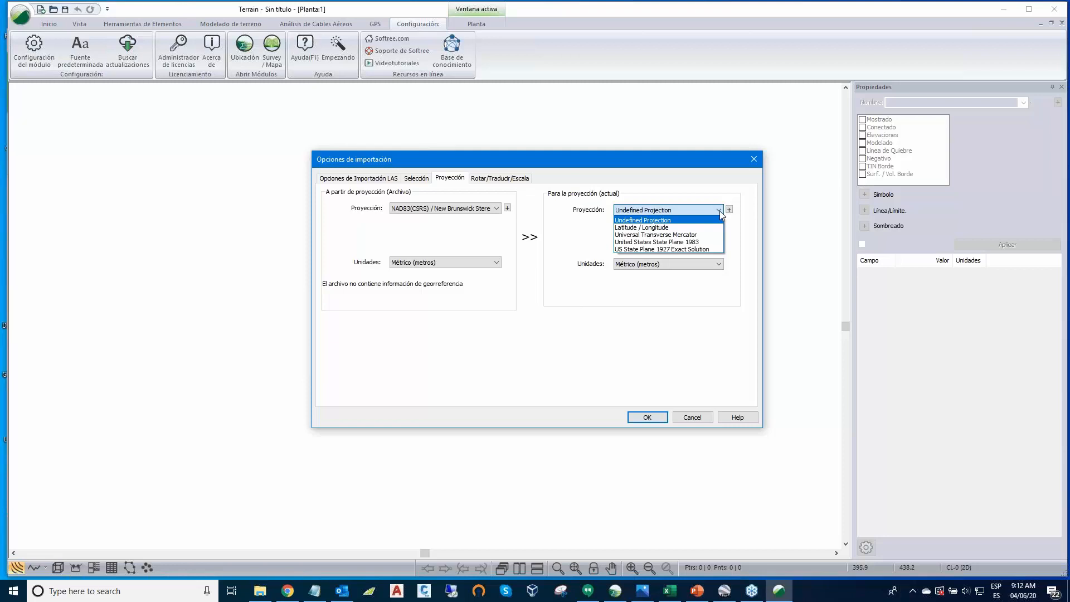
click(643, 234)
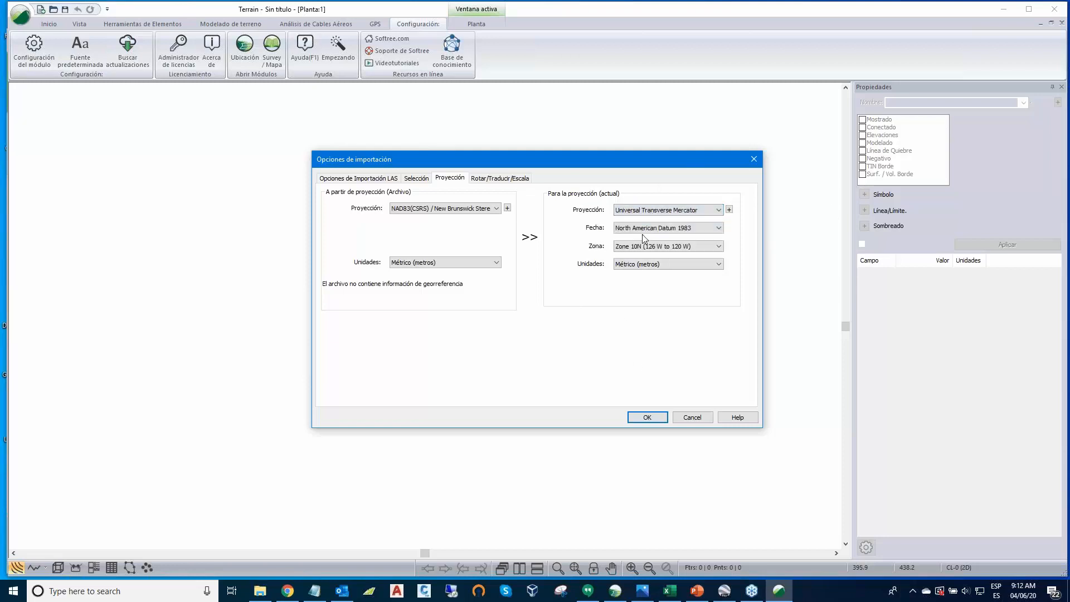
click(719, 247)
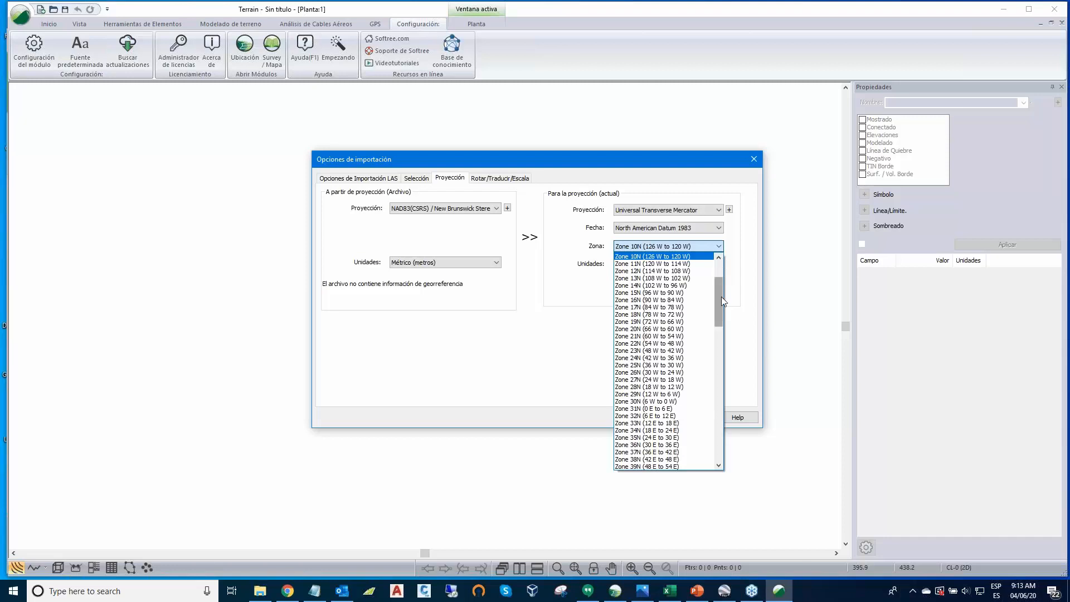
click(637, 330)
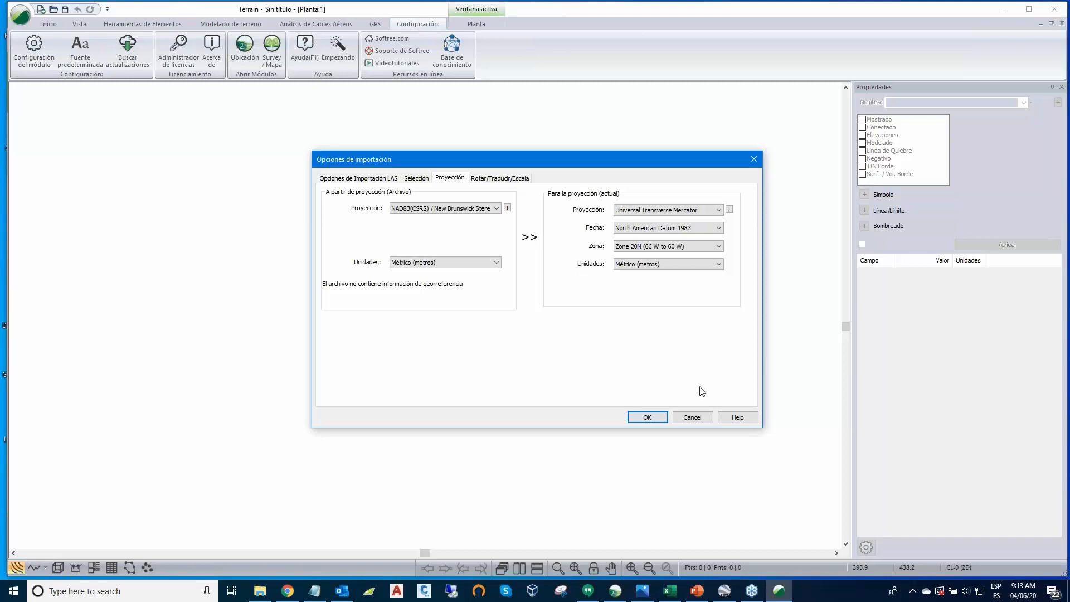
click(655, 418)
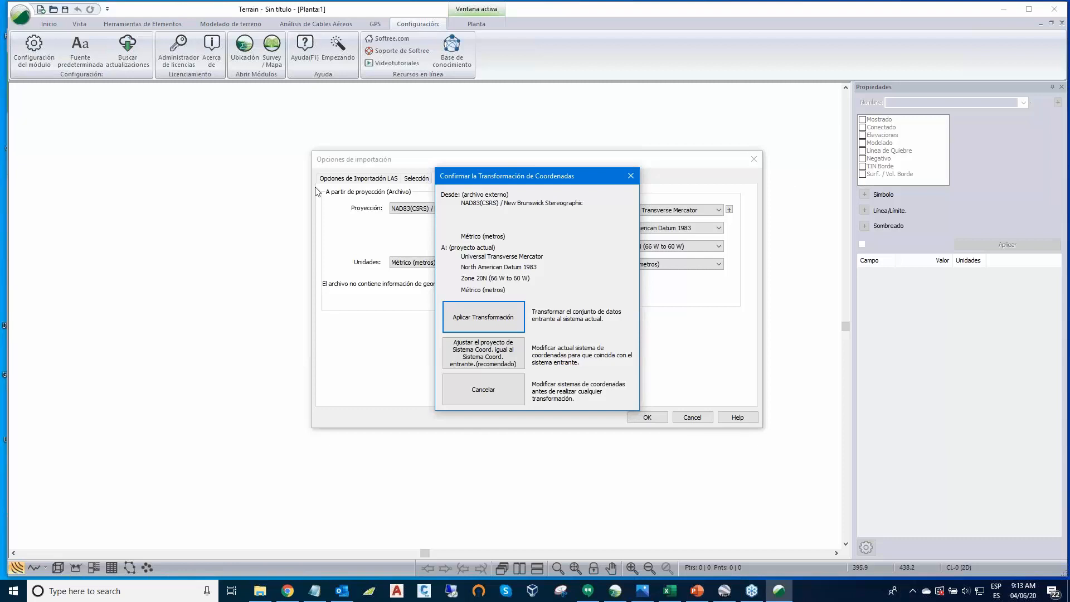
click(501, 321)
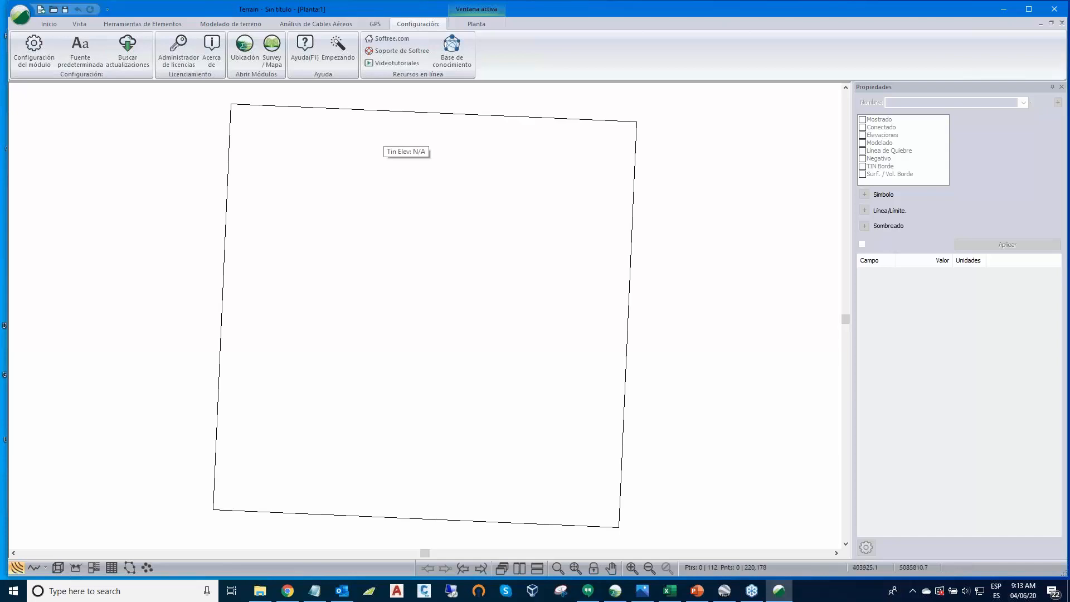
- Select all elements to inspect the imported LiDAR points, and clear the selection
click(51, 24)
click(184, 49)
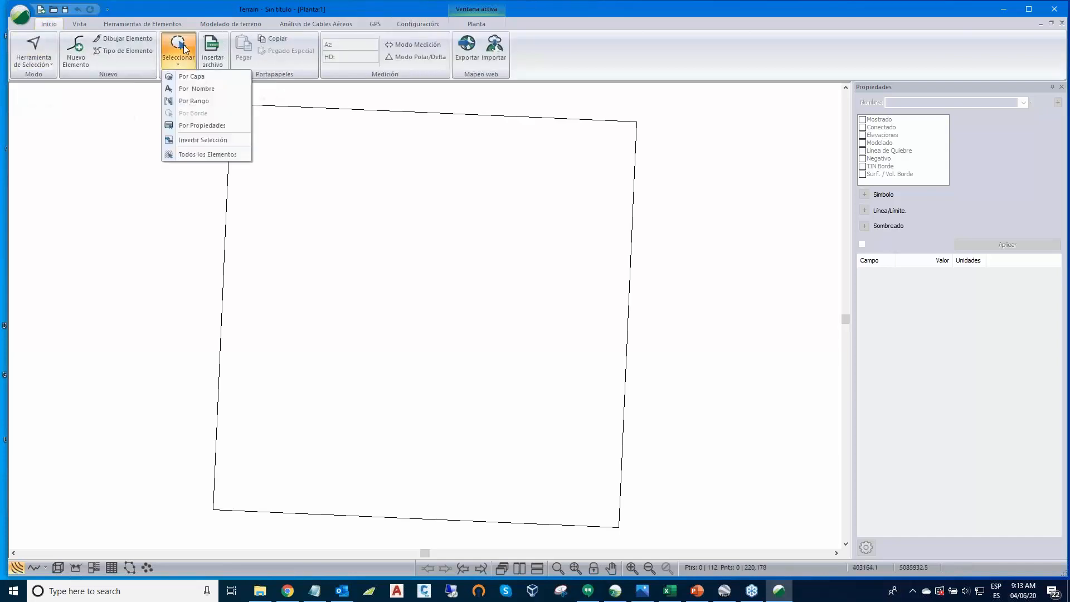
click(187, 154)
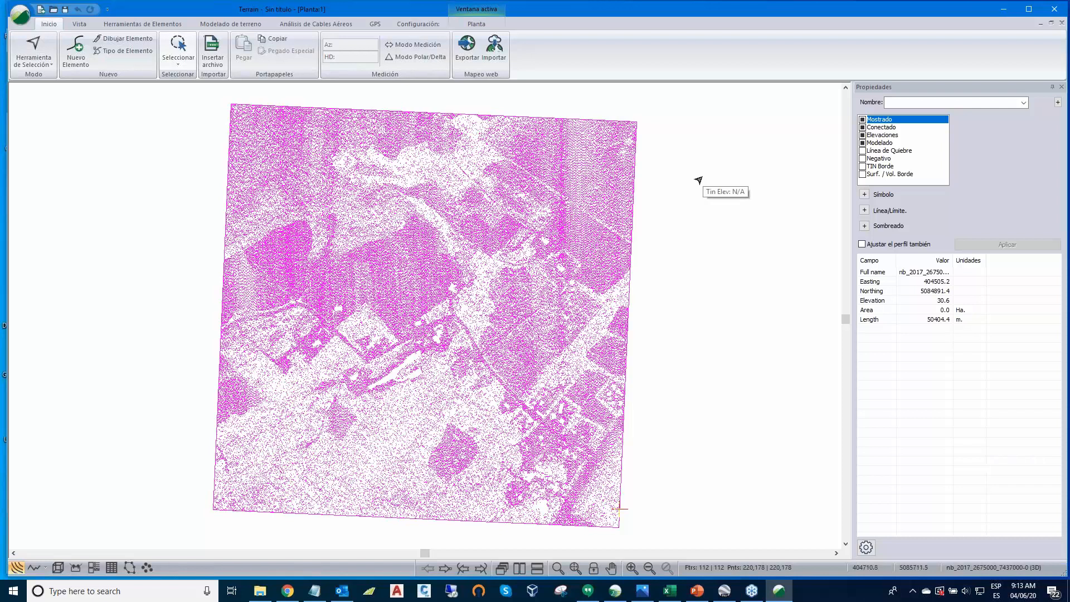
key(Escape)
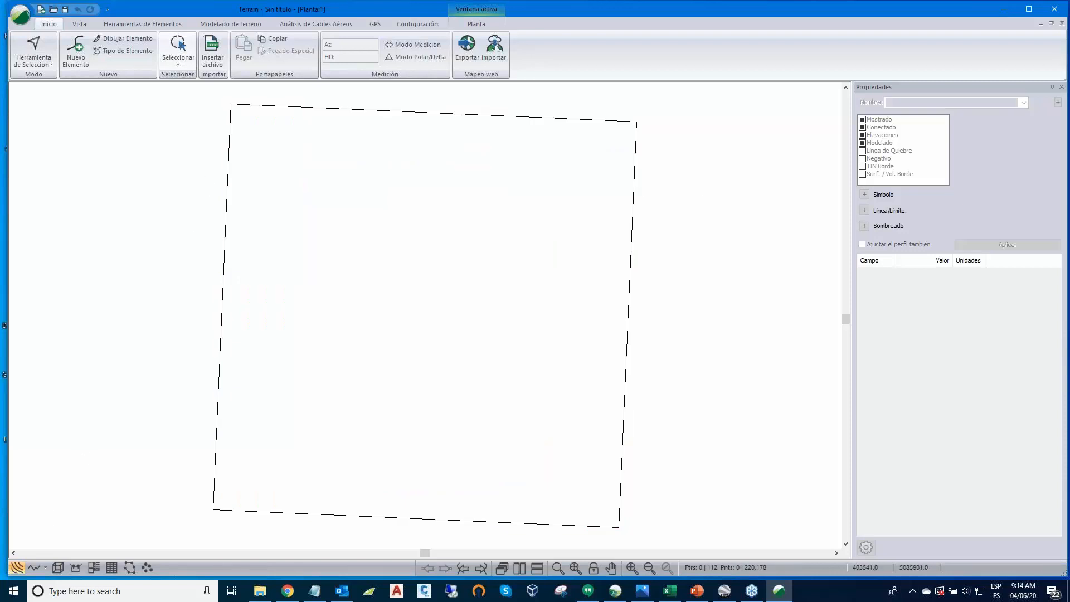
- Generate the terrain TIN and contours with all triangles included regardless of maximum side length
click(220, 25)
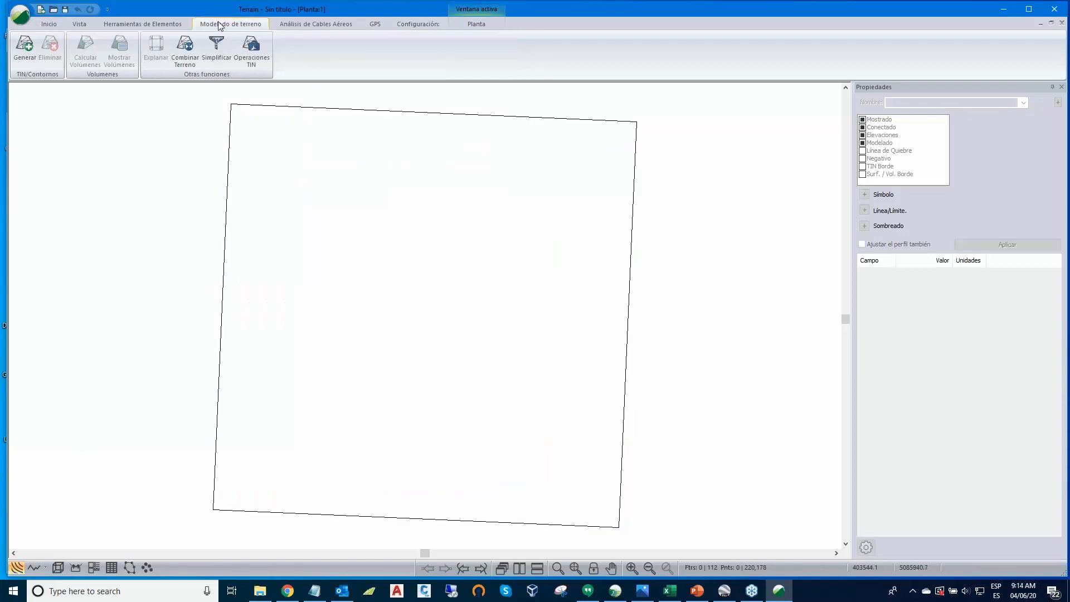
click(24, 47)
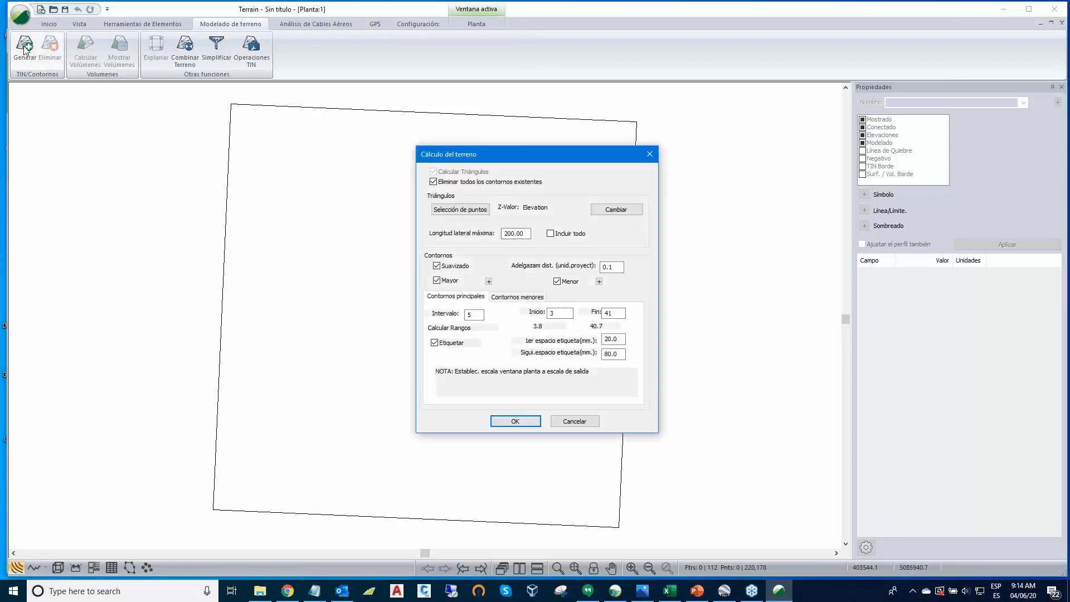
click(551, 234)
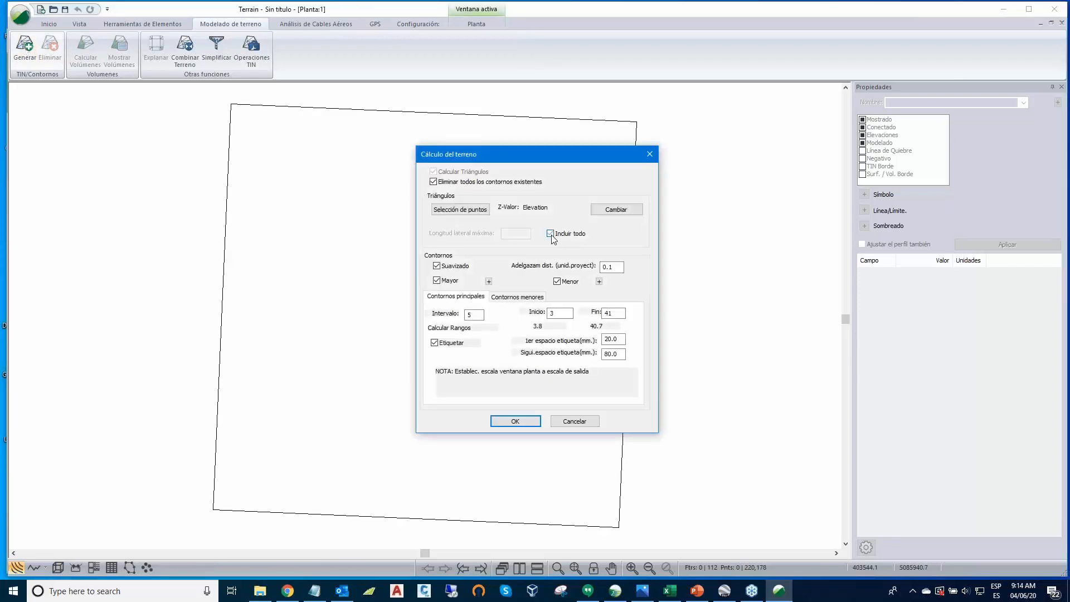
click(516, 421)
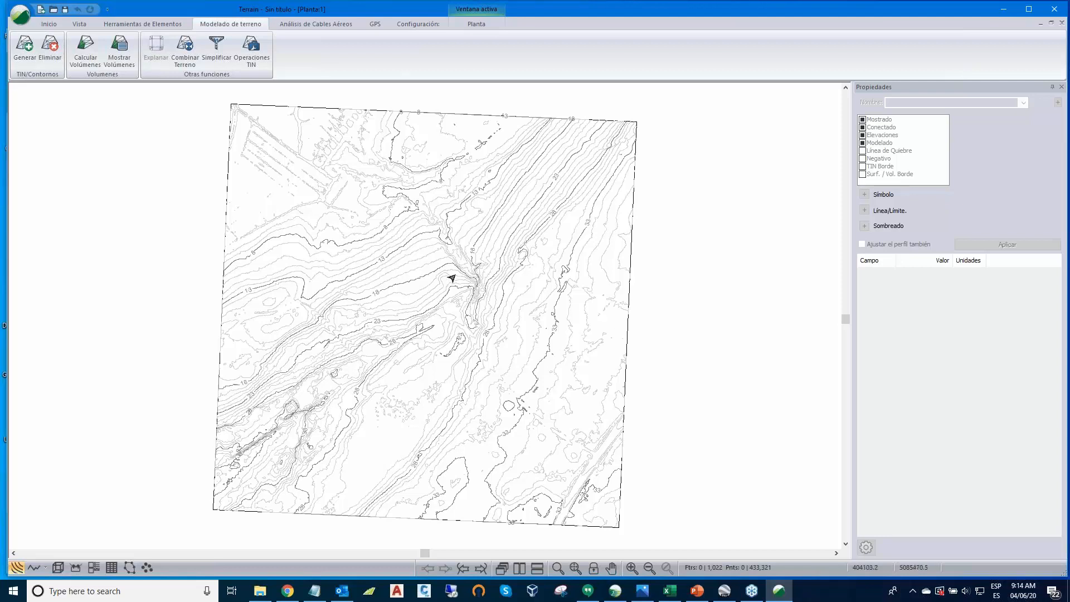
scroll(449, 279, up, 1)
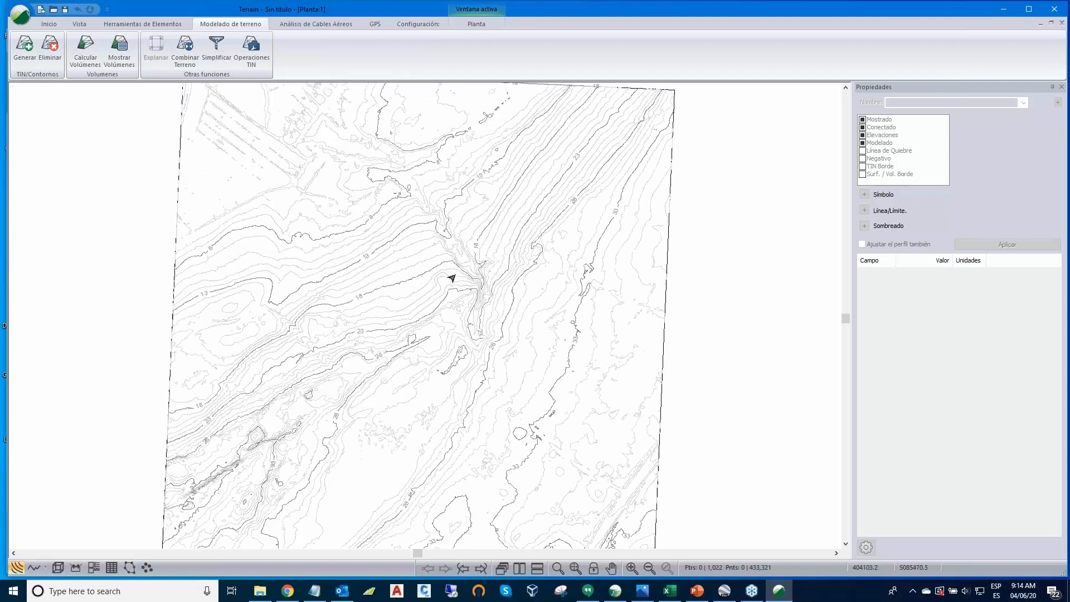
- Inspect the generated terrain surface in the 3D view from a rotated angle, and return to the plan view
scroll(451, 278, down, 1)
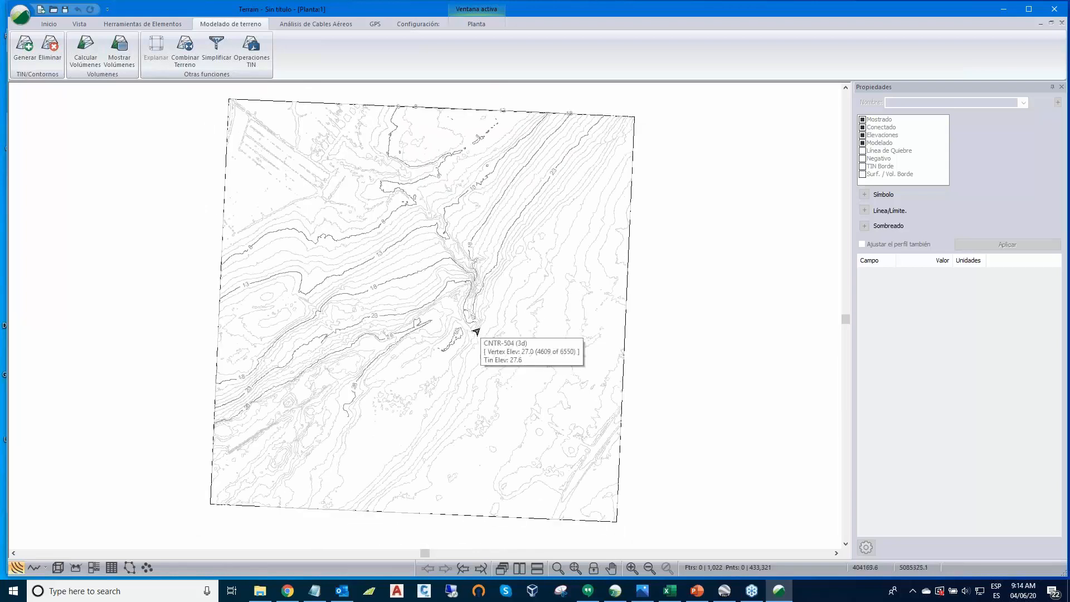
click(59, 568)
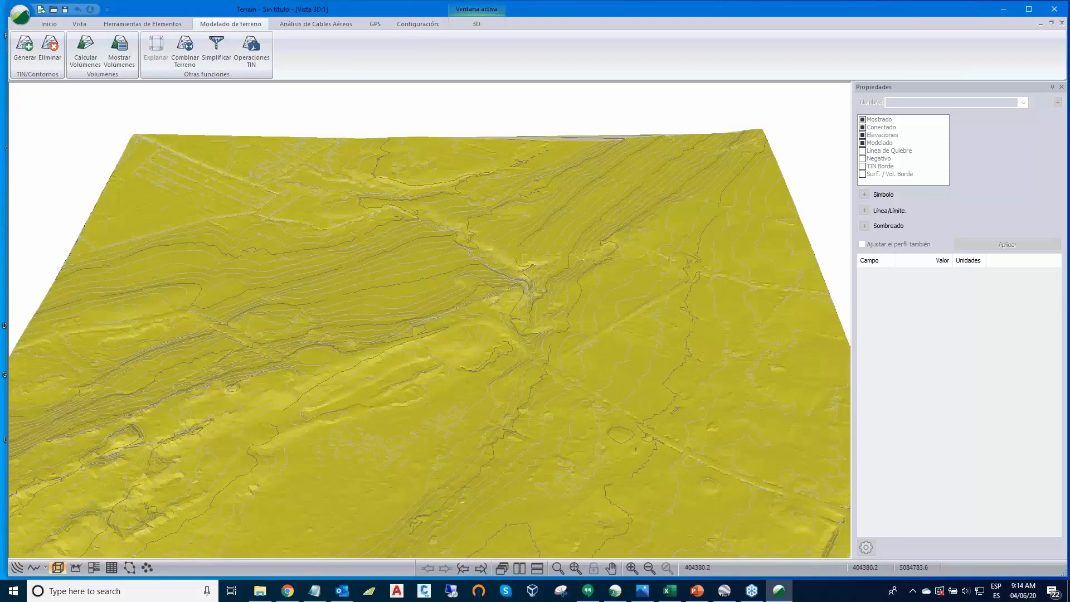
scroll(597, 293, down, 3)
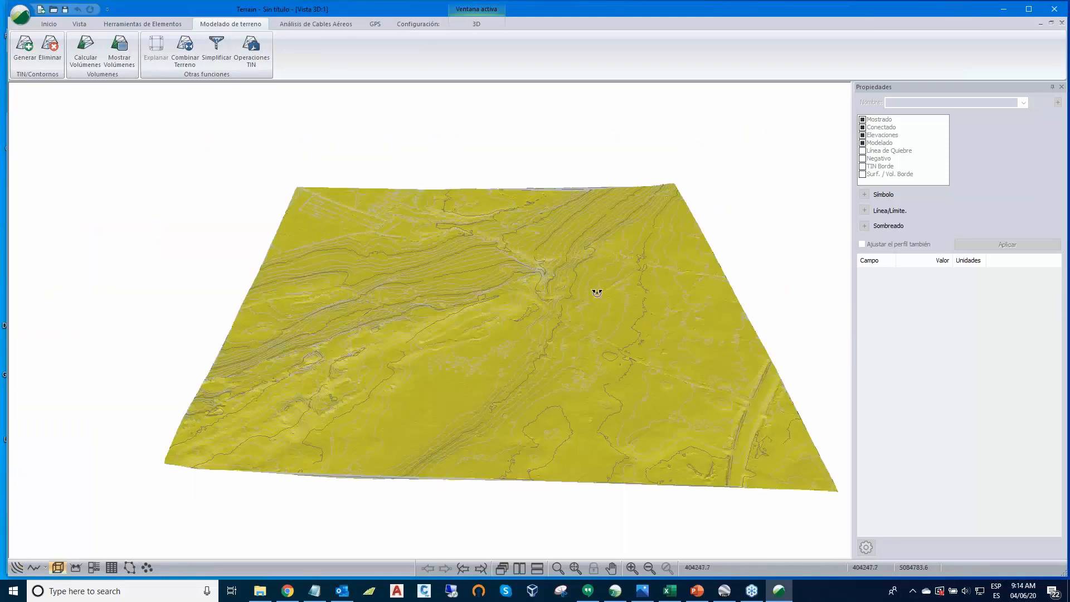
drag(597, 292, 564, 300)
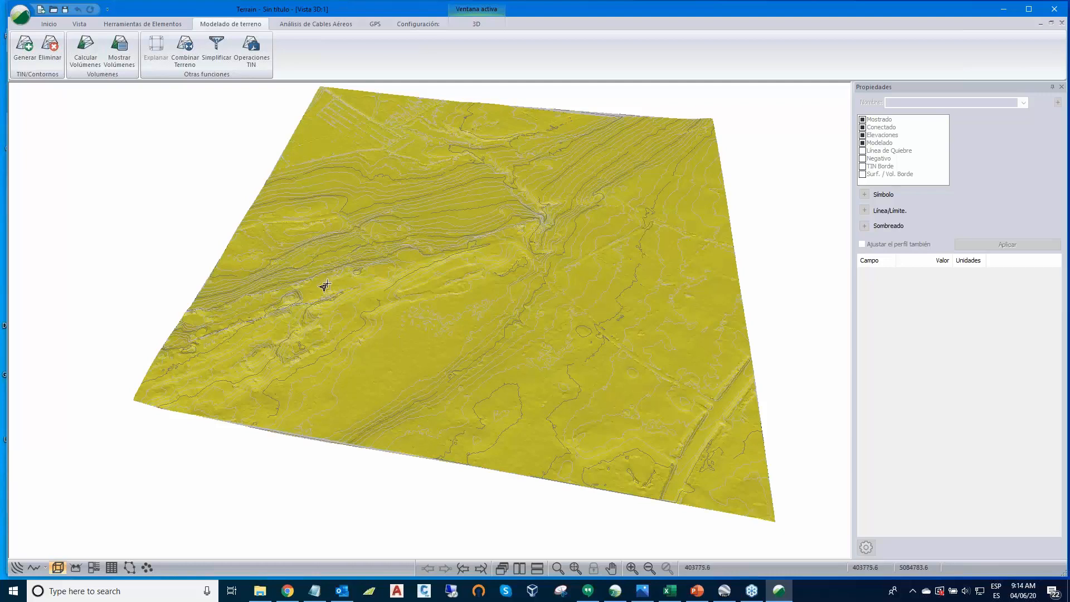
click(16, 568)
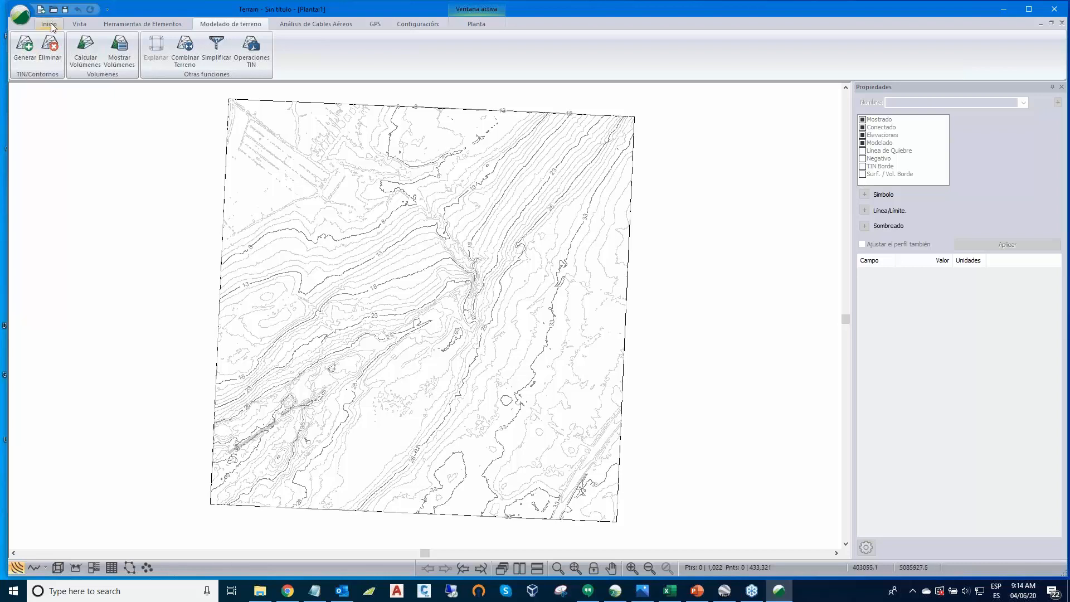
- Select the LIDAR_FRAME boundary element and open the web map import for its area
click(499, 111)
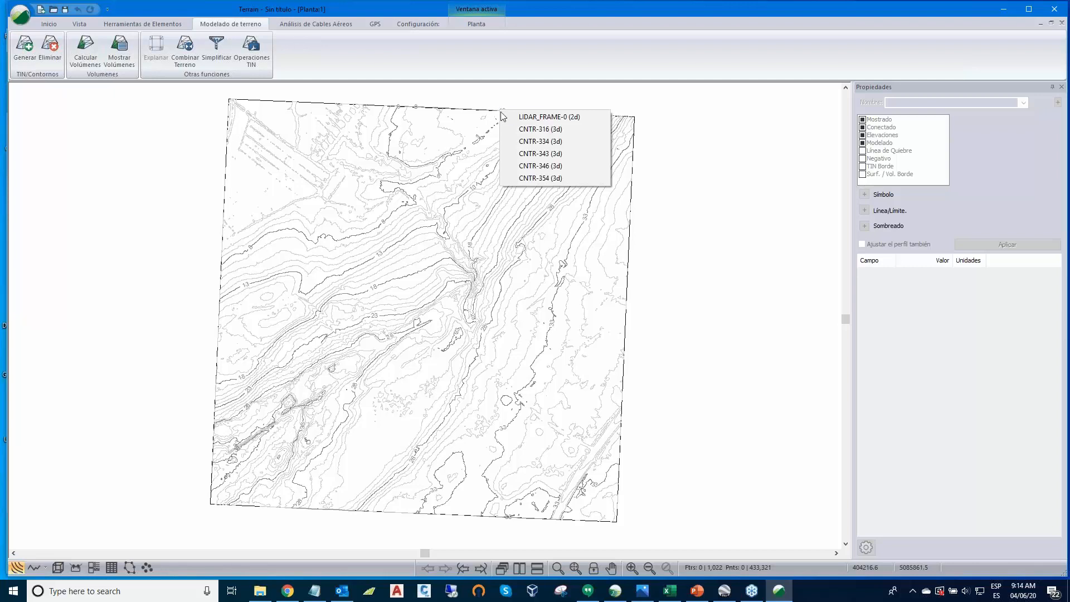
click(548, 116)
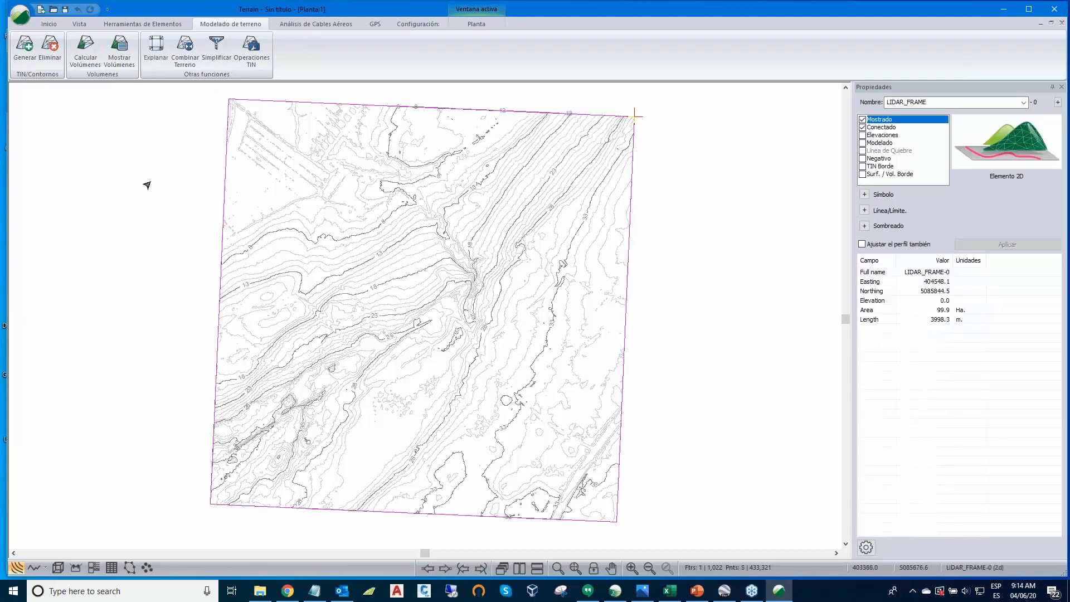
click(44, 23)
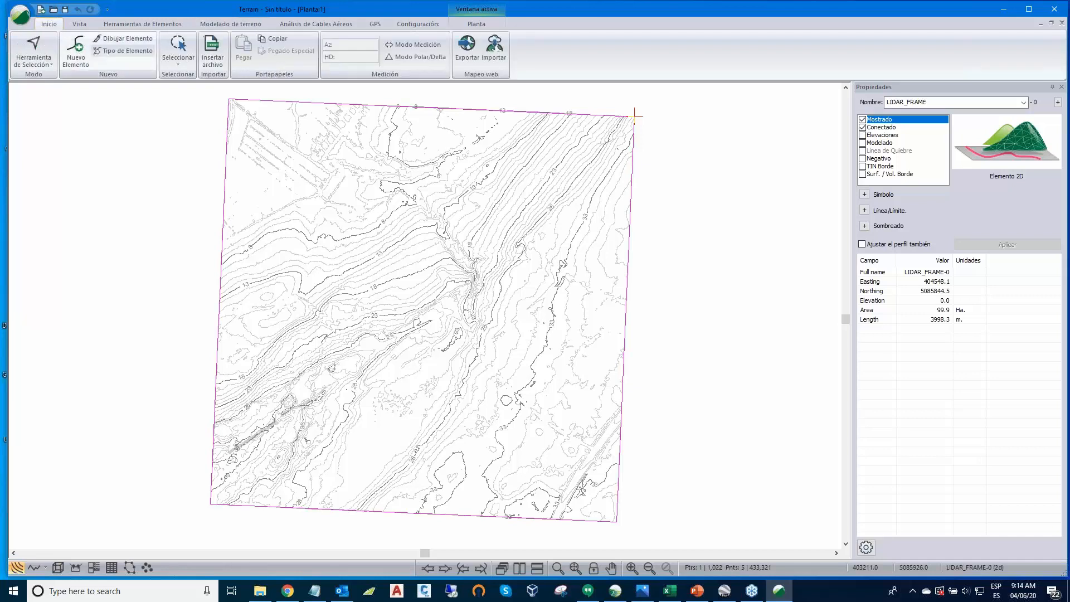
click(495, 49)
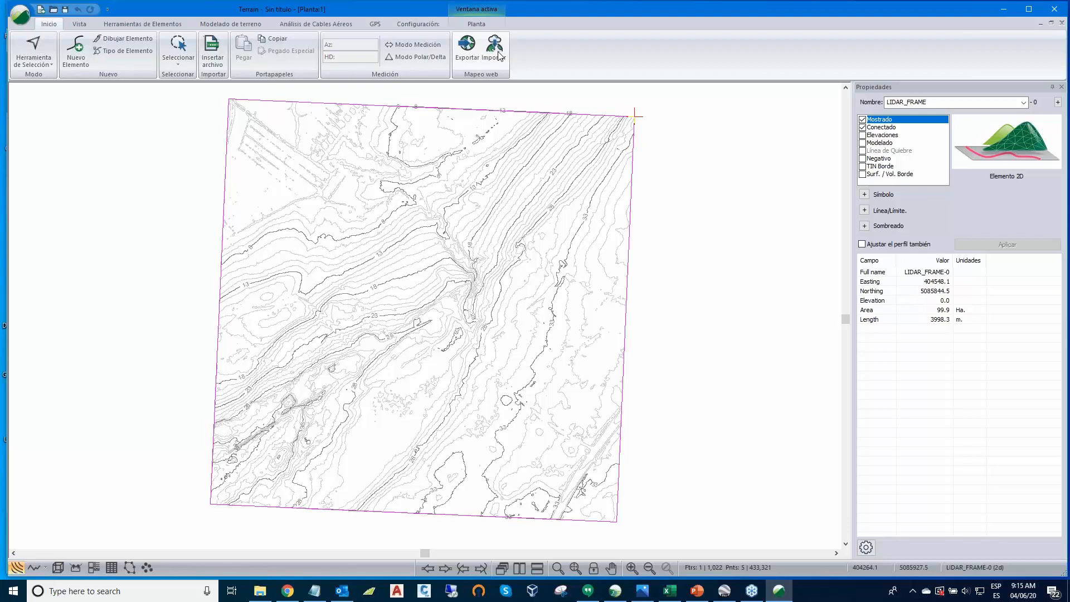
click(499, 56)
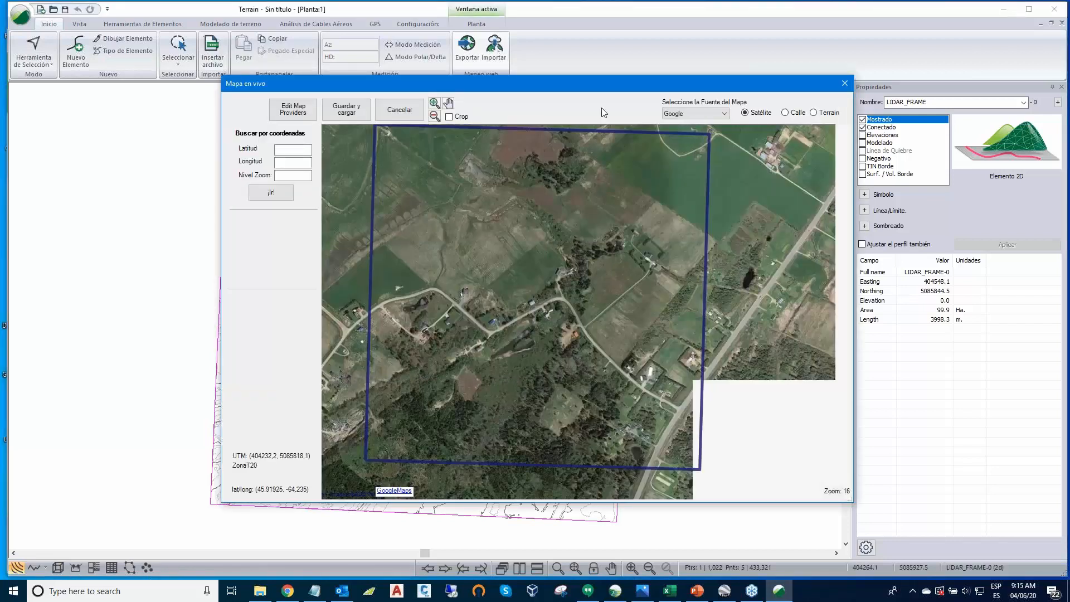
- Crop the Google satellite map to the LiDAR frame and download the imagery at zoom level 17
drag(596, 85, 567, 61)
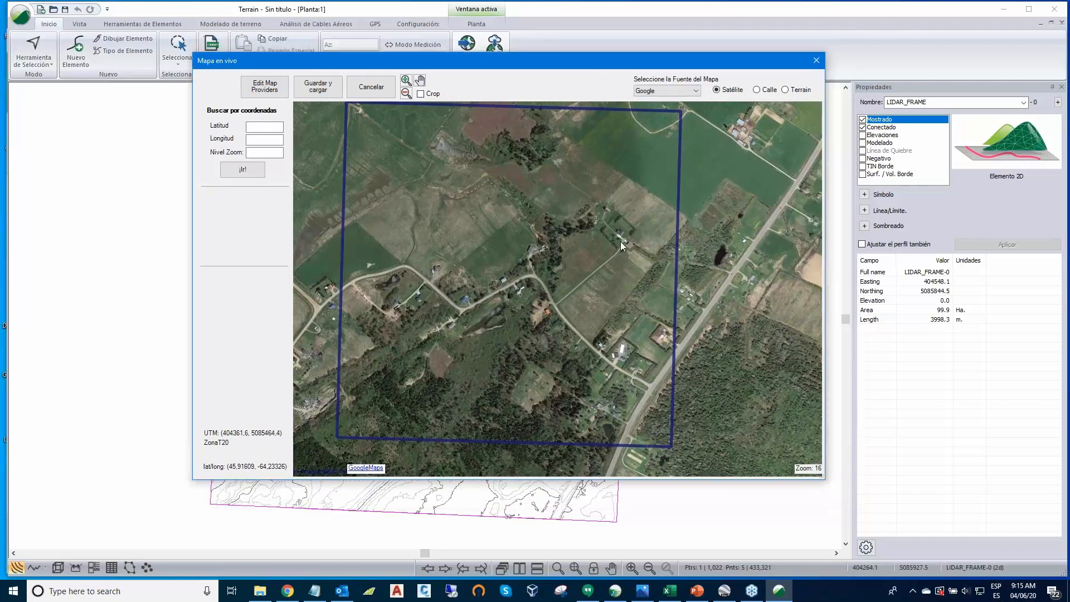
click(420, 93)
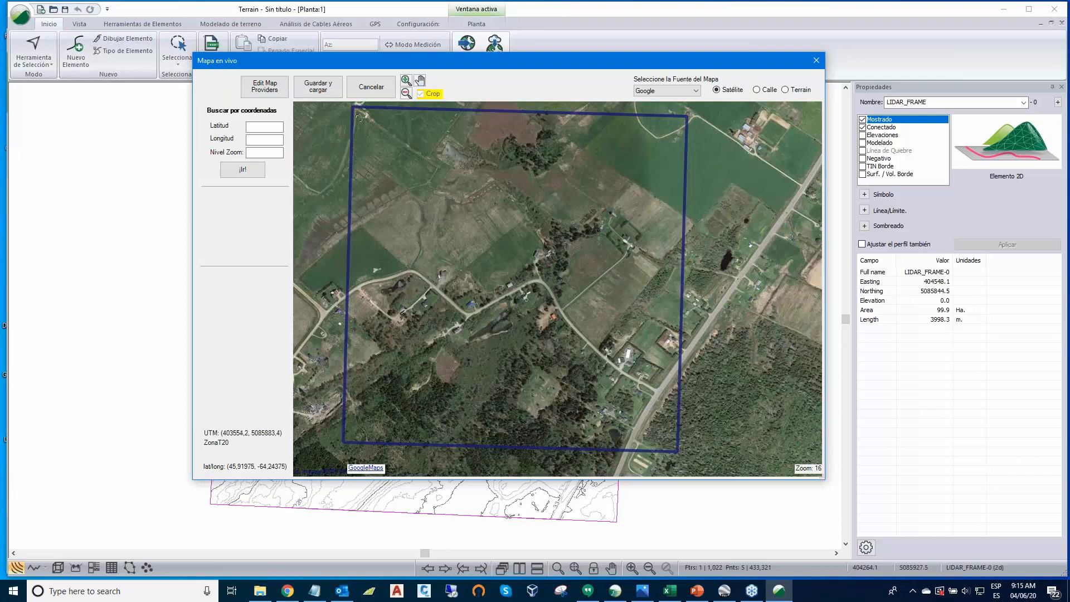
drag(359, 118, 677, 448)
click(317, 90)
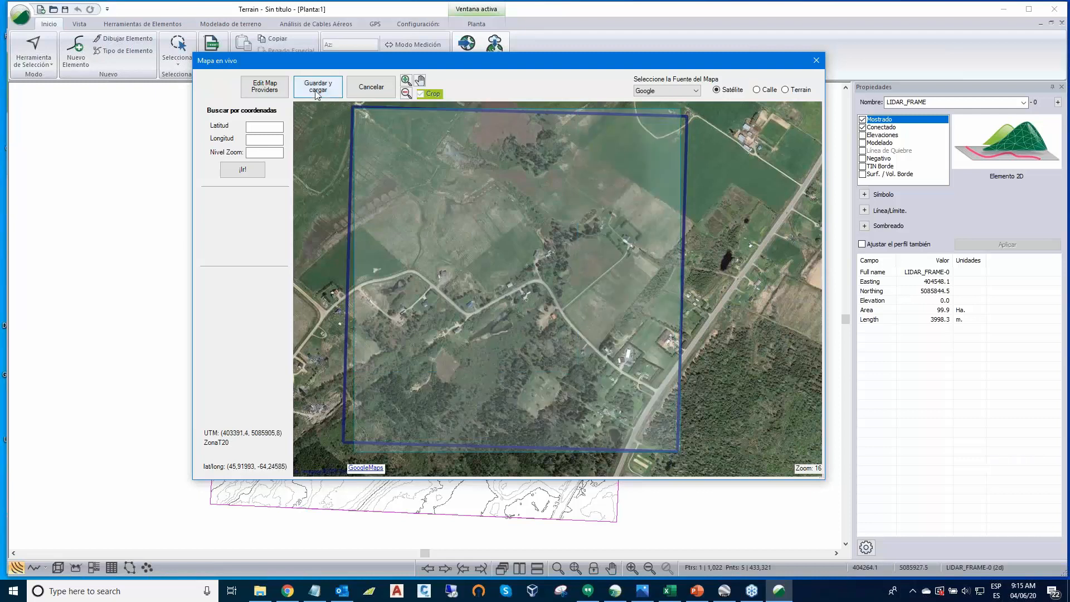
drag(486, 300, 538, 299)
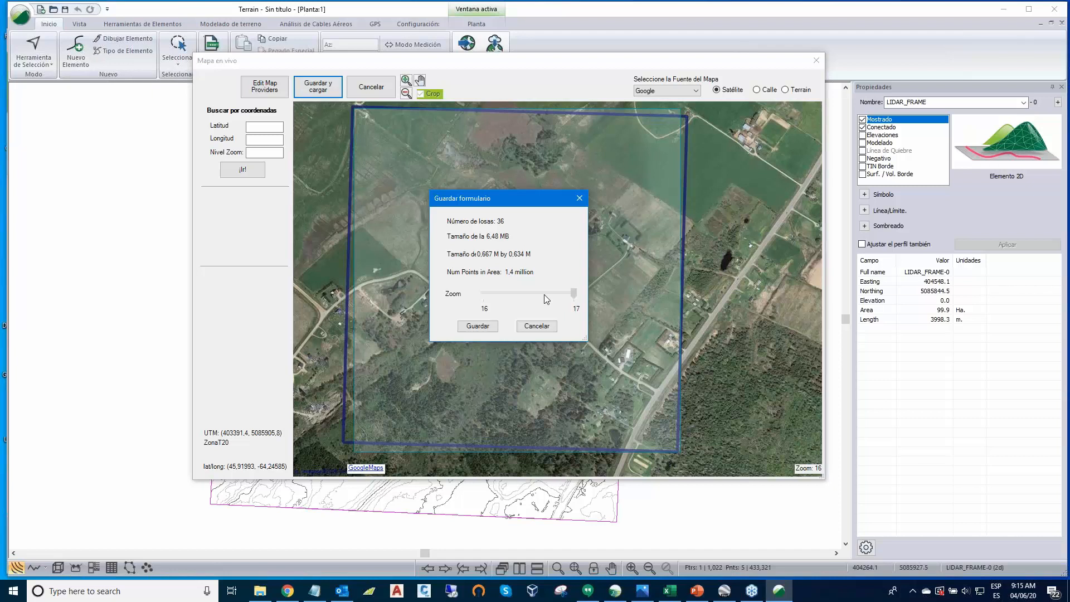
click(480, 327)
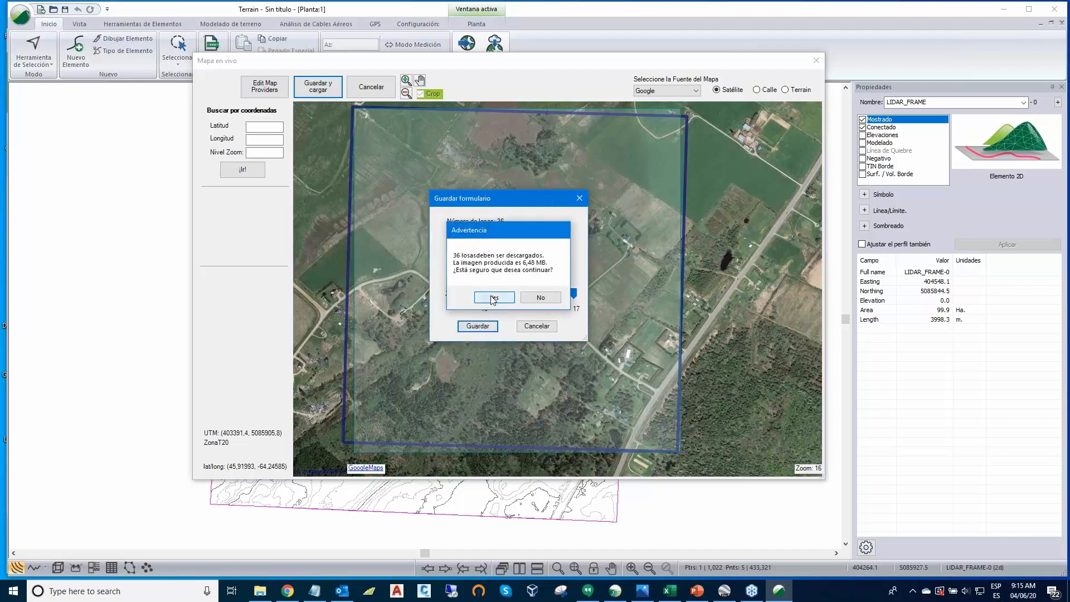
click(493, 298)
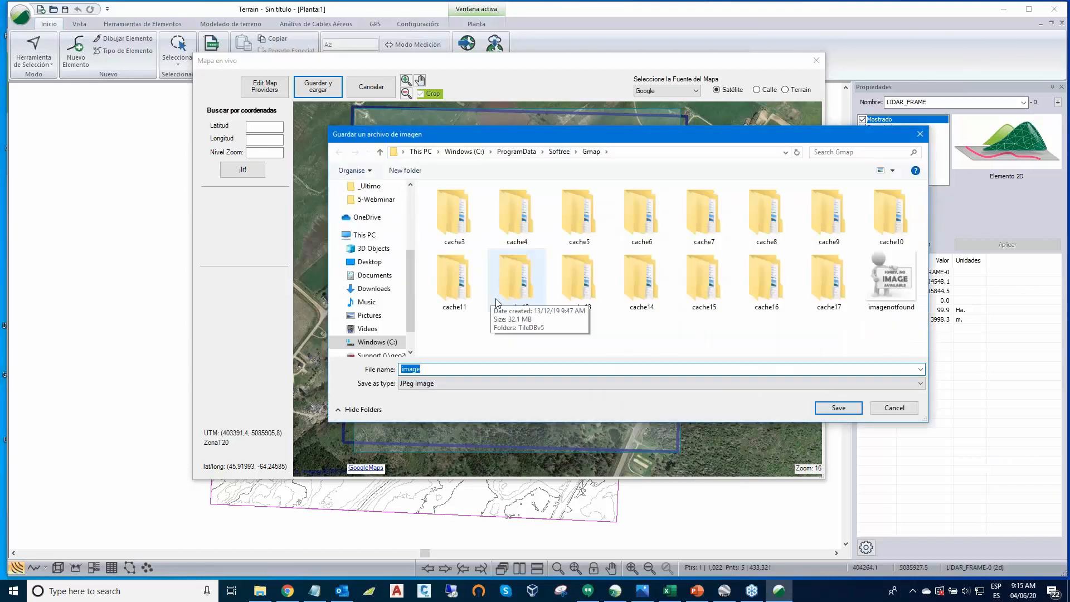
- Save the map as a JPEG named image in the Webminar folder inside Desktop\5-Webminar
click(371, 343)
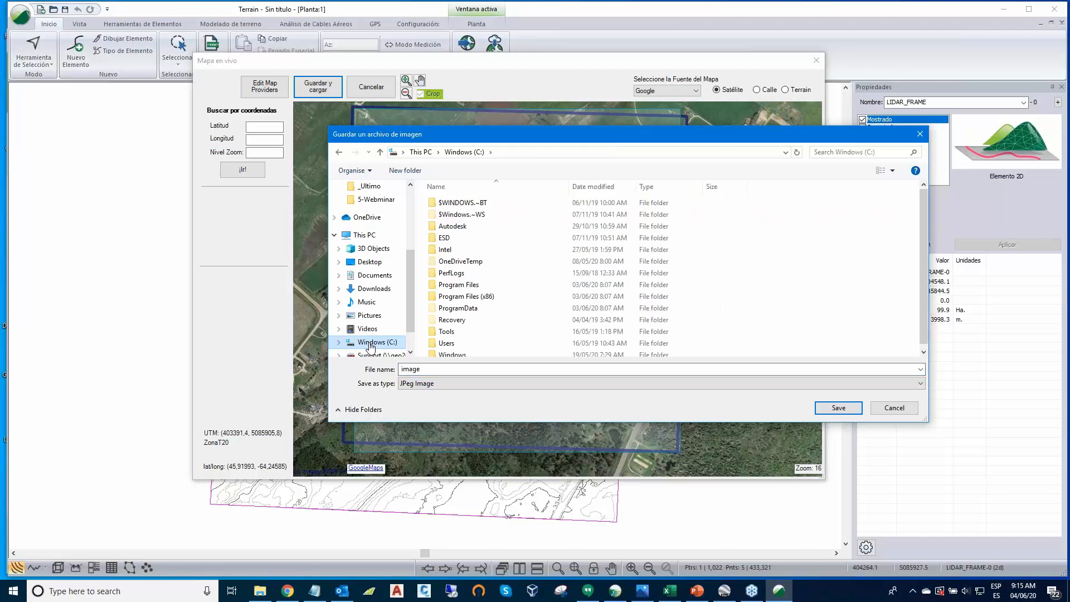
click(369, 261)
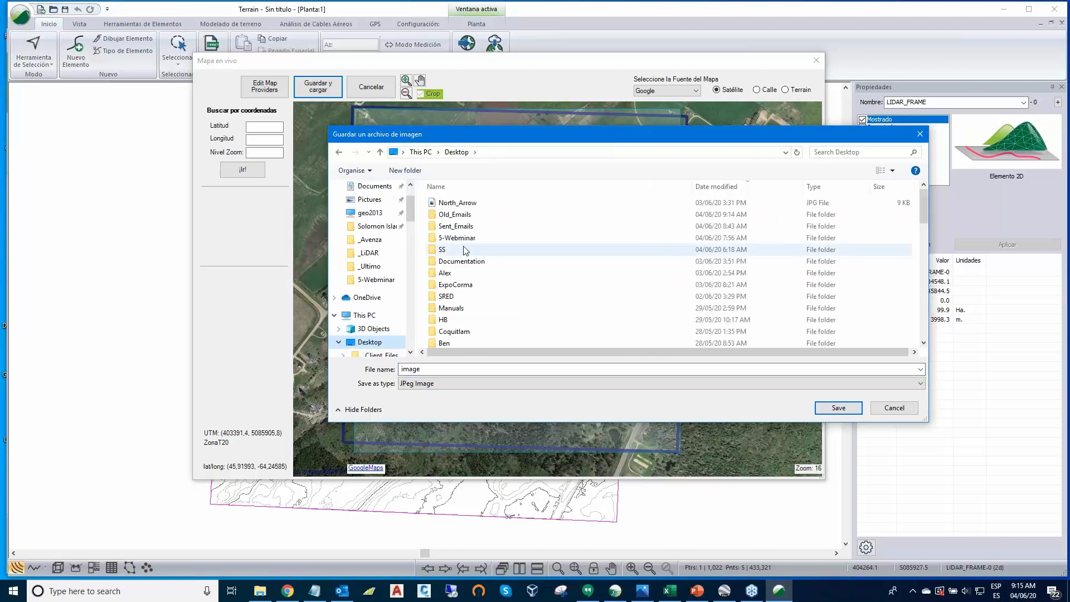
click(461, 239)
double_click(461, 239)
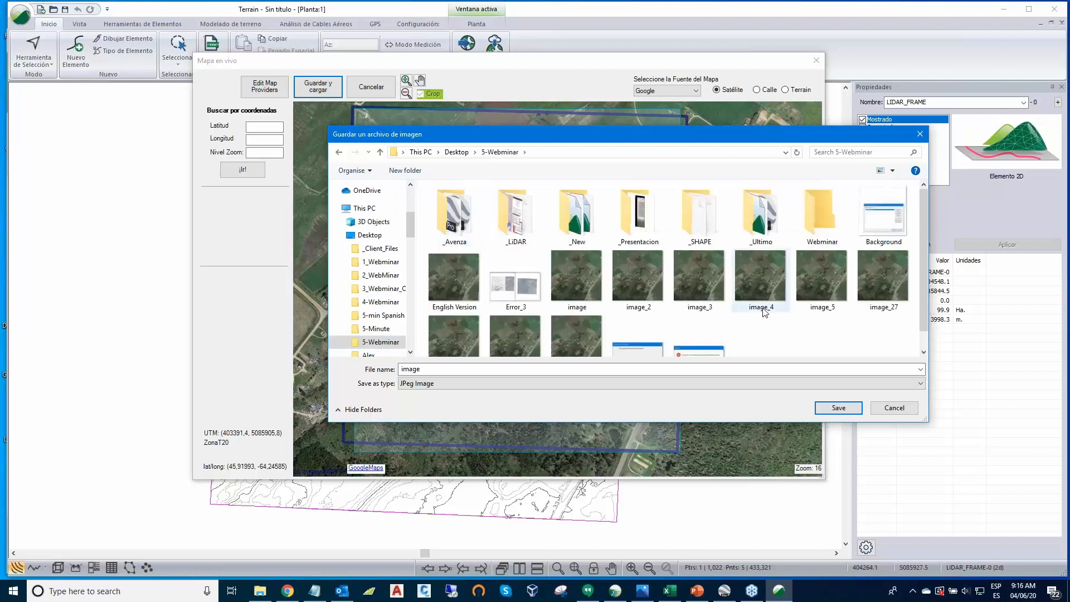
double_click(814, 212)
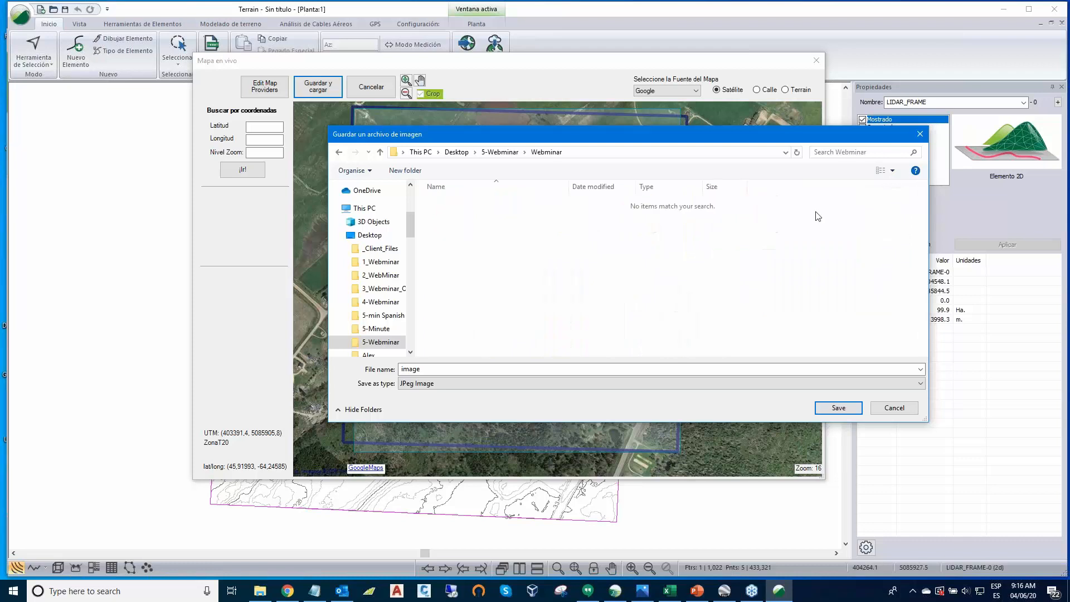
click(837, 411)
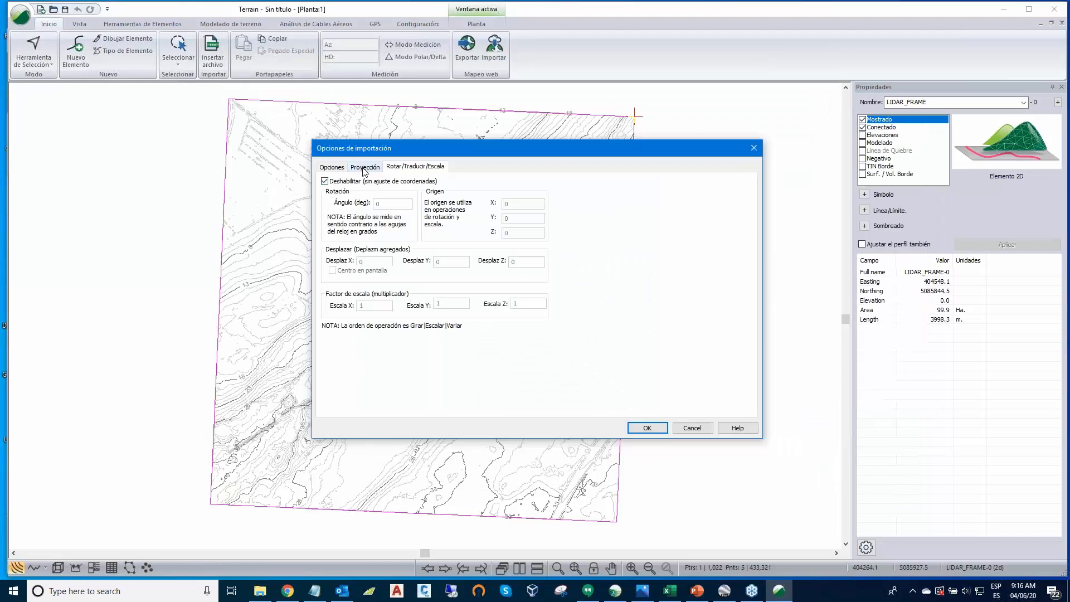
- Import the satellite image as a background, applying the transformation from Latitude/Longitude NAD 1983 to the current UTM Zone 20N projection
click(364, 167)
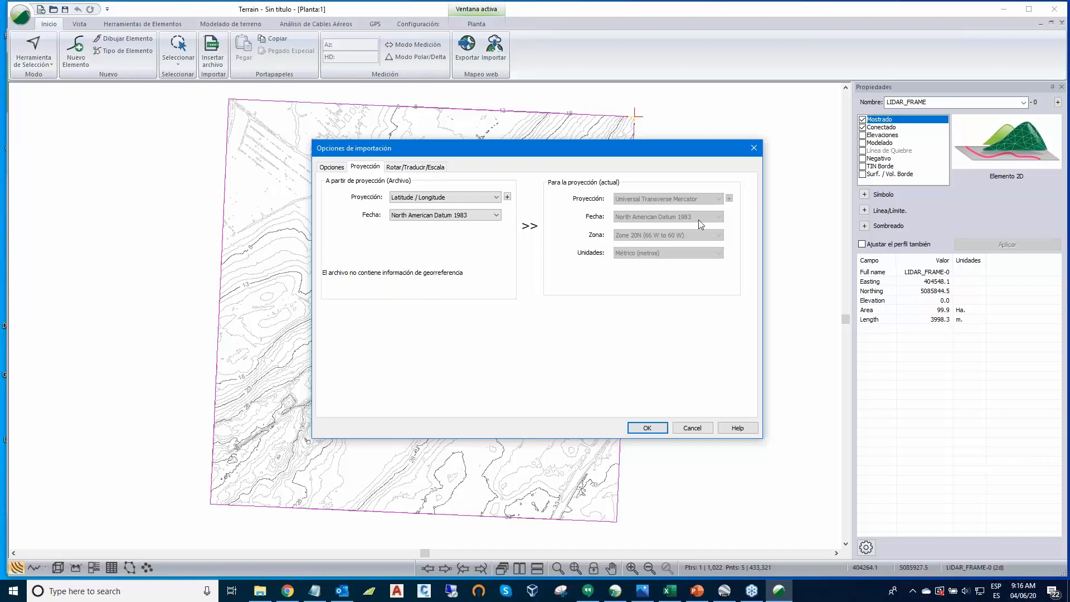
key(XF86AudioLowerVolume)
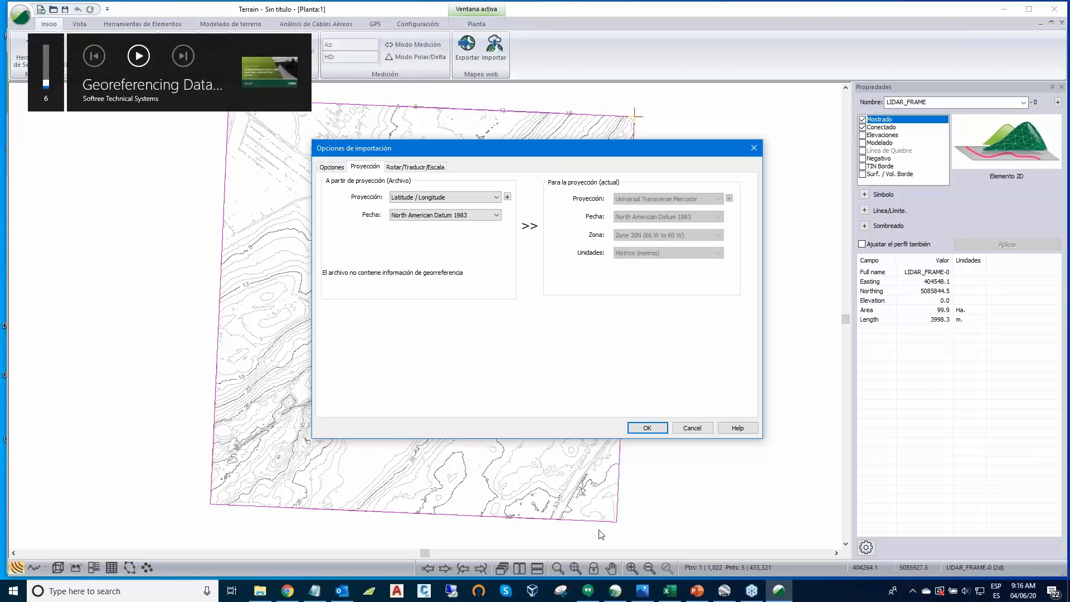
click(649, 428)
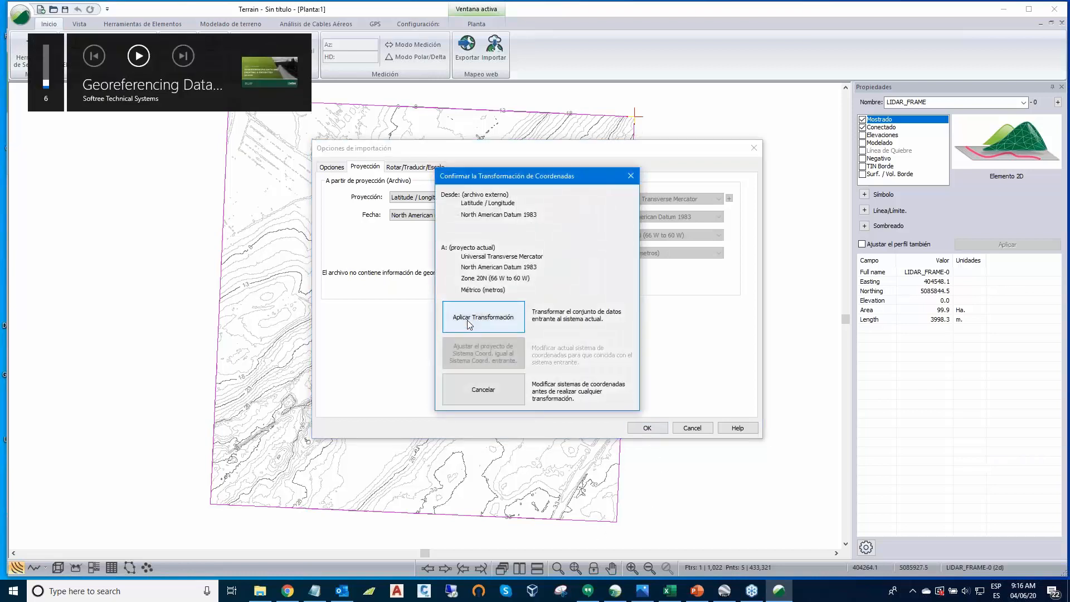
click(467, 320)
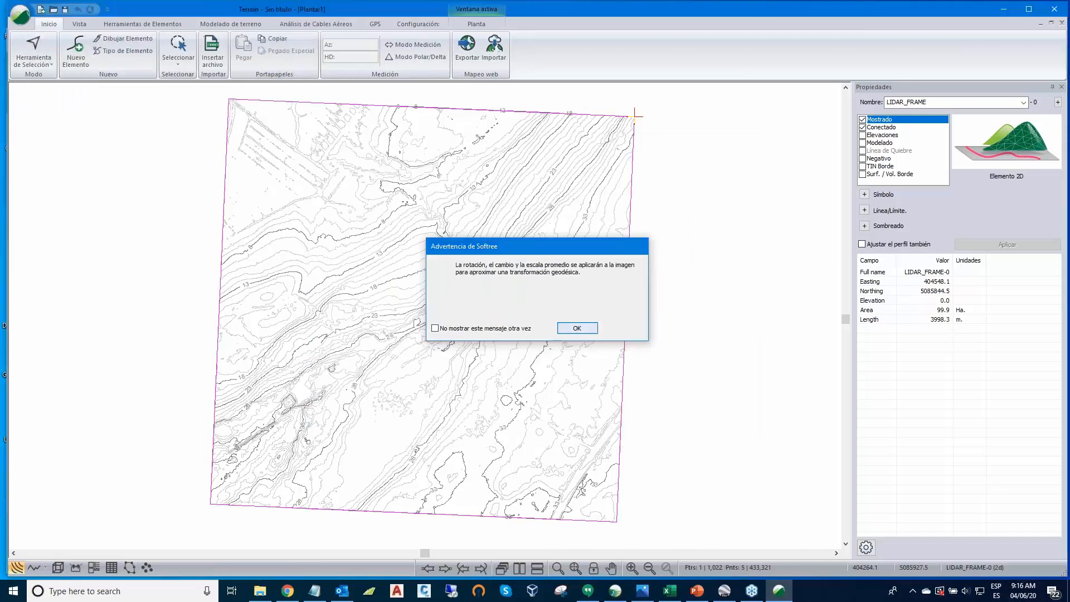
key(Return)
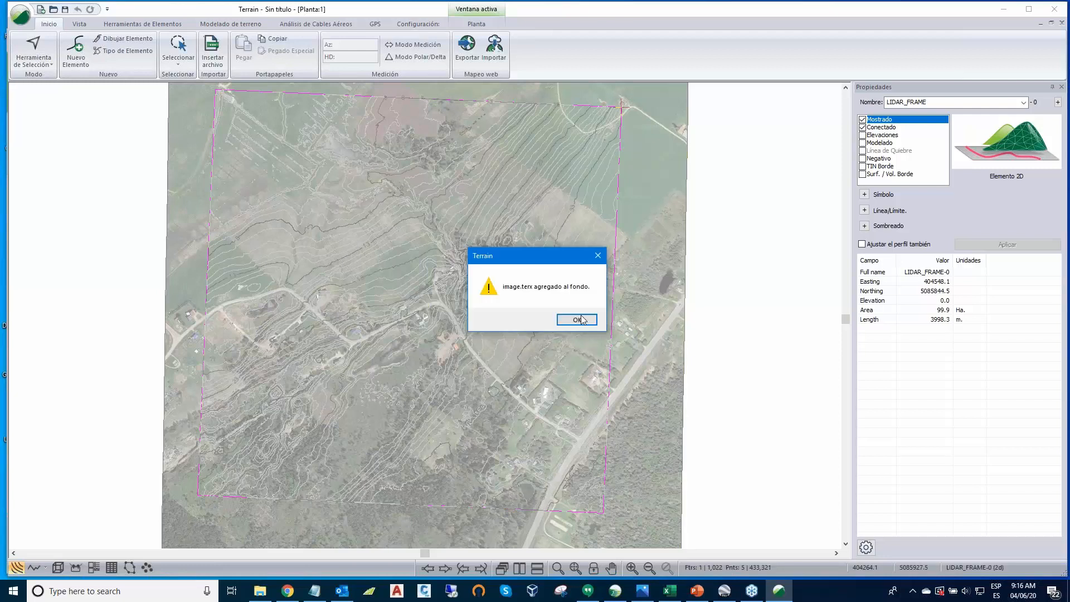
click(577, 319)
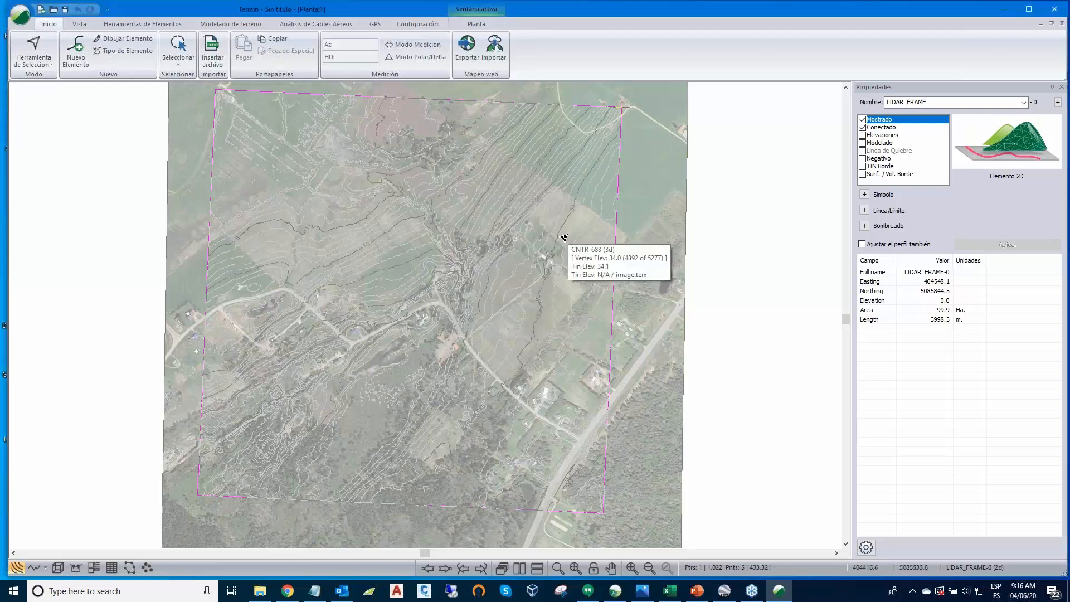
- Recalculate the terrain triangles with existing contours removed and both major and minor contours turned off
scroll(503, 248, down, 1)
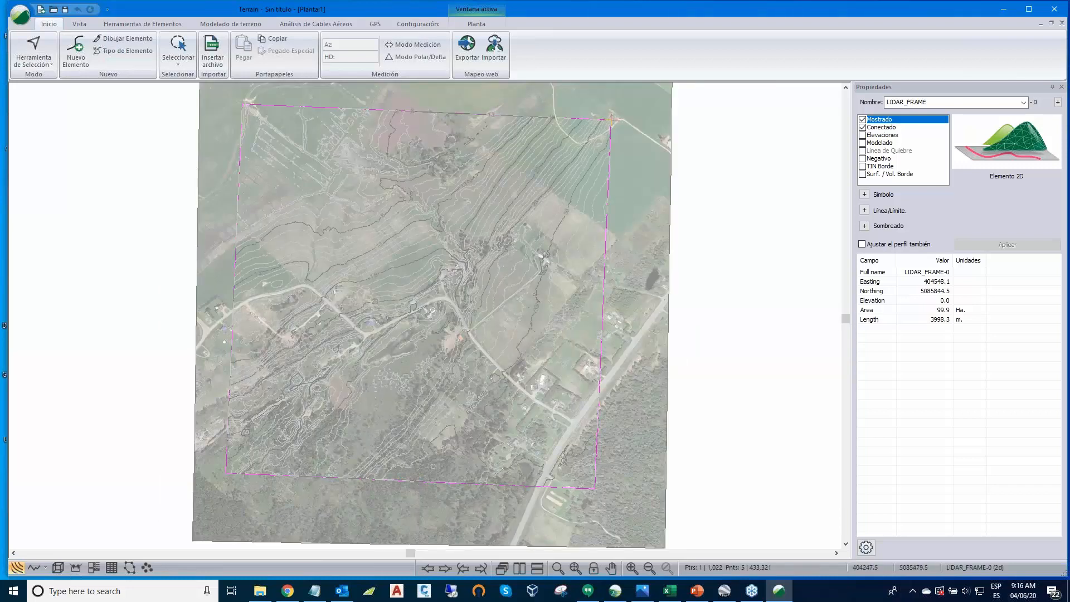
click(227, 25)
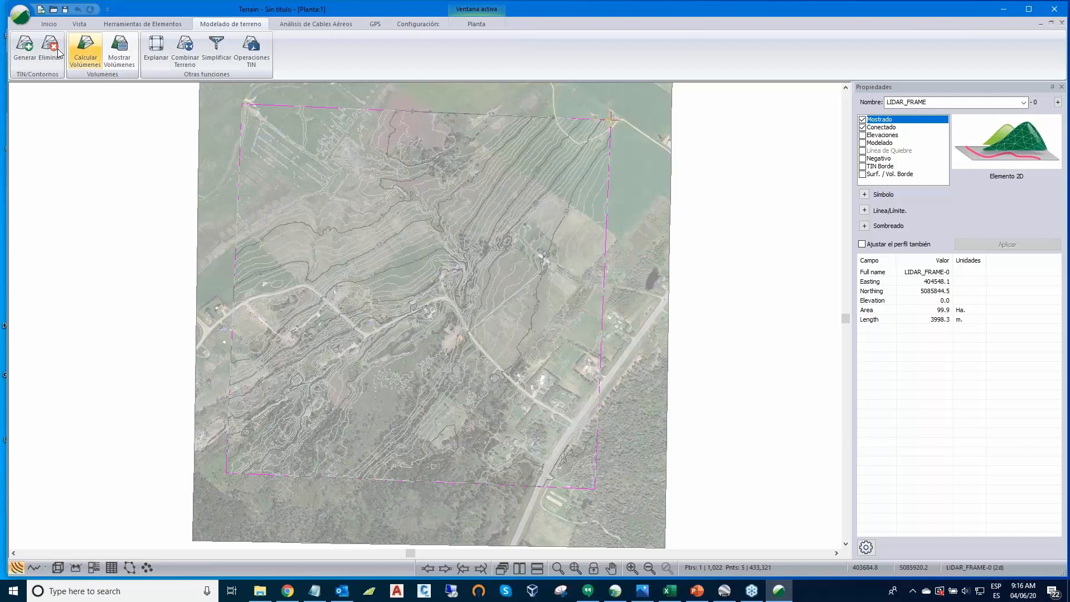
click(23, 48)
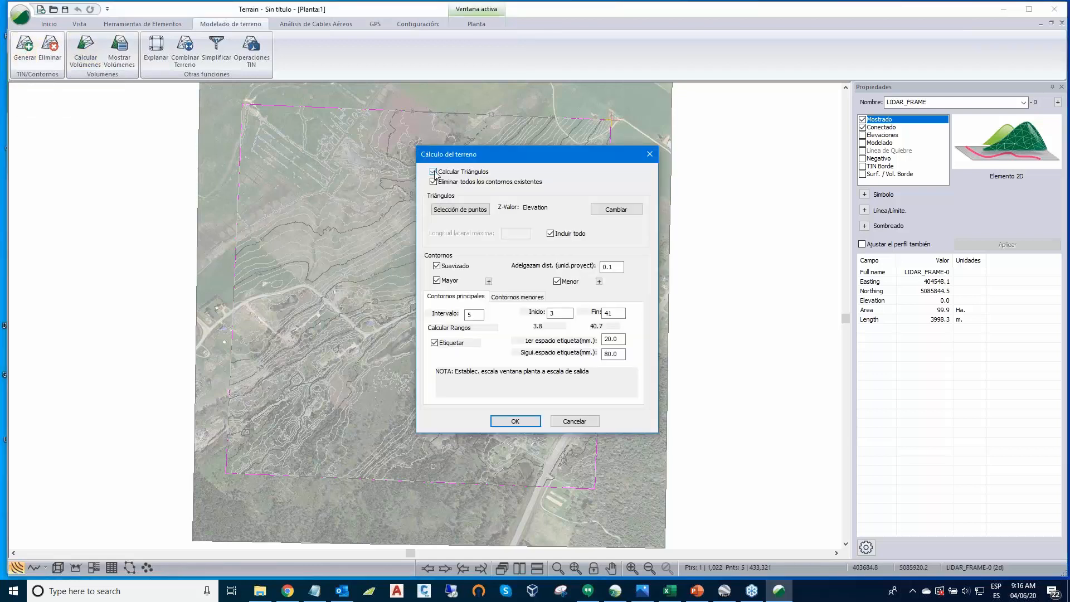
click(436, 281)
click(517, 297)
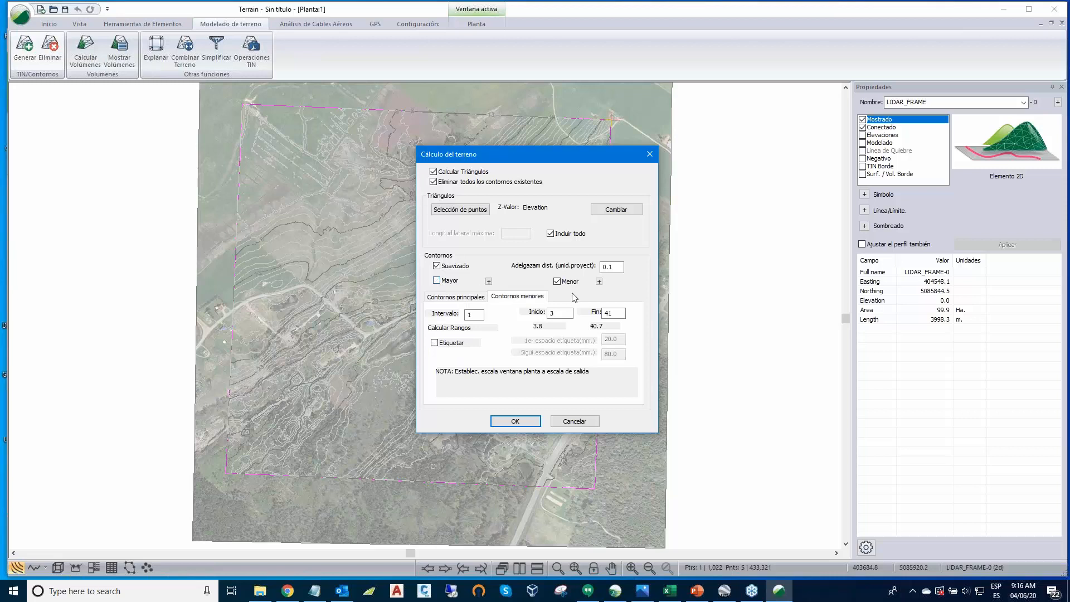
click(557, 281)
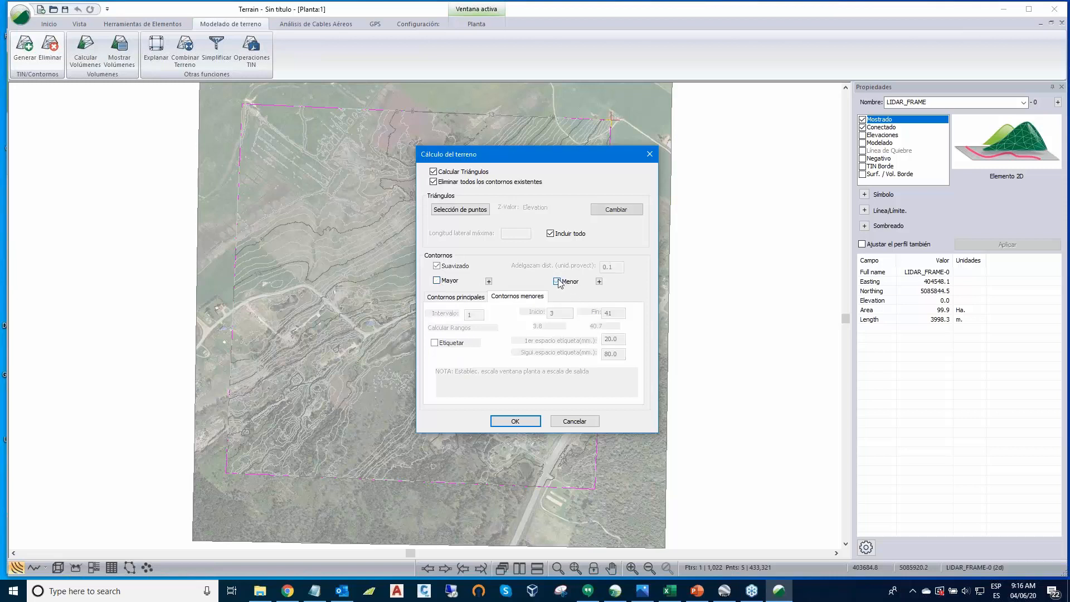
click(522, 425)
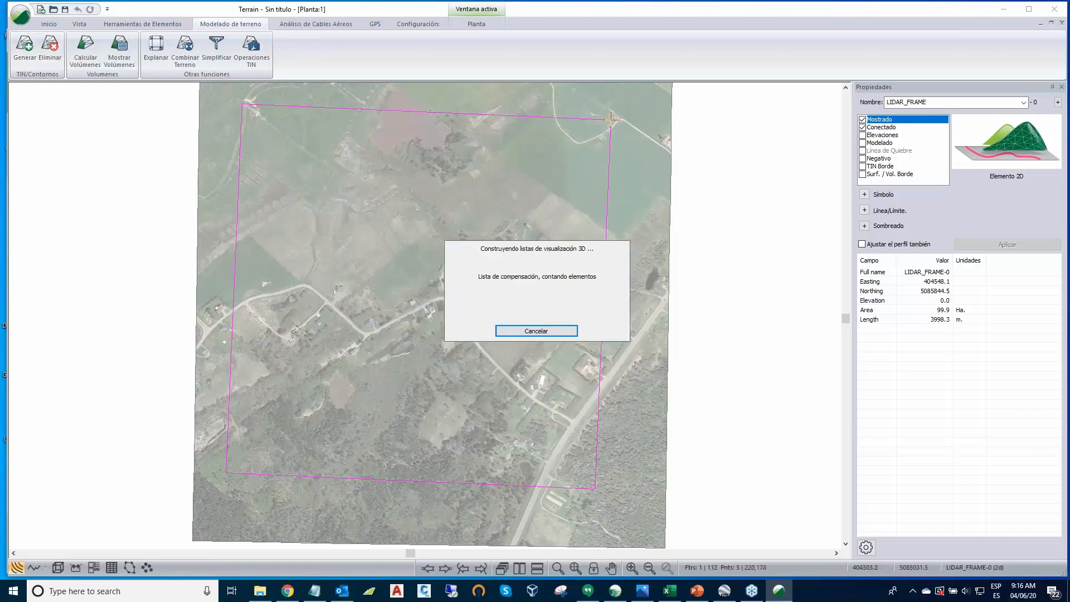
- Set the plan fade percentage of the image.terx background to 0
right_click(513, 246)
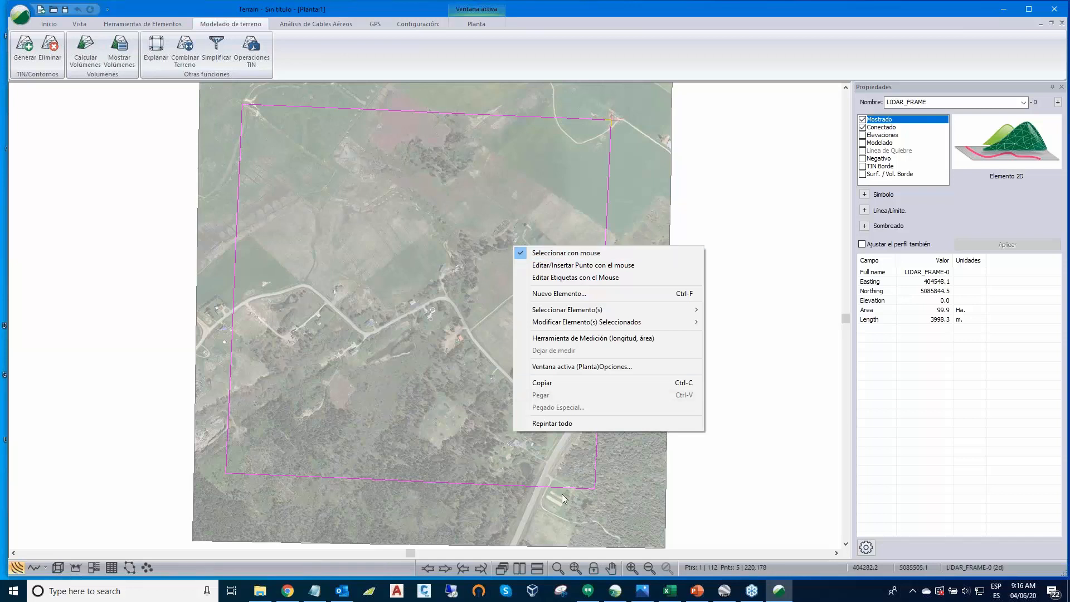
click(556, 368)
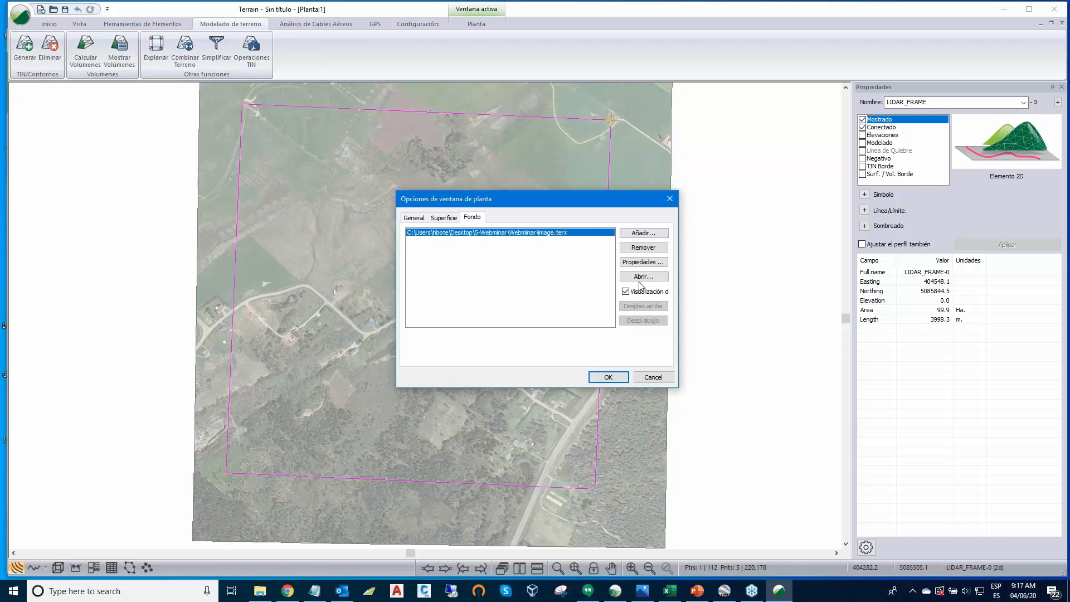
click(640, 262)
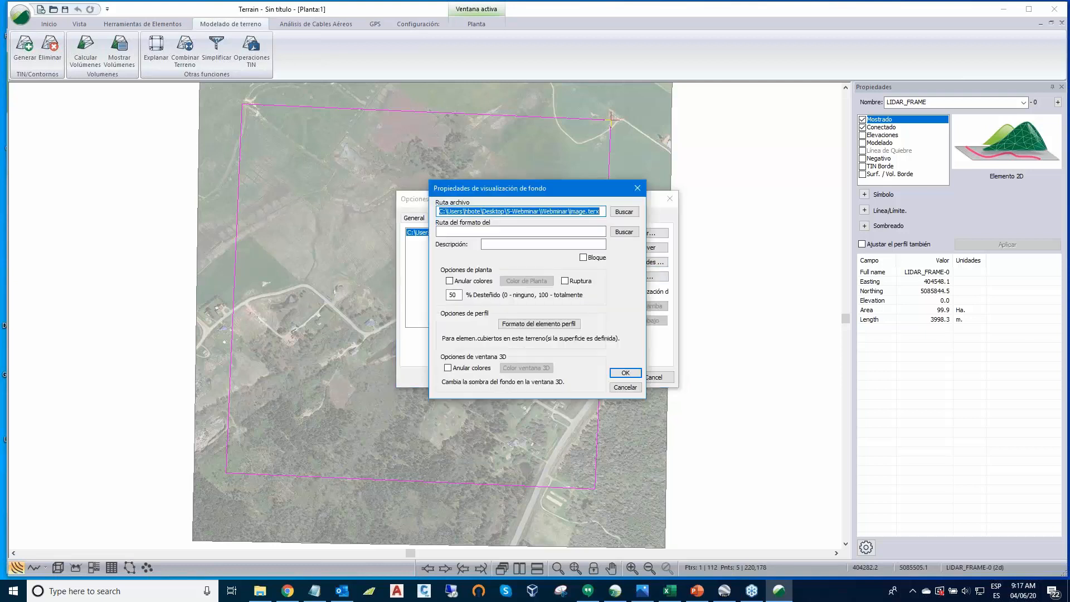
key(Delete)
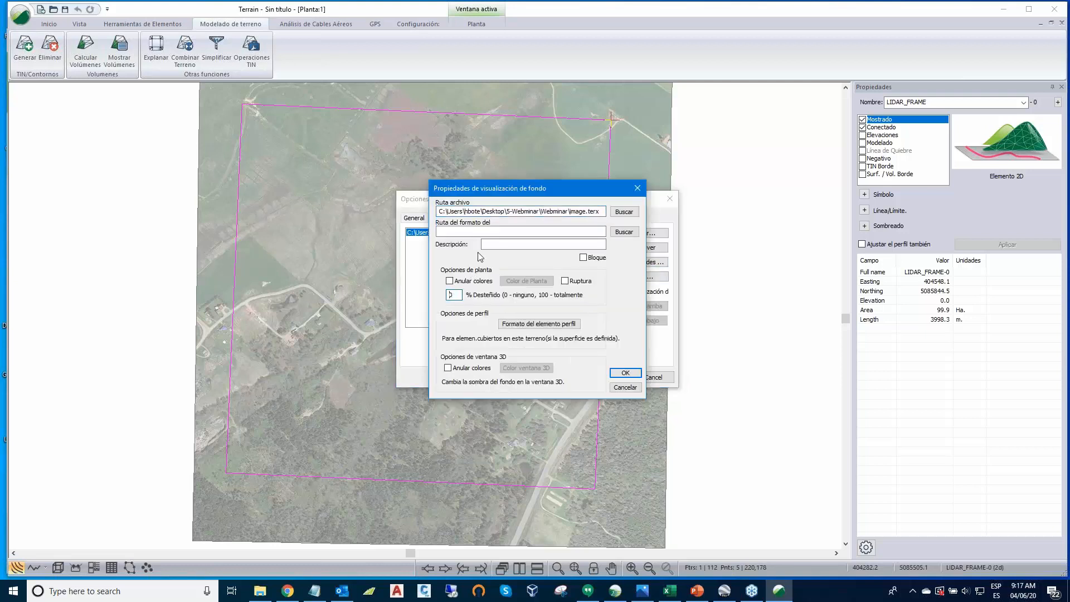
click(625, 373)
click(618, 378)
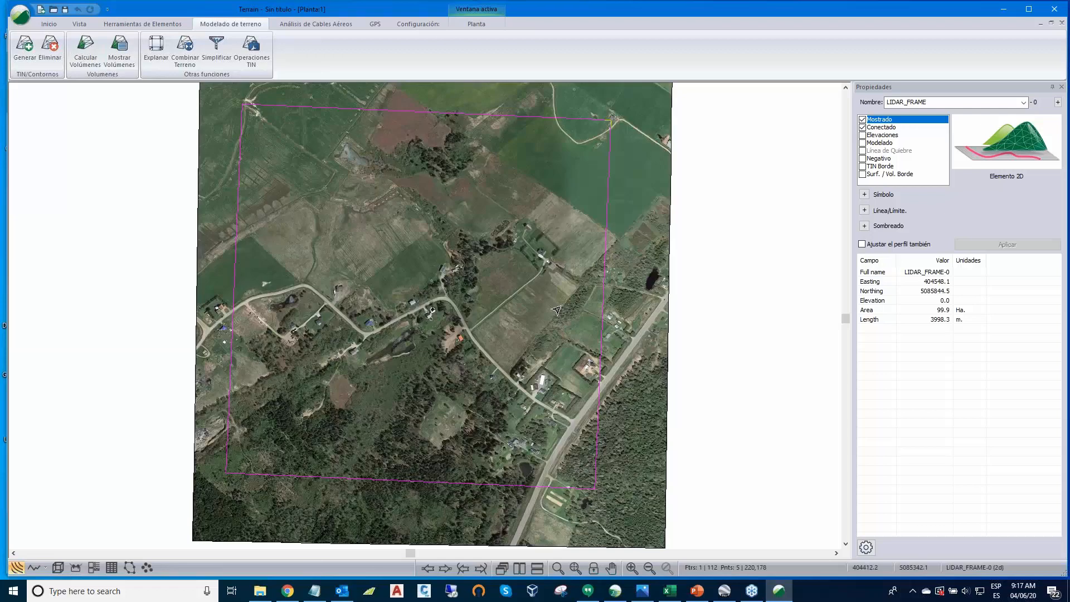
- Delete the selected LIDAR_FRAME boundary from the plan
scroll(546, 263, down, 1)
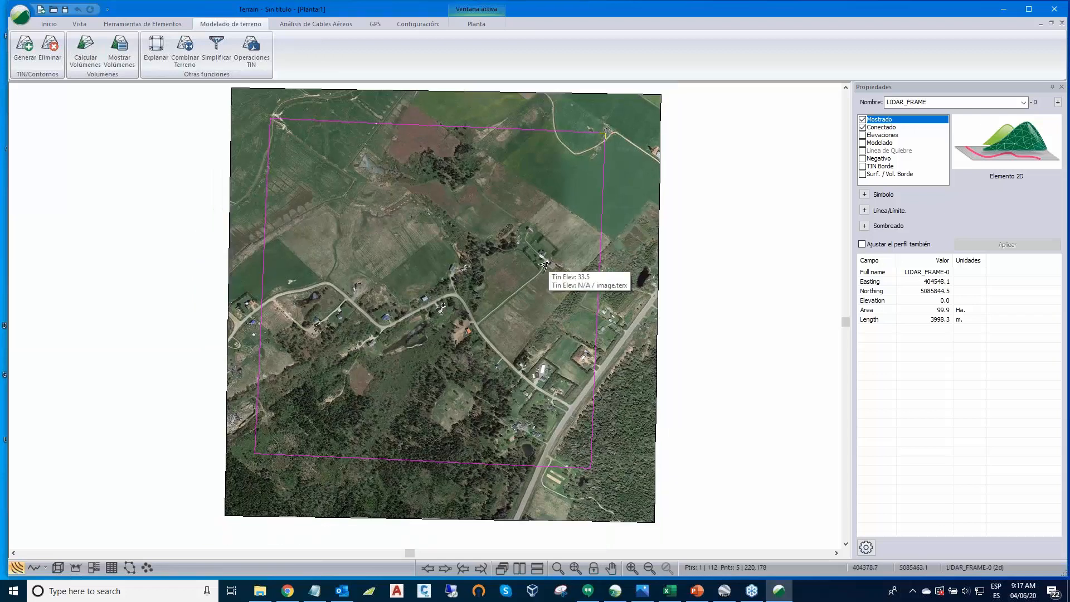
middle_drag(548, 262, 578, 253)
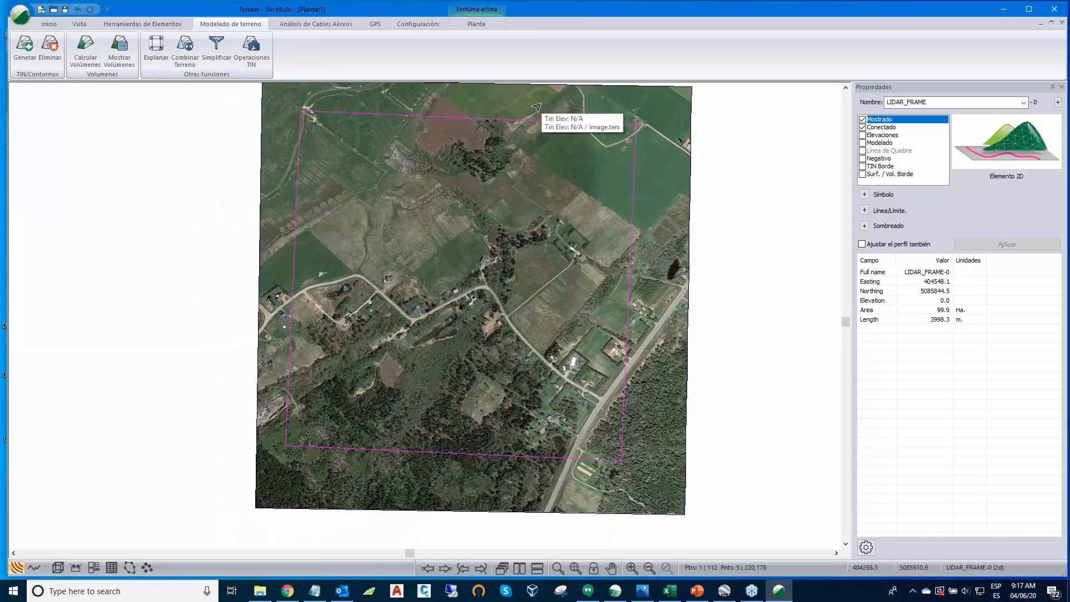
key(Delete)
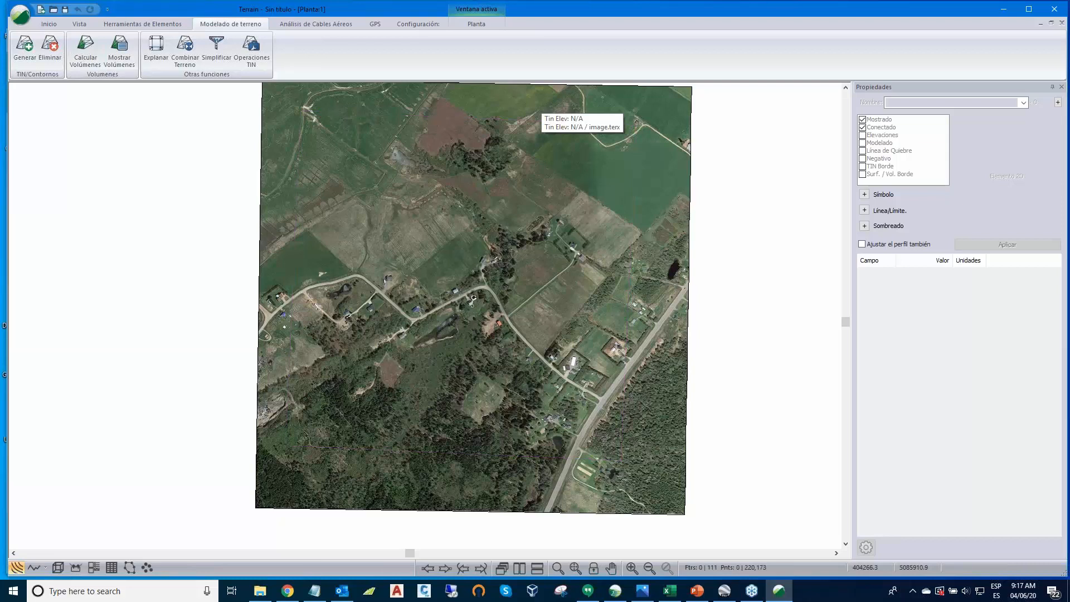
middle_drag(406, 202, 407, 224)
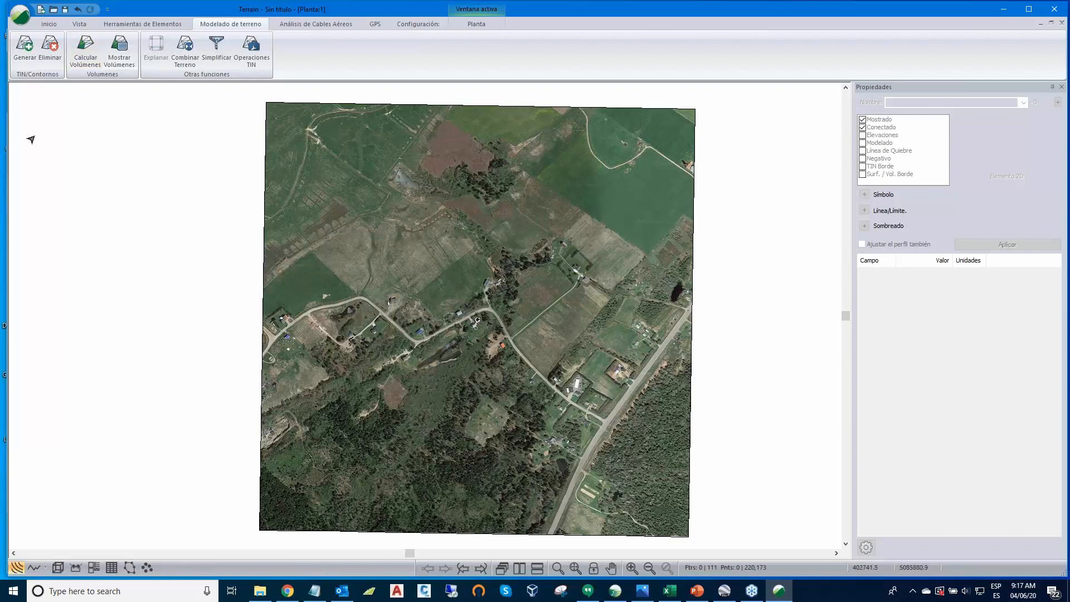
- Save the terrain model as Topo in the Webminar folder
click(22, 18)
click(45, 118)
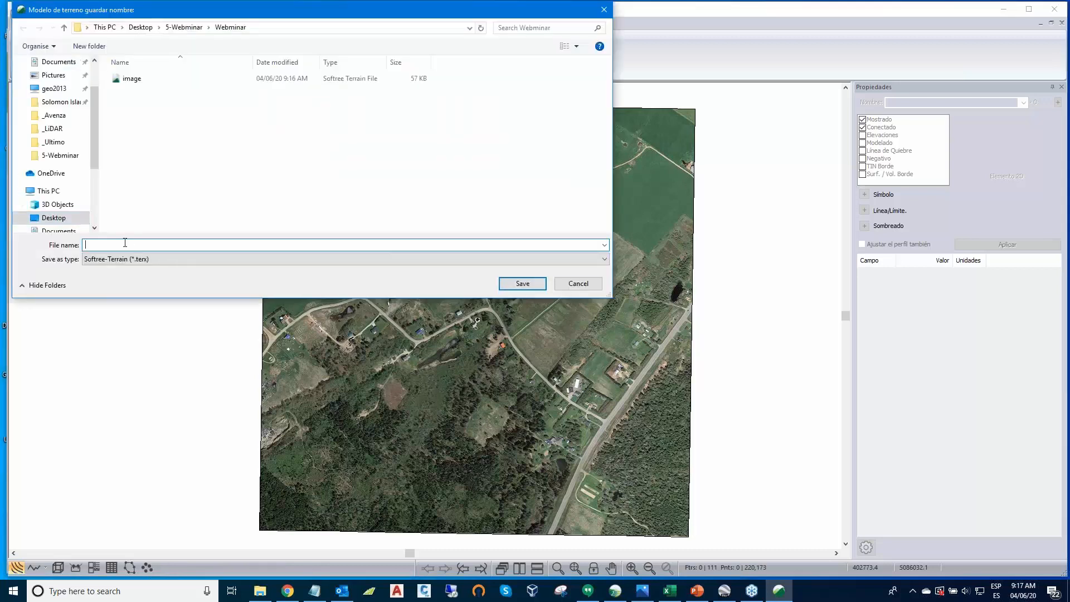
text(Topo)
click(521, 286)
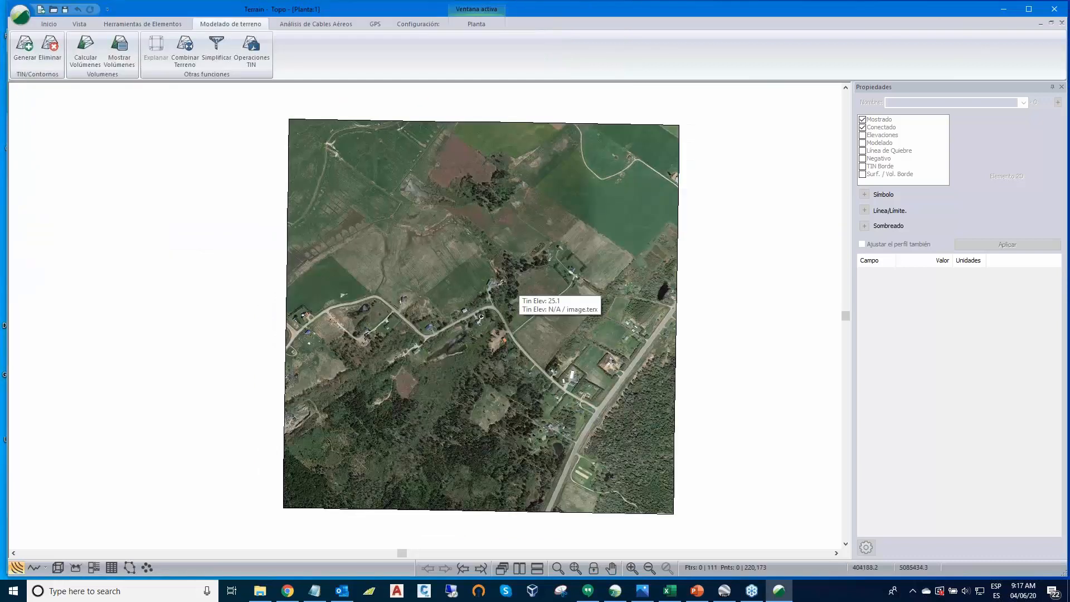
scroll(481, 317, up, 1)
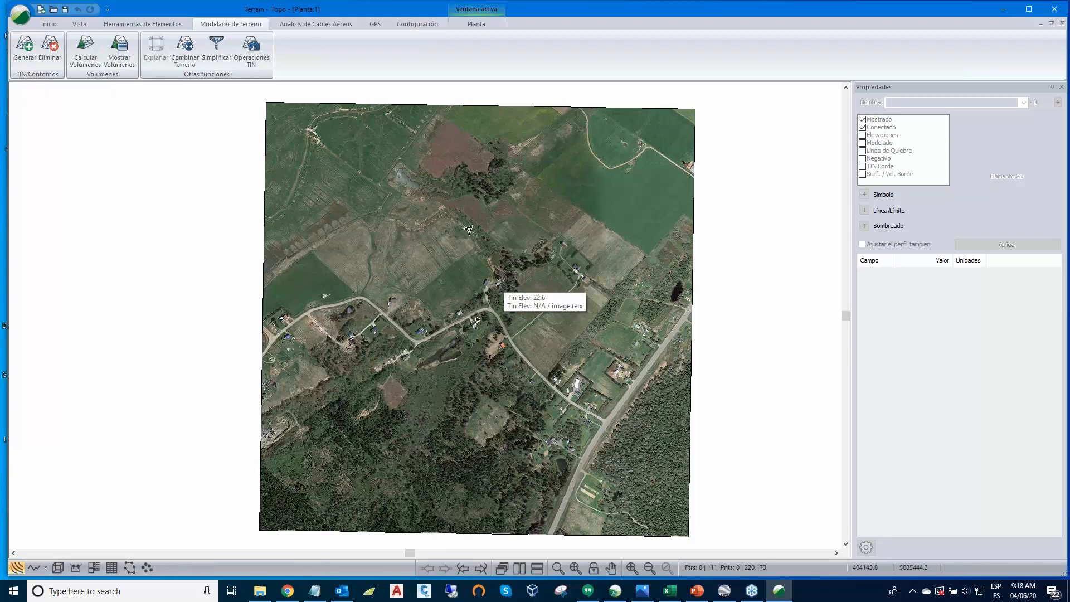
- Examine the projection definition in Property_Lines.prj from the _SHAPE folder using Notepad++, and return to the terrain program
click(265, 597)
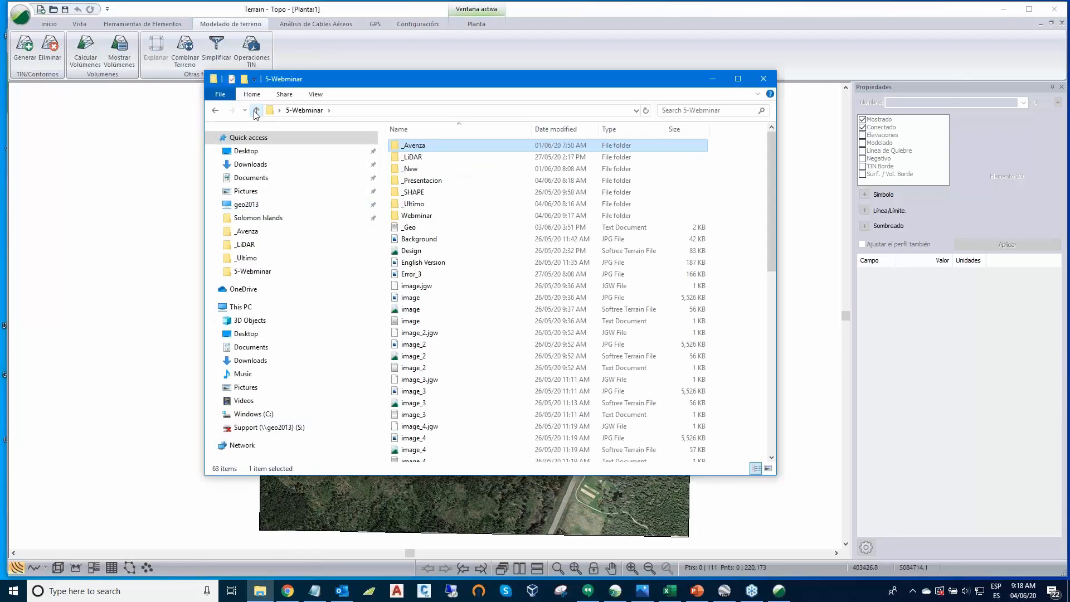
double_click(419, 201)
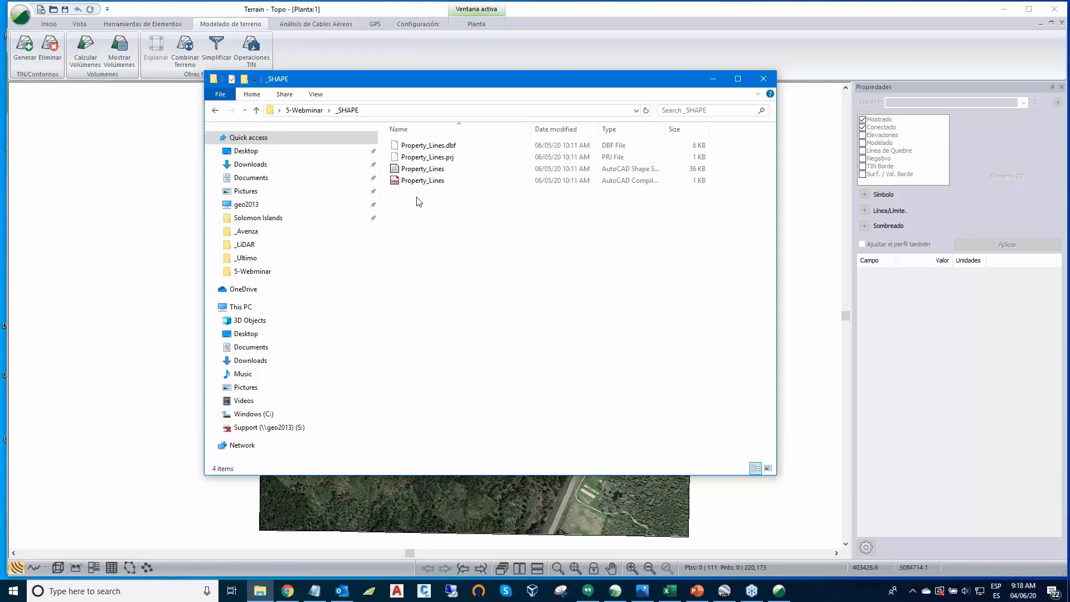
click(418, 159)
right_click(416, 161)
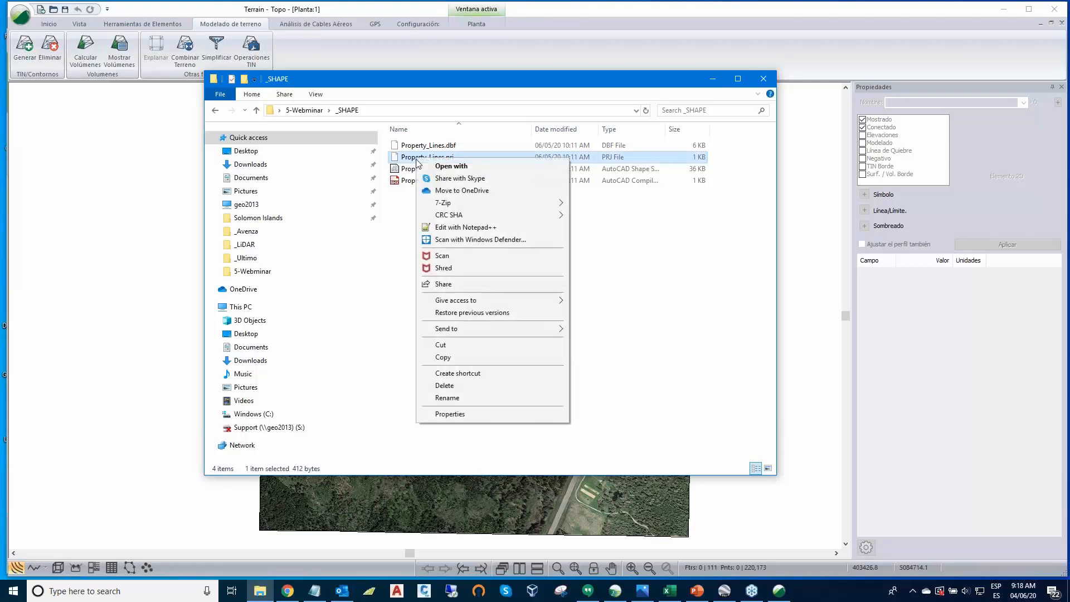
click(458, 227)
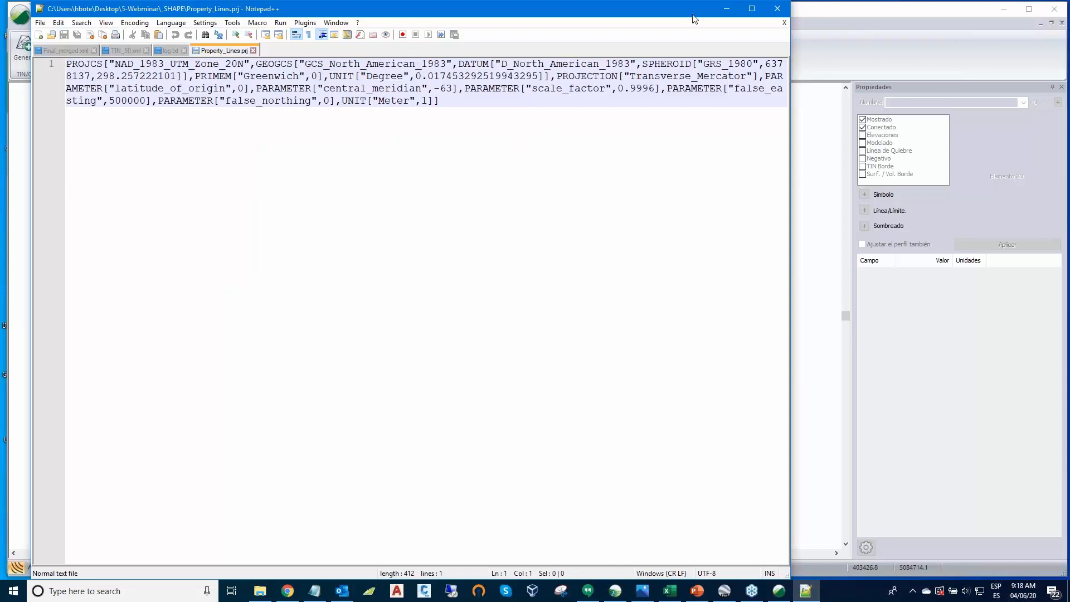
click(725, 7)
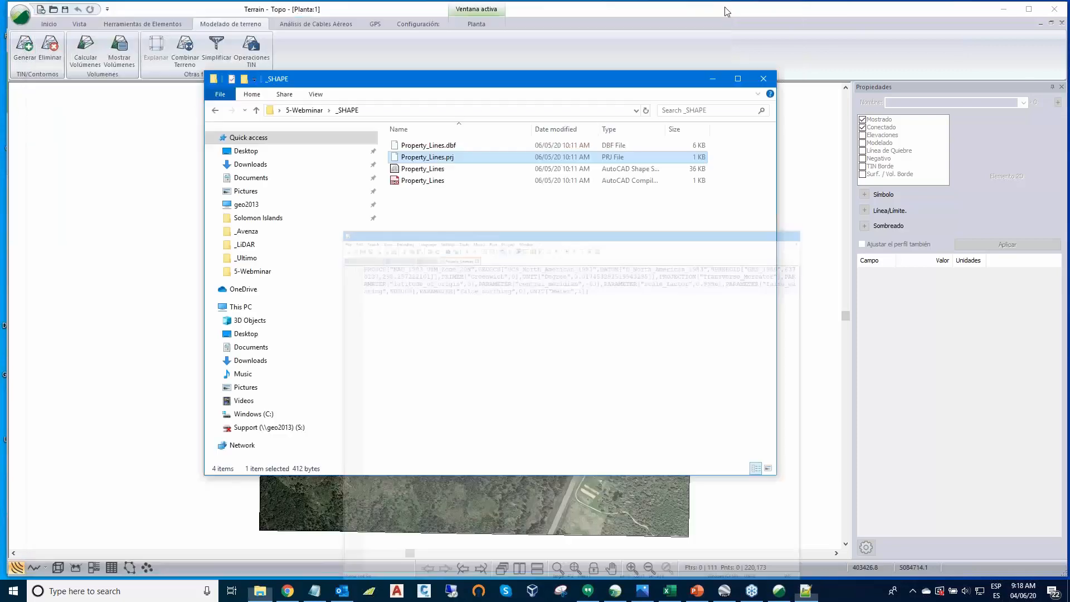
click(764, 78)
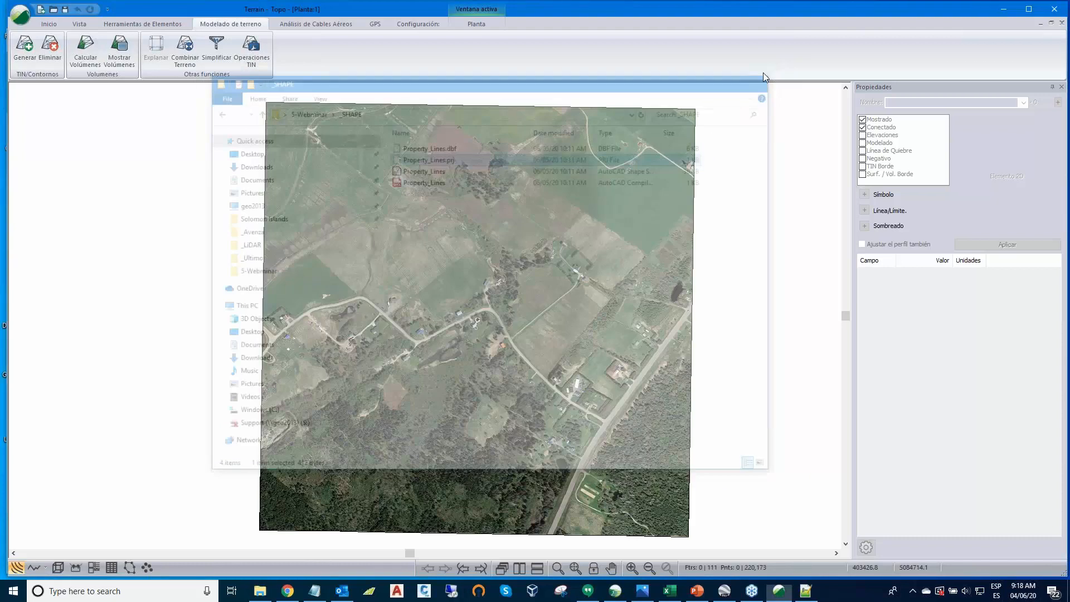
- Create a new terrain and import the Property_Lines shapefile from the _SHAPE folder in UTM, North American Datum 1983, Zone 20N, metres
click(20, 16)
click(37, 47)
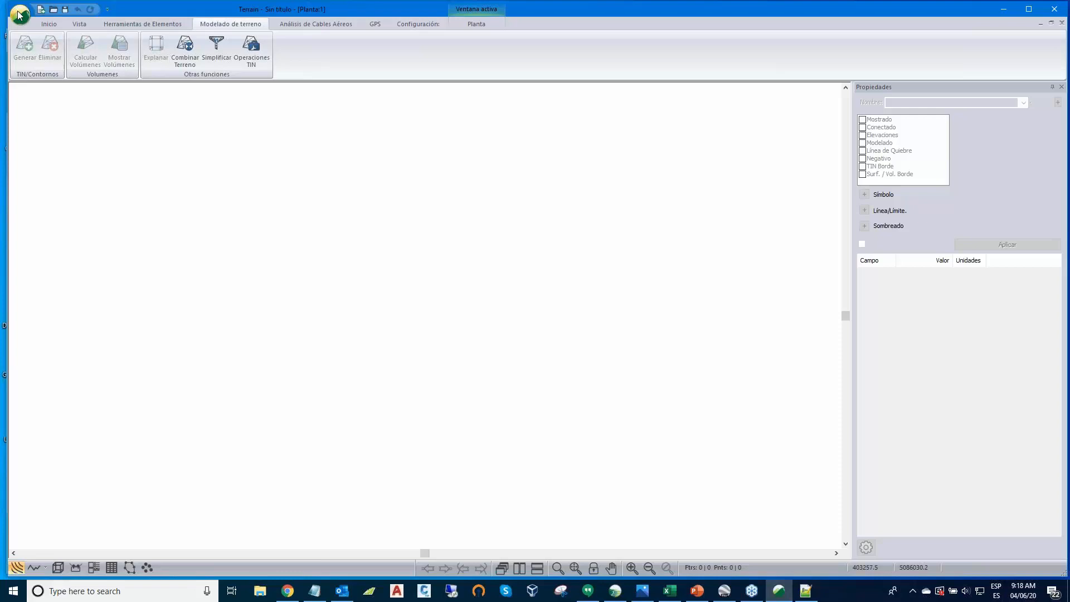
click(20, 15)
click(39, 74)
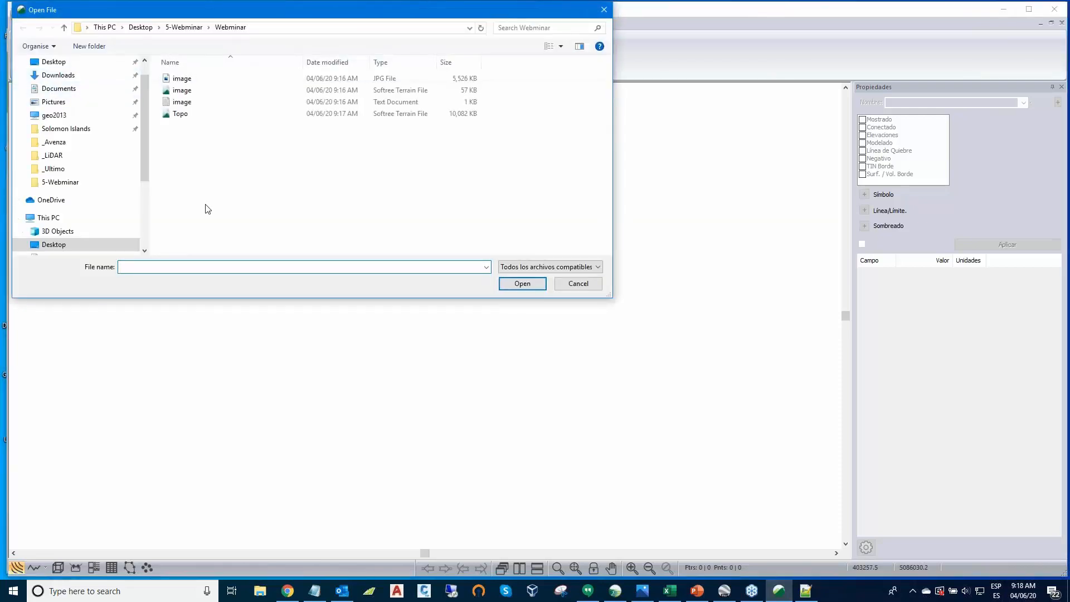
click(64, 29)
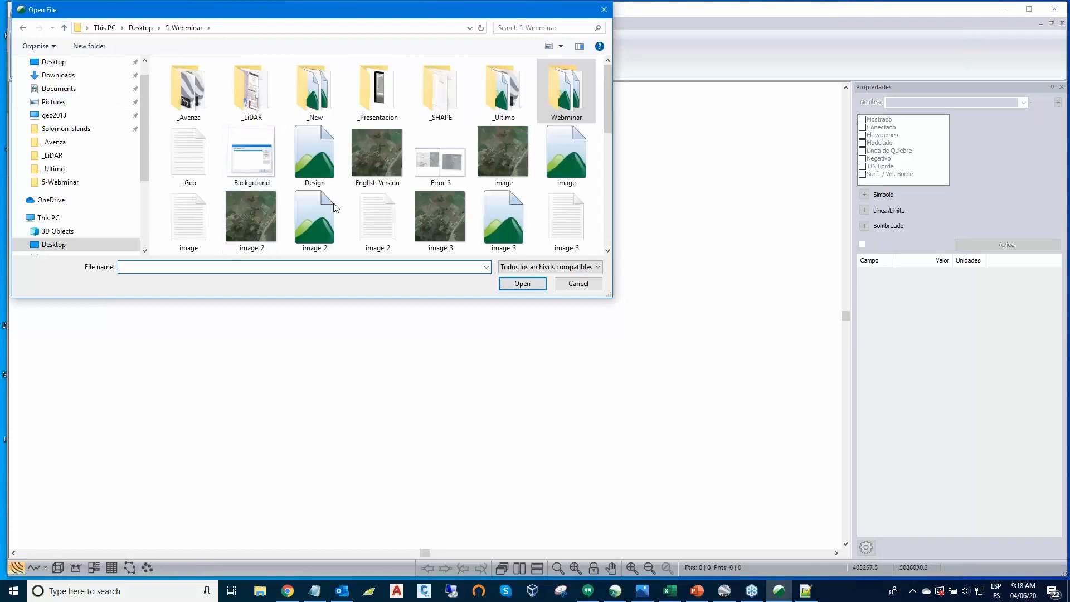
double_click(438, 89)
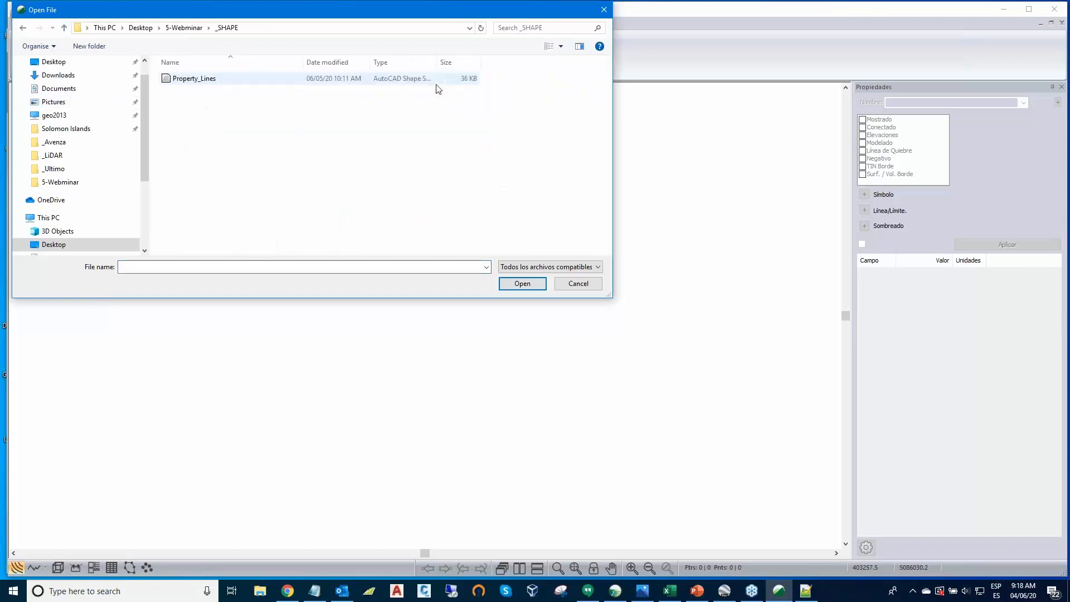
click(208, 78)
click(521, 284)
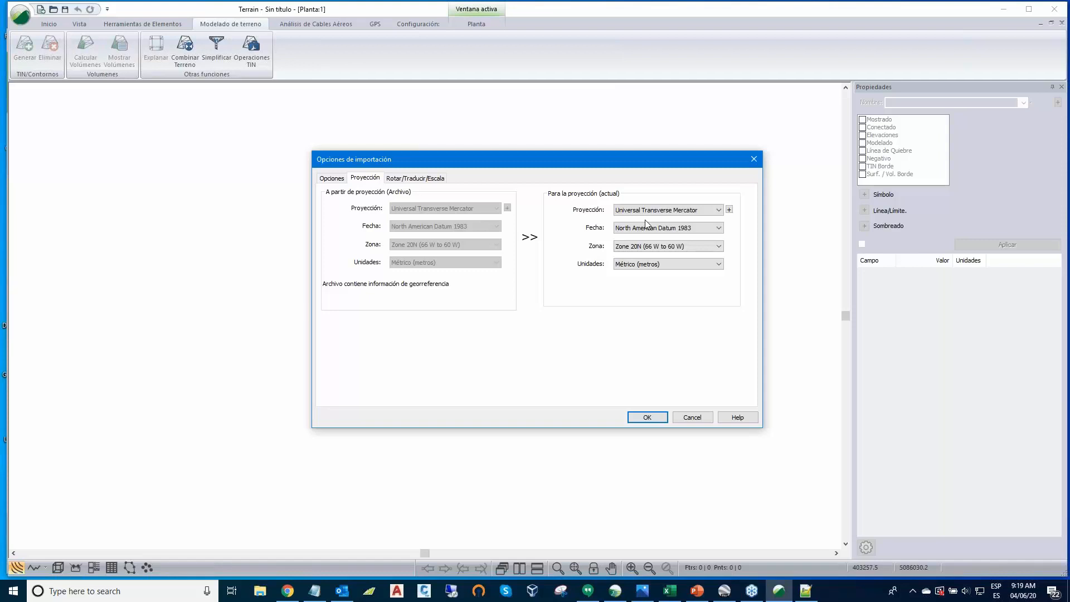
click(656, 420)
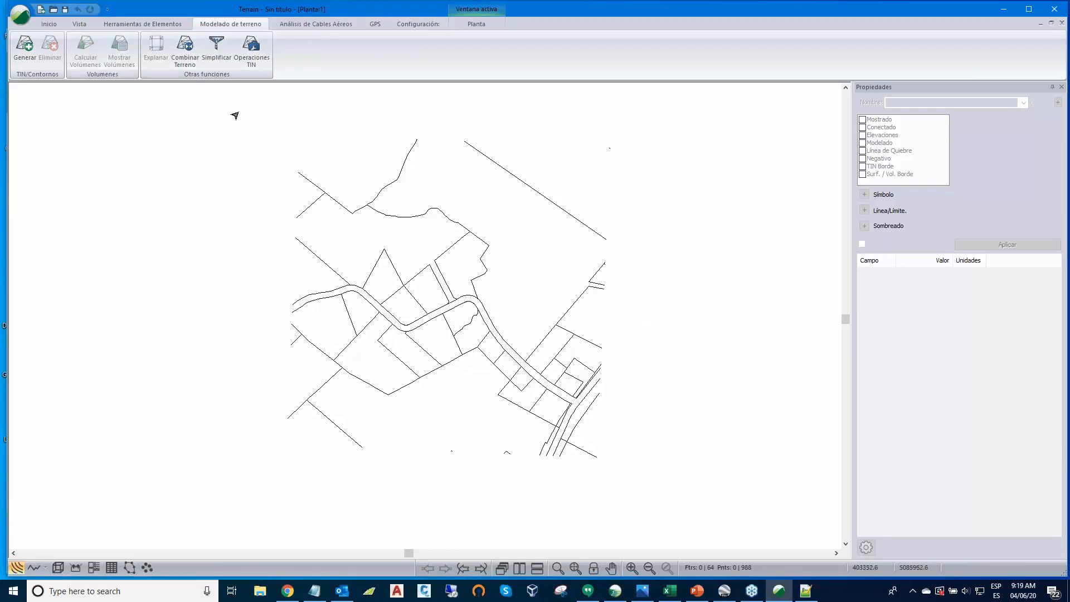
- Give all the imported property lines line type 5 - grueso (medio) and the colour naranja
drag(234, 106, 668, 499)
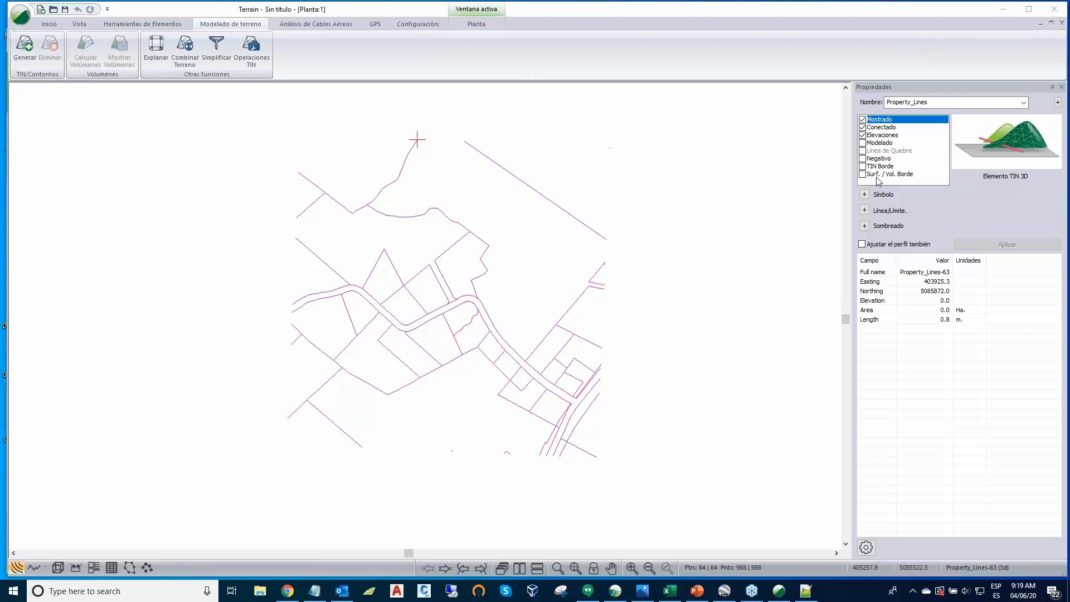
click(863, 210)
click(1040, 222)
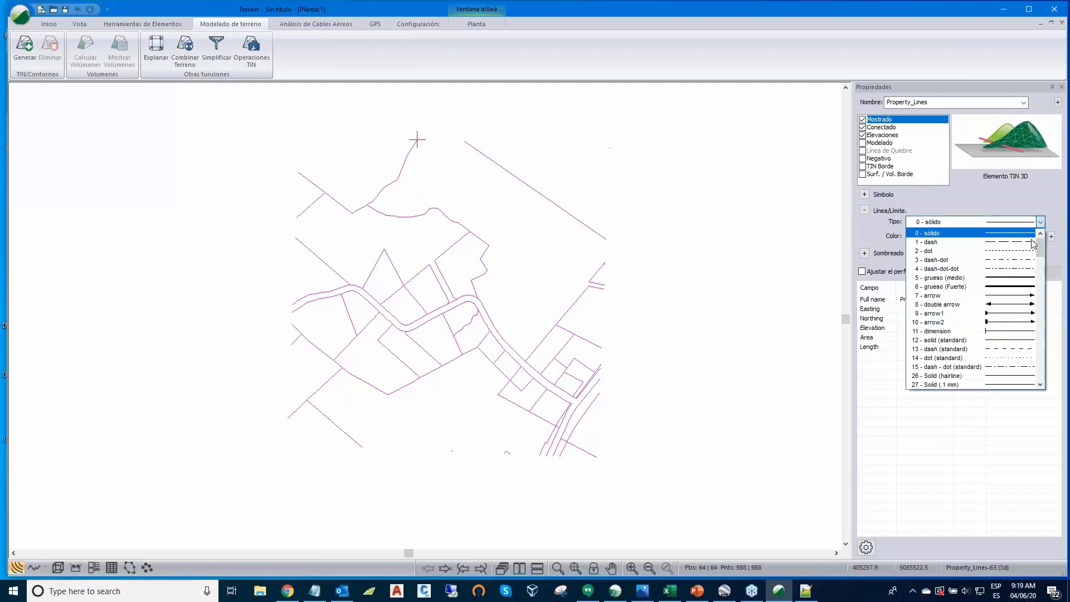
click(1028, 277)
click(1040, 236)
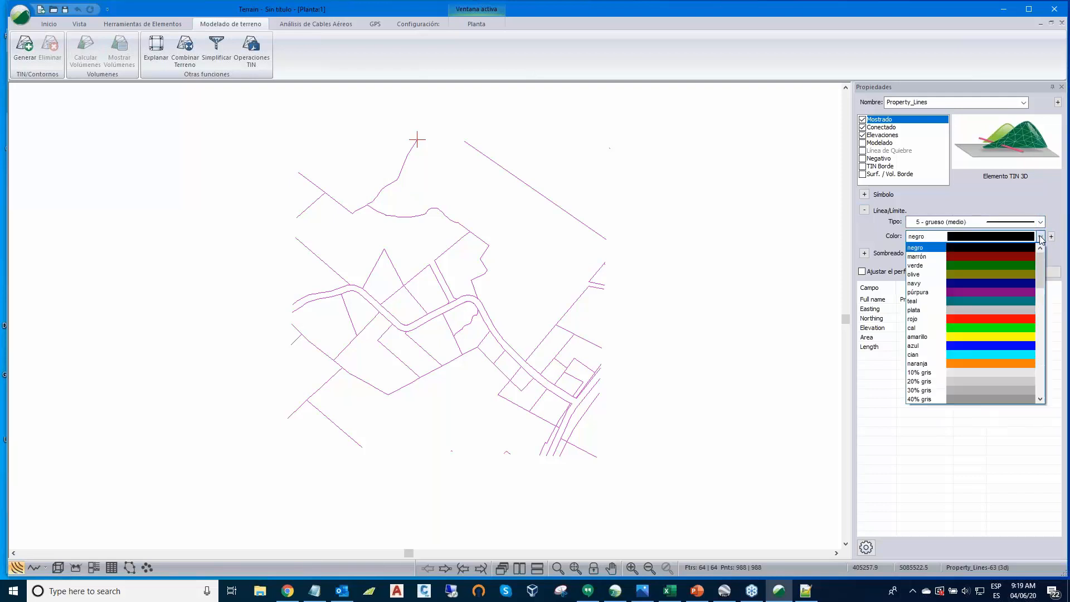
click(1011, 362)
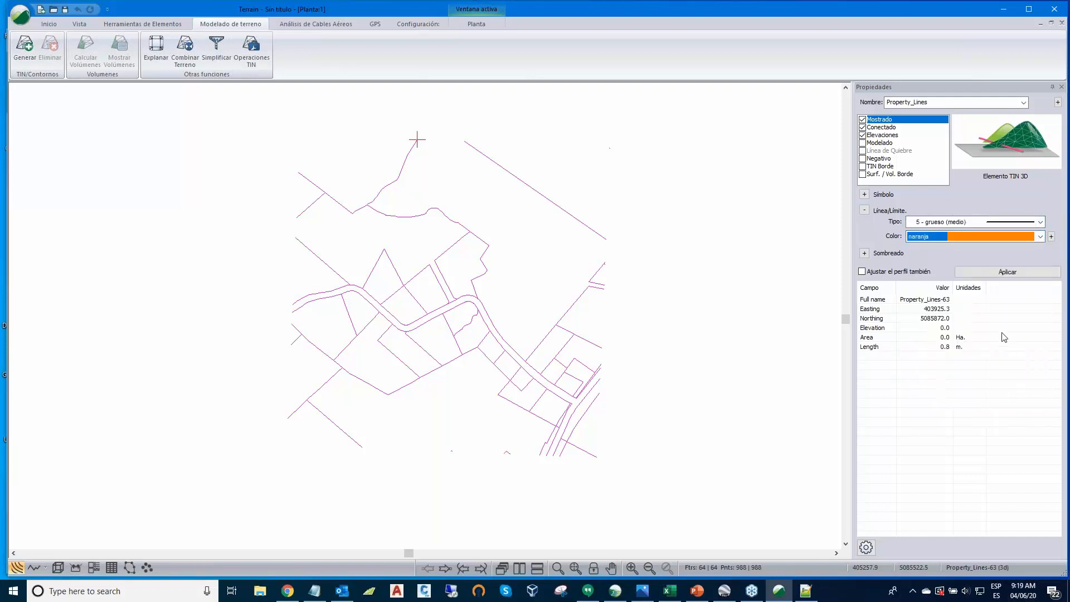
click(994, 275)
click(733, 311)
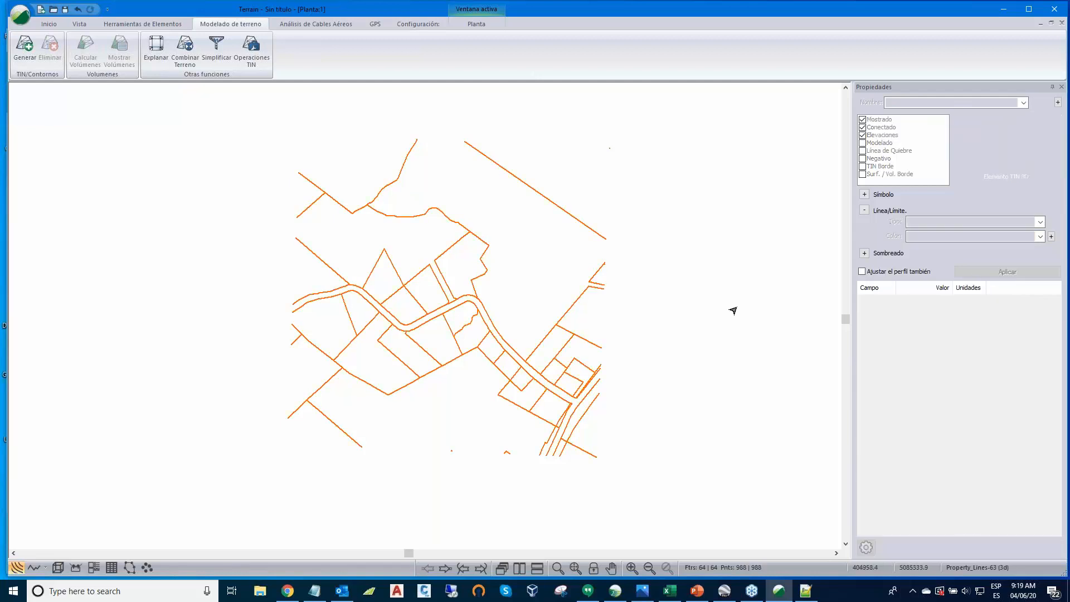
- Save the property lines terrain as Limites in the Webminar folder
click(20, 15)
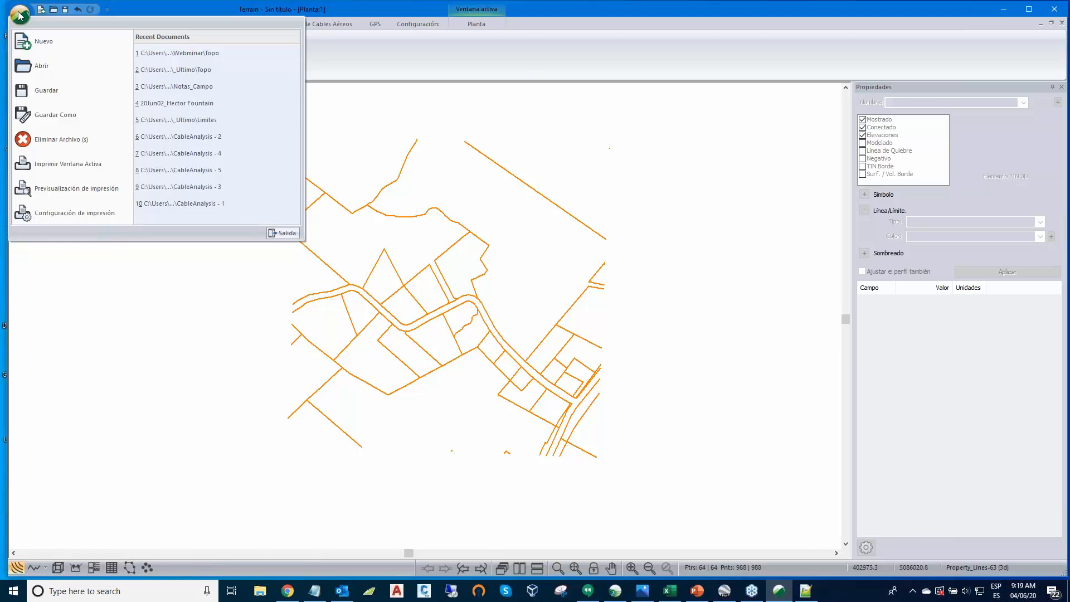
click(38, 116)
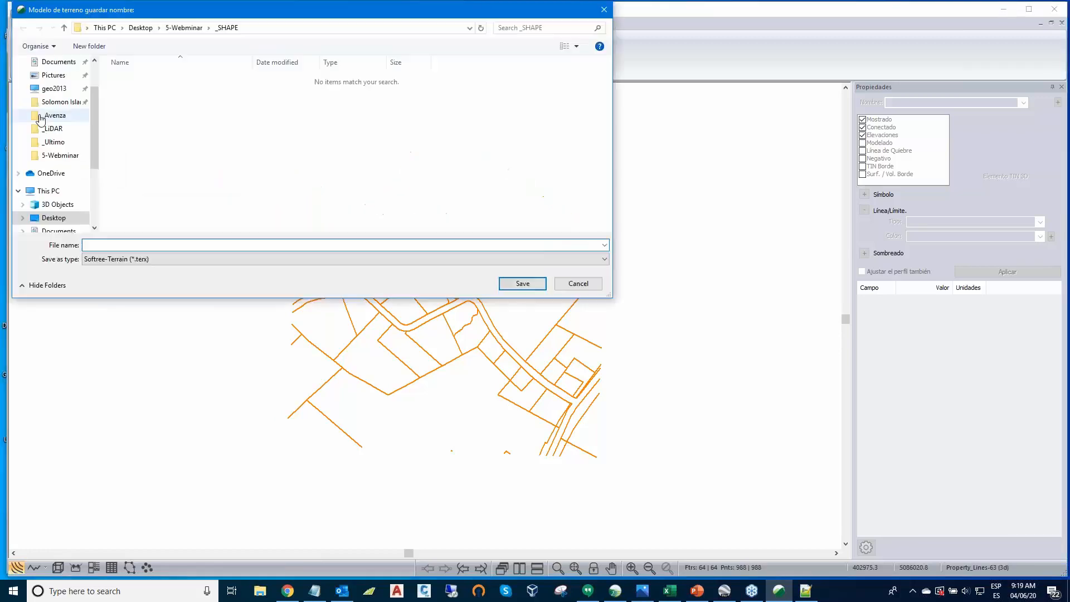
text(Limites)
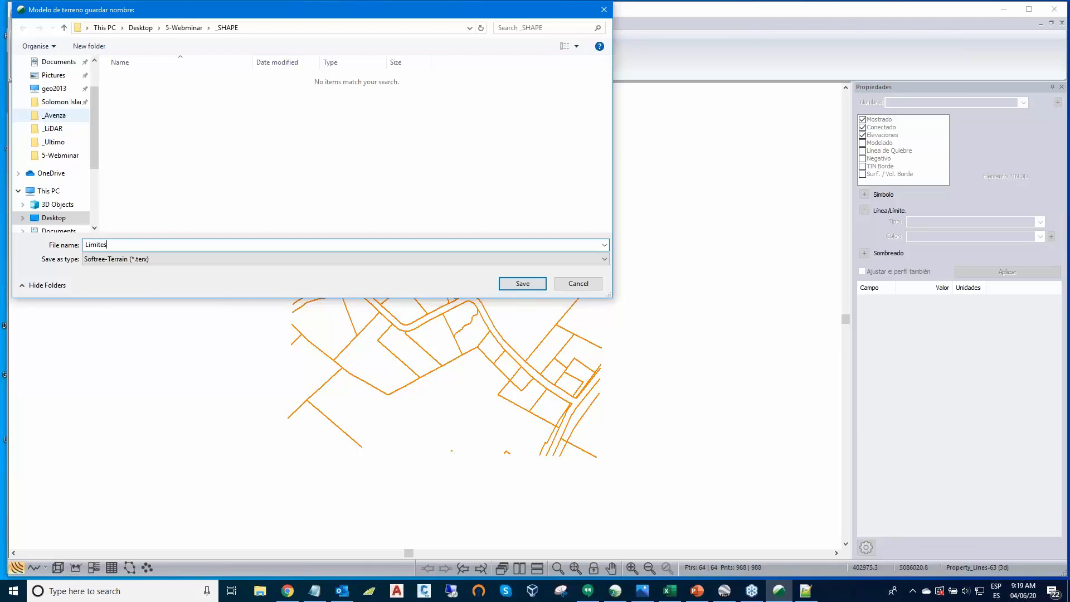
click(63, 27)
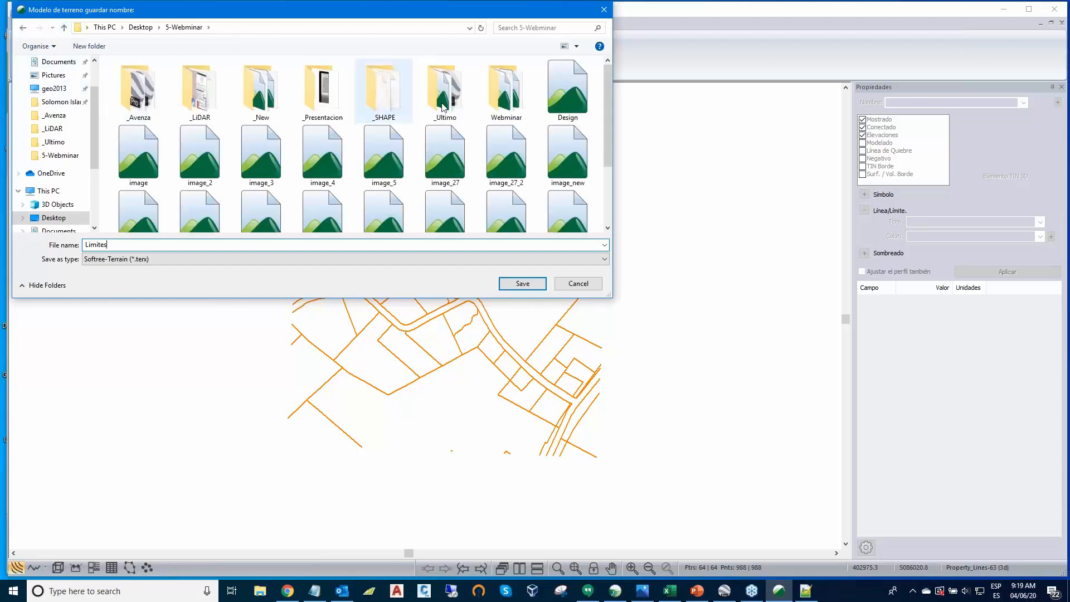
double_click(499, 90)
click(532, 288)
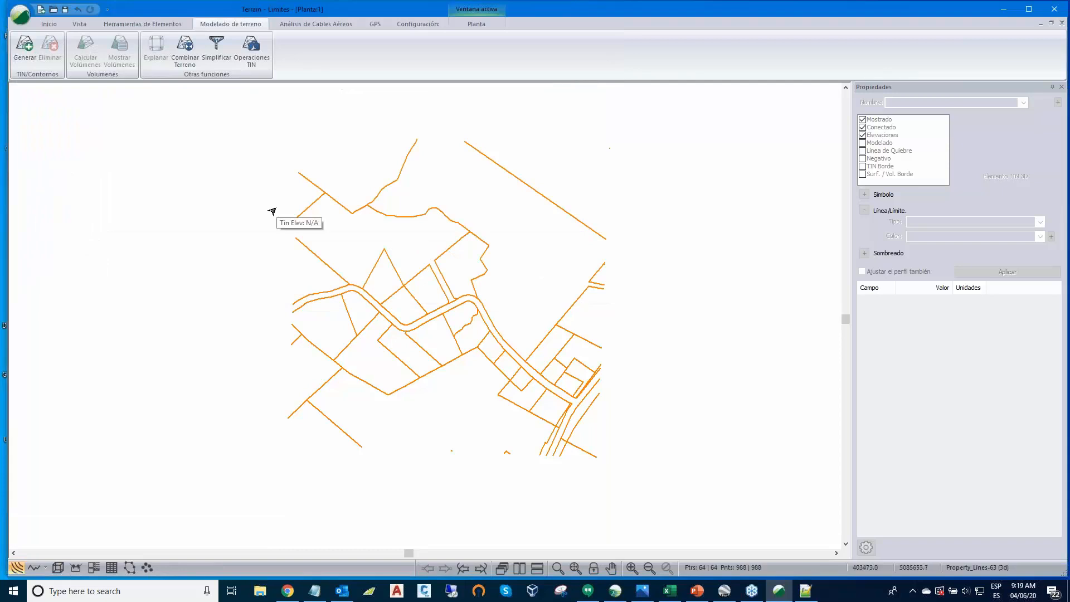
- Start a new terrain and open Topo from the Webminar folder in the Softree-Terrain (*.terx) format
click(22, 19)
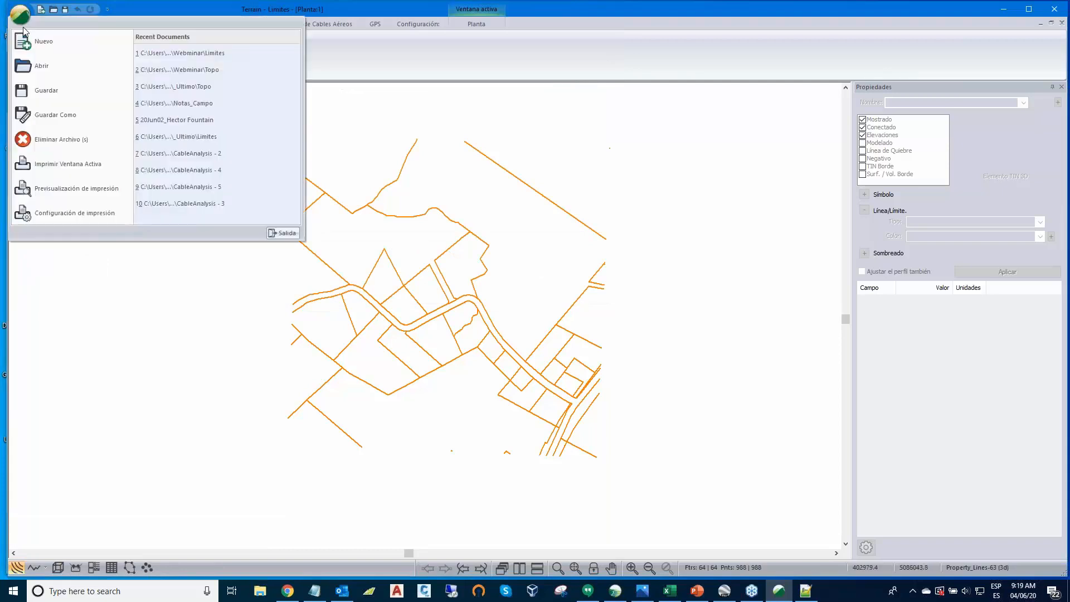
click(32, 42)
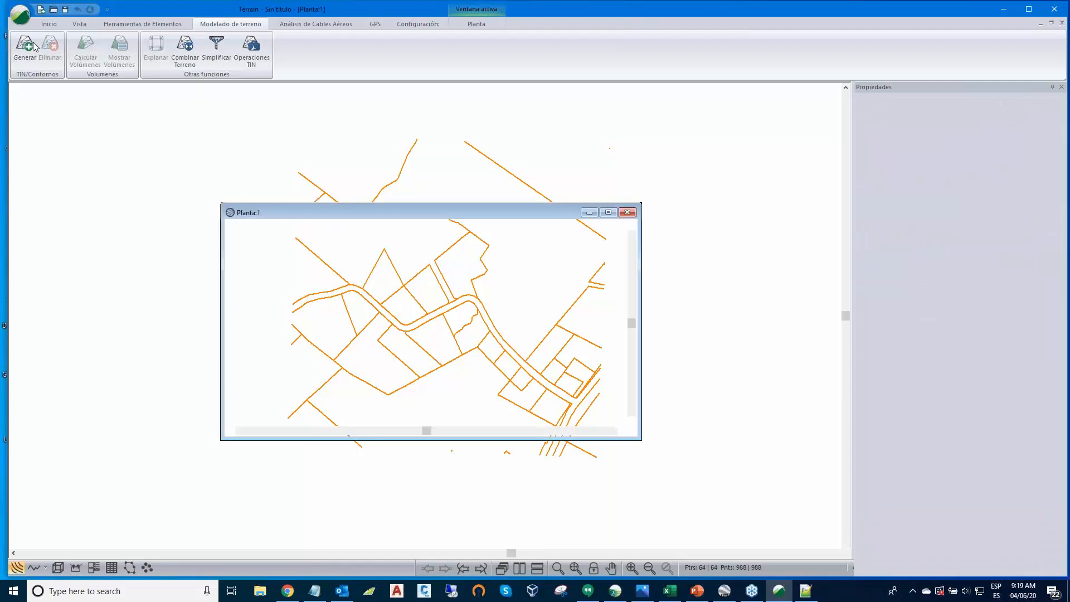
click(23, 12)
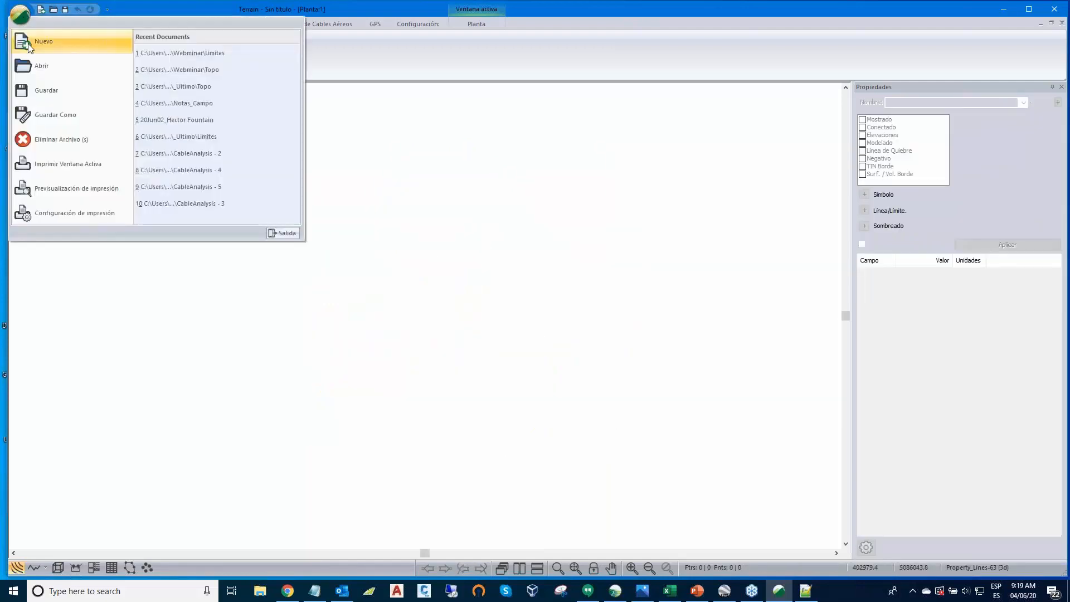
click(41, 70)
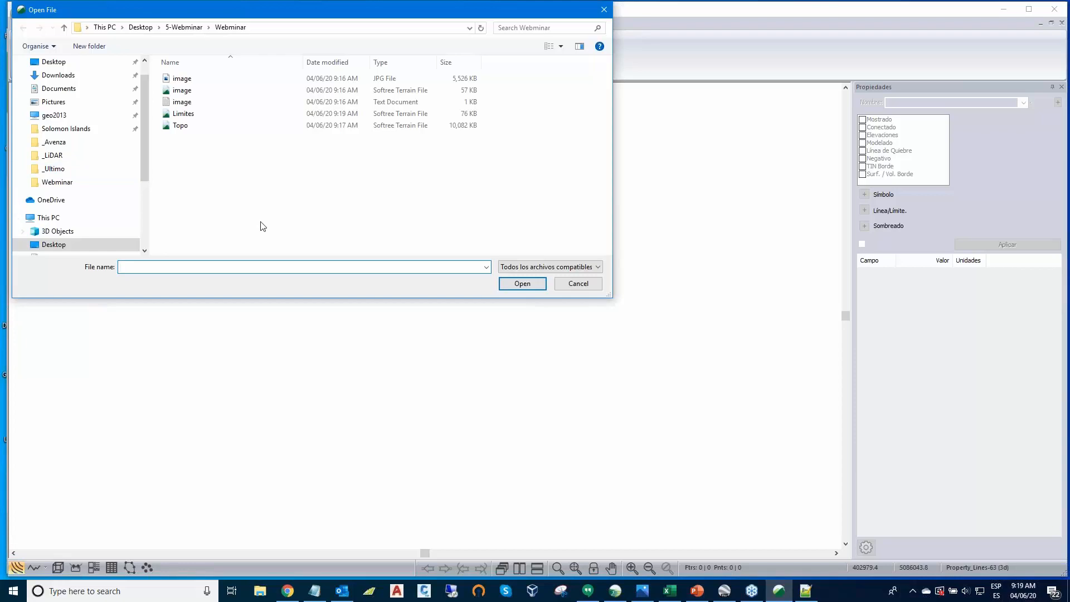
click(180, 125)
click(518, 284)
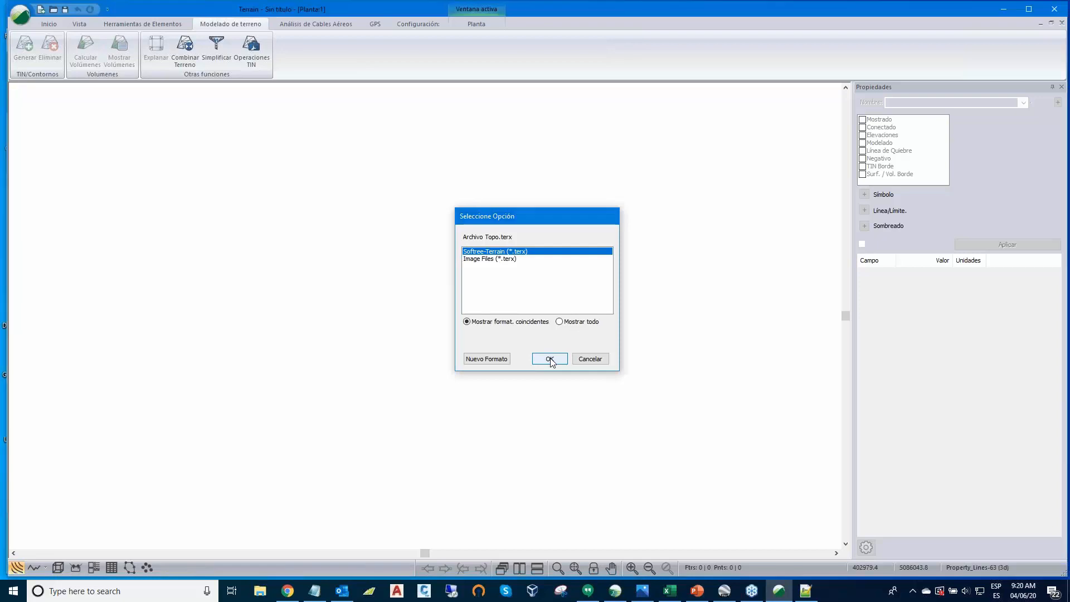
click(550, 358)
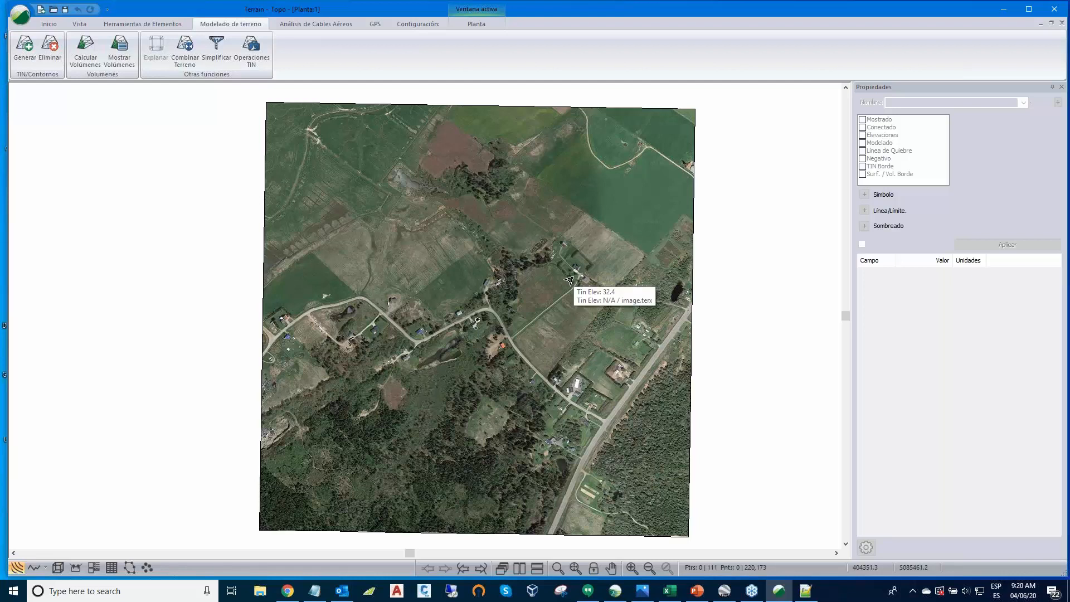
- Add the Limites terrain file as a second background of the Topo plan window
right_click(447, 225)
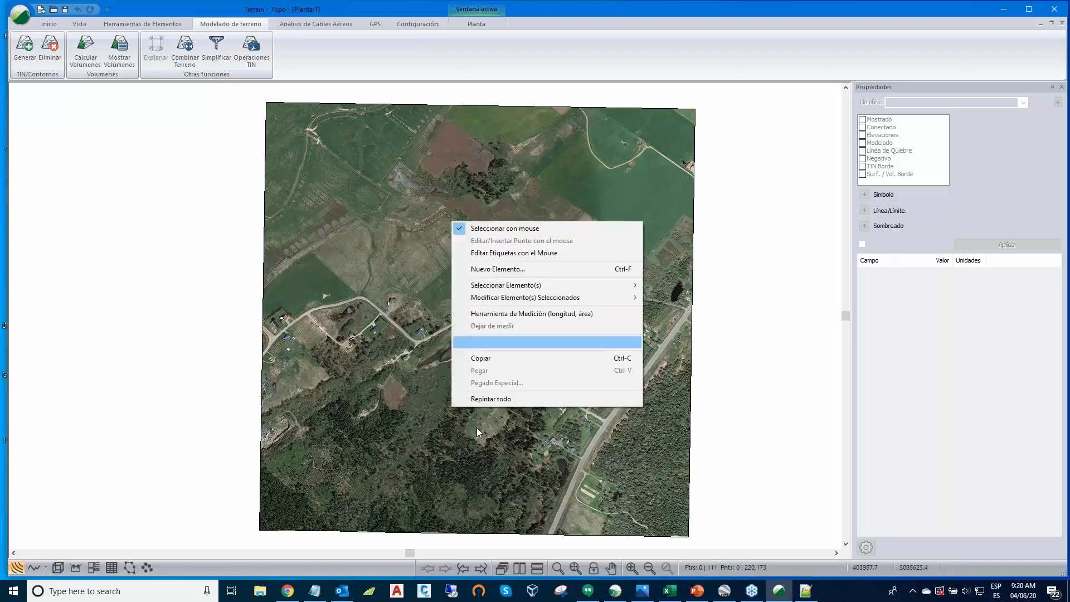
click(490, 343)
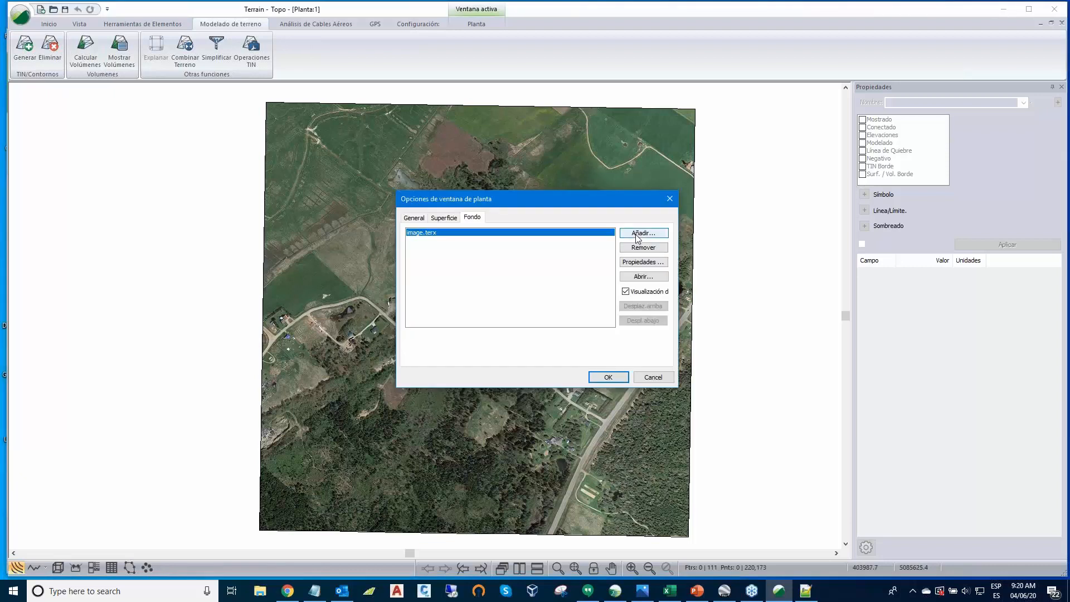
click(638, 234)
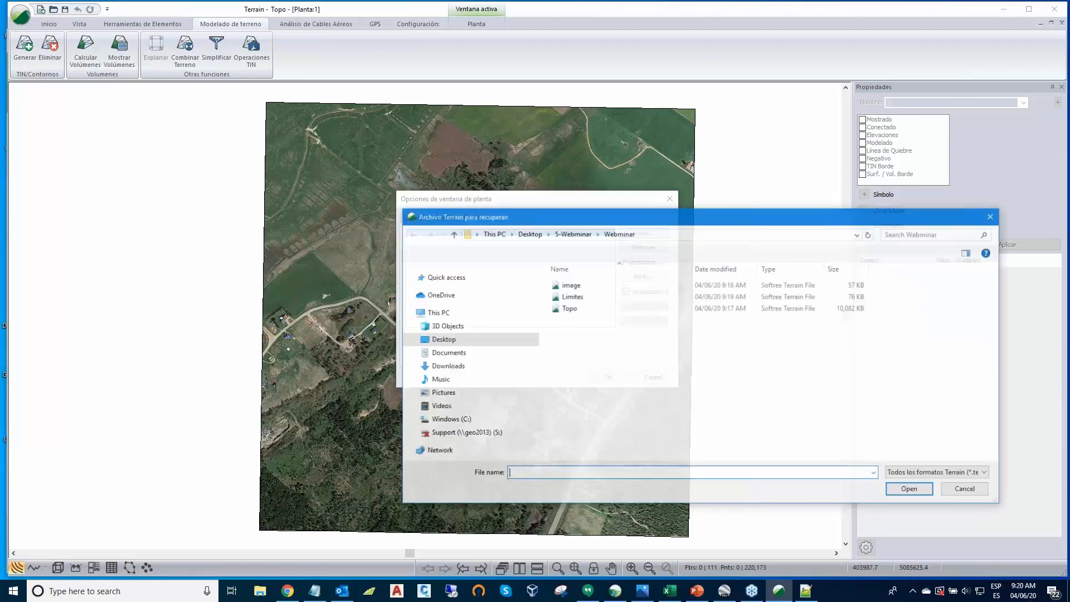
click(571, 296)
click(898, 494)
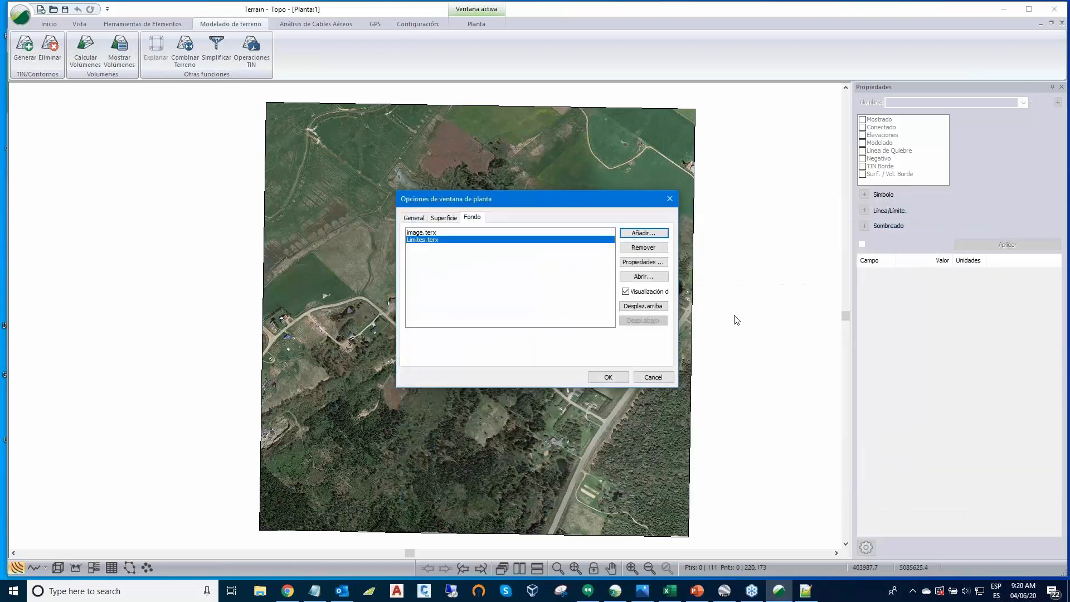
click(609, 378)
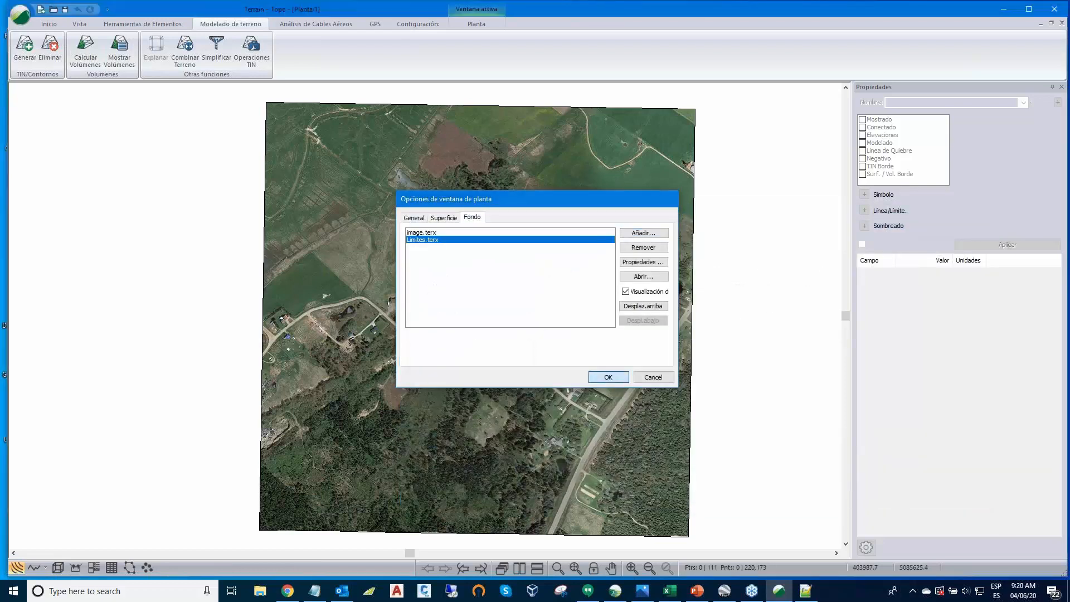
- Examine how the orange property boundaries fit the road, houses and lots on the satellite image
scroll(600, 355, down, 1)
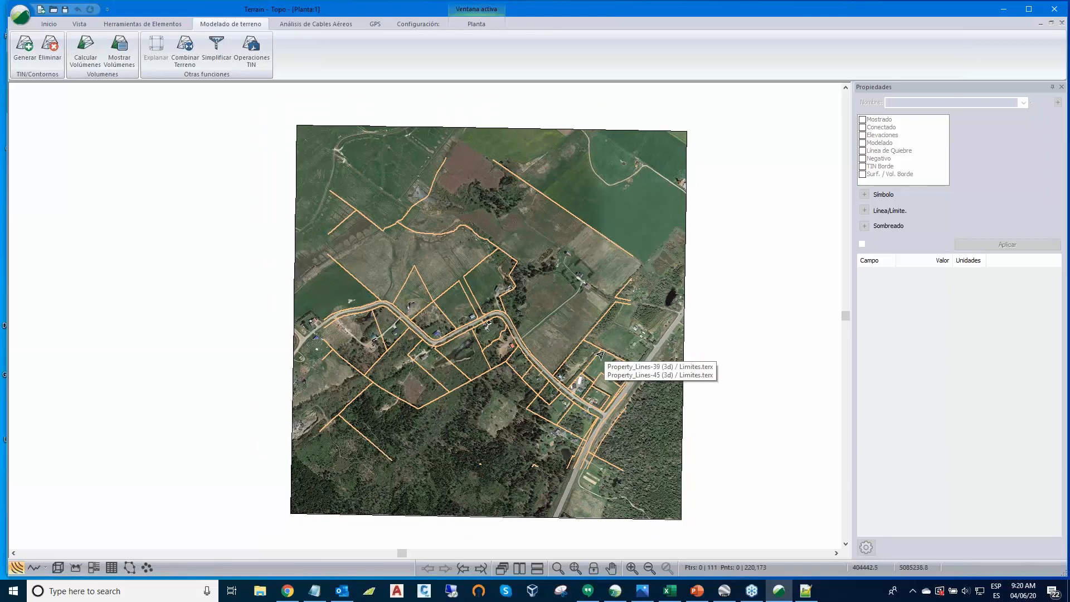
scroll(600, 355, up, 1)
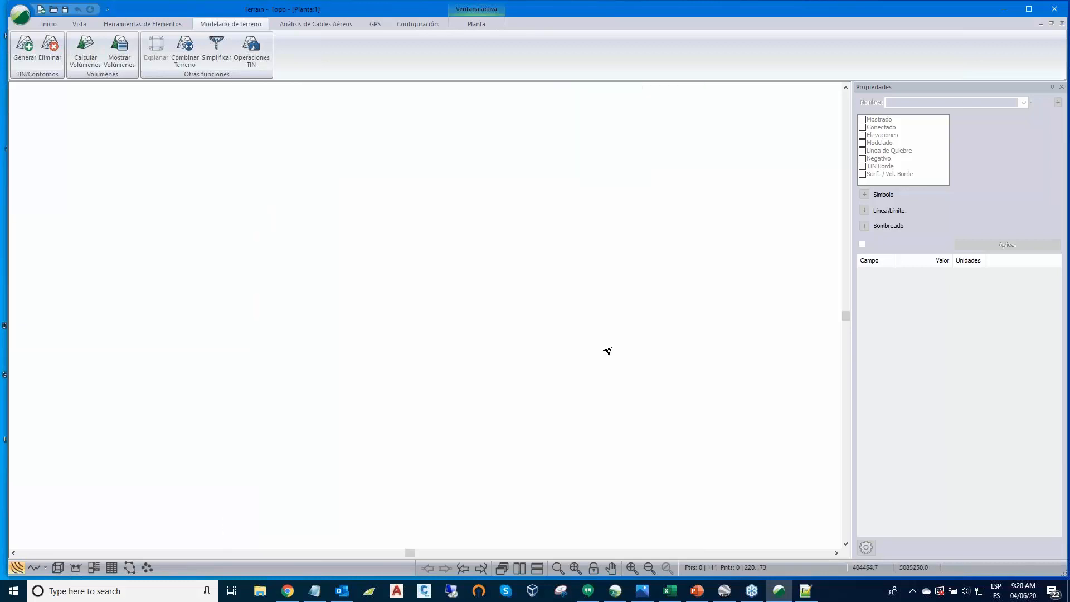
middle_drag(615, 345, 633, 344)
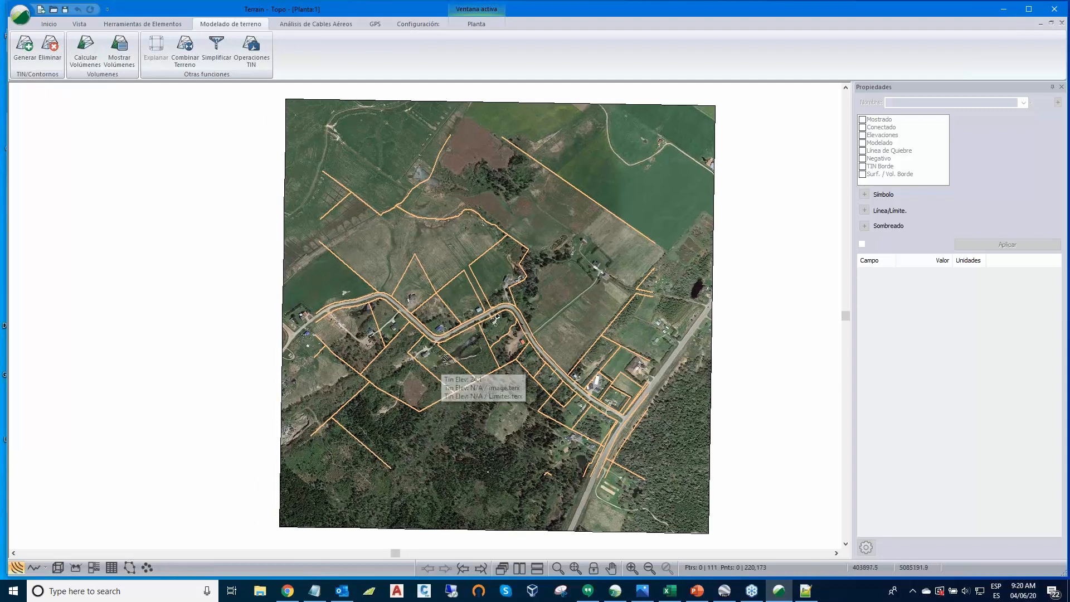
middle_drag(446, 360, 474, 342)
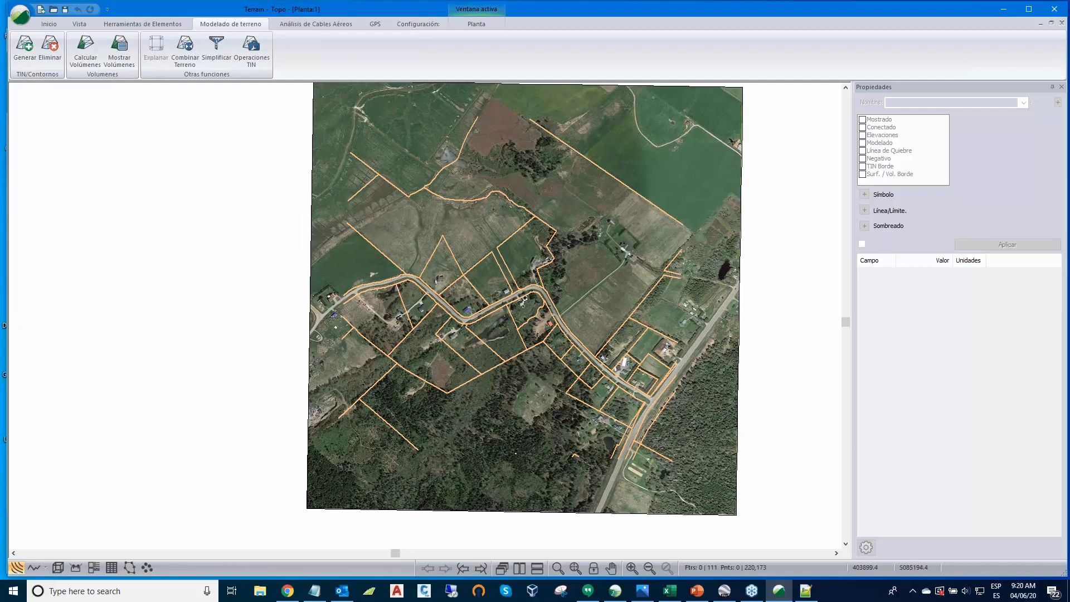
scroll(433, 334, up, 1)
scroll(435, 331, up, 1)
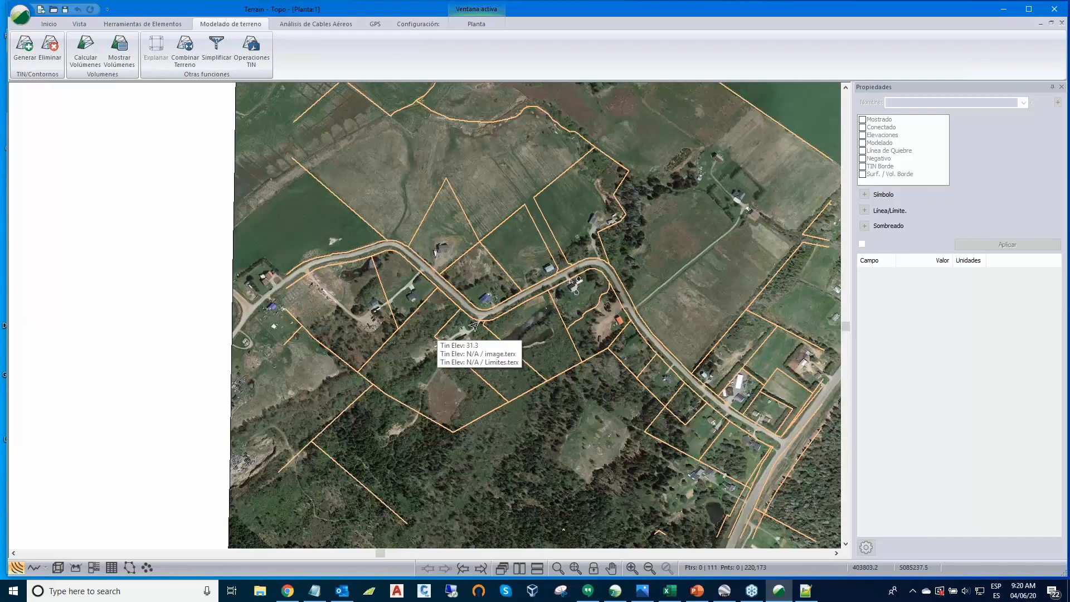
scroll(520, 334, down, 1)
scroll(518, 334, down, 1)
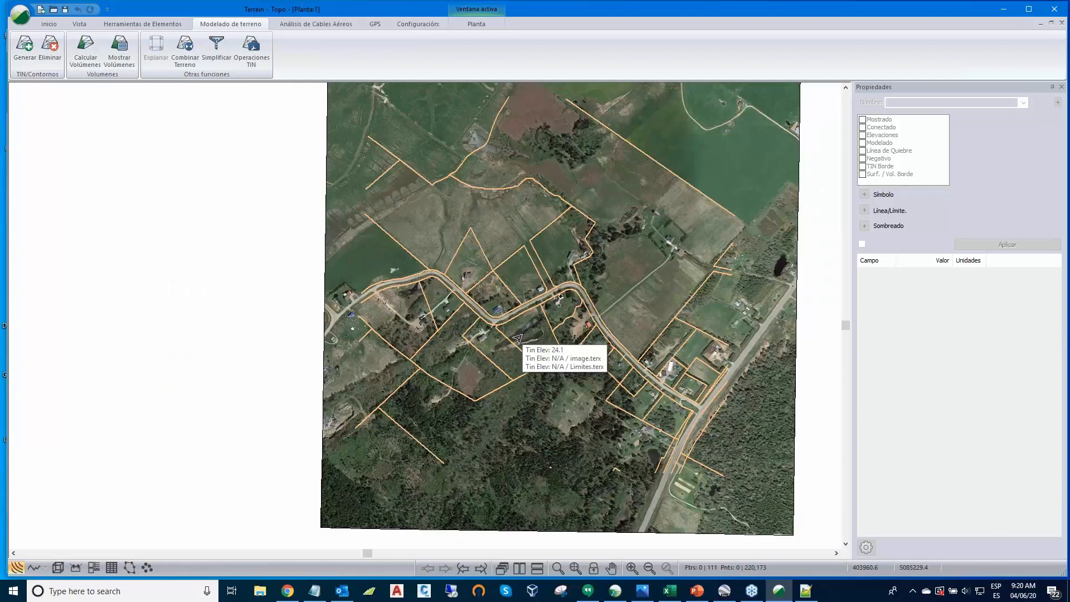
middle_drag(518, 335, 483, 348)
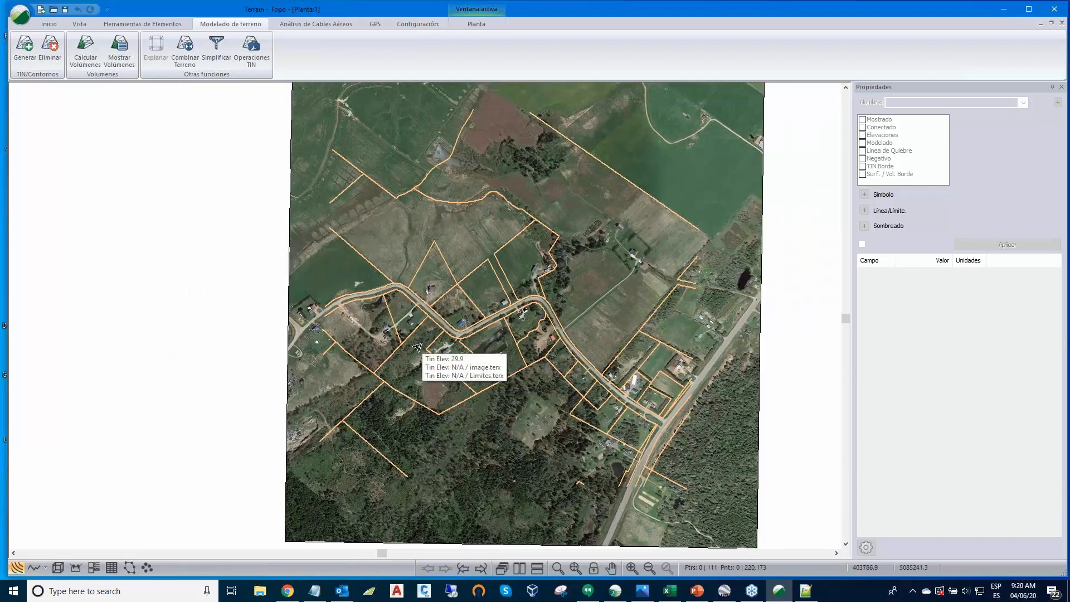
scroll(416, 346, up, 1)
scroll(417, 346, up, 3)
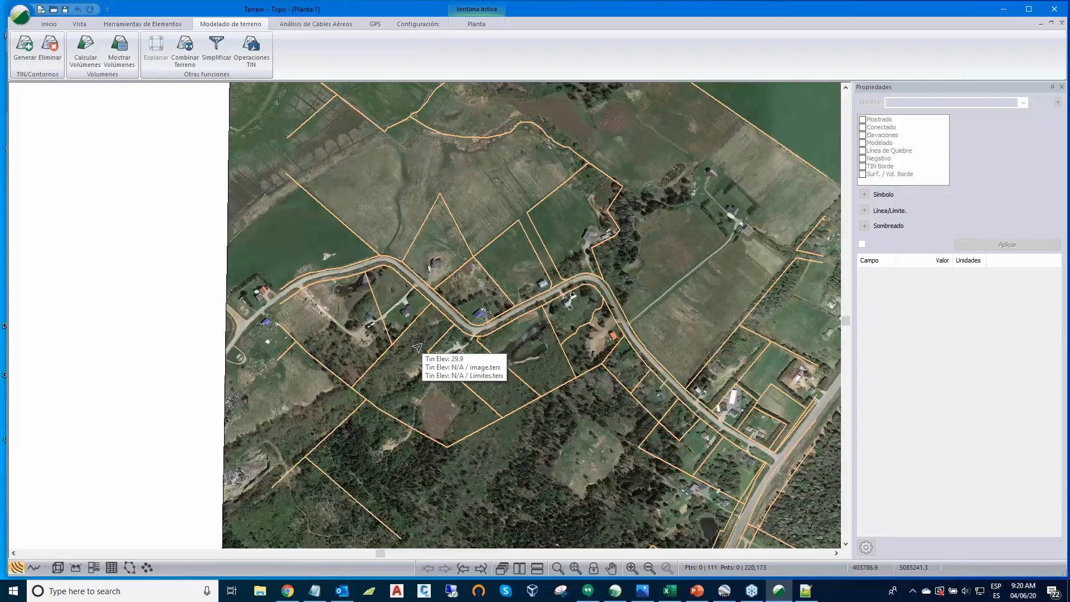
scroll(433, 370, up, 3)
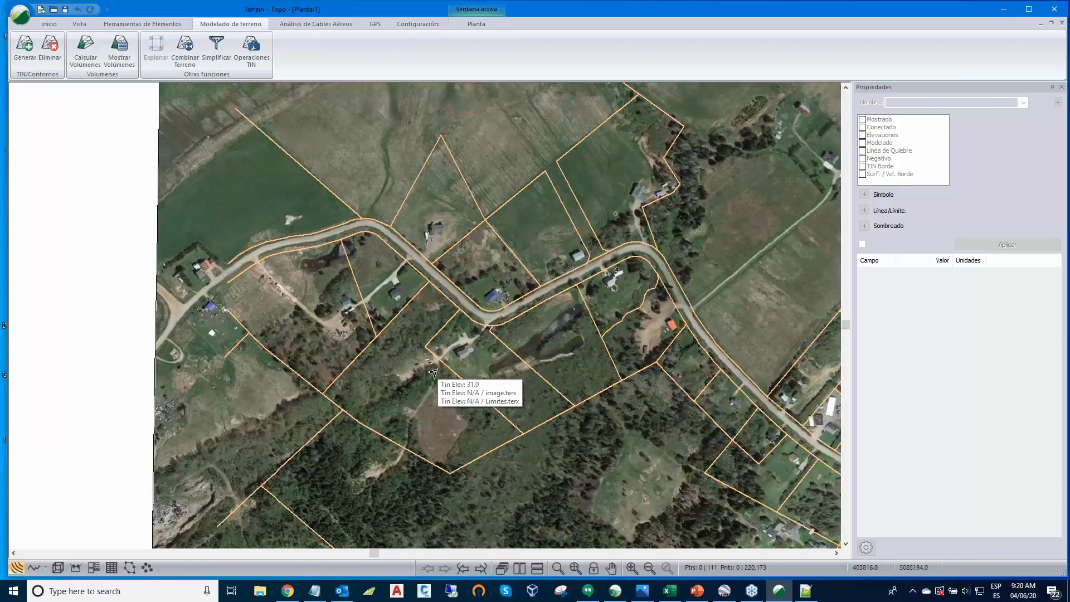
scroll(433, 372, up, 2)
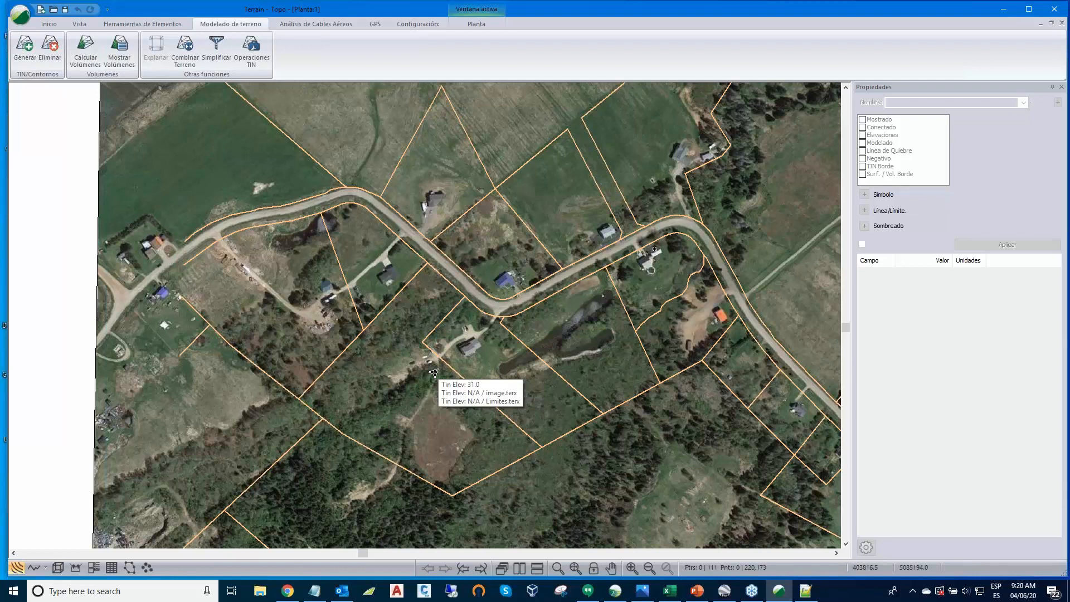
scroll(440, 373, up, 1)
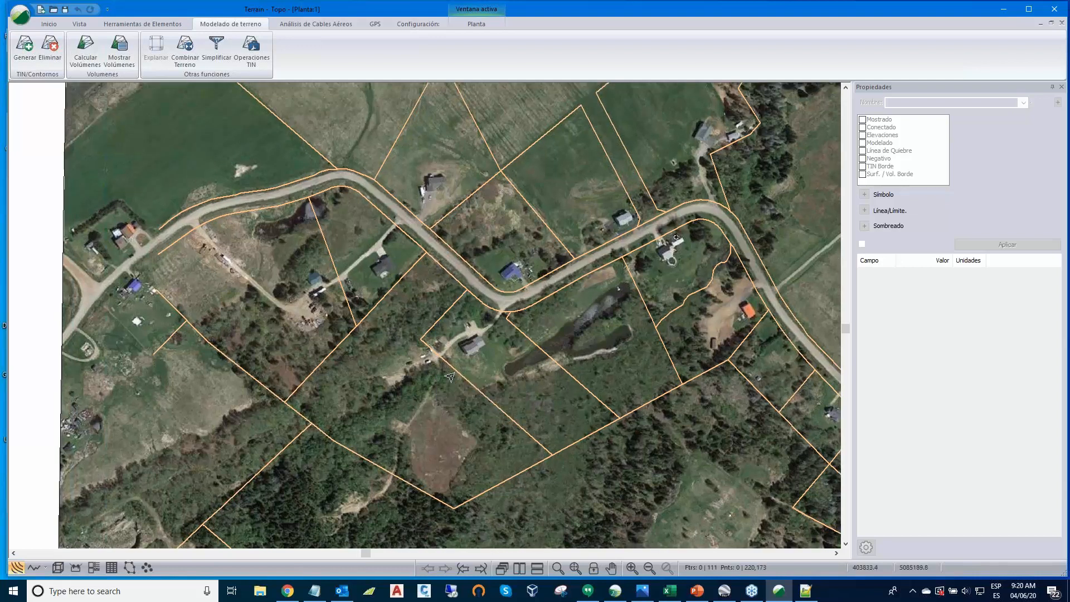
scroll(449, 377, up, 1)
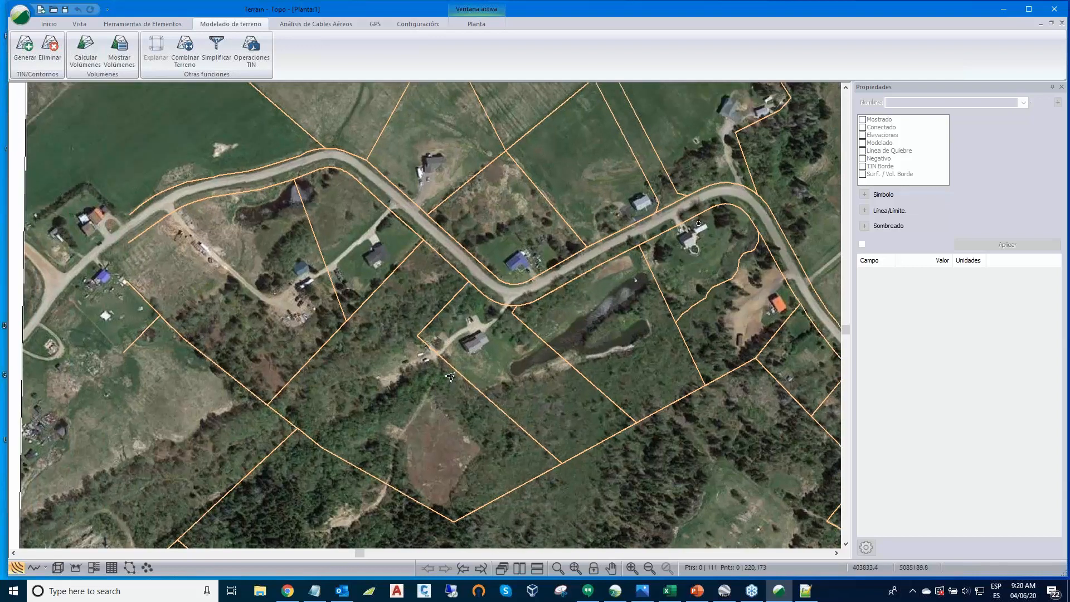
scroll(450, 377, up, 1)
scroll(450, 377, down, 6)
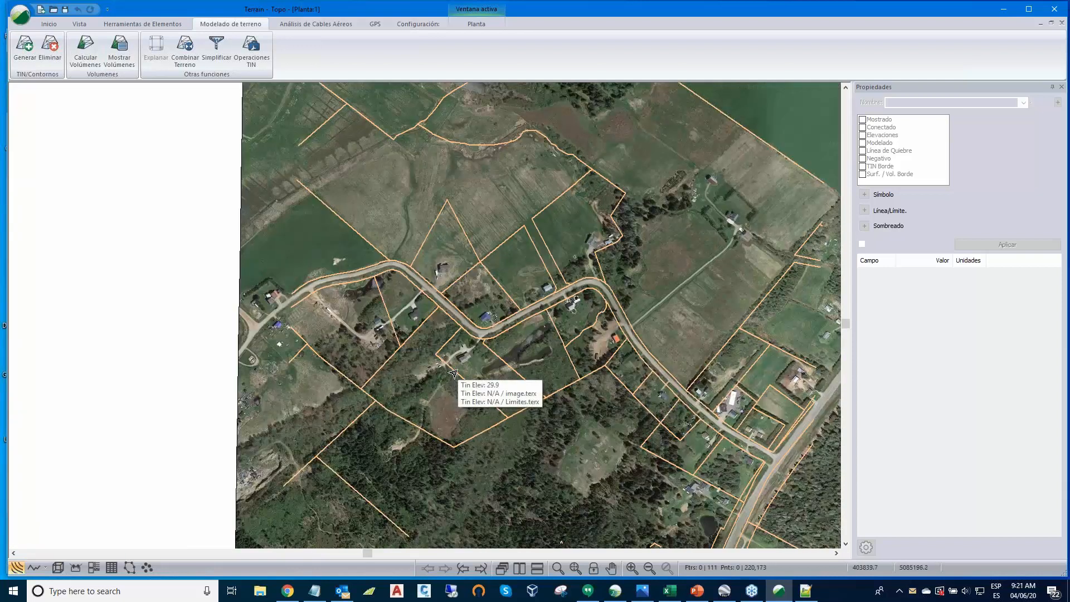
scroll(452, 373, up, 1)
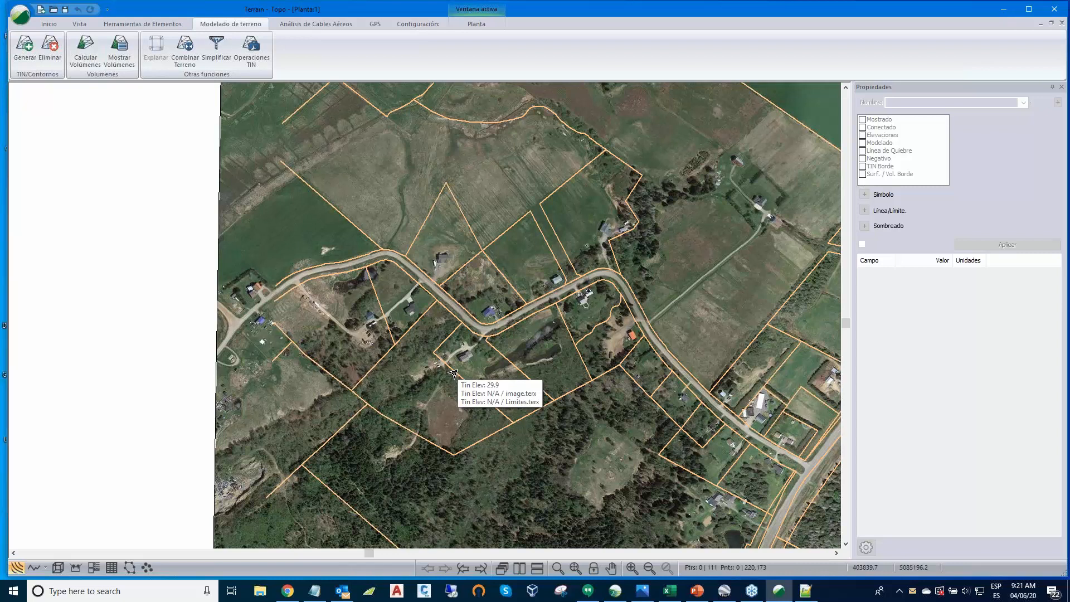
scroll(453, 373, up, 6)
middle_drag(442, 325, 461, 260)
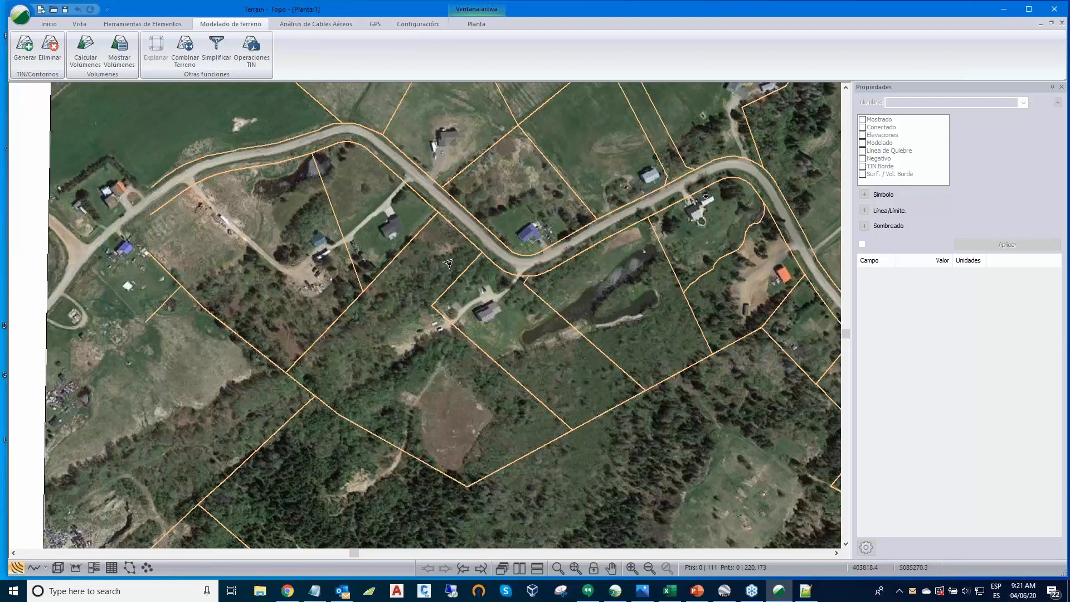
scroll(448, 263, up, 1)
- Create a new element with the mouse, running its first segment from the road southwest into the wooded lot
click(48, 24)
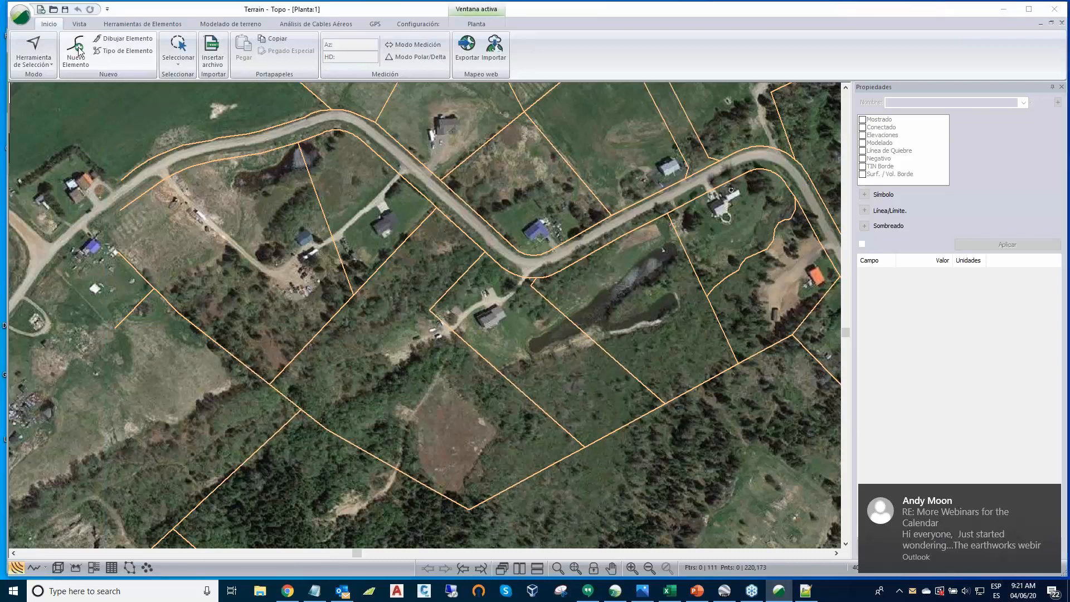
click(78, 49)
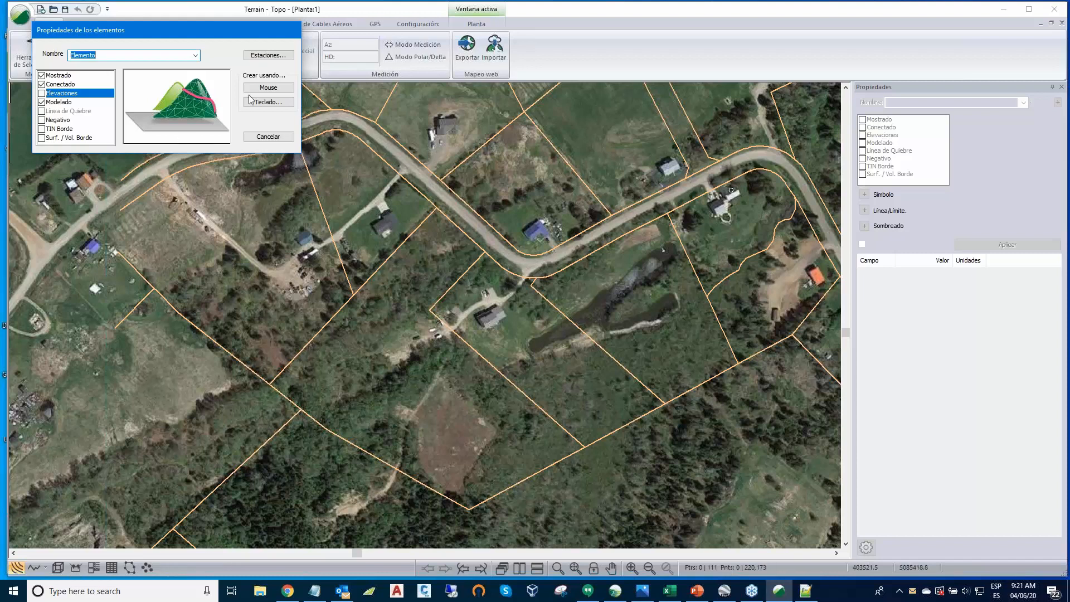
click(266, 90)
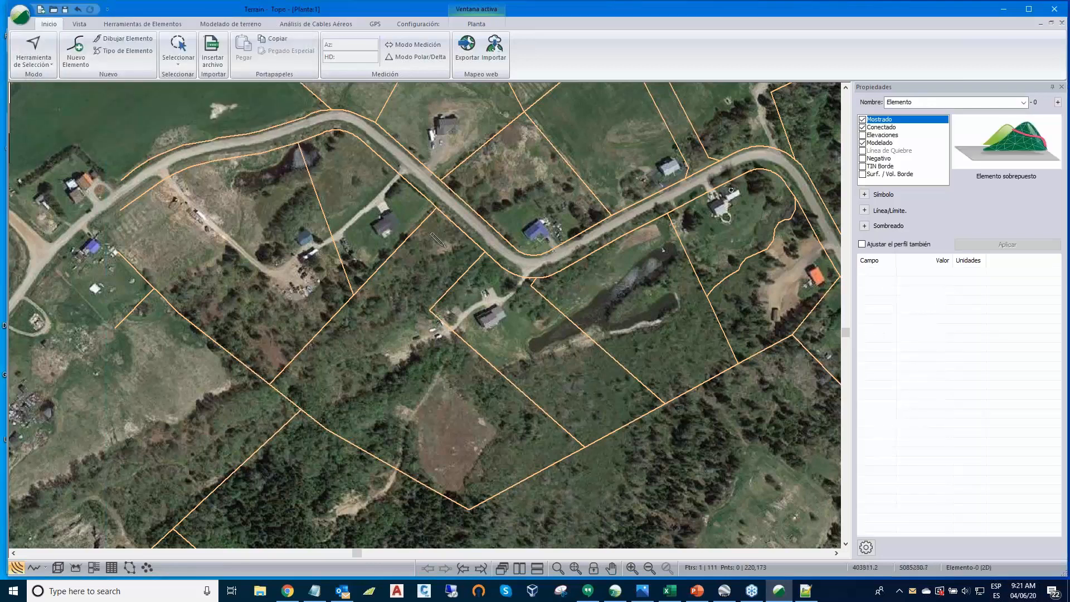
scroll(438, 240, up, 2)
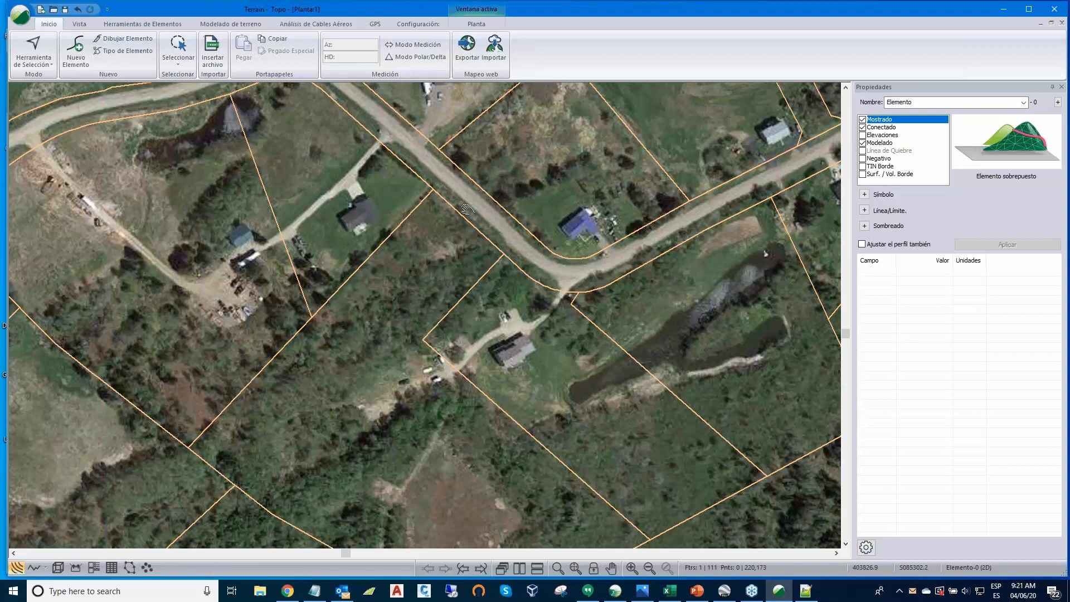
middle_drag(467, 209, 434, 169)
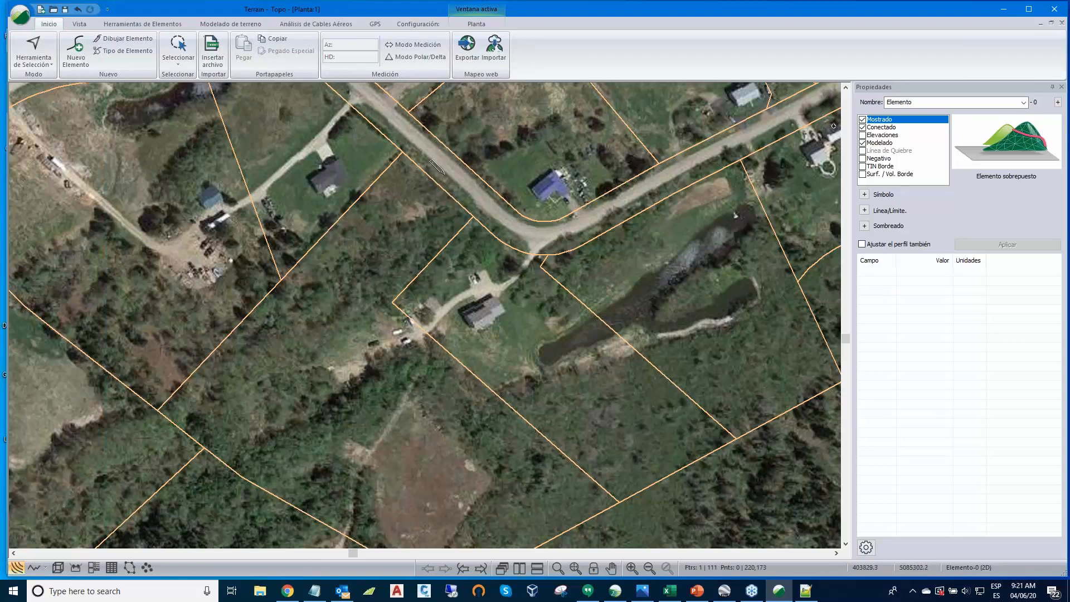
click(436, 165)
click(350, 232)
- Continue the element in a curve through the trees down to the northwest corner of the brown clearing and finish it
scroll(370, 282, up, 1)
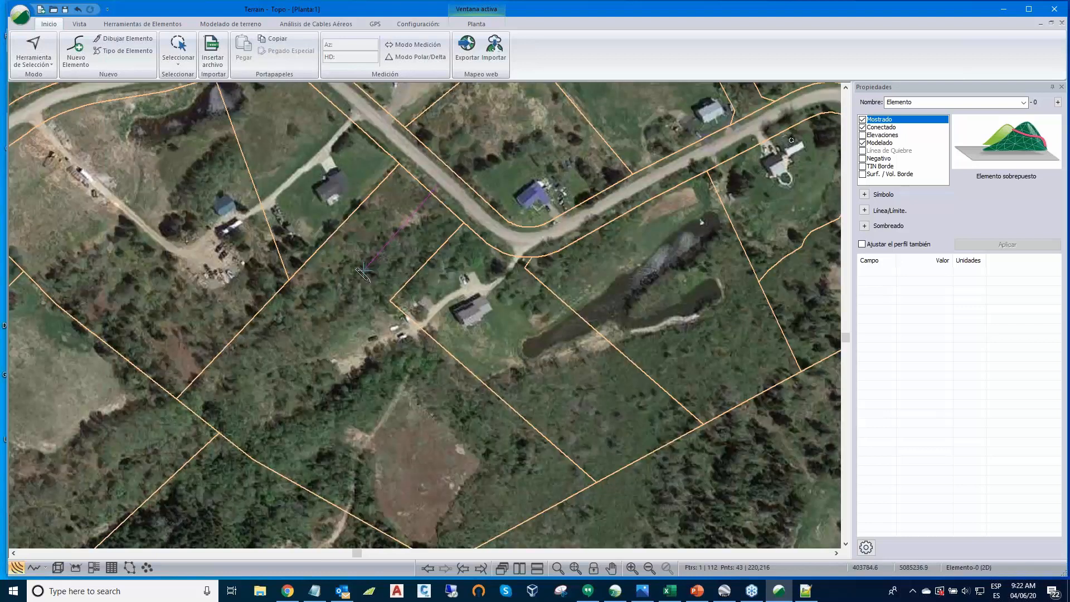
middle_drag(362, 275, 354, 217)
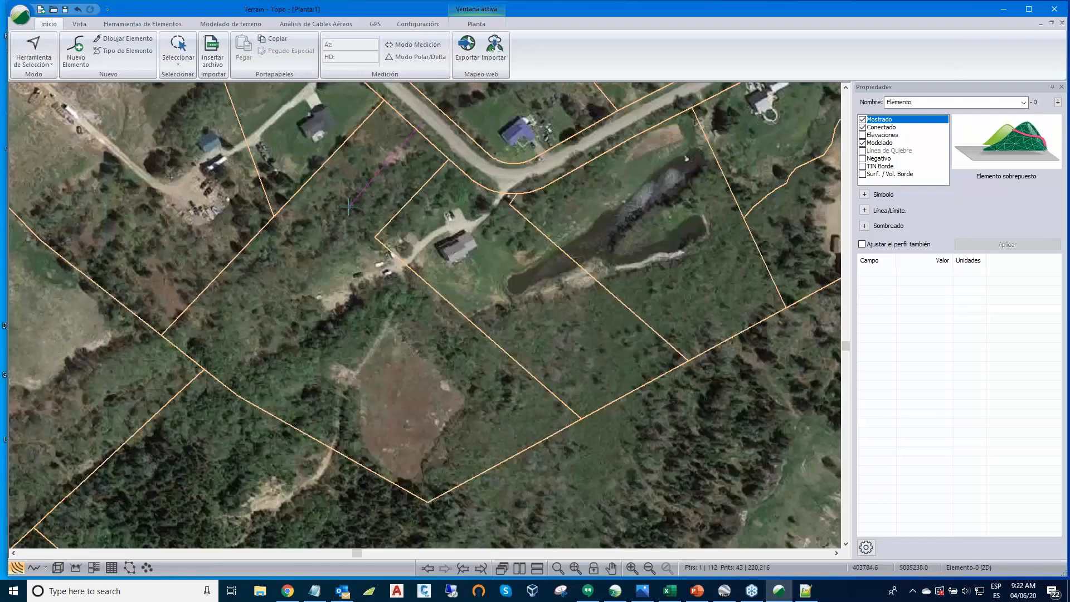
scroll(349, 206, up, 1)
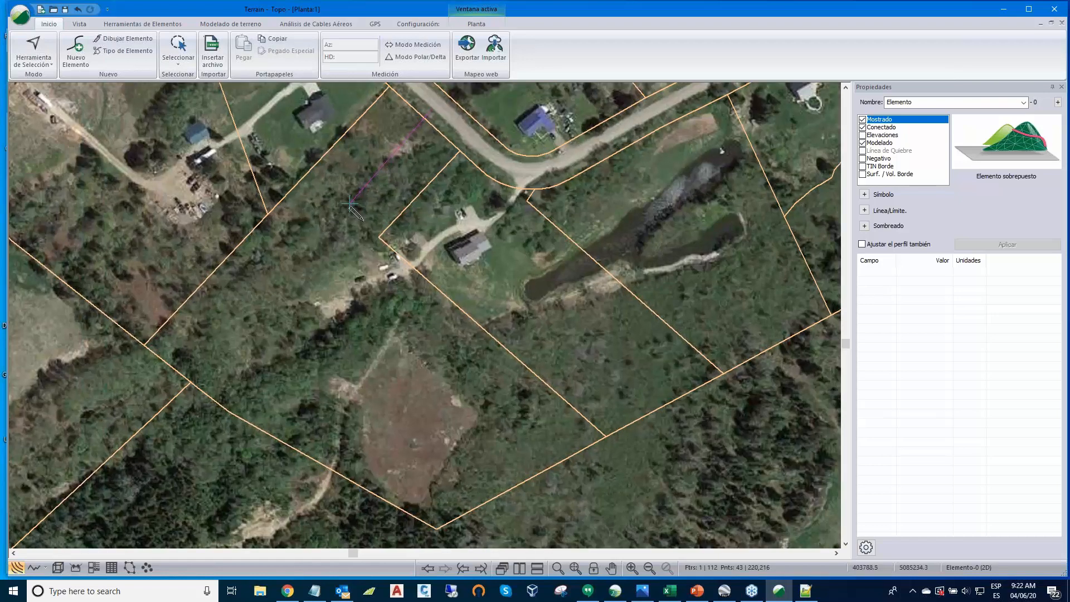
middle_drag(359, 220, 346, 218)
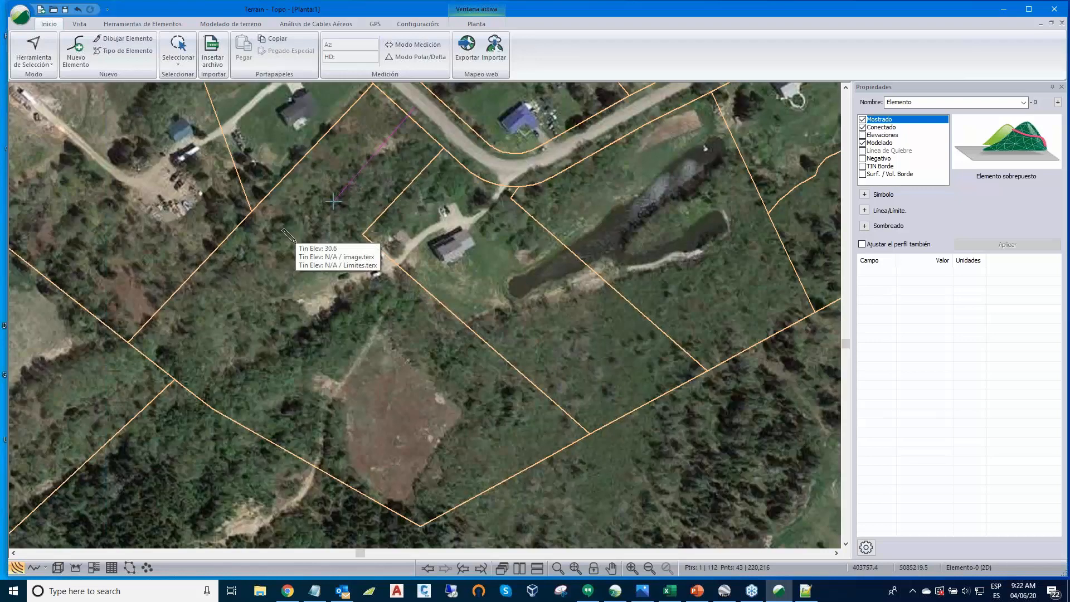
click(299, 243)
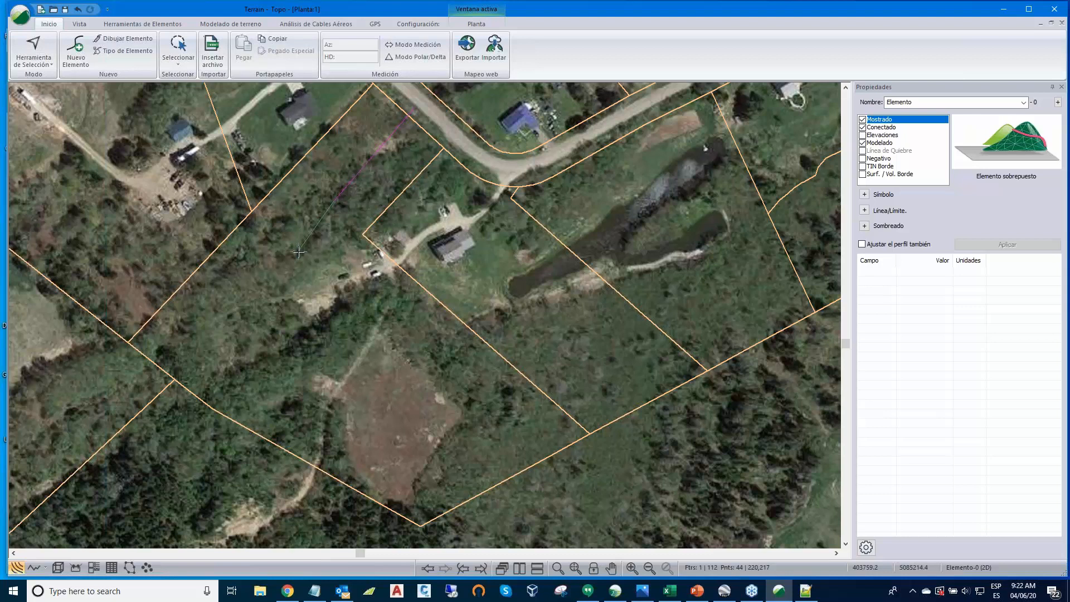
drag(298, 252, 297, 253)
click(282, 289)
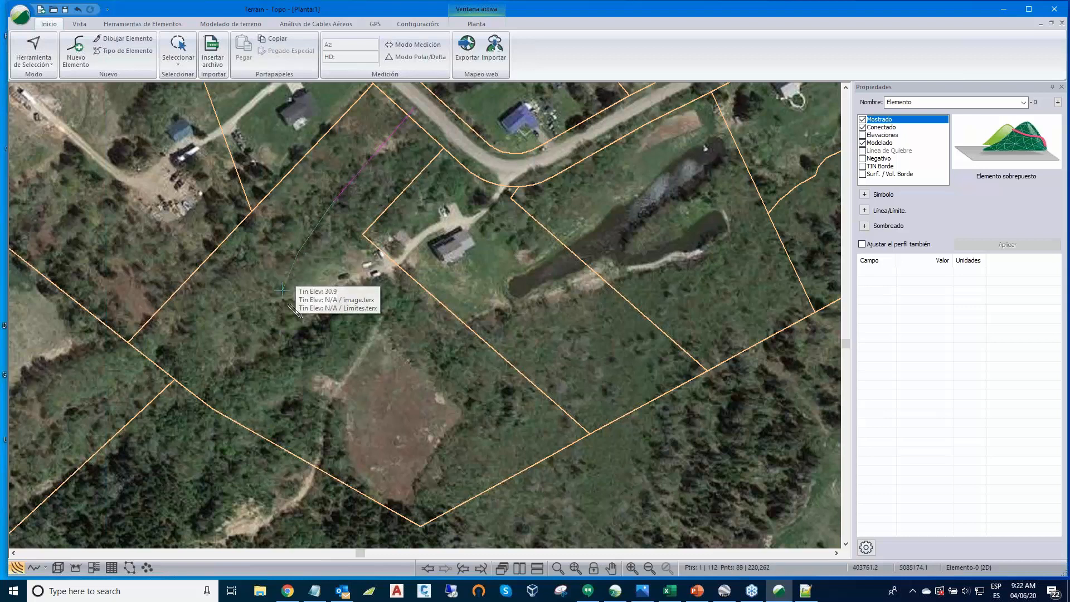
click(284, 330)
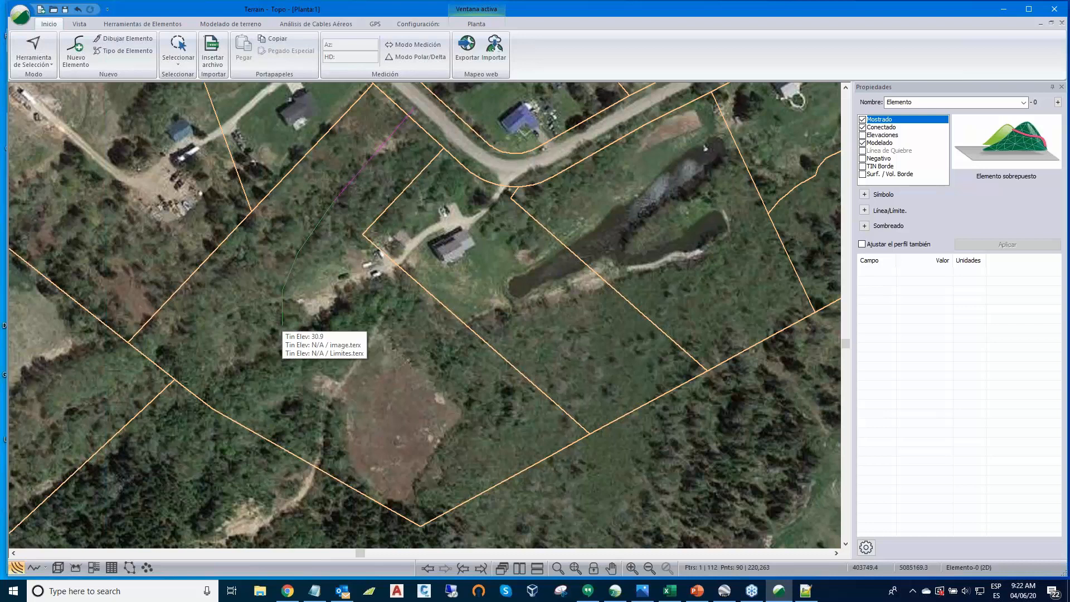
mouse_move(282, 324)
mouse_down()
mouse_move(299, 372)
mouse_move(293, 361)
mouse_move(317, 382)
mouse_up()
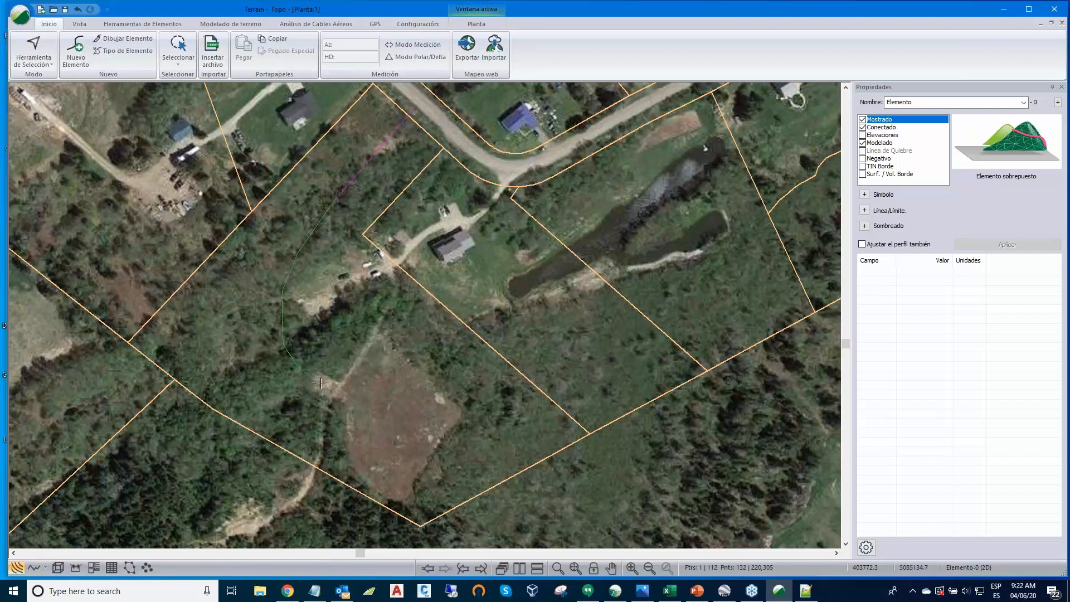
right_click(366, 310)
click(412, 318)
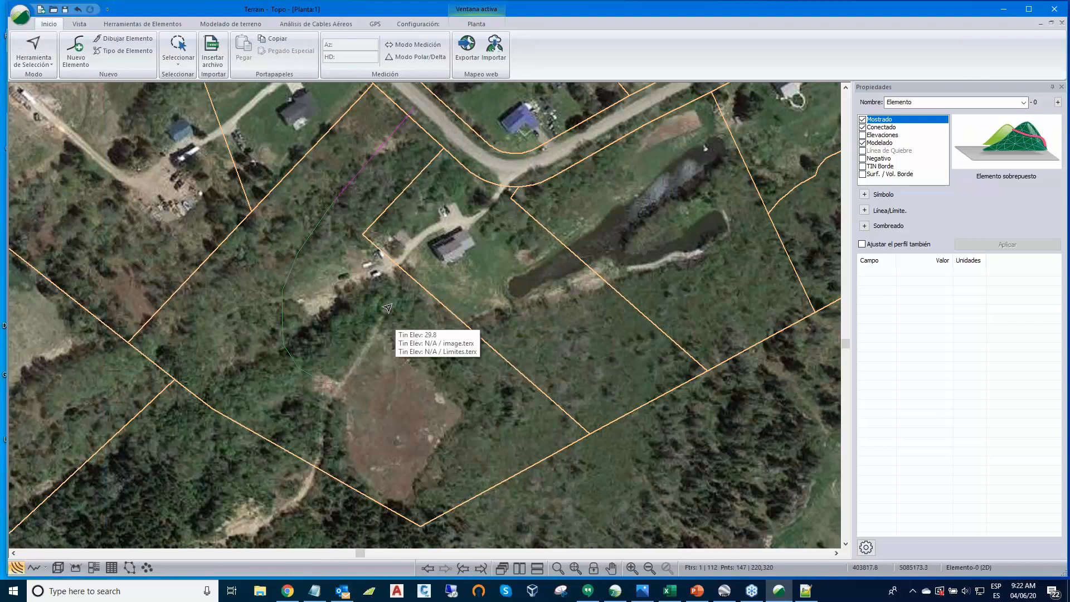
- Set the new element's line type to 1 - dash and its color to red (rojo), and apply the changes
click(864, 211)
click(1040, 222)
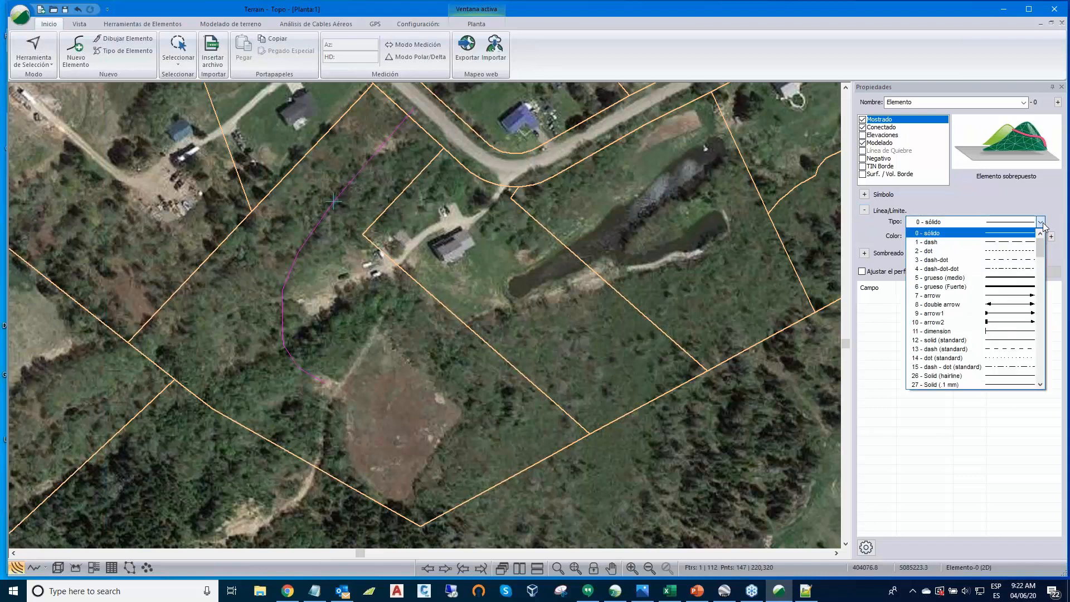
click(1034, 242)
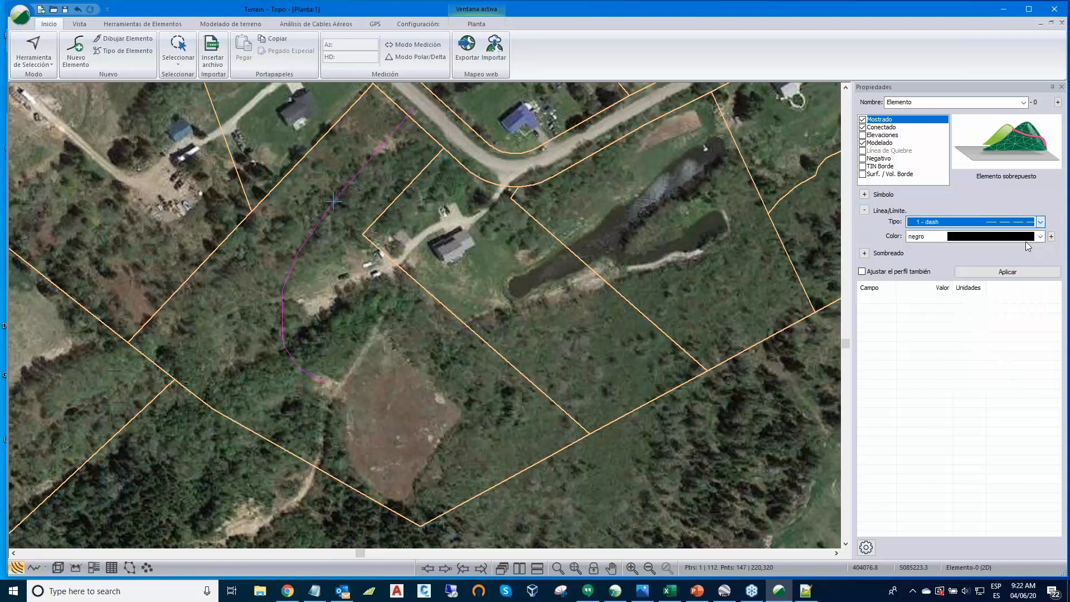
click(1040, 237)
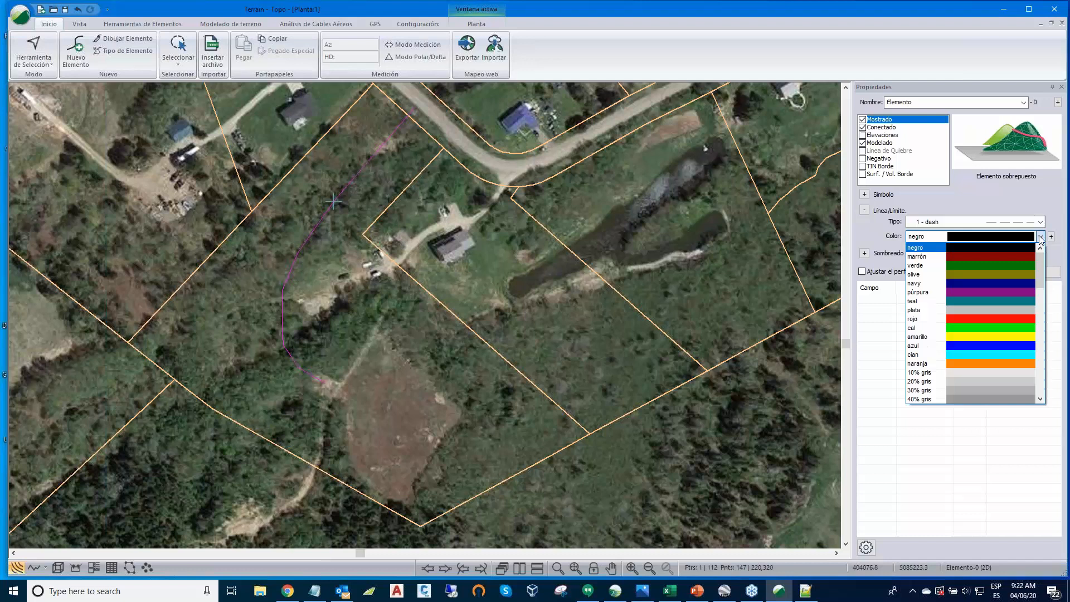
click(1025, 318)
click(1007, 272)
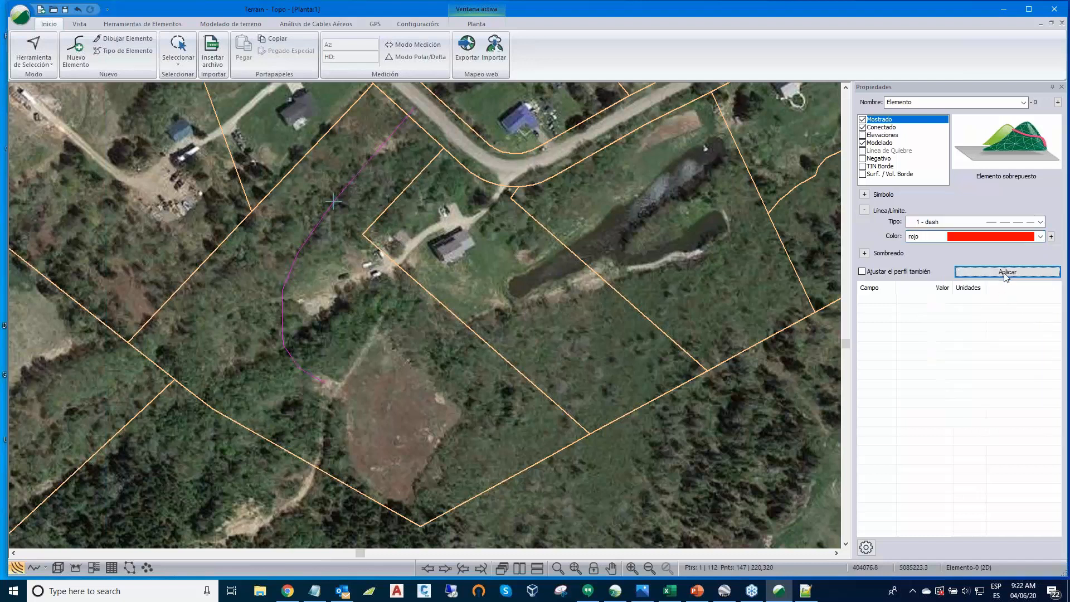
click(725, 214)
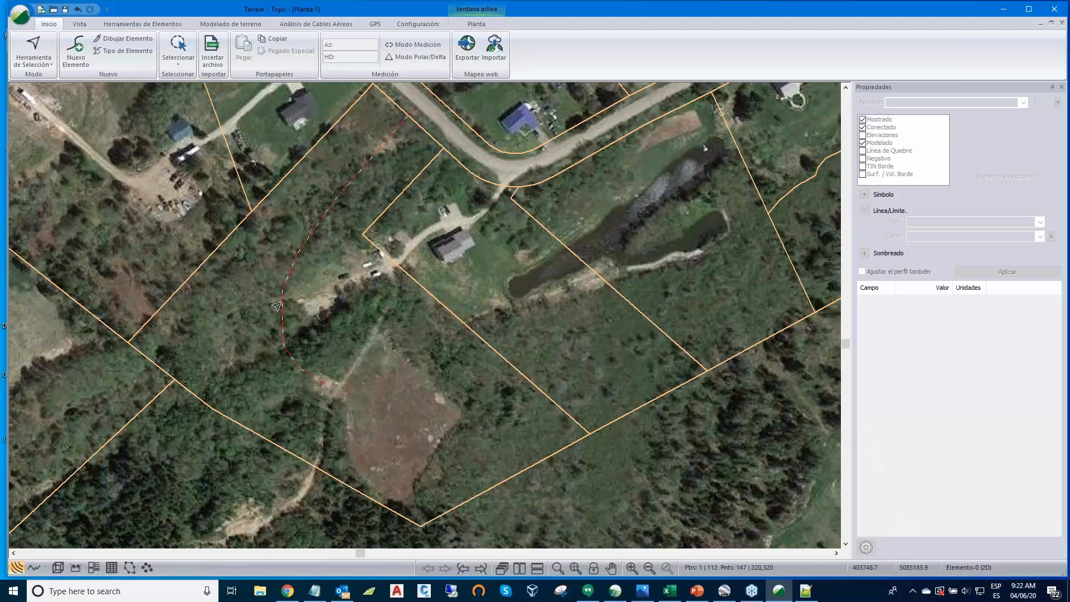
- Examine how the dashed element runs from the road to the clearing within the property boundaries
scroll(276, 306, up, 1)
scroll(286, 307, down, 1)
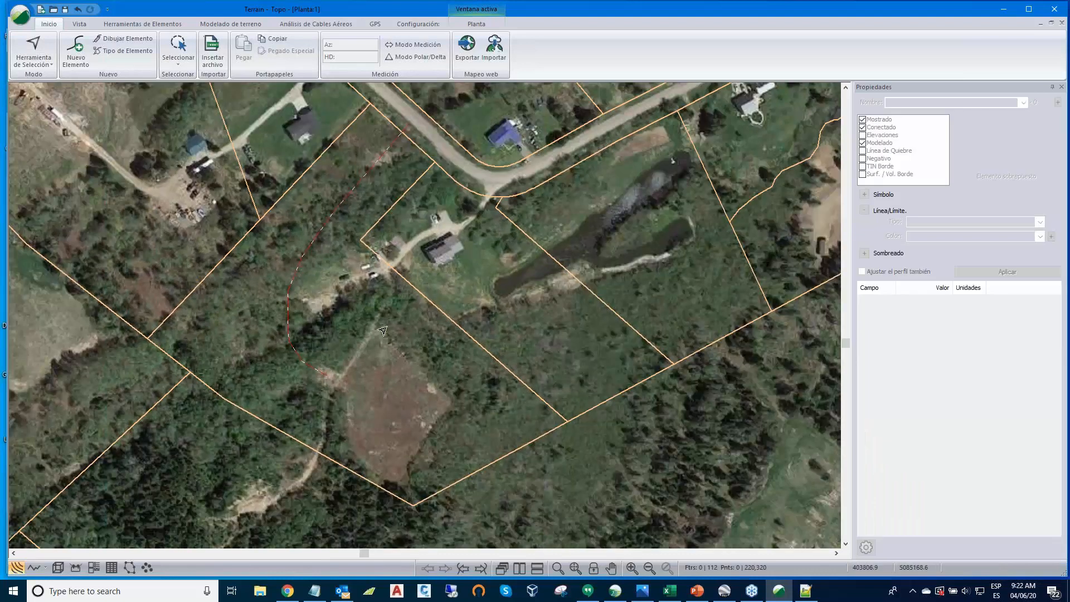
scroll(428, 326, down, 1)
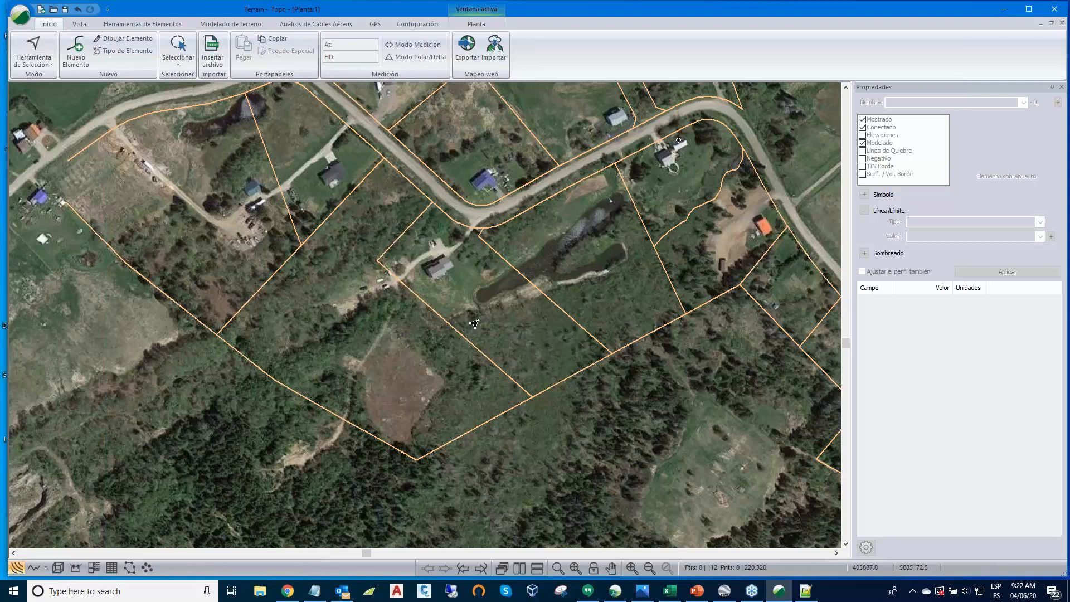
scroll(390, 267, up, 1)
click(354, 214)
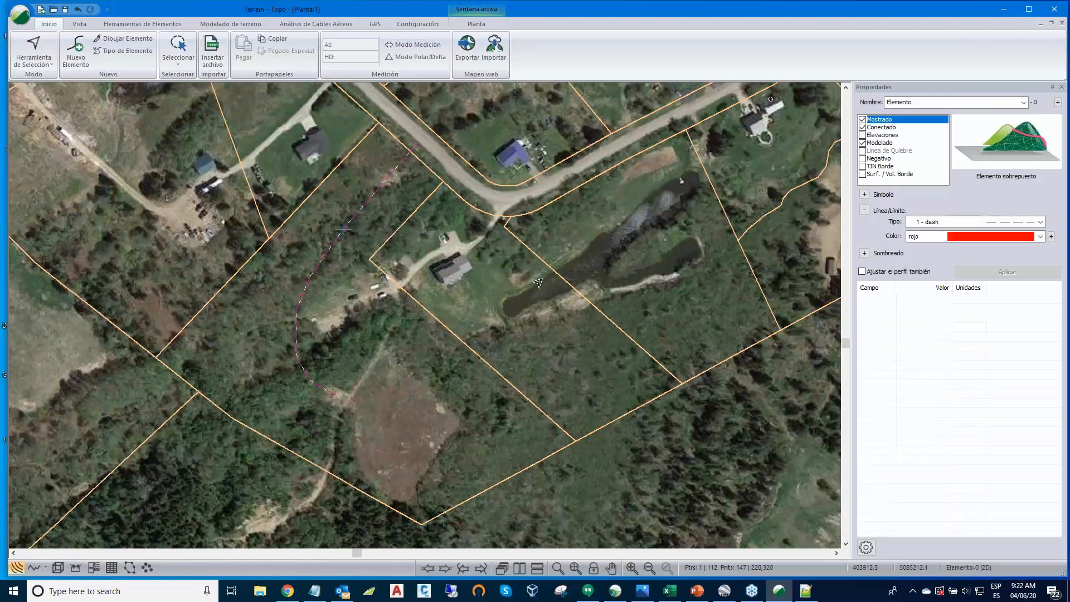
scroll(538, 283, down, 1)
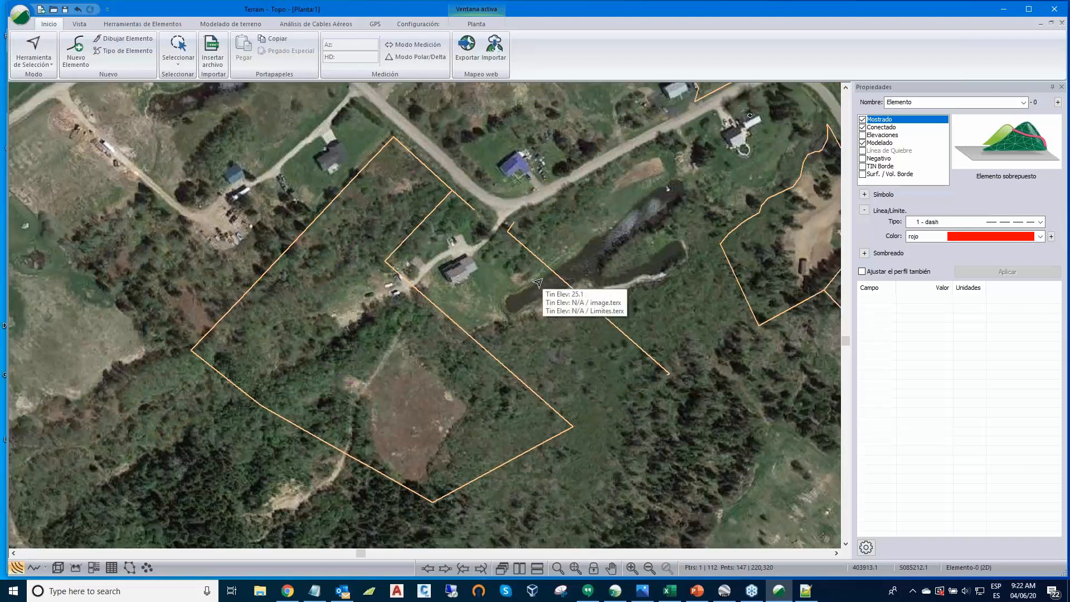
scroll(537, 282, down, 1)
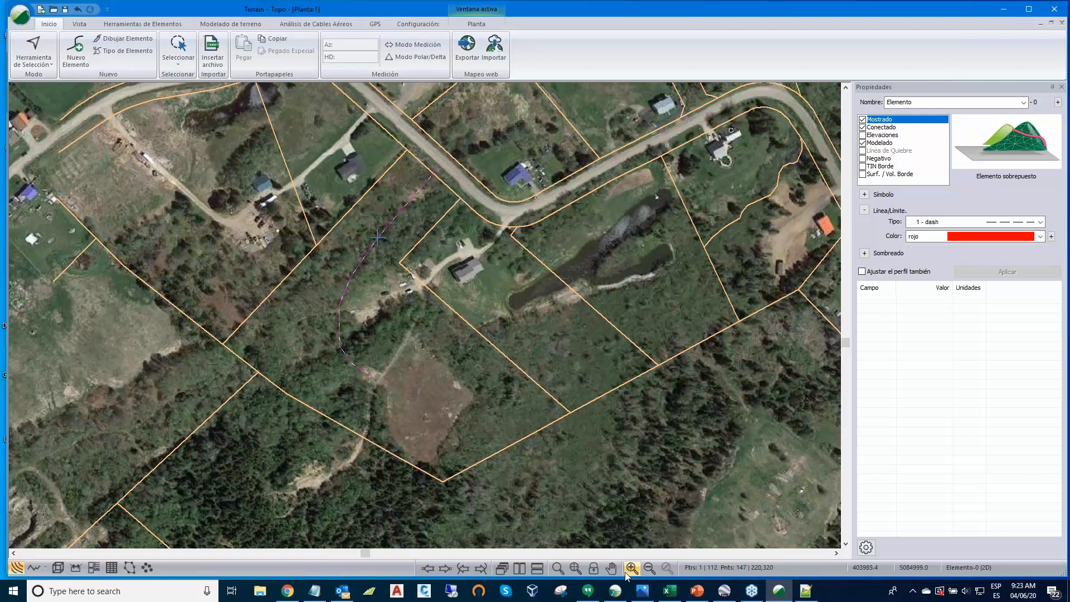
- Switch to the Softree Location (Ubicación) module and start a new design with Topo from the _Ultimo folder as the original terrain surface
mouse_move(615, 595)
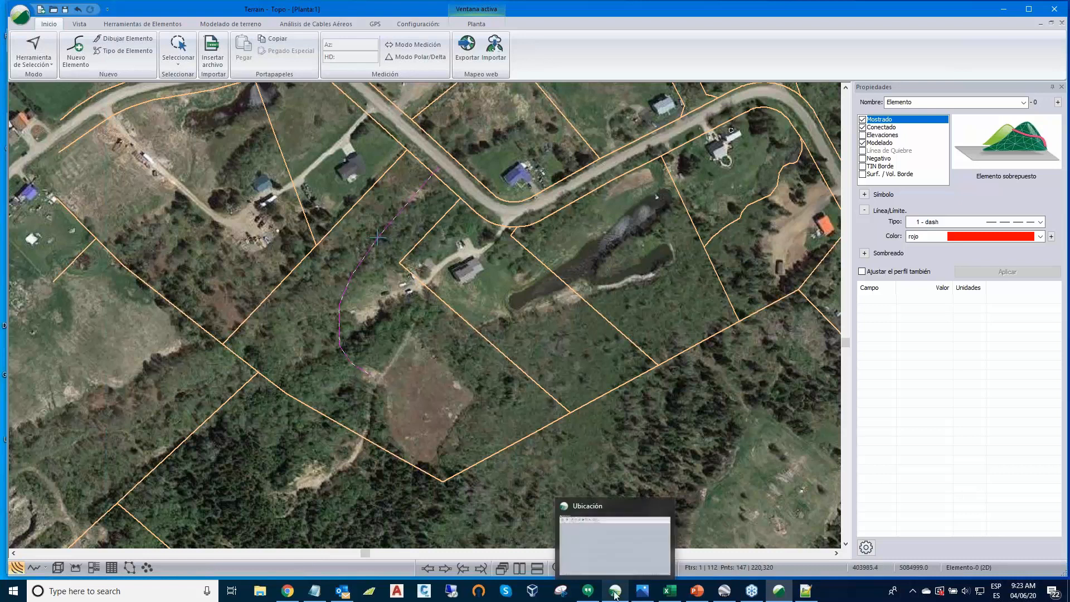
click(615, 595)
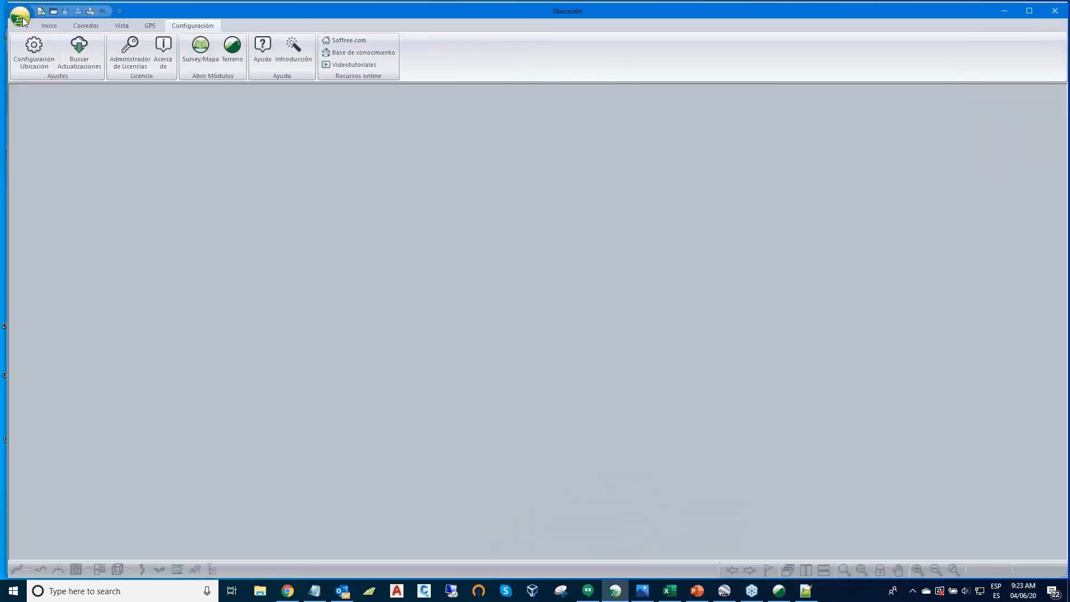
click(22, 20)
click(33, 41)
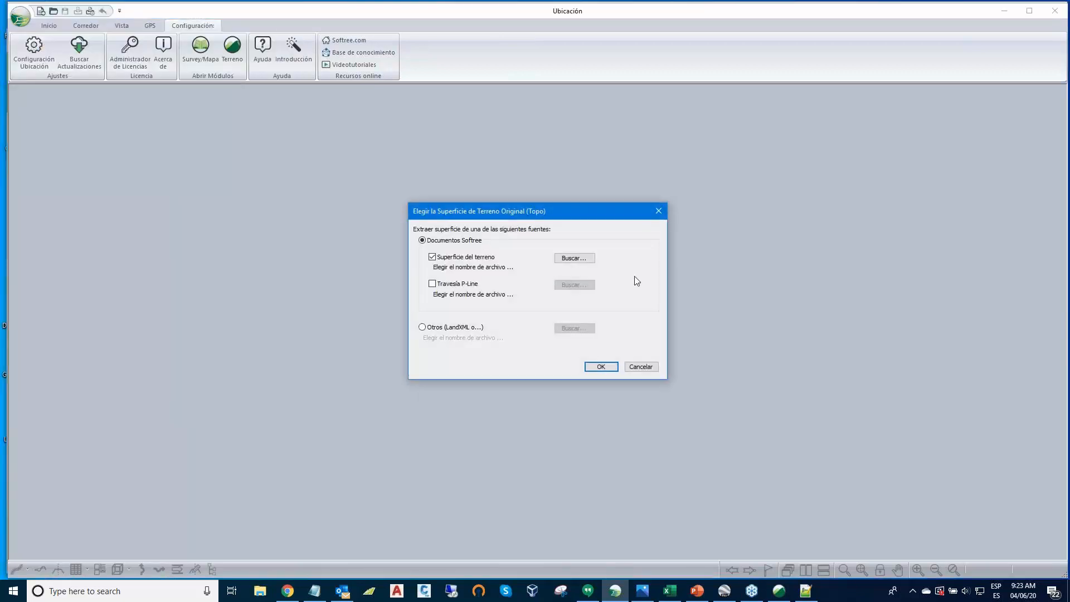
click(573, 258)
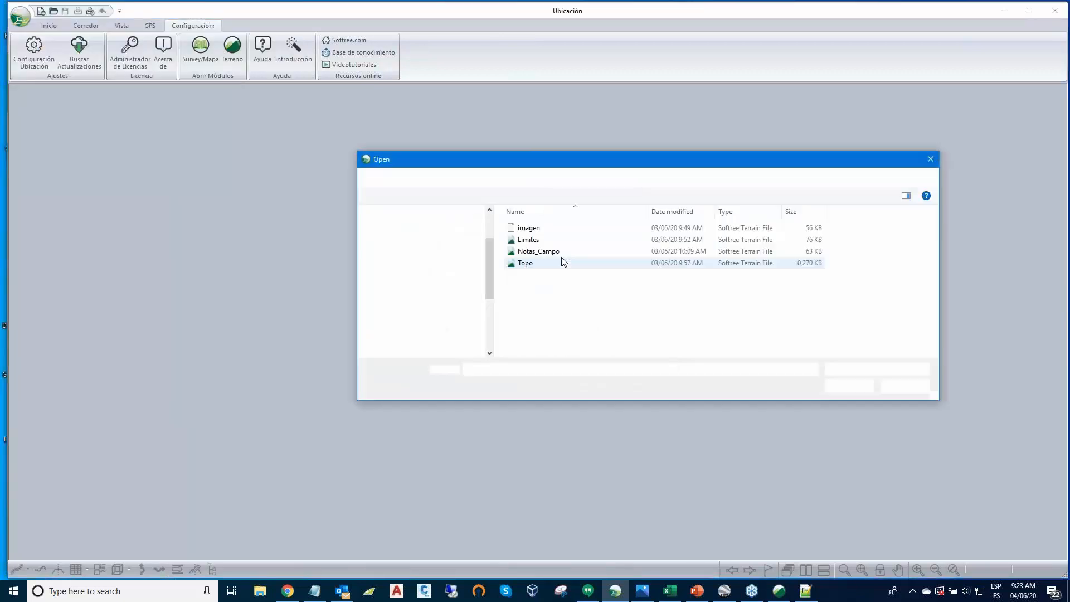
click(527, 263)
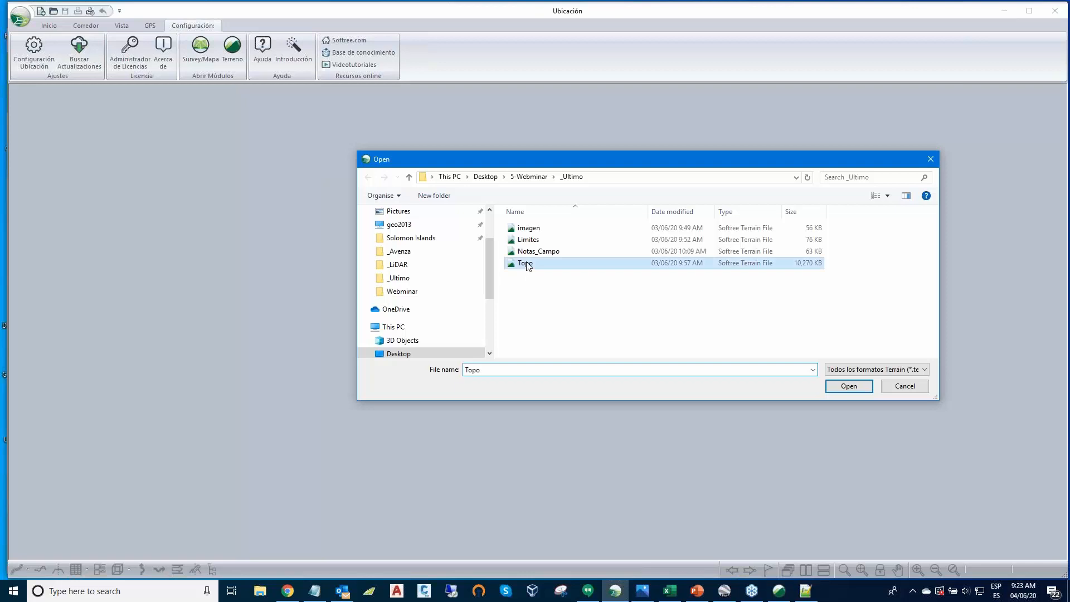
click(846, 386)
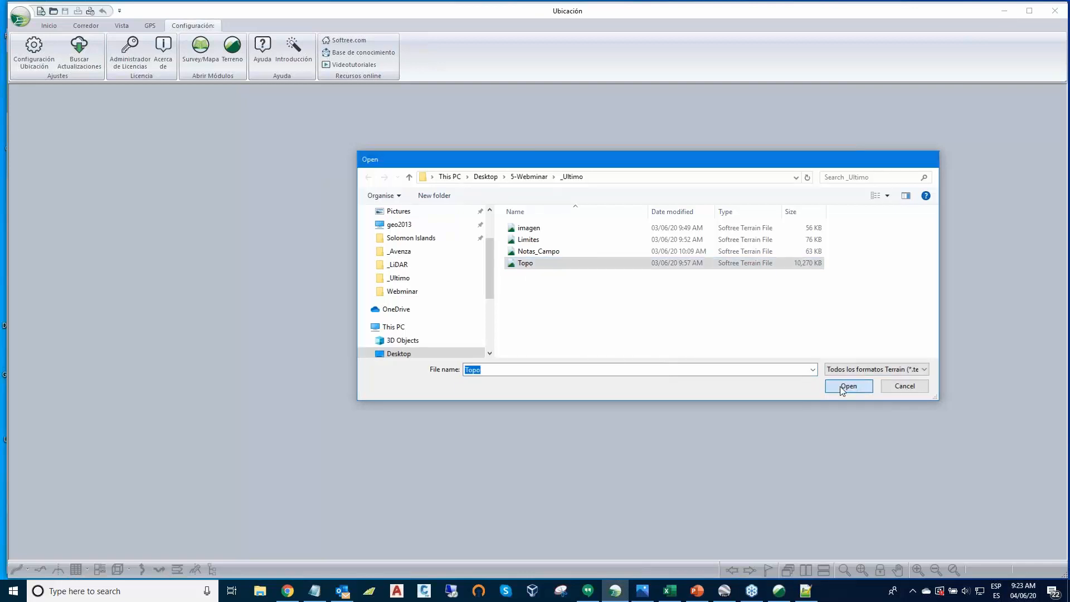
click(607, 369)
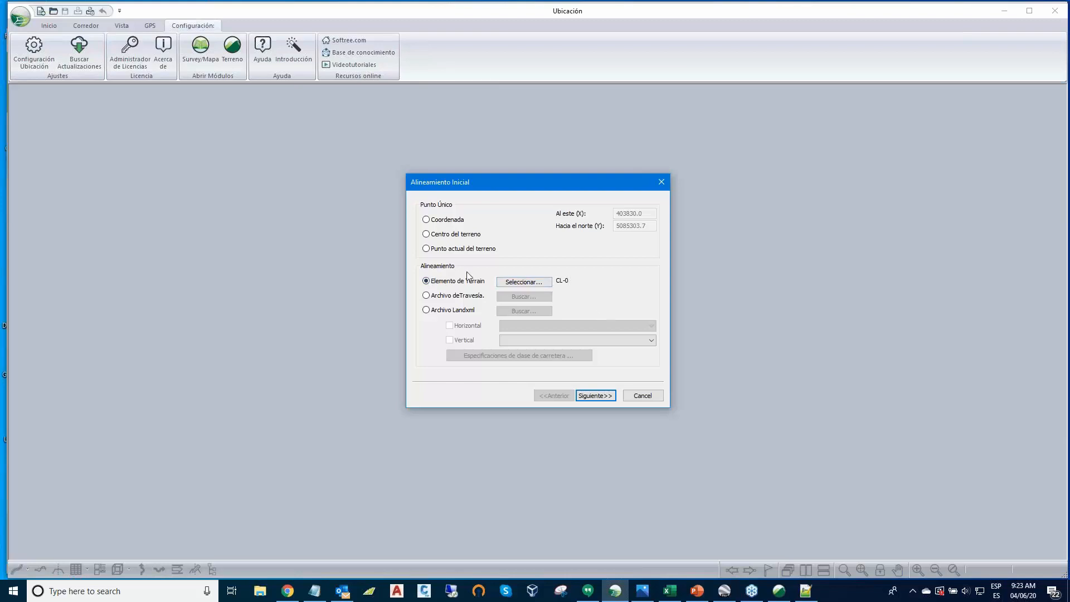
- Use the terrain element CL-0 as the initial alignment and the default standard template as cross section, and finish creating the design
click(596, 396)
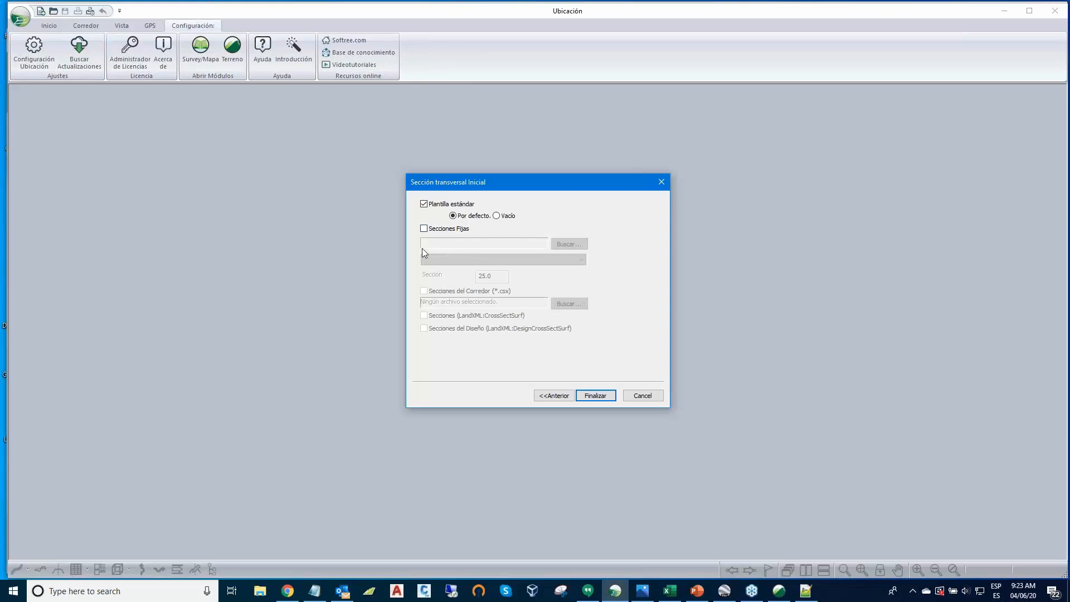
click(601, 398)
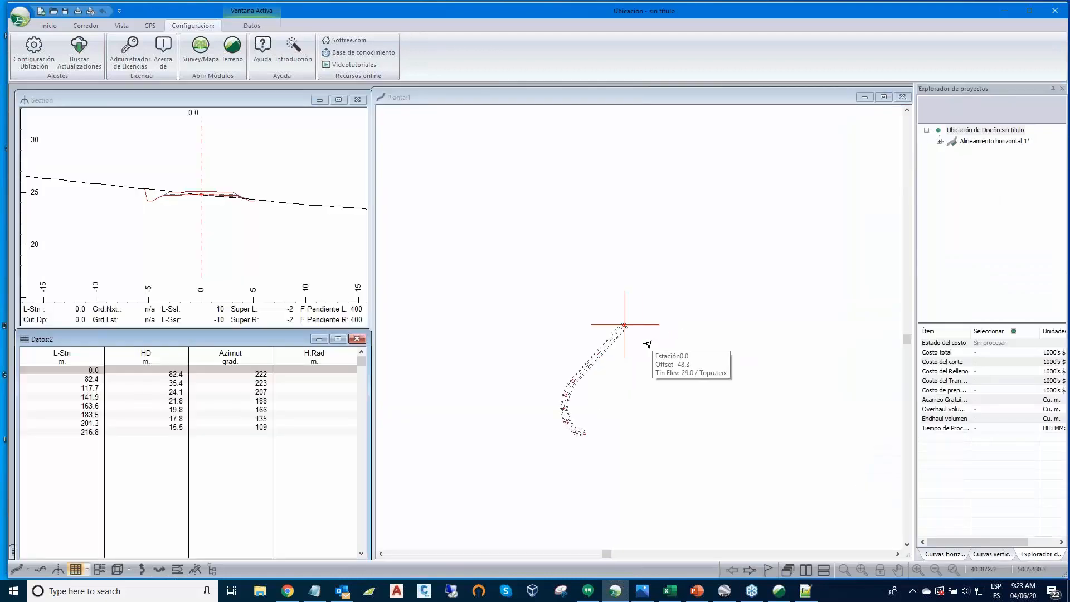
middle_drag(717, 270, 681, 282)
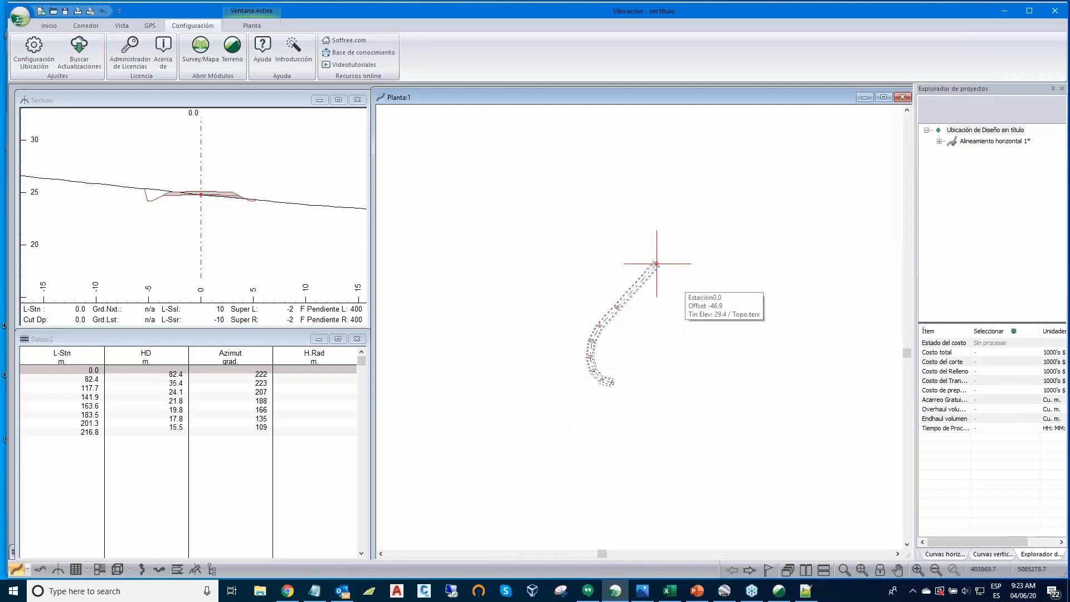
scroll(680, 285, up, 5)
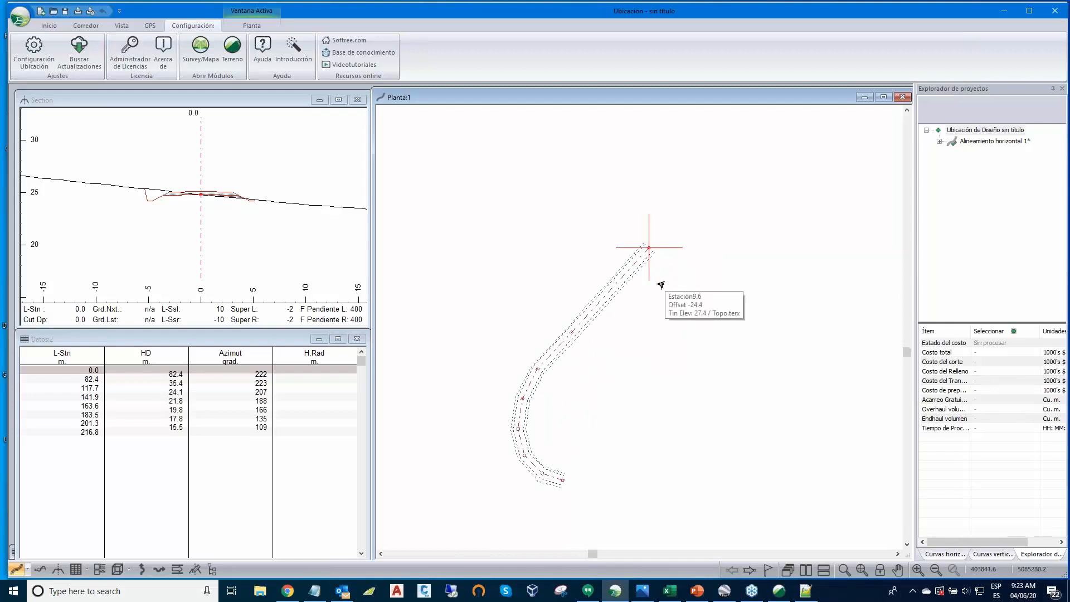
middle_drag(669, 276, 736, 222)
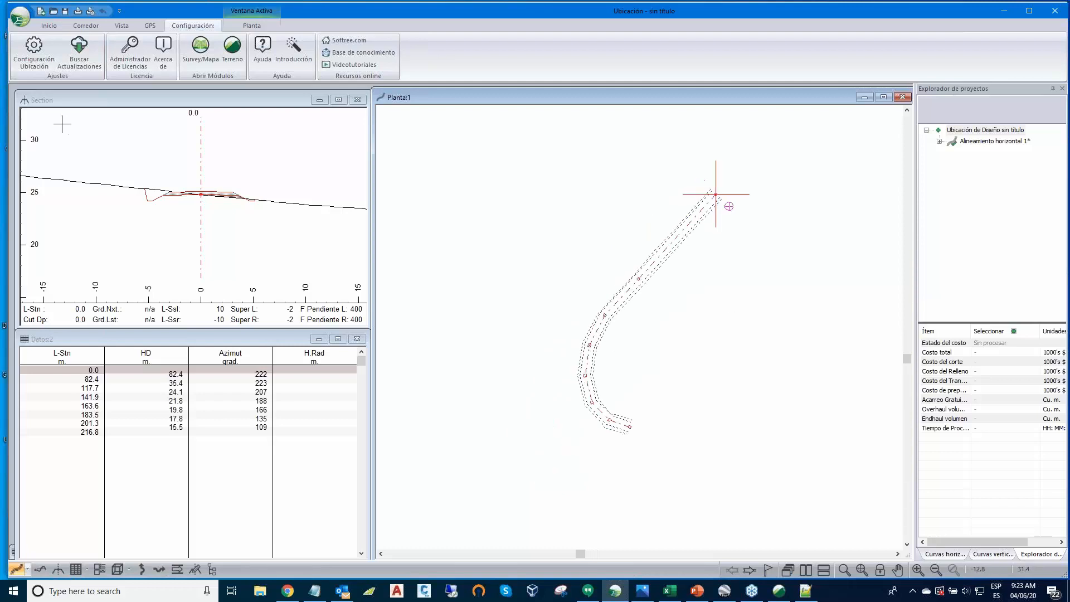
click(141, 153)
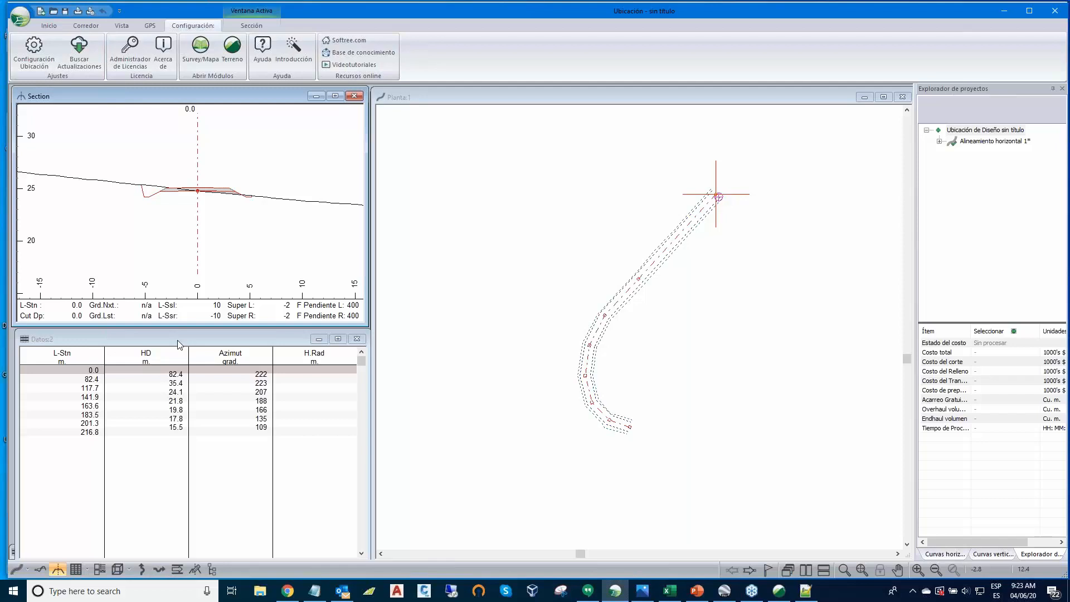
drag(177, 340, 173, 340)
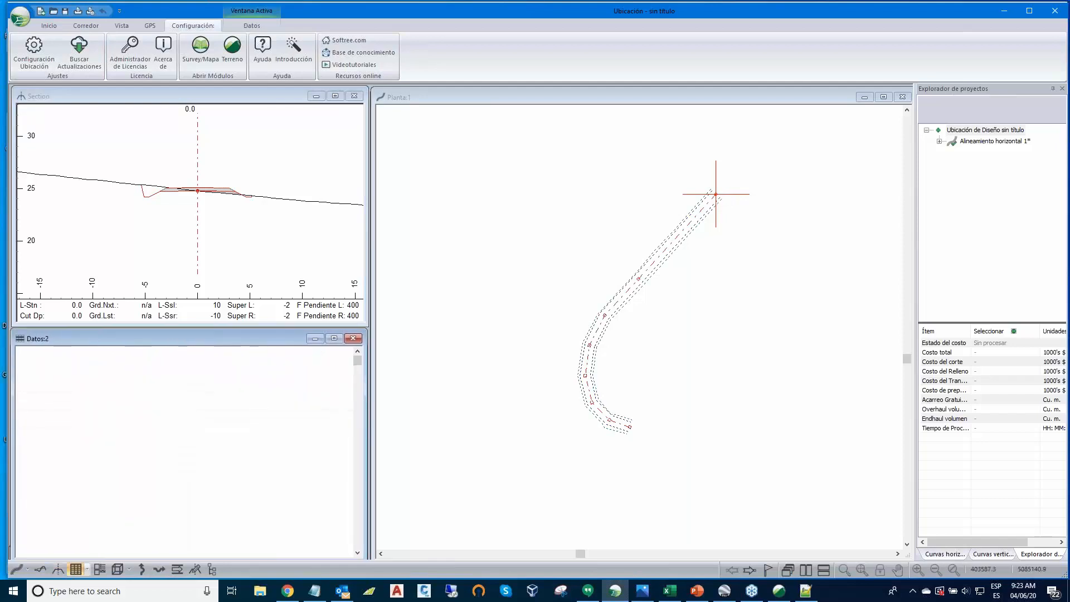
click(713, 285)
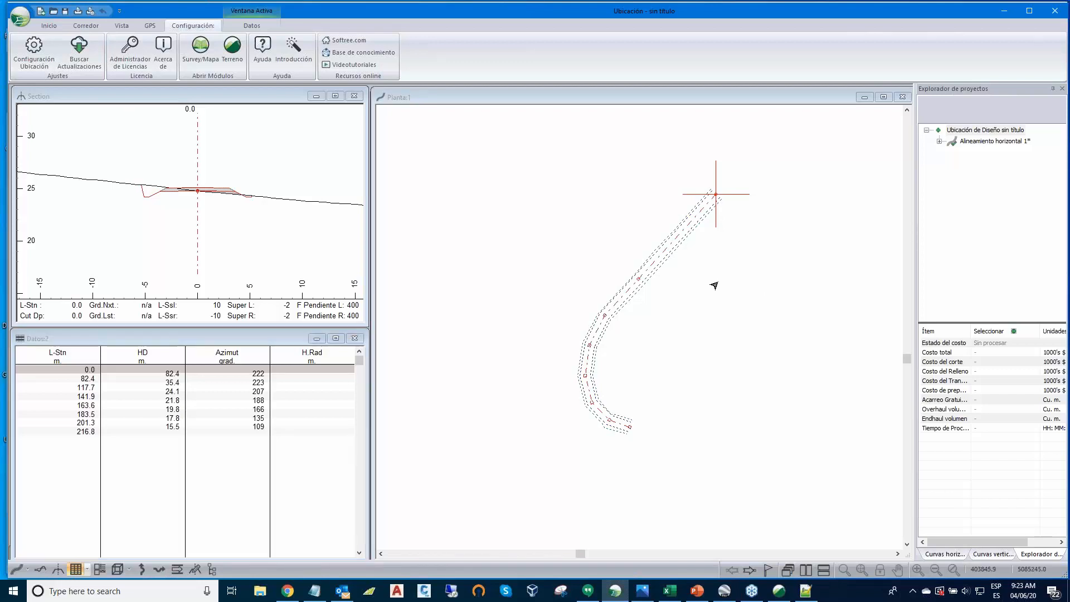
- Add the imagen terrain file from the _Ultimo folder as a background of the plan window and apply the plan options
middle_drag(714, 285, 680, 307)
scroll(665, 306, up, 2)
right_click(677, 307)
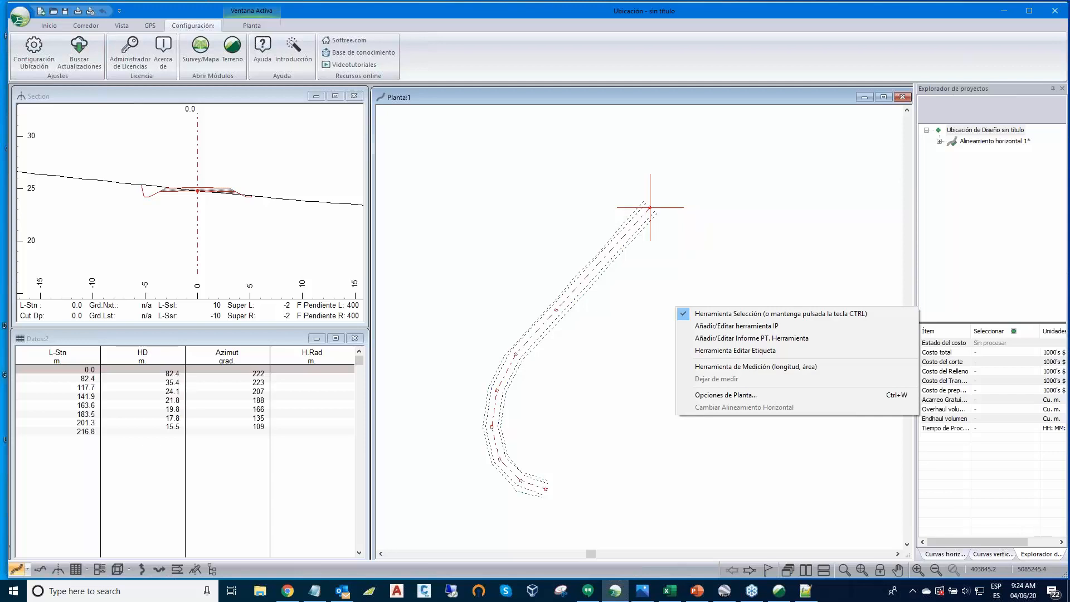
click(706, 397)
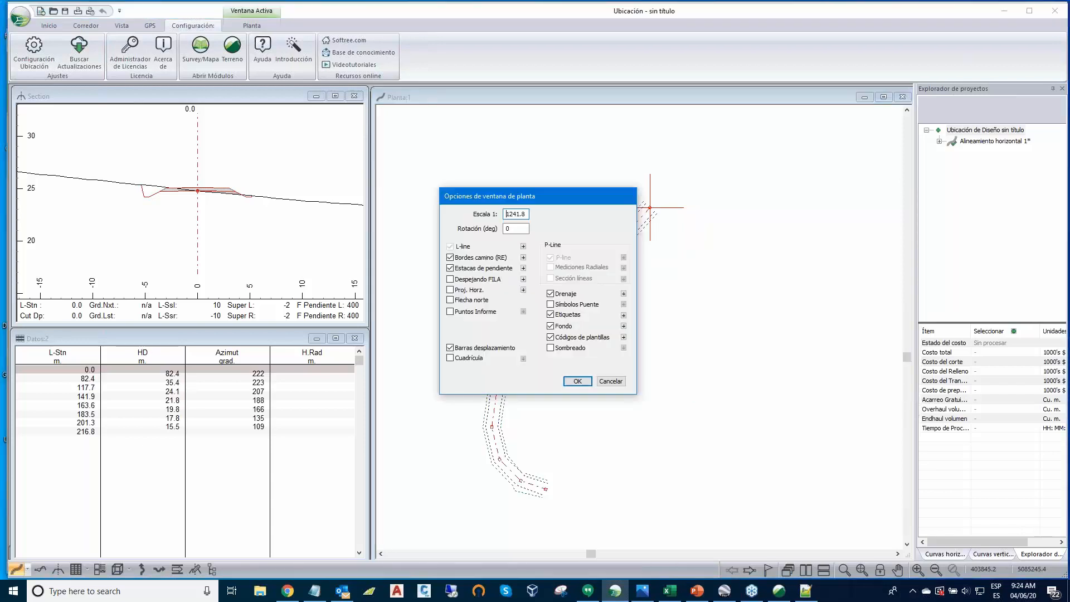
click(623, 326)
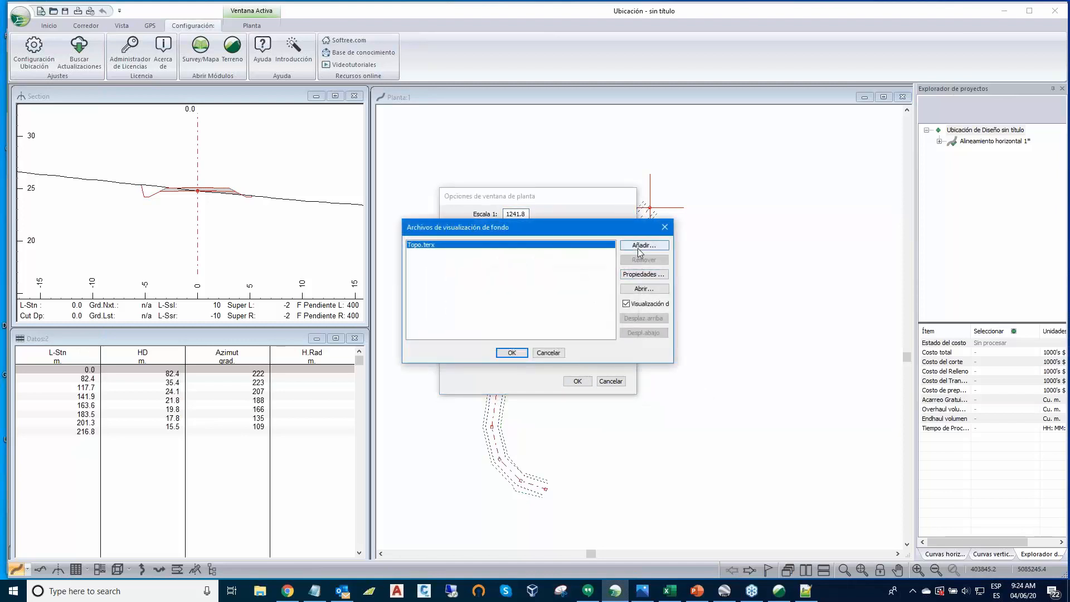
click(637, 249)
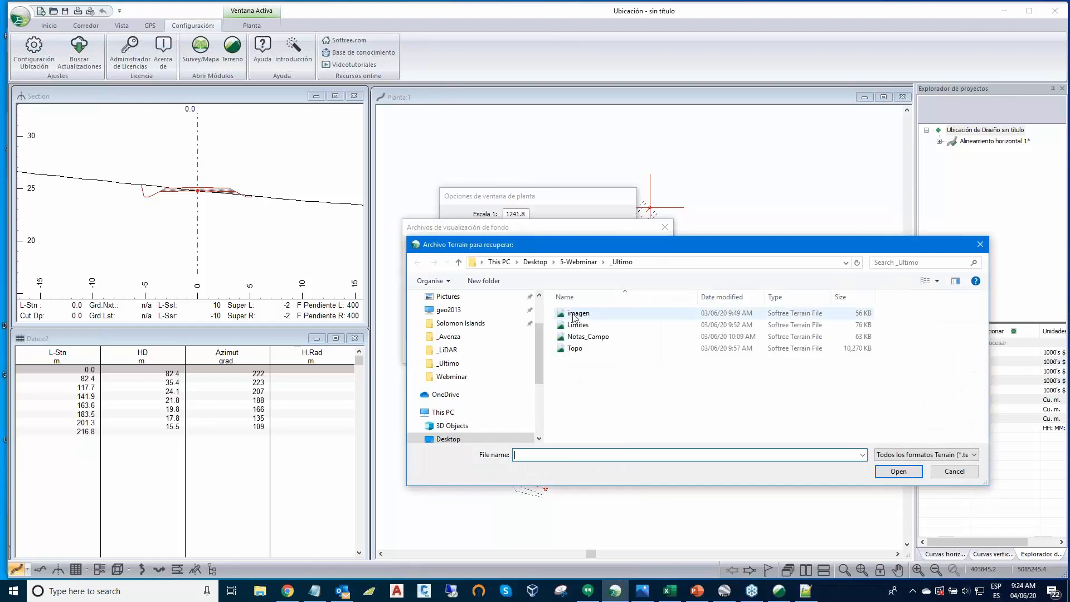
click(574, 314)
click(894, 472)
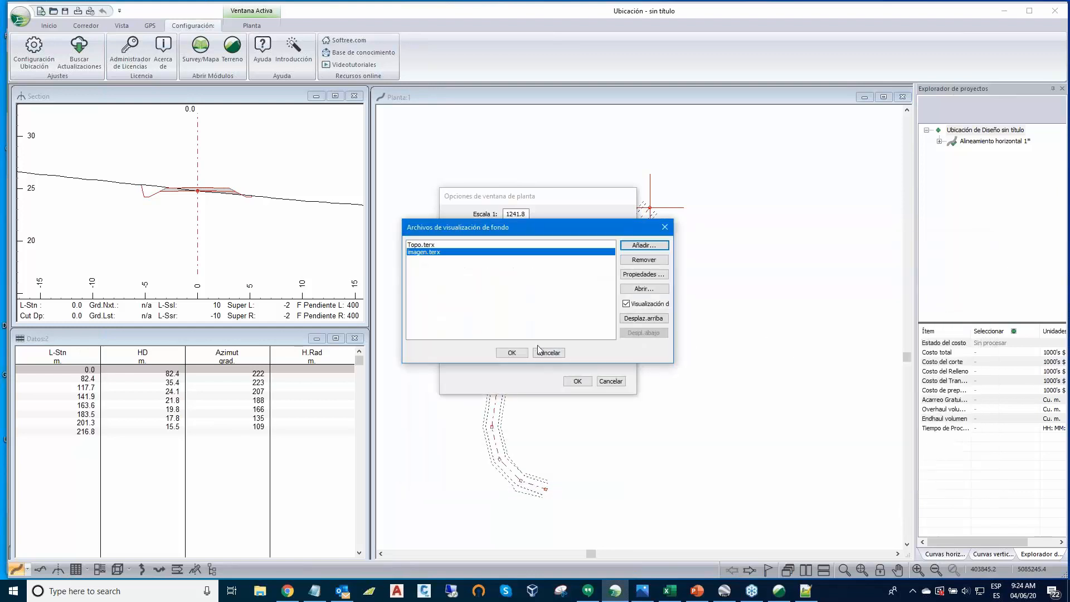
click(518, 355)
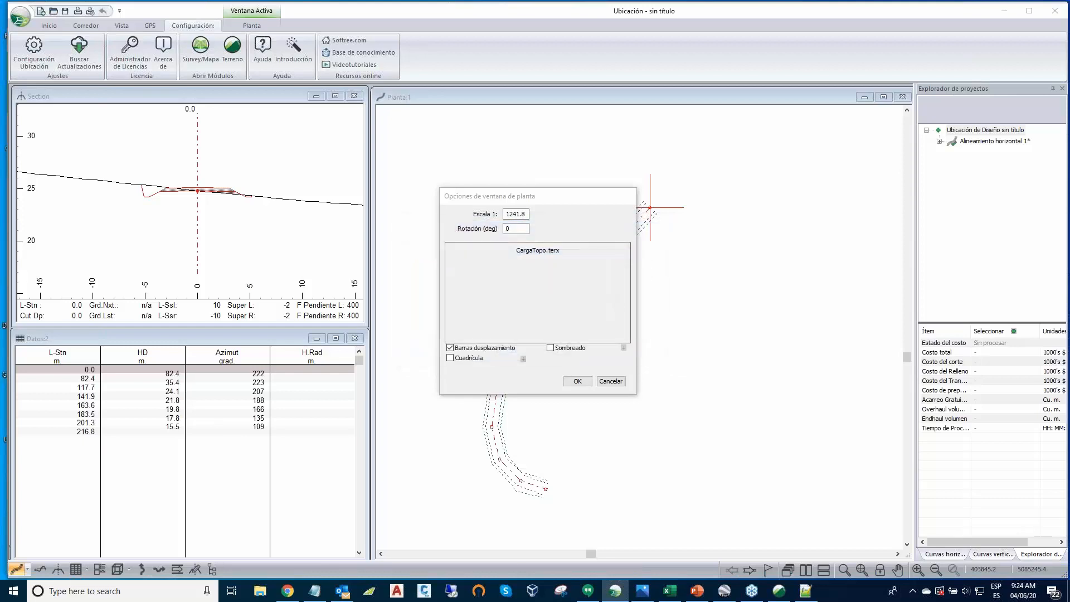
click(578, 381)
- Set the fade (Desteñido) of the imagen.terx background to 0 % and apply it to the plan window
right_click(605, 329)
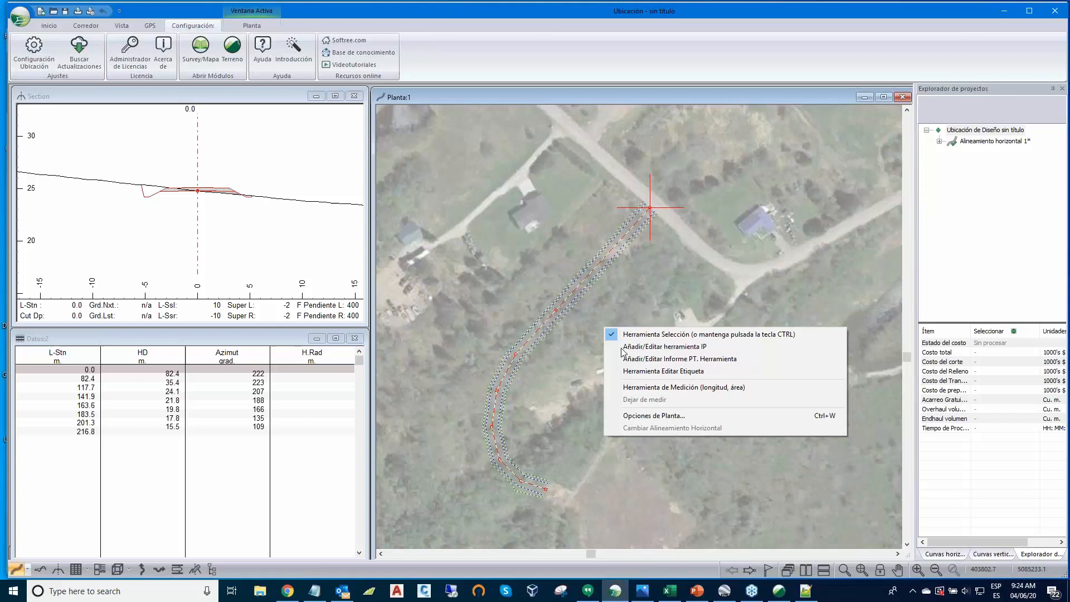
click(648, 416)
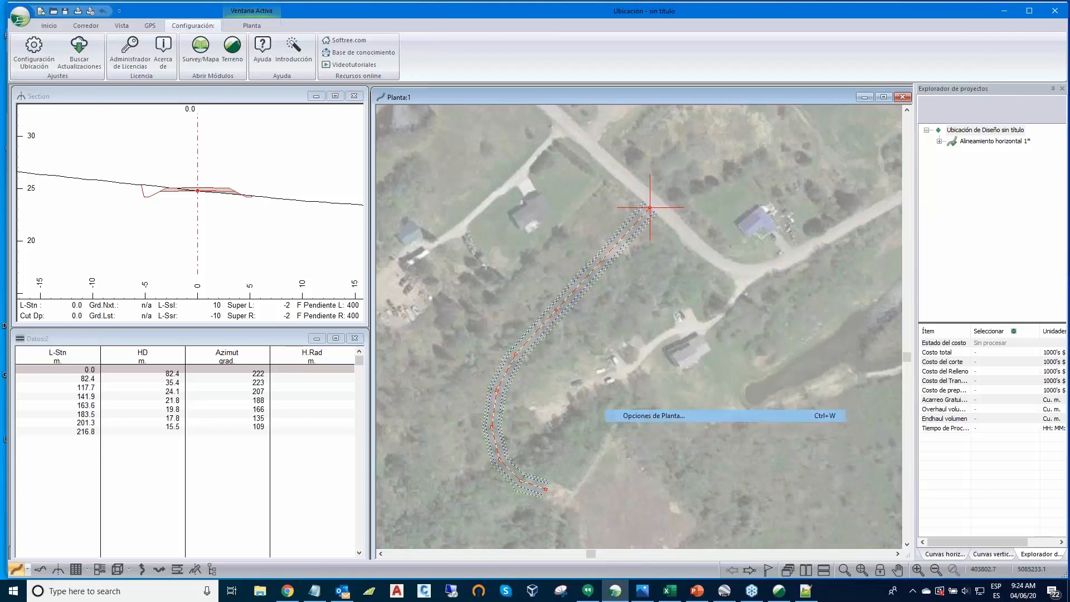
click(624, 326)
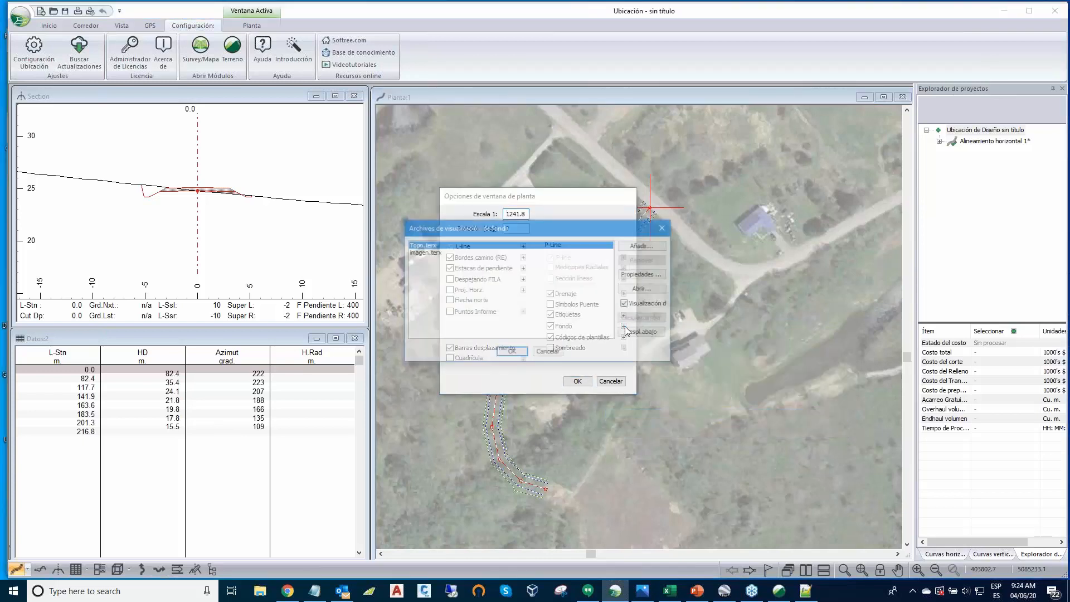
click(432, 253)
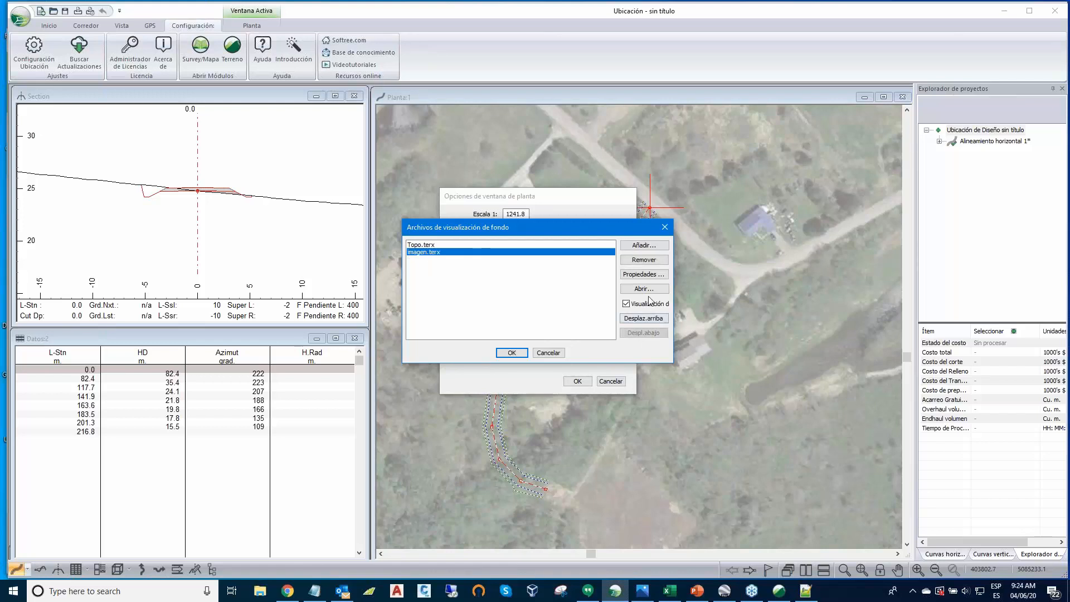
click(643, 274)
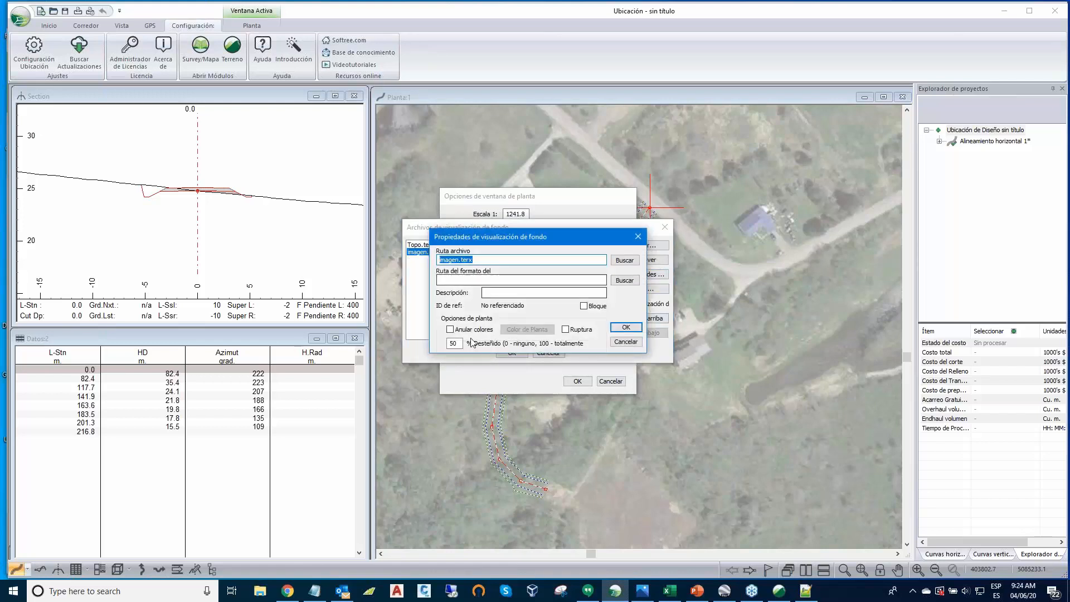
click(450, 343)
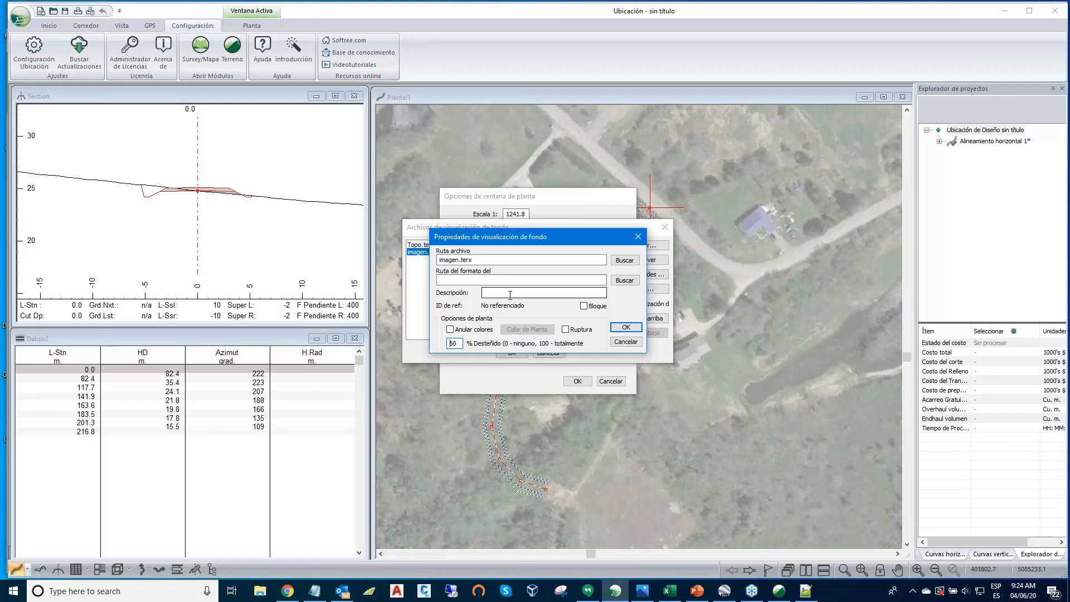
click(627, 329)
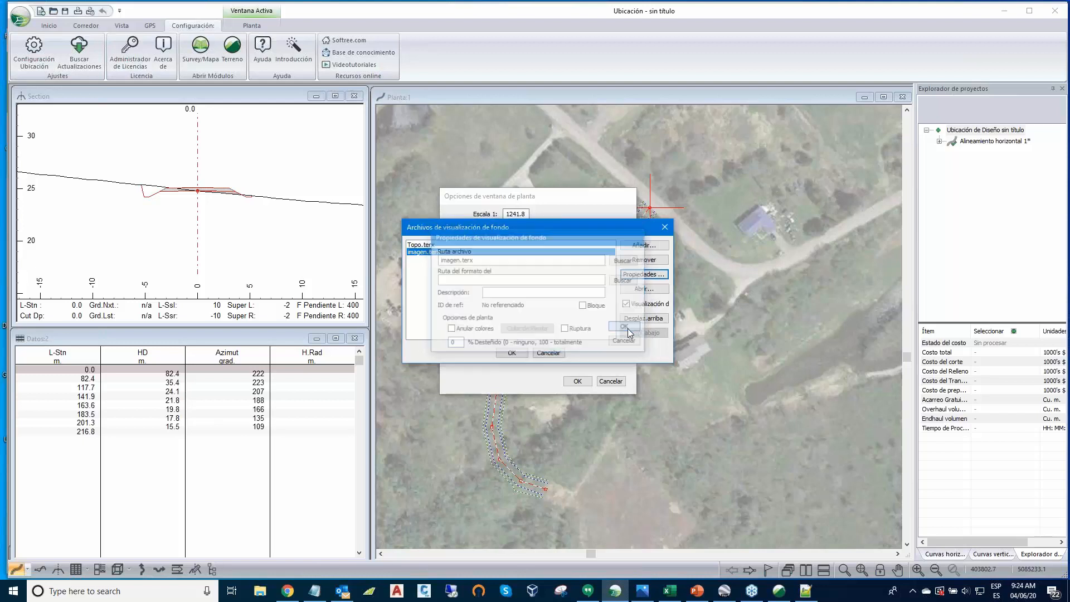
click(511, 352)
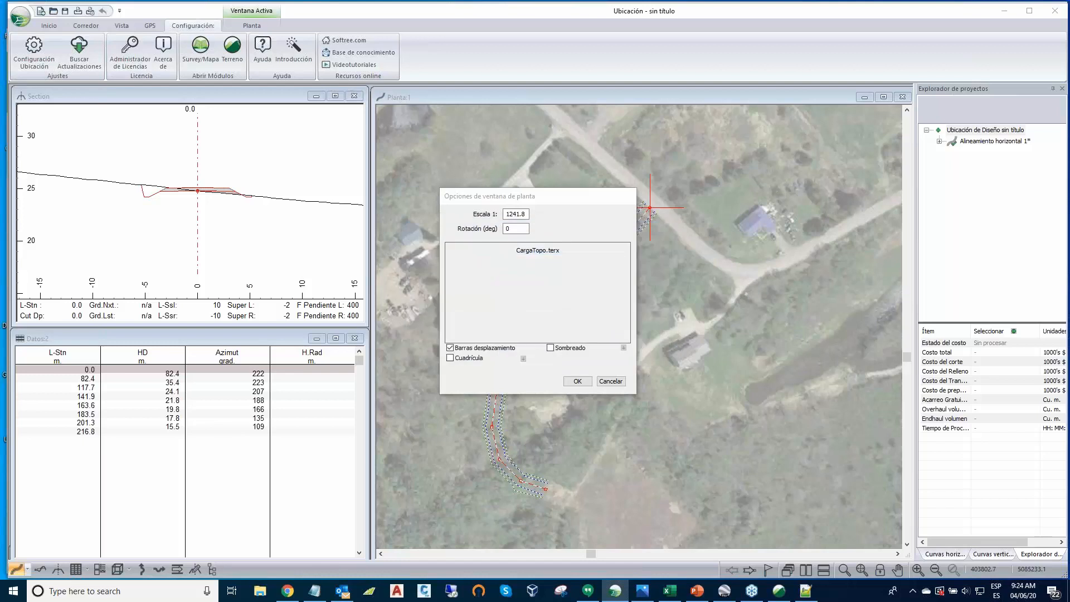
click(577, 381)
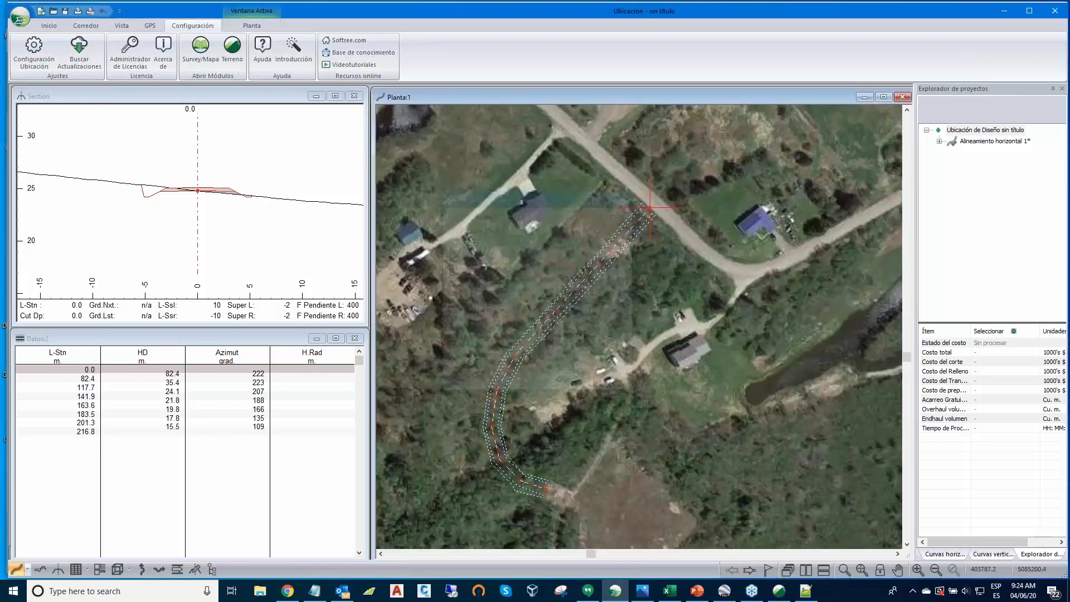
- Add the Limites terrain file from the _Ultimo folder to the plan window's backgrounds and apply the plan options
scroll(685, 324, down, 1)
mouse_move(687, 323)
middle_down()
mouse_move(690, 300)
mouse_move(658, 280)
middle_up()
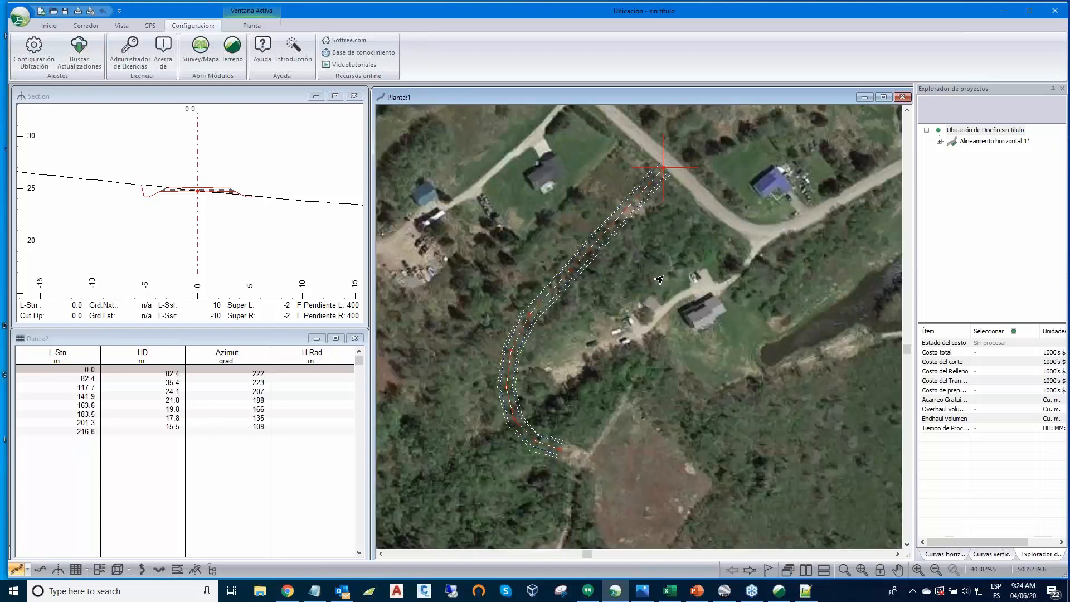
middle_drag(659, 280, 620, 280)
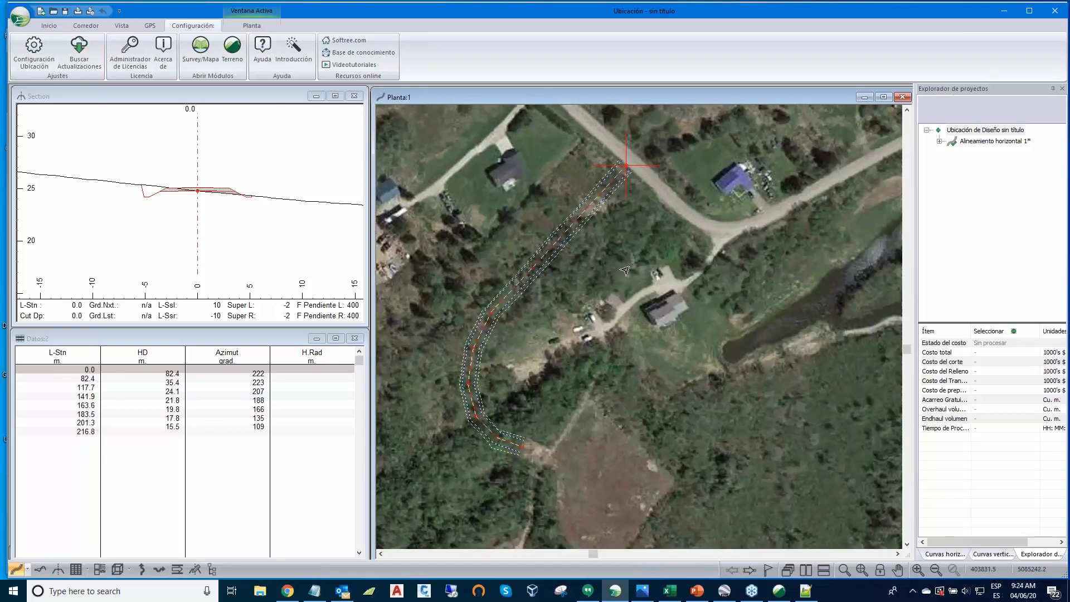
right_click(634, 251)
click(683, 339)
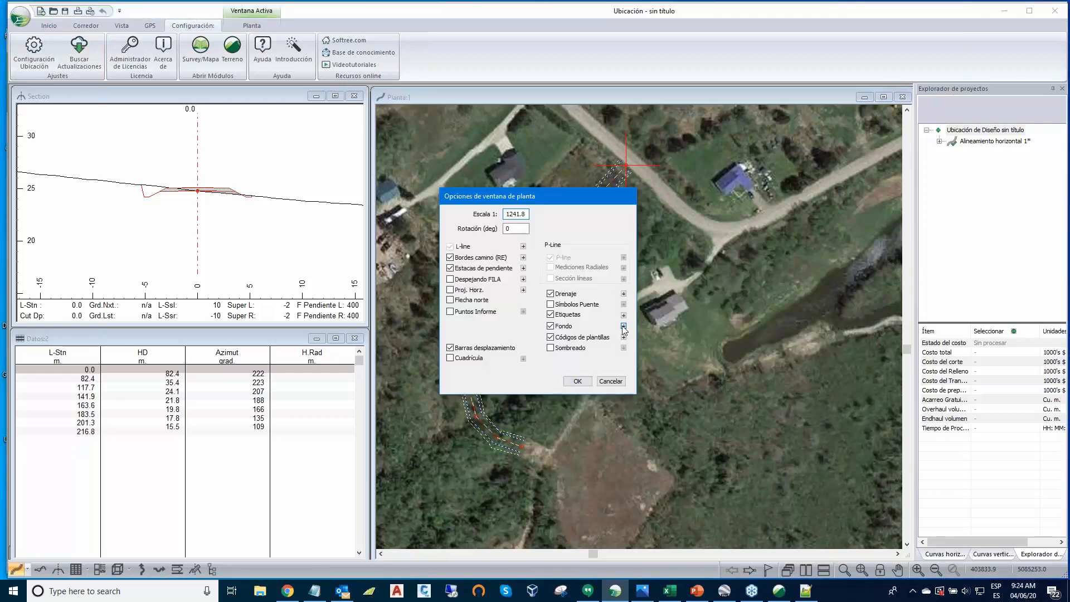
click(623, 326)
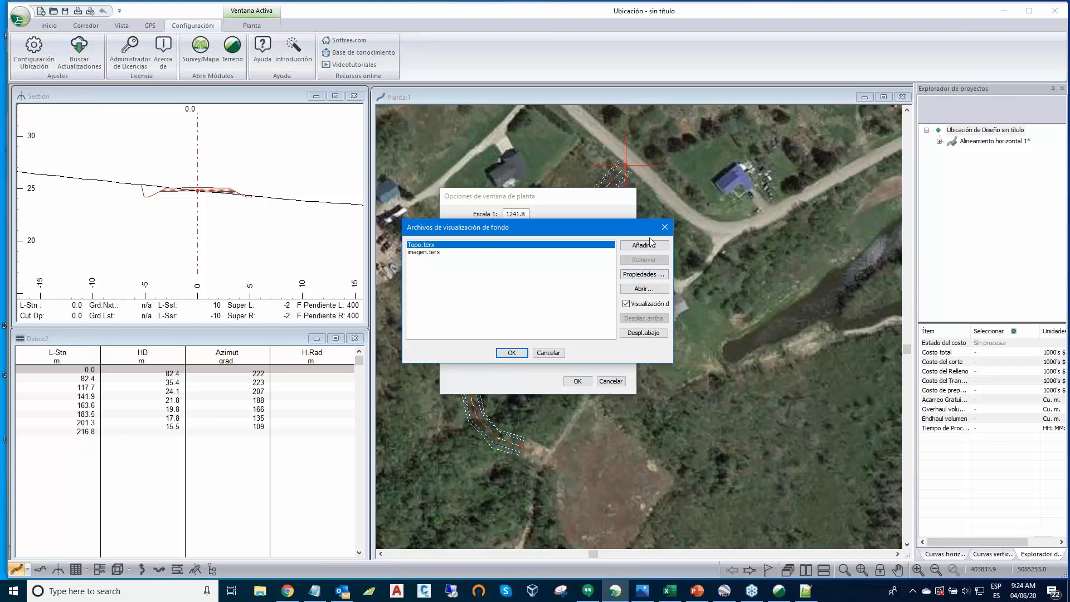
click(647, 246)
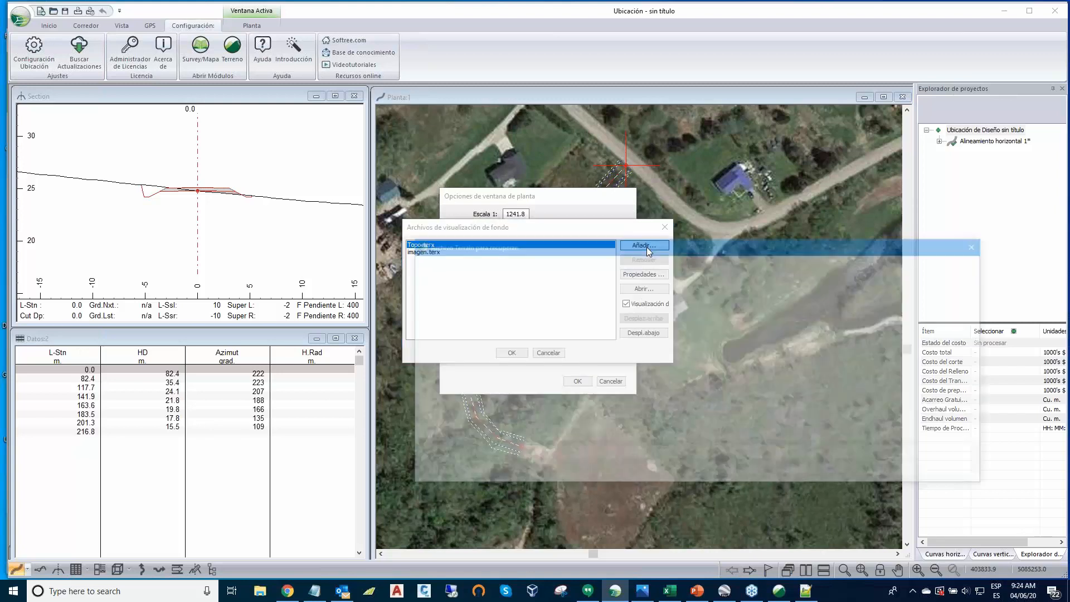
click(584, 327)
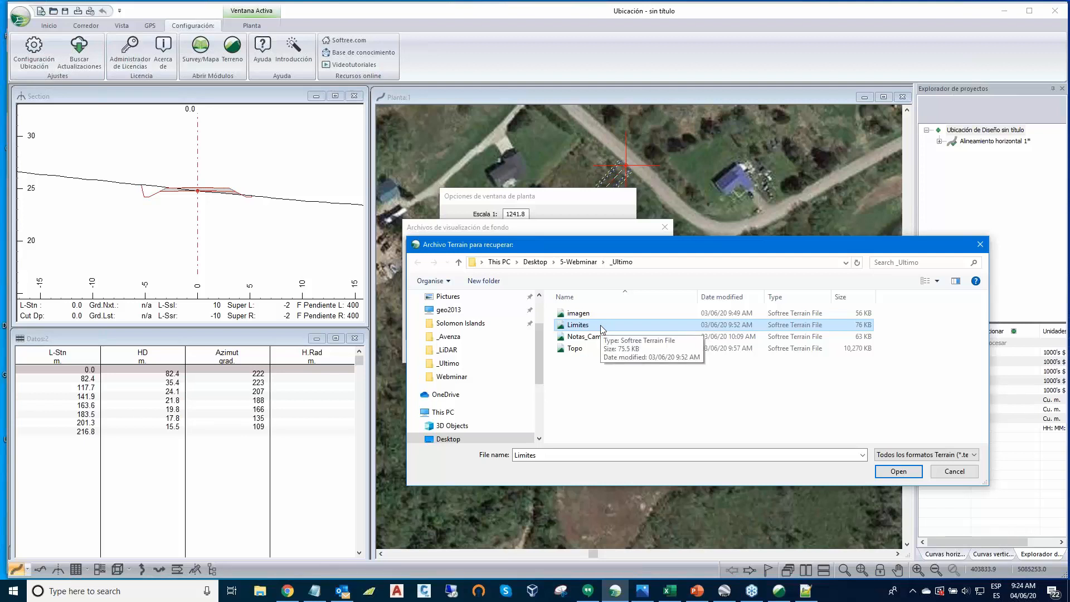
click(899, 471)
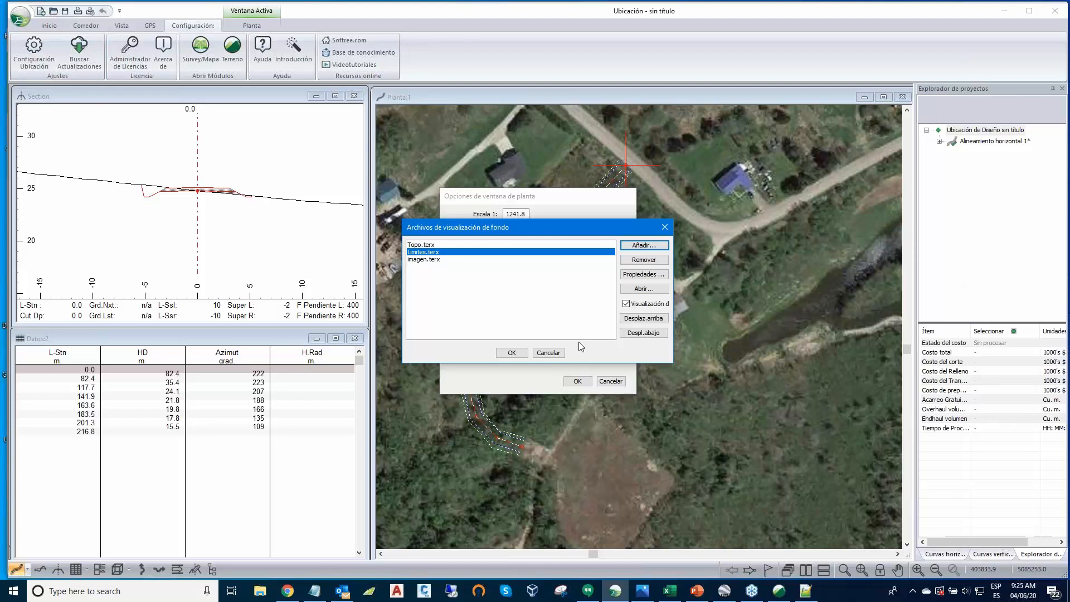
click(511, 353)
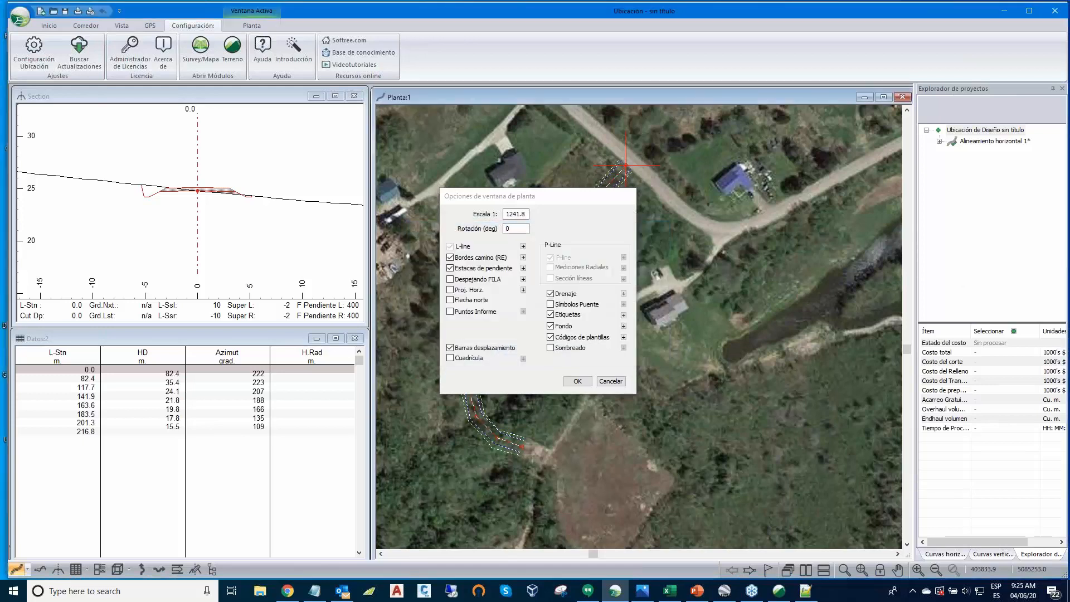
click(577, 382)
- Move Limites.terx below imagen.terx in the plan's background file order and apply the change
right_click(615, 315)
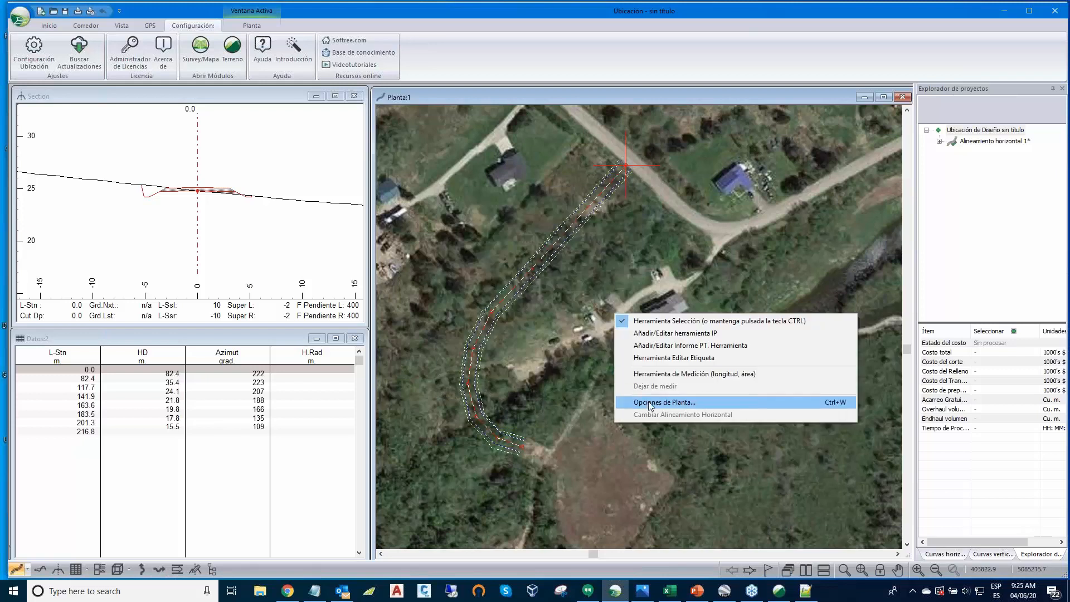
click(663, 402)
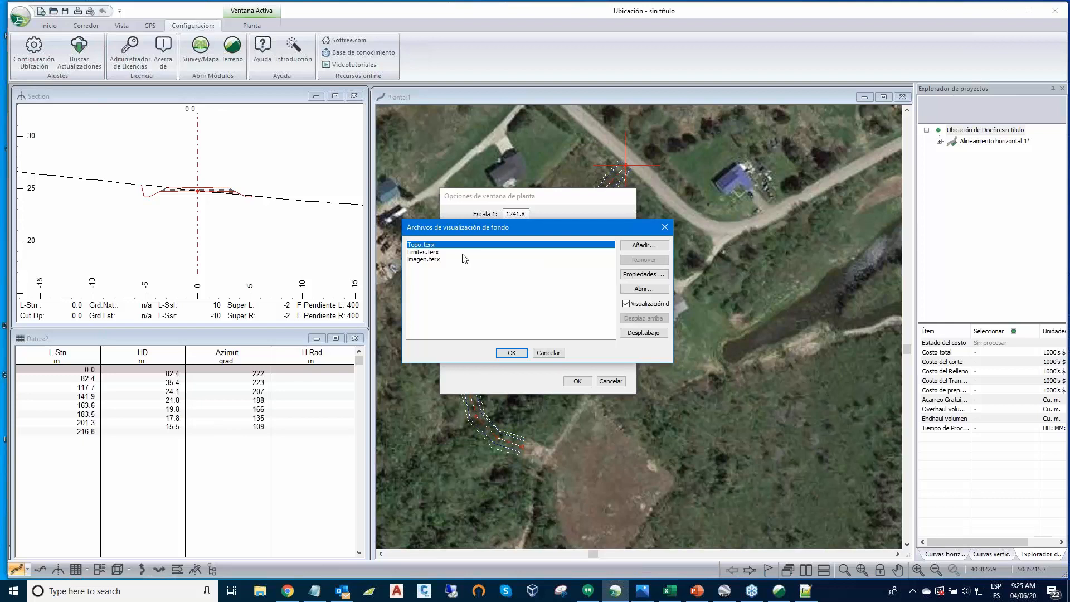
click(438, 252)
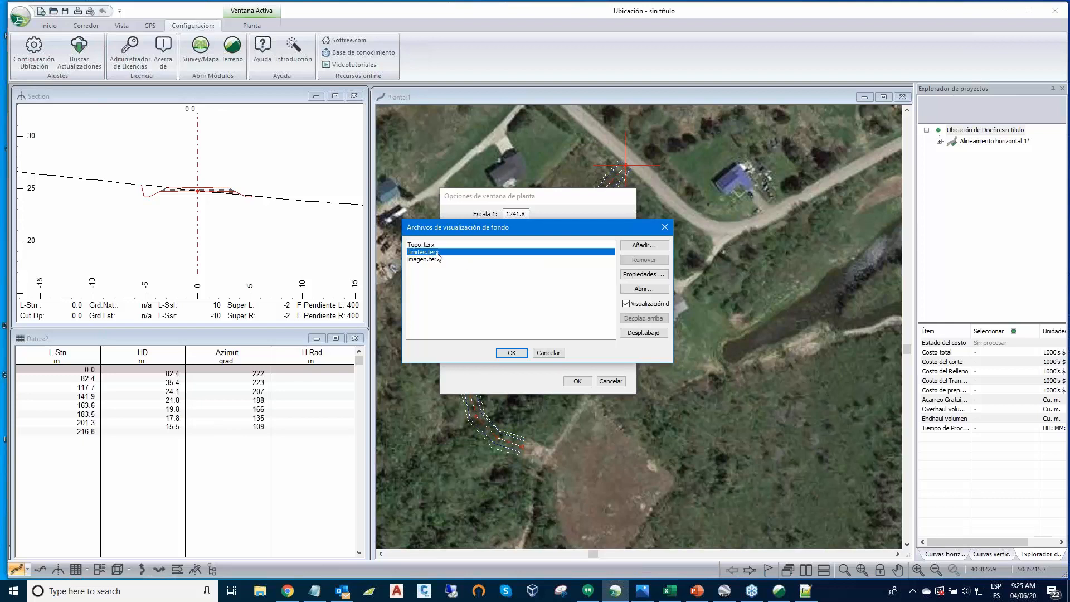
click(643, 333)
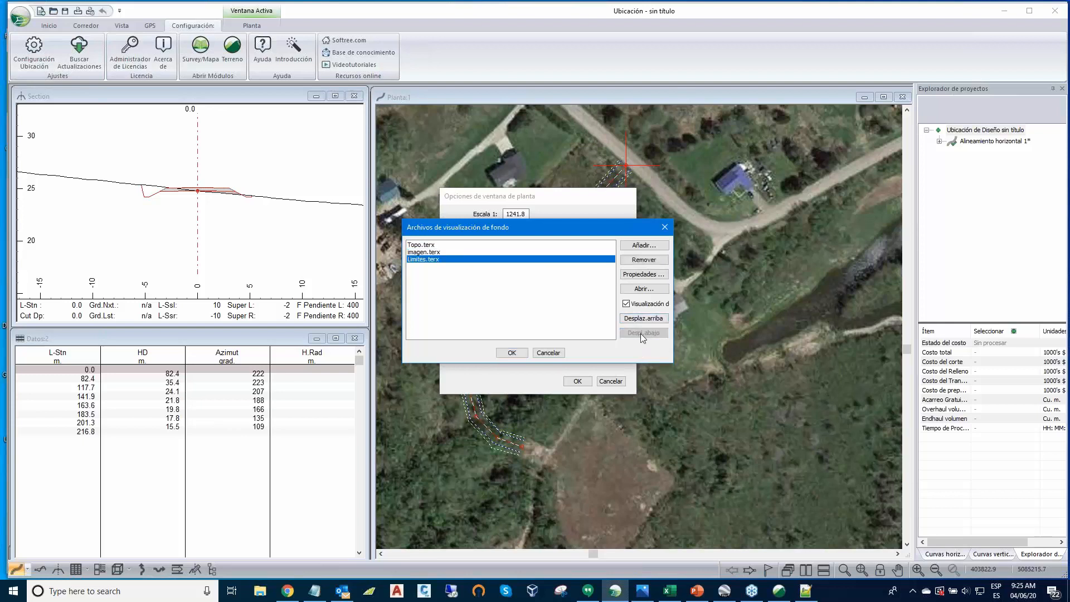
click(512, 353)
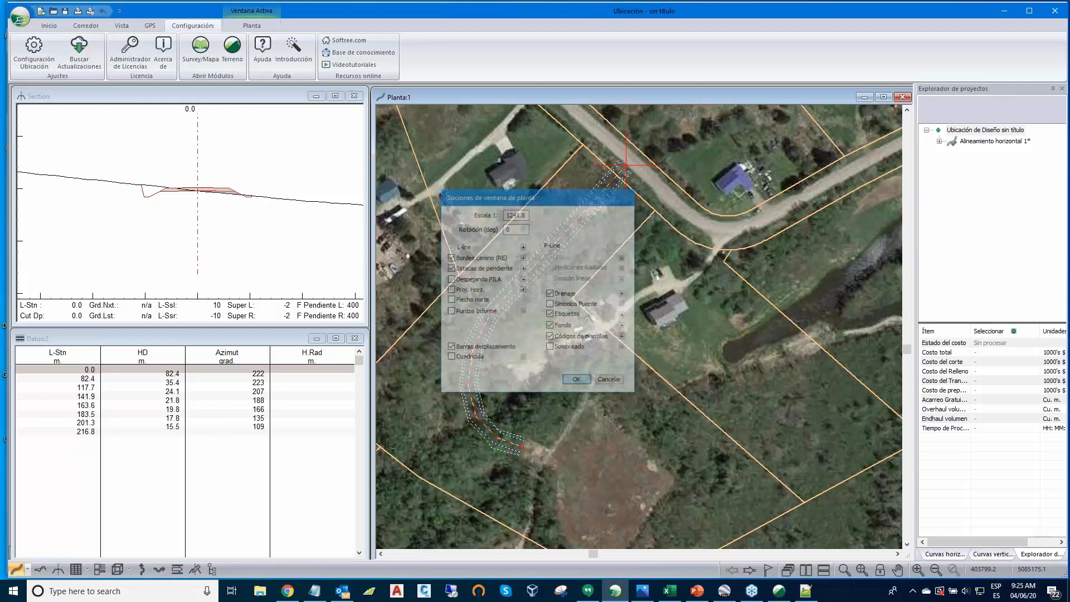
click(578, 381)
- Reduce the fade (Desteñido) of the Limites.terx background so its boundary lines display stronger, and apply it to the plan window
right_click(573, 320)
click(619, 407)
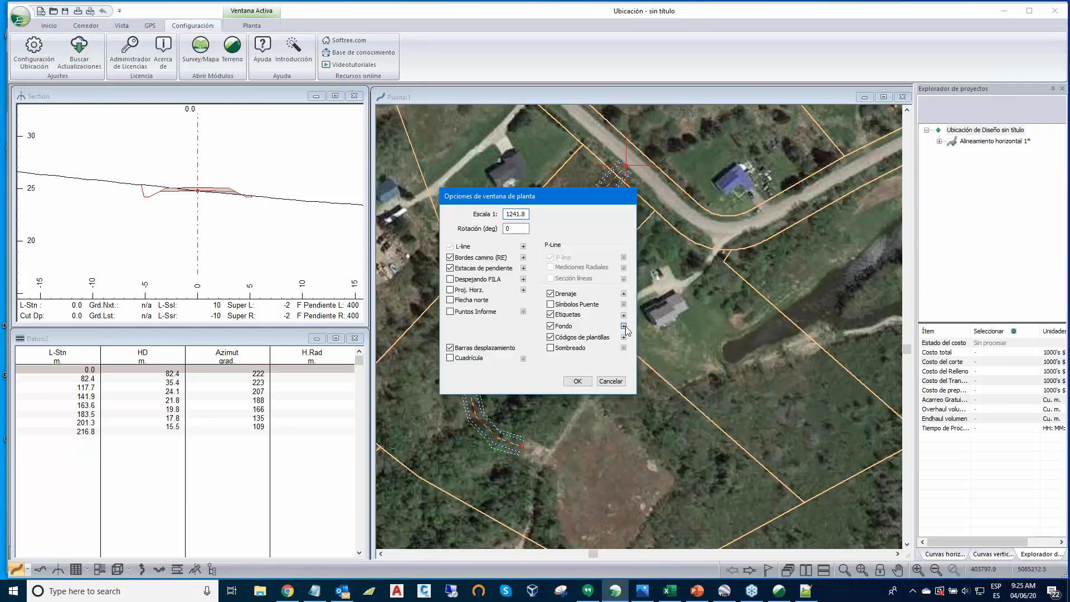
click(623, 326)
click(424, 260)
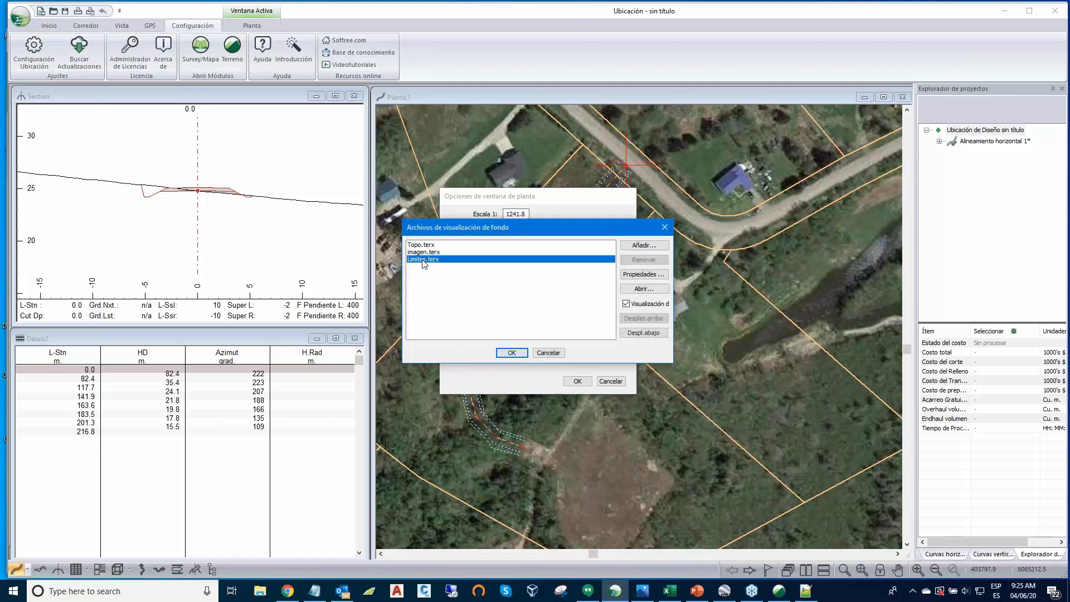
click(643, 275)
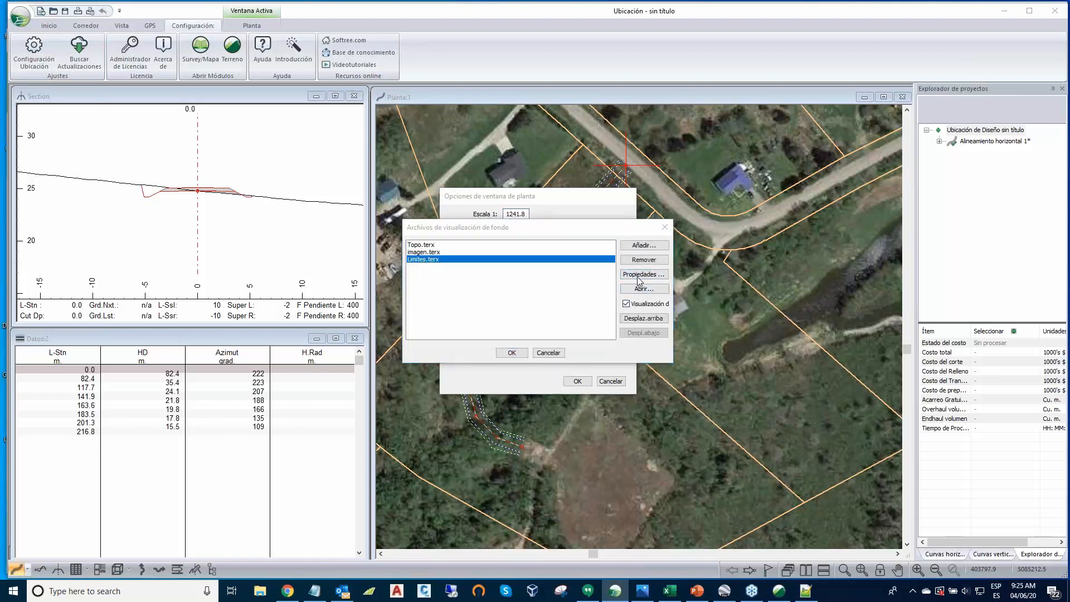
click(457, 343)
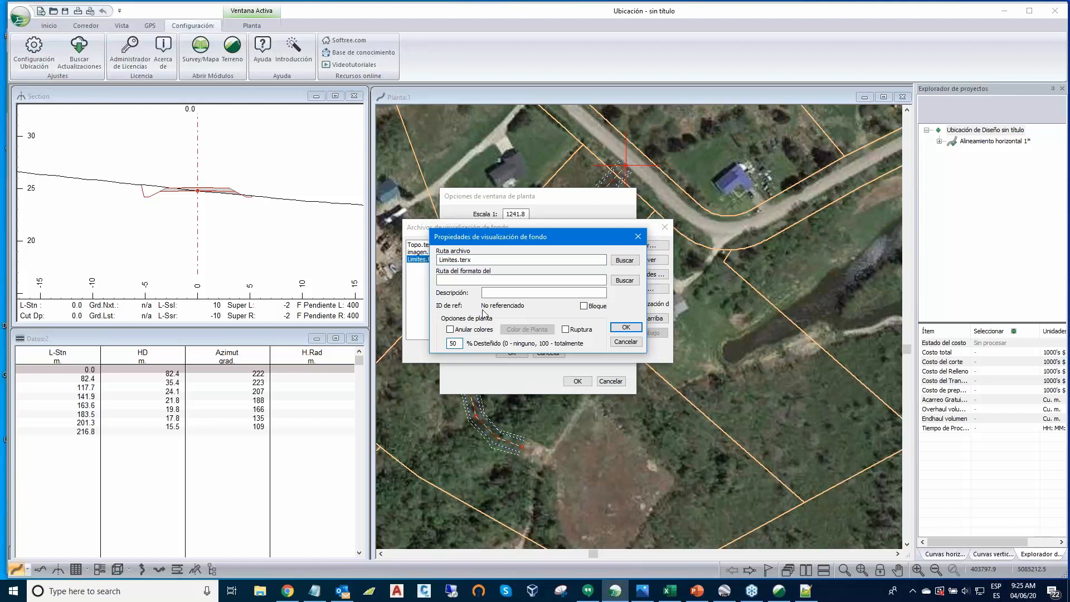
click(625, 328)
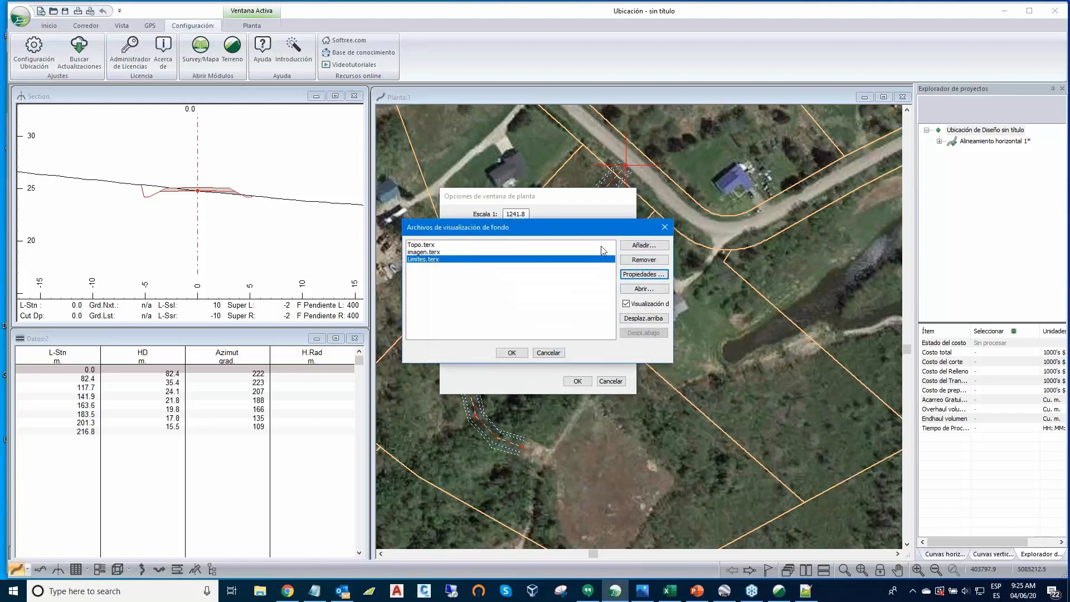
click(520, 355)
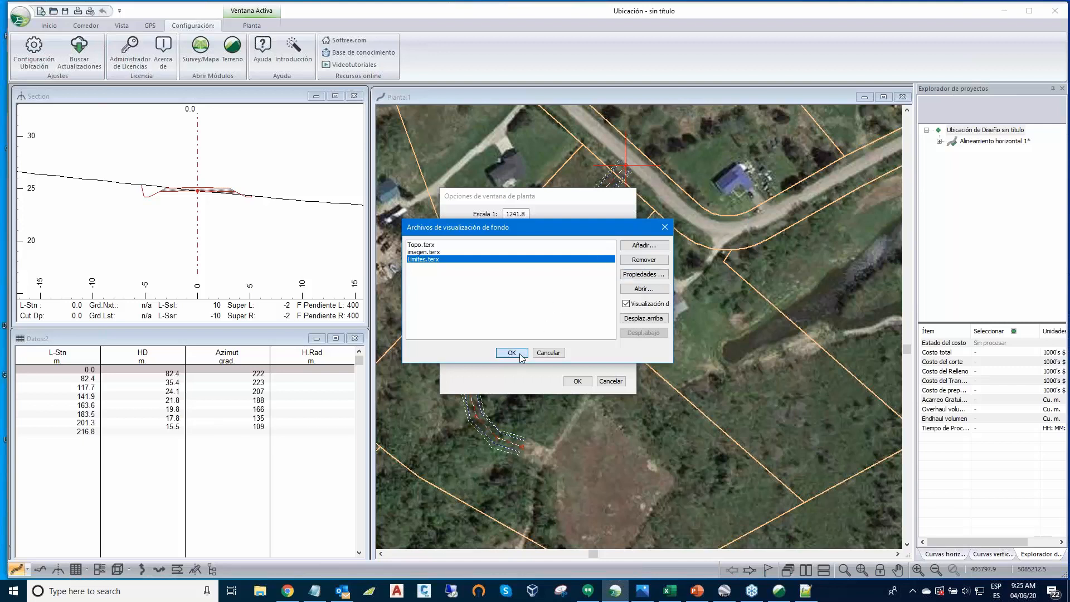
click(576, 381)
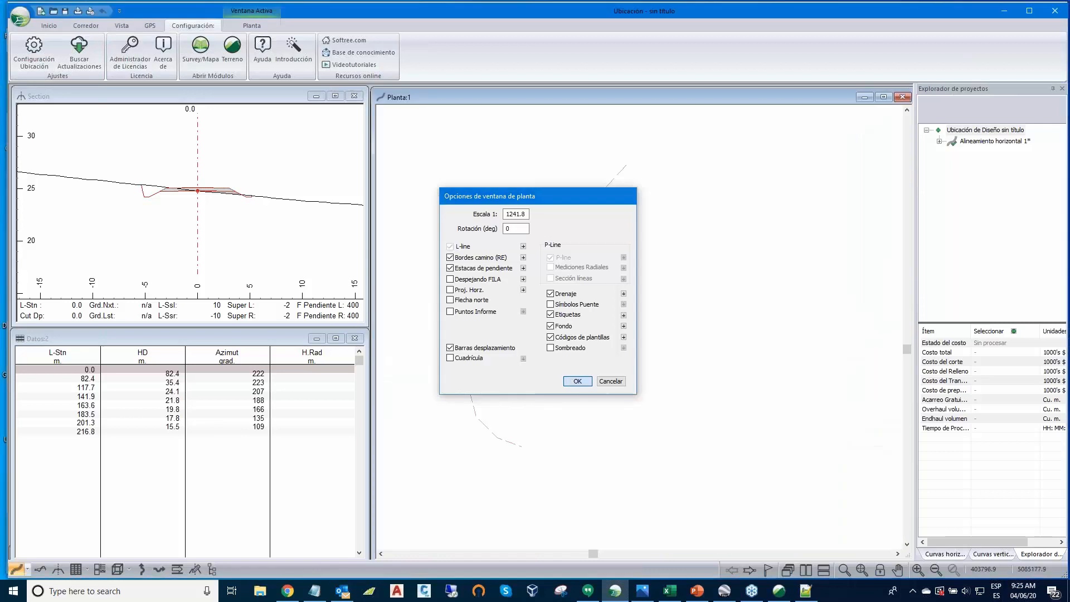
- Examine the road route over the image and boundary backgrounds, closing in on its start at the existing road
scroll(600, 347, down, 1)
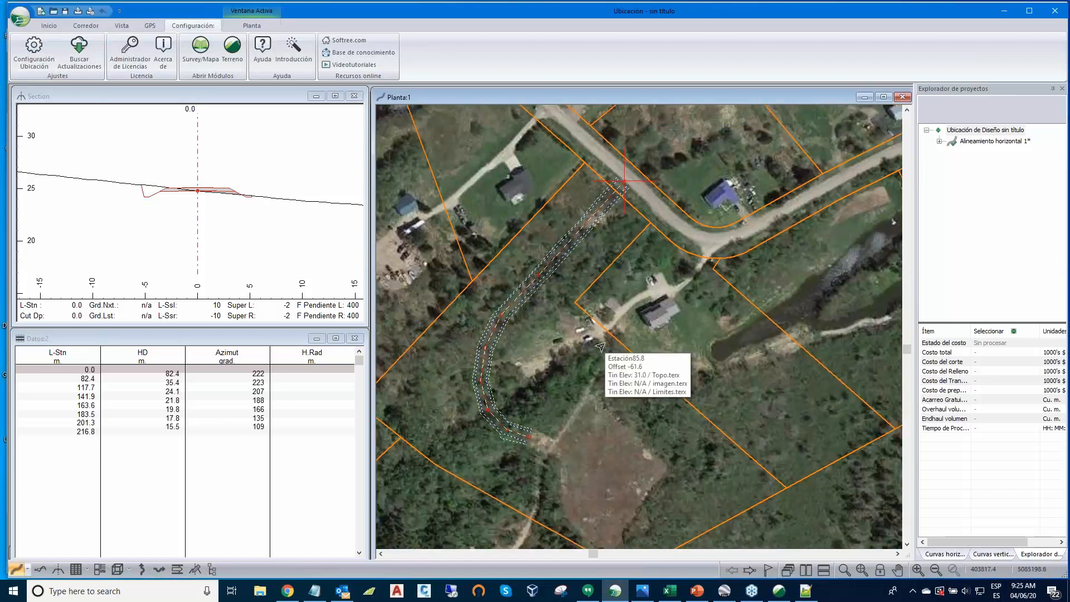
scroll(600, 347, down, 1)
middle_drag(602, 347, 660, 322)
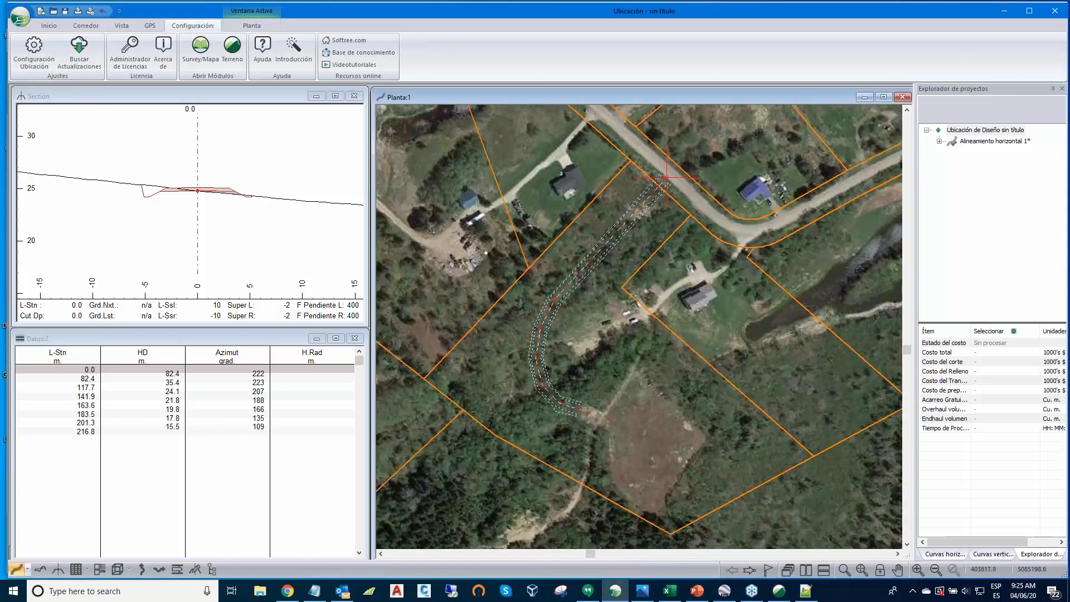
scroll(654, 324, up, 2)
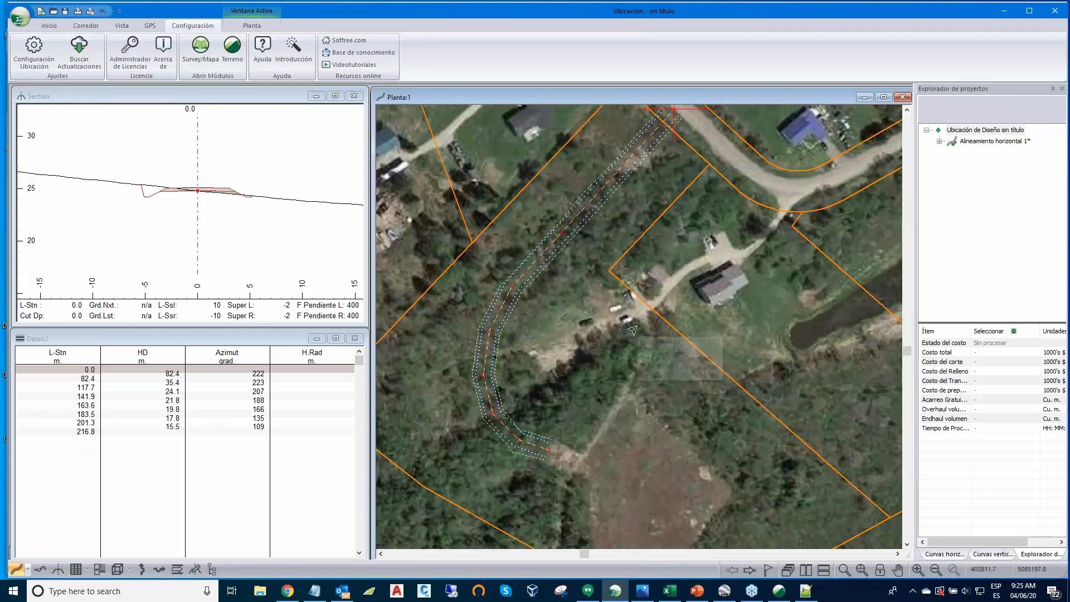
middle_drag(634, 209, 634, 245)
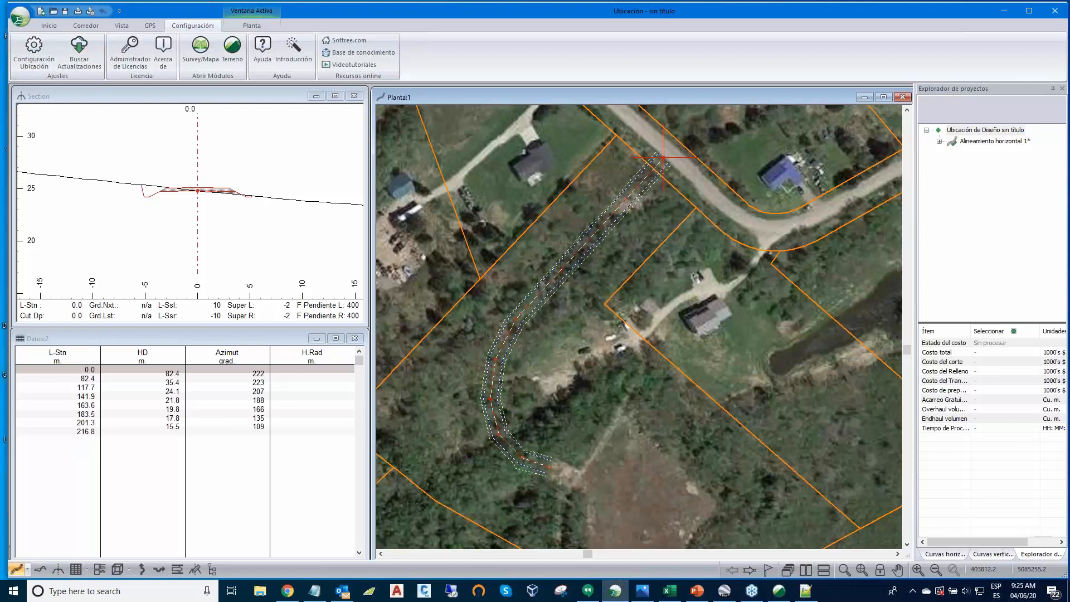
scroll(637, 227, up, 1)
middle_drag(633, 159, 613, 271)
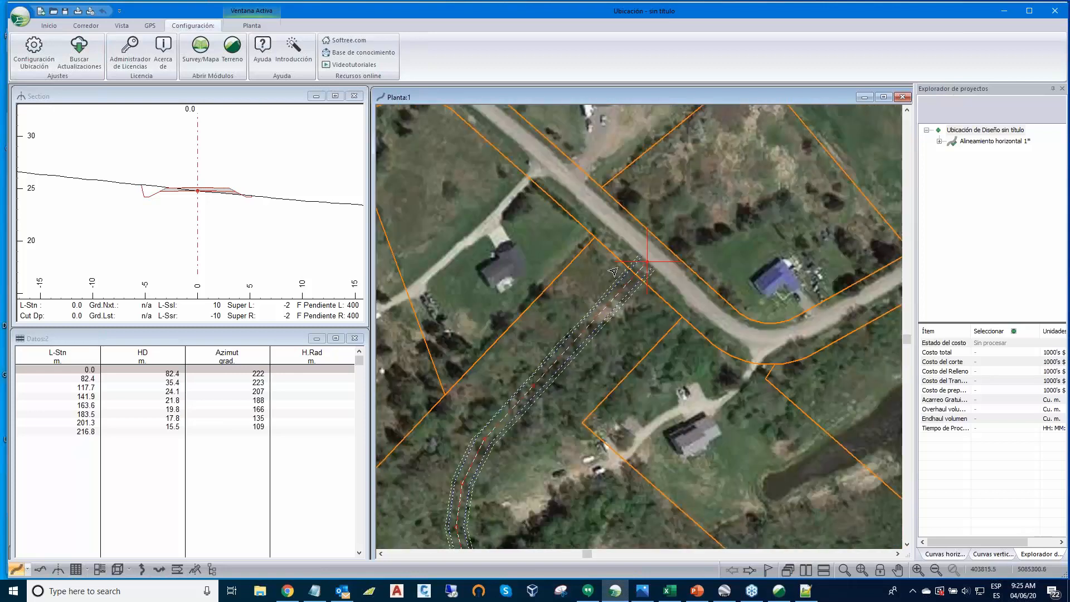
scroll(641, 290, up, 3)
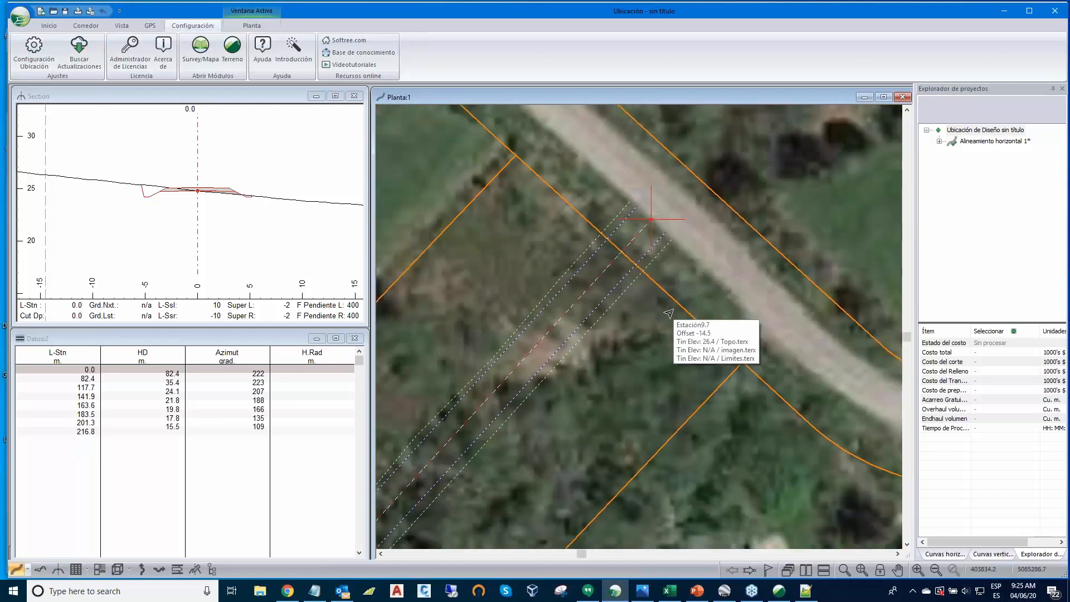
scroll(670, 339, up, 1)
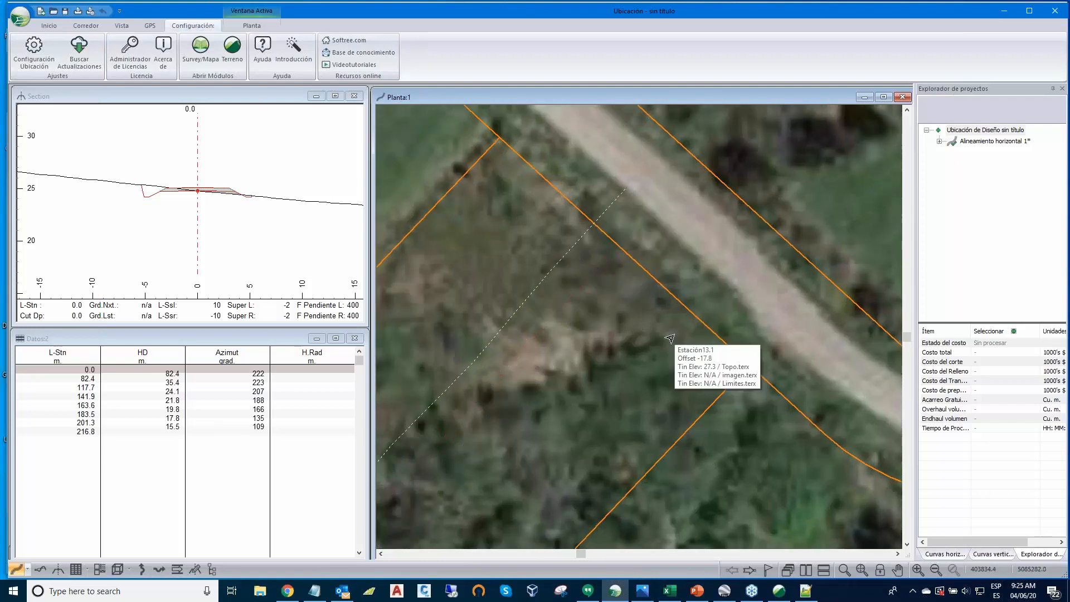
scroll(669, 338, down, 1)
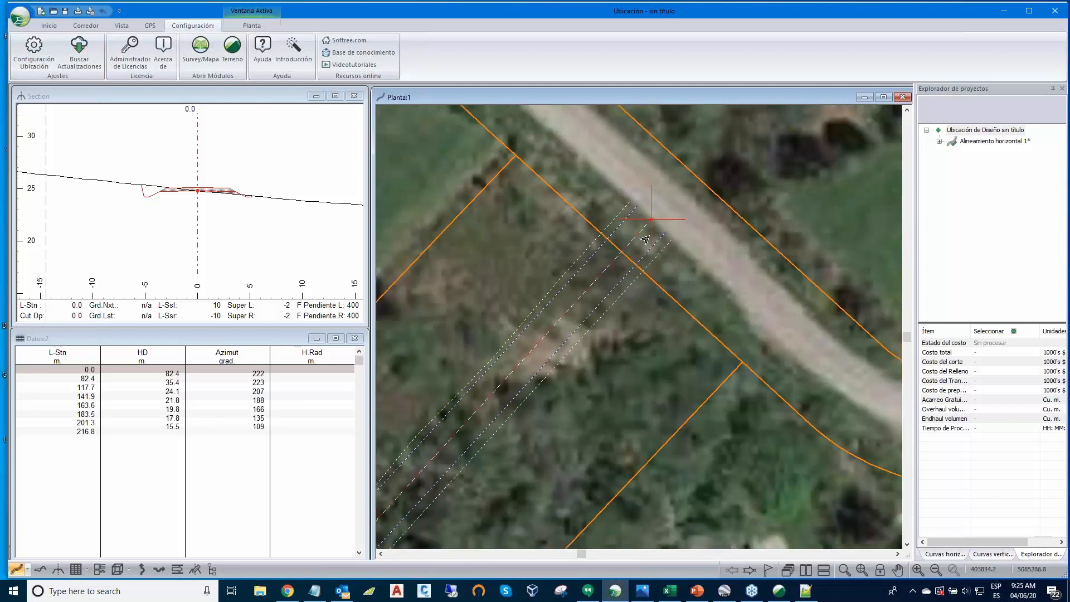
scroll(624, 210, down, 1)
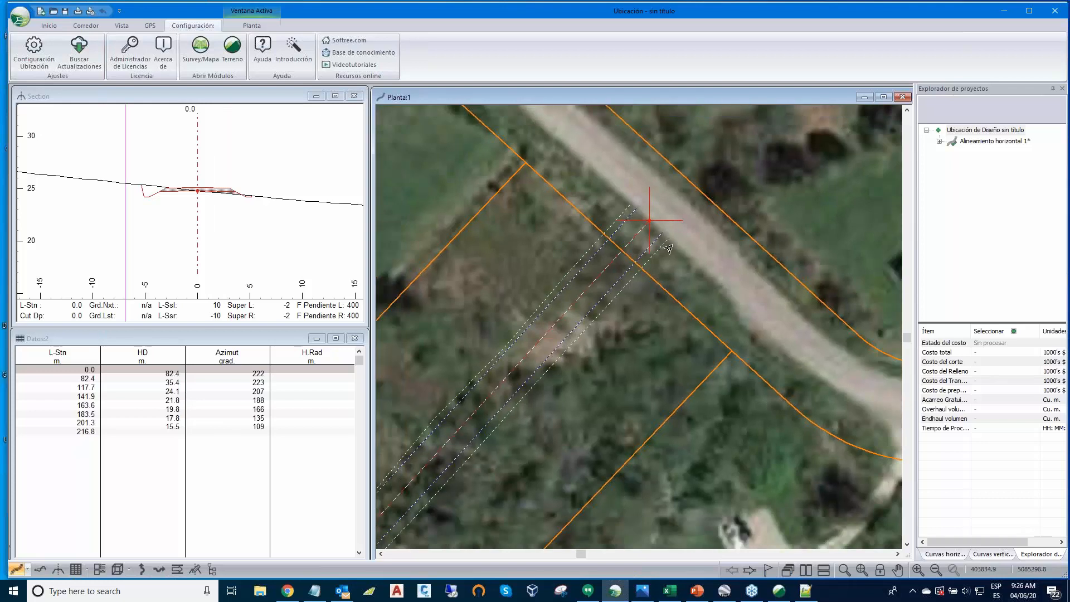
- Inspect the road's cross-section at station 0.0 and try the length and area measurement tool at the road's start in plan
scroll(204, 229, up, 1)
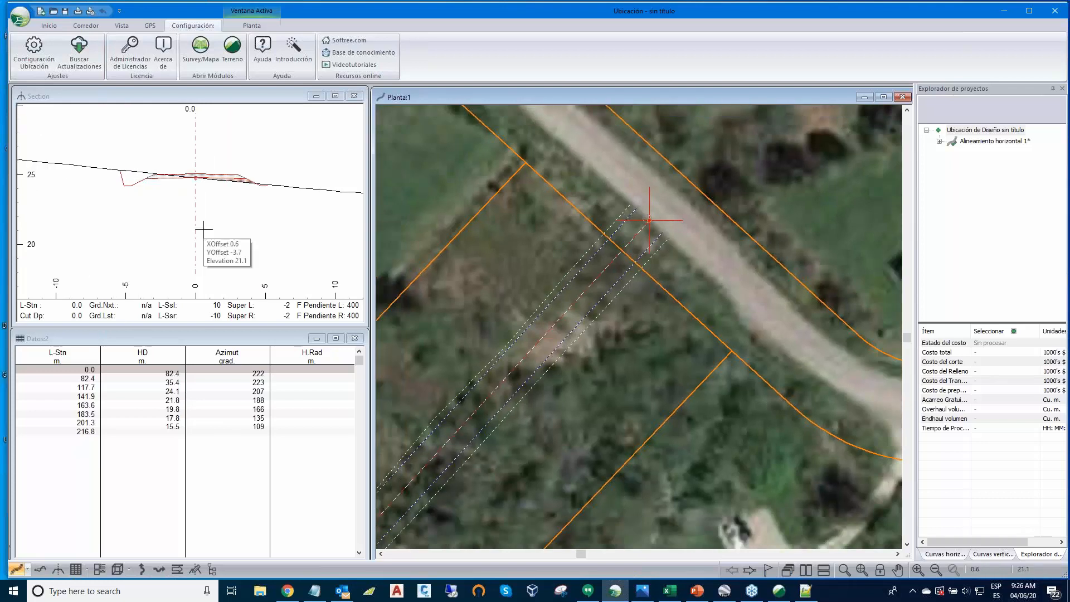
scroll(204, 228, up, 1)
click(291, 230)
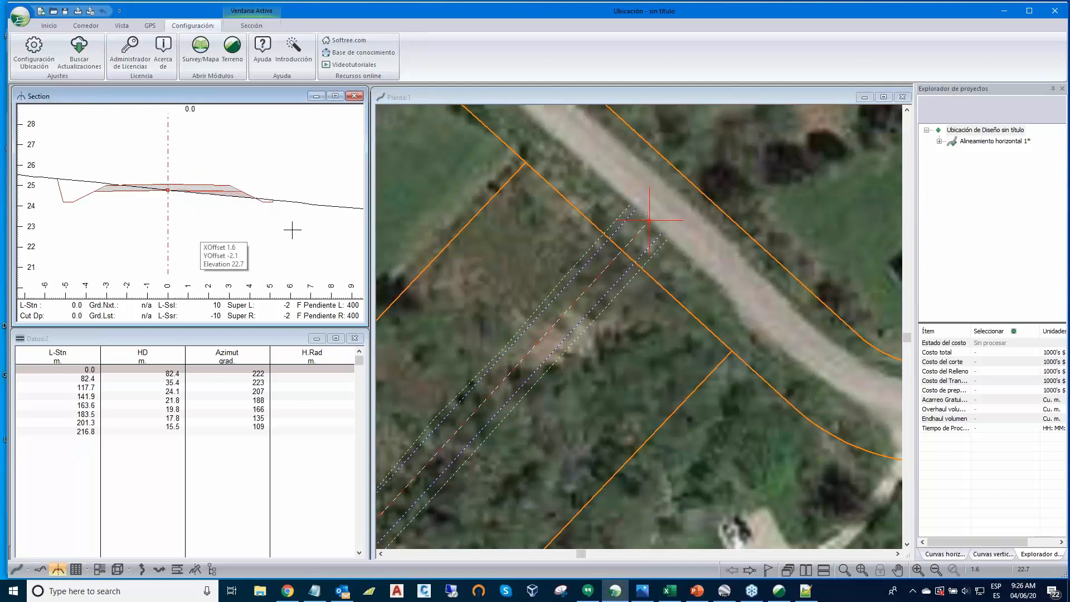
right_click(622, 182)
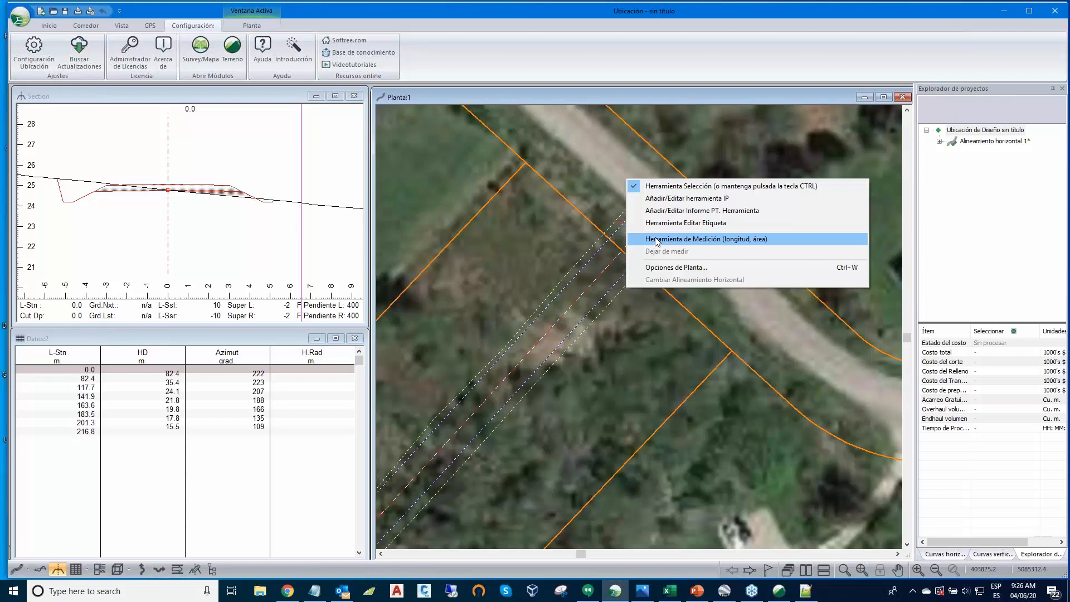
click(663, 234)
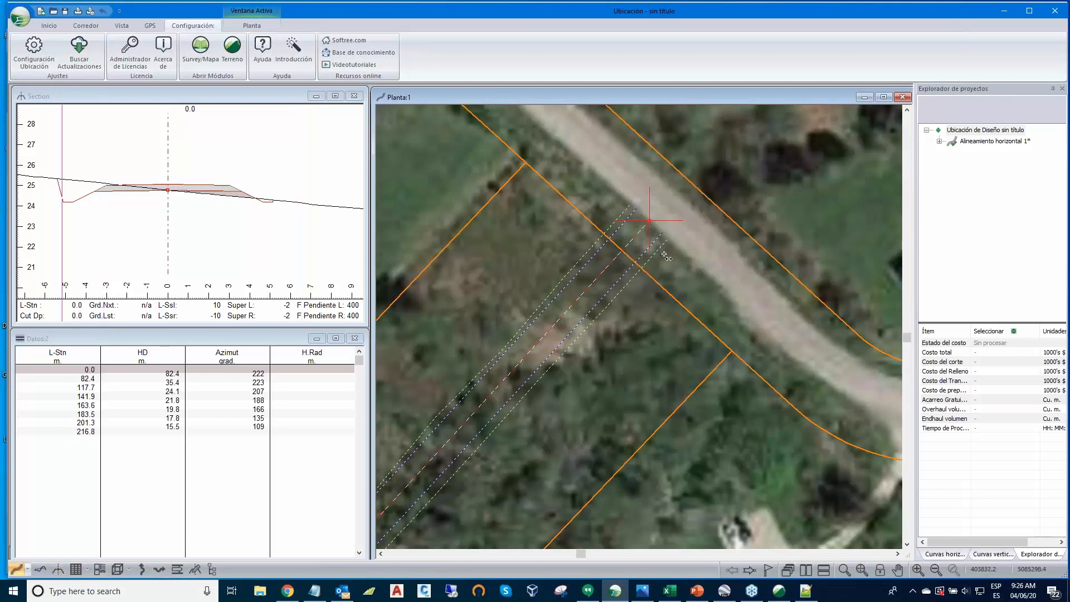
scroll(666, 245, up, 2)
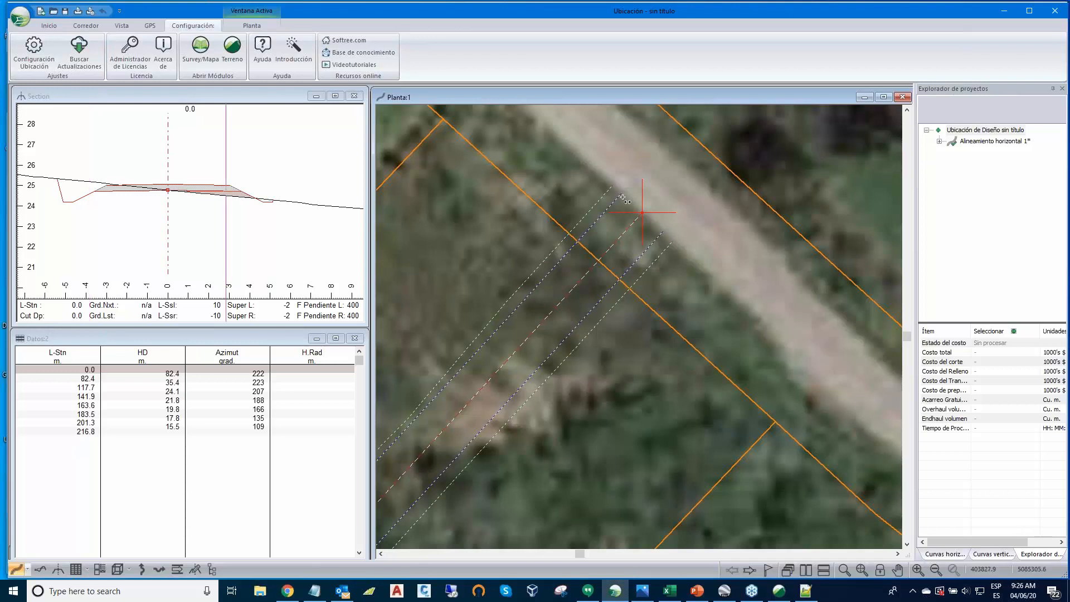
mouse_move(620, 193)
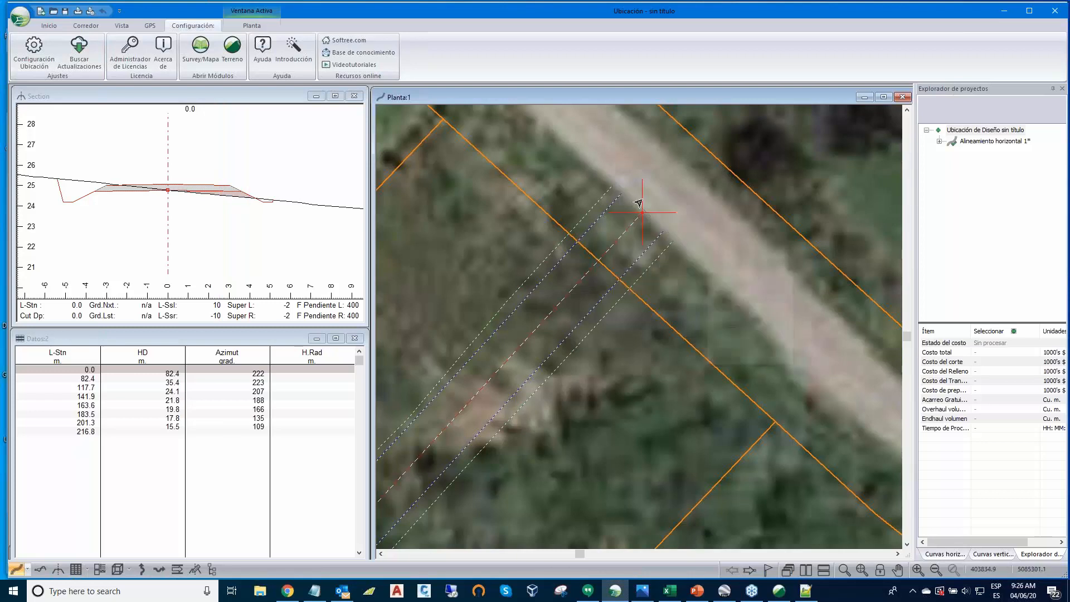
- Examine the road edges and slope stakes in plan from the existing road to the far end of the route
middle_drag(643, 219, 653, 171)
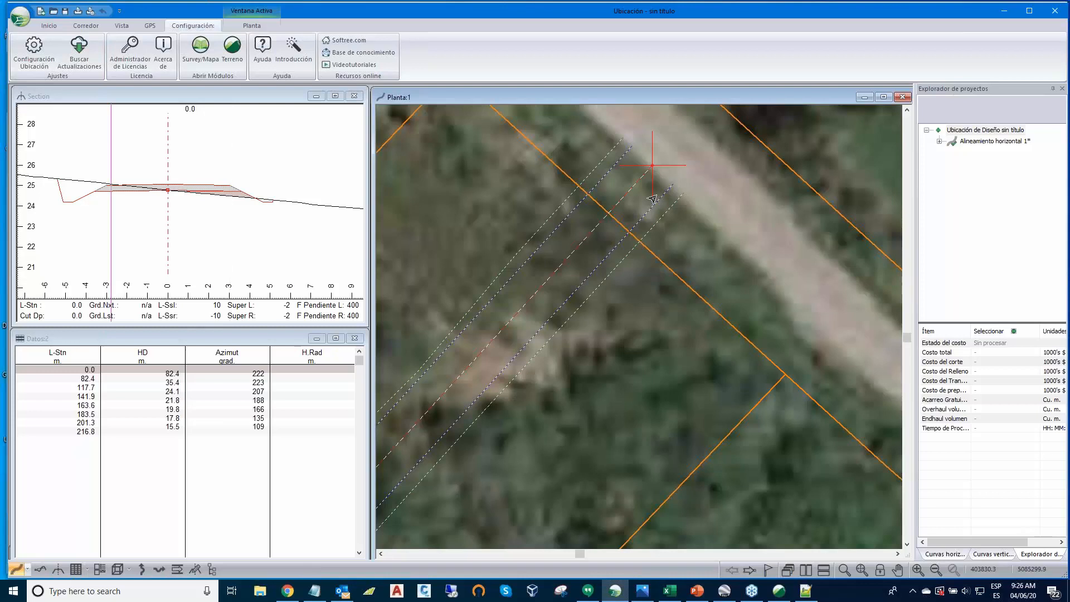
scroll(652, 258, down, 1)
middle_drag(676, 242, 720, 206)
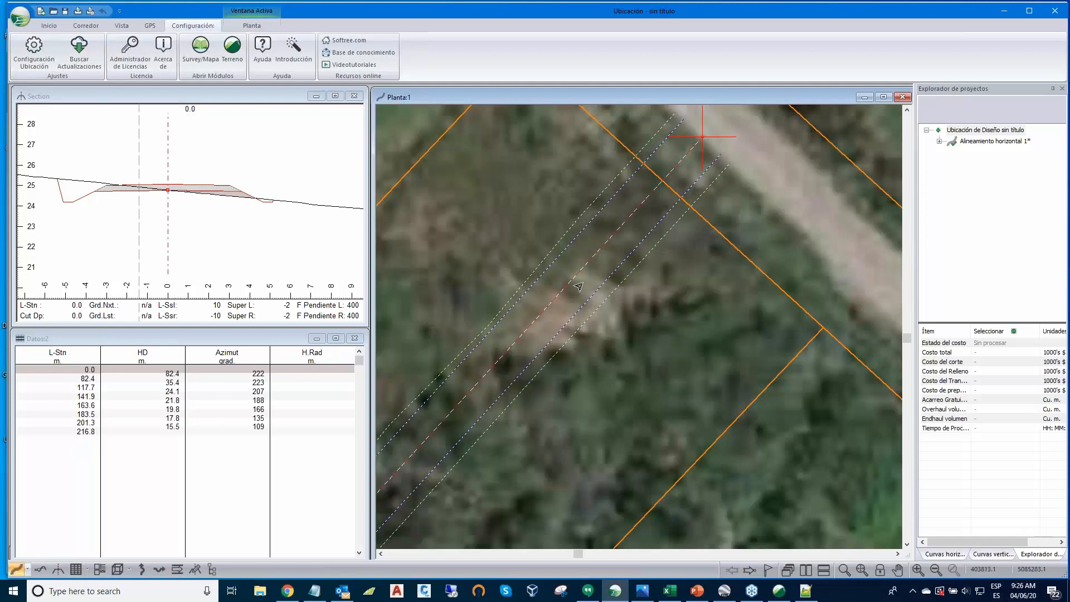
scroll(579, 286, up, 2)
scroll(675, 219, down, 2)
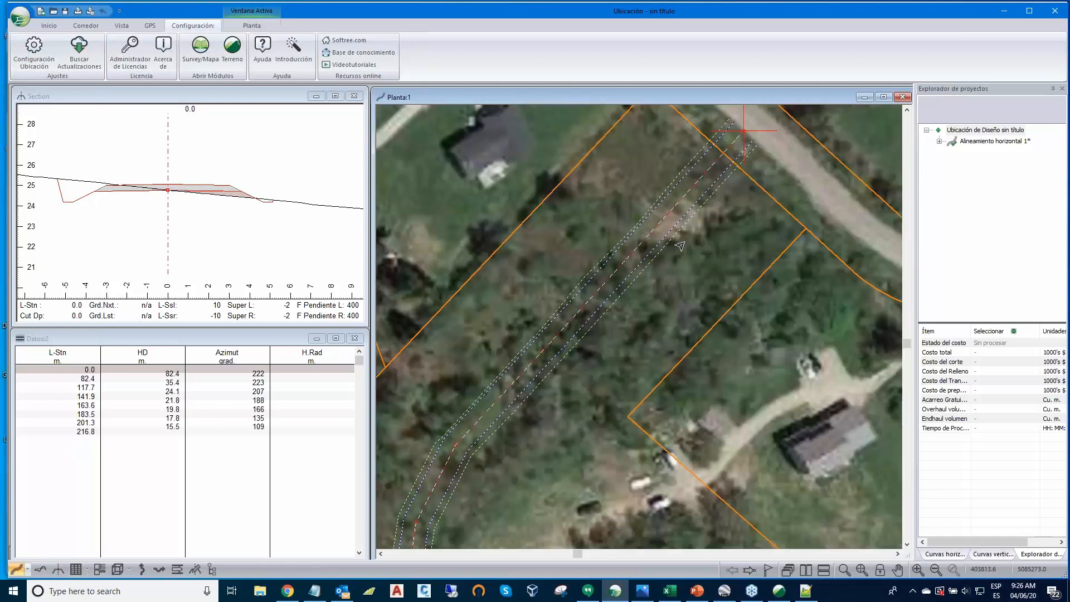
scroll(680, 250, down, 1)
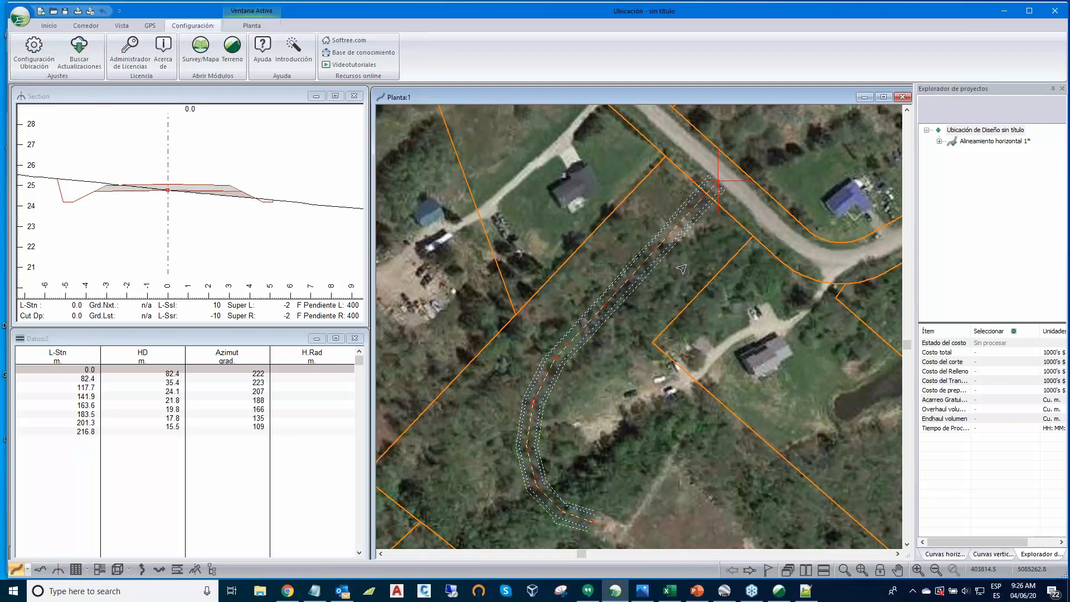
scroll(684, 268, down, 1)
middle_drag(653, 323, 622, 307)
scroll(622, 307, up, 1)
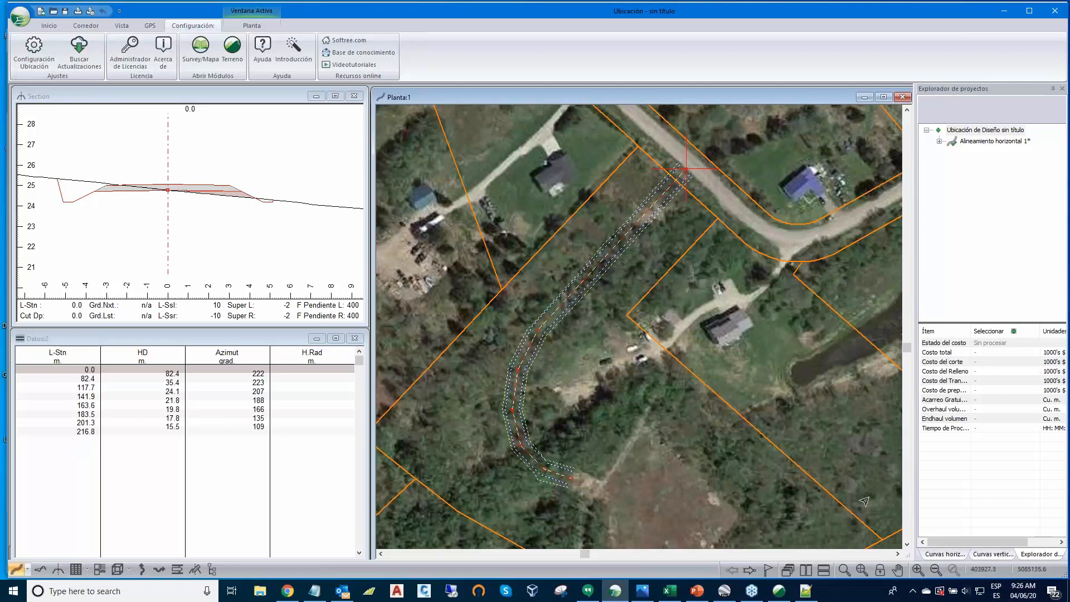
- Apply a circular horizontal curve with a radius of 200 and superelevation of 6 % to the IP at station 82.4
click(942, 555)
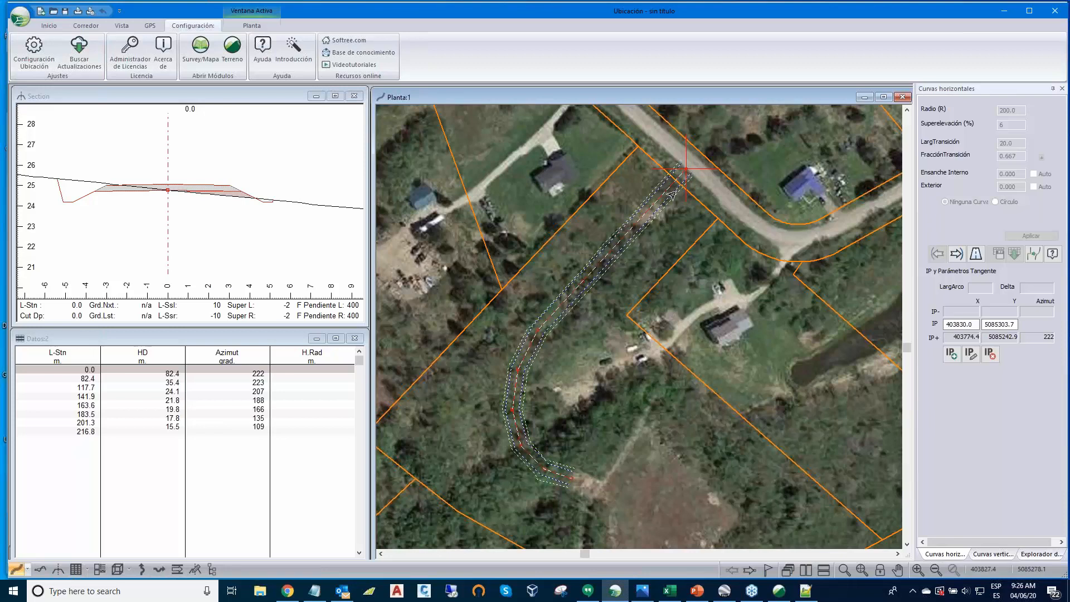
mouse_move(685, 179)
click(956, 254)
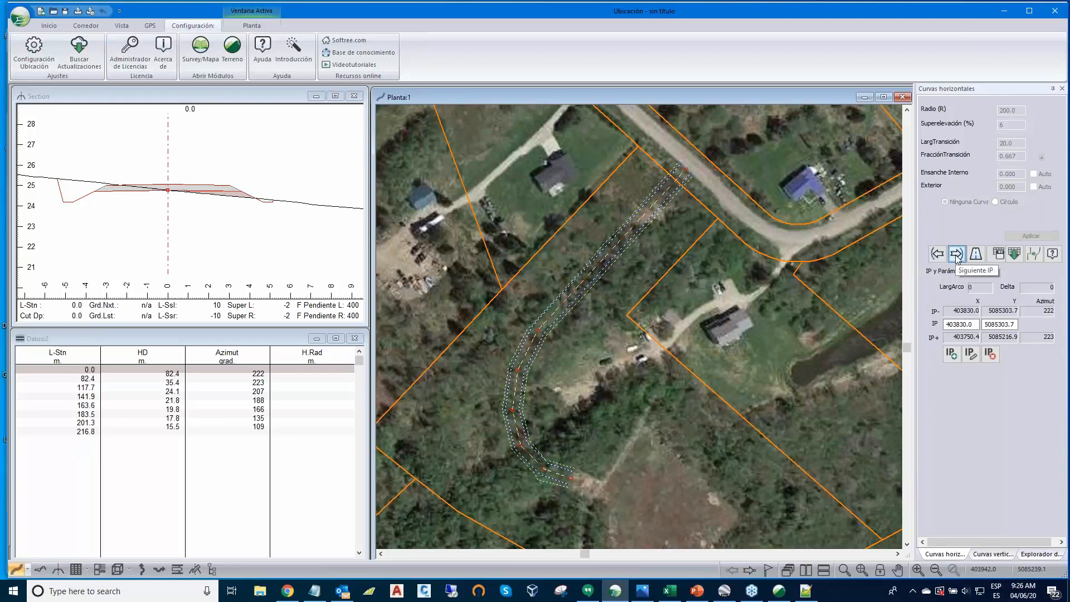
click(957, 254)
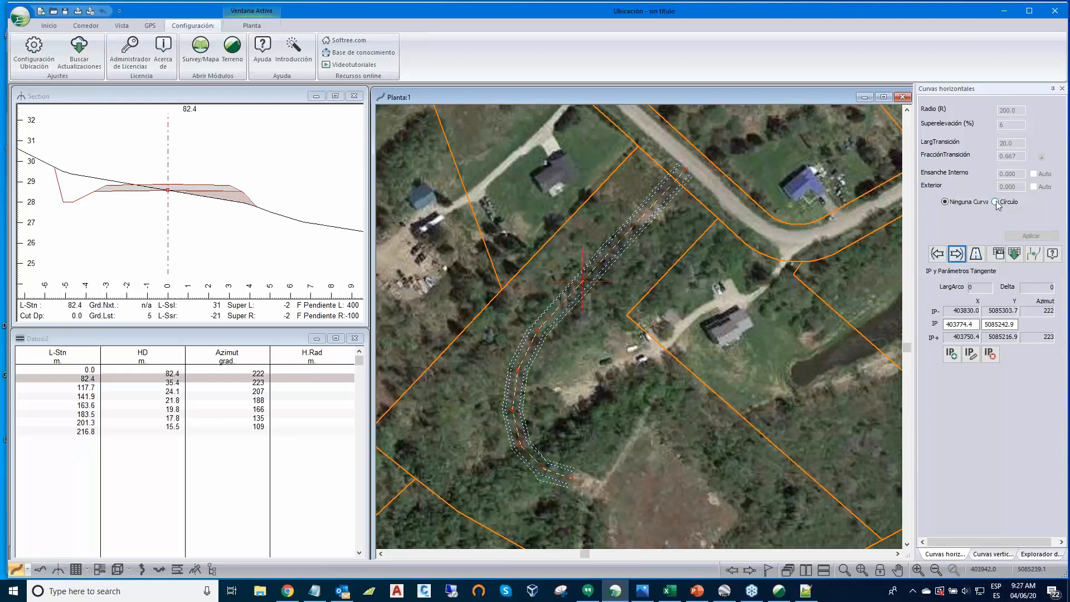
click(996, 202)
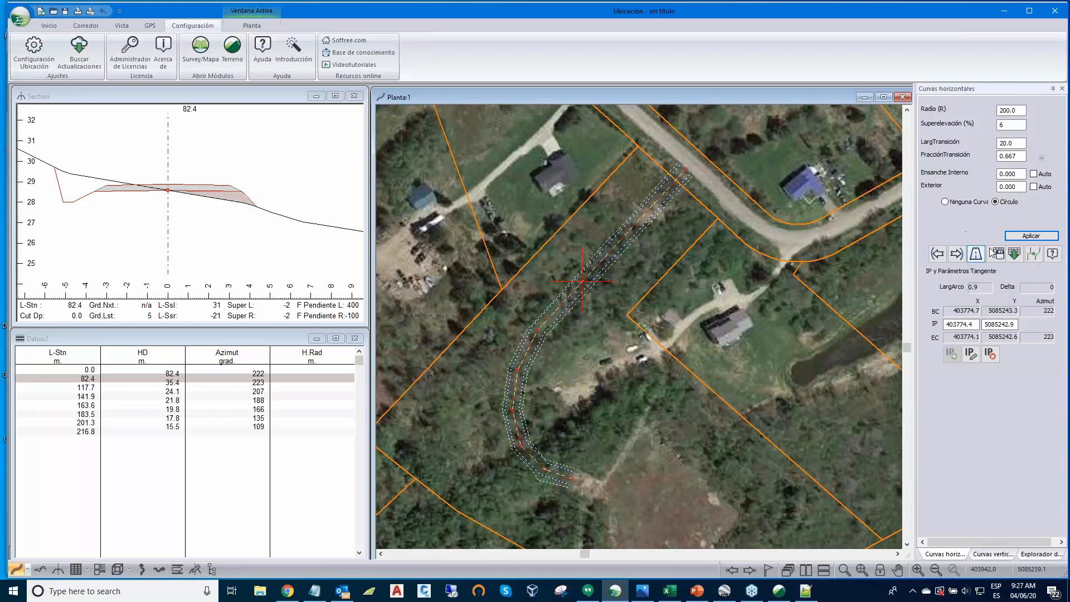
click(1029, 236)
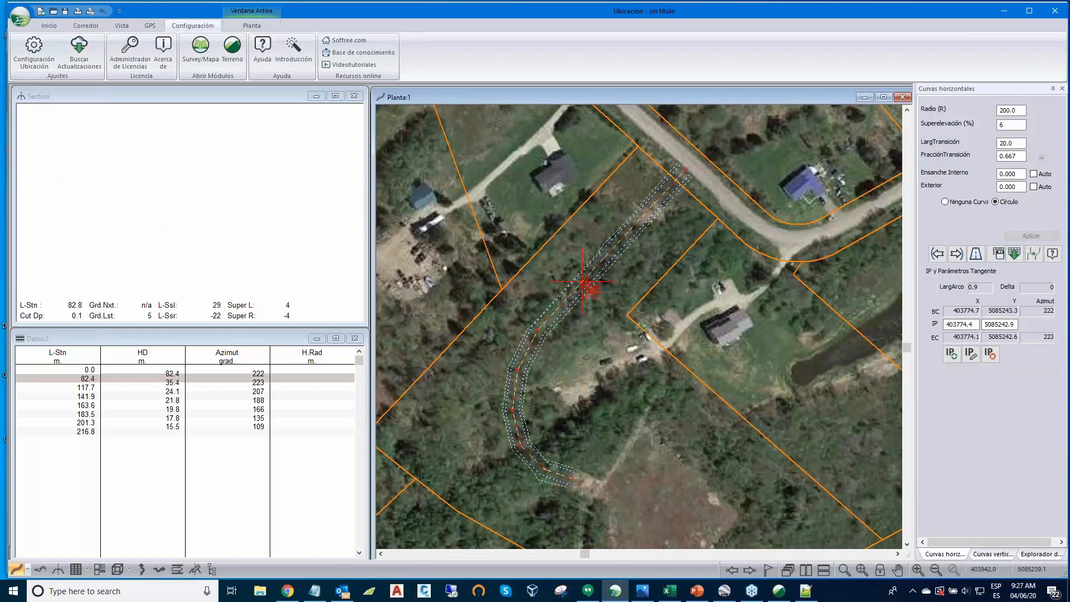
- Apply a circular horizontal curve with a radius of 100 to the next IP, at station 117.7
click(955, 254)
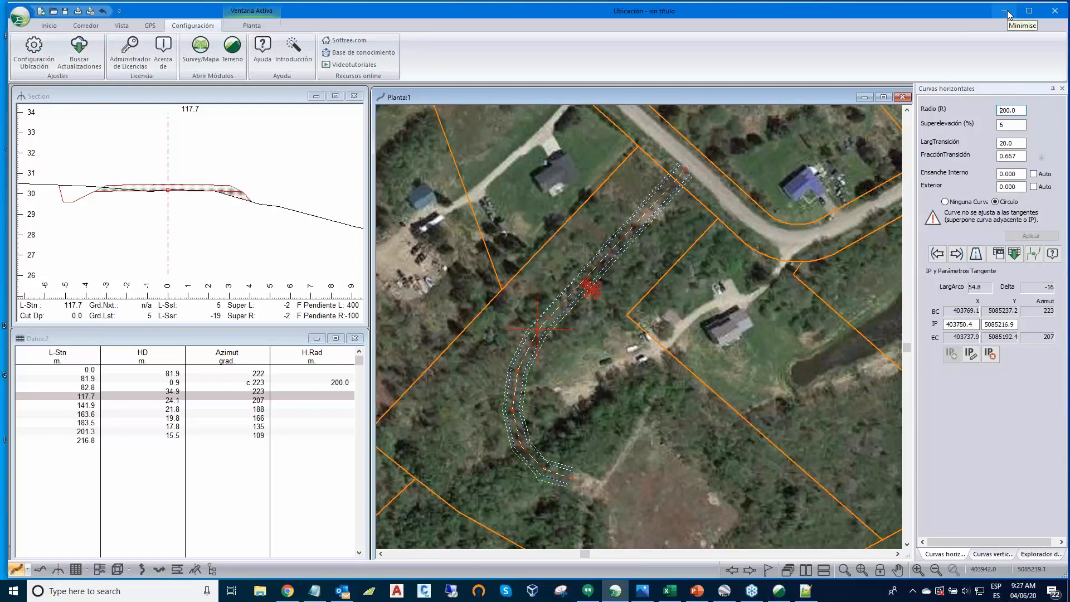
text(1)
key(Delete)
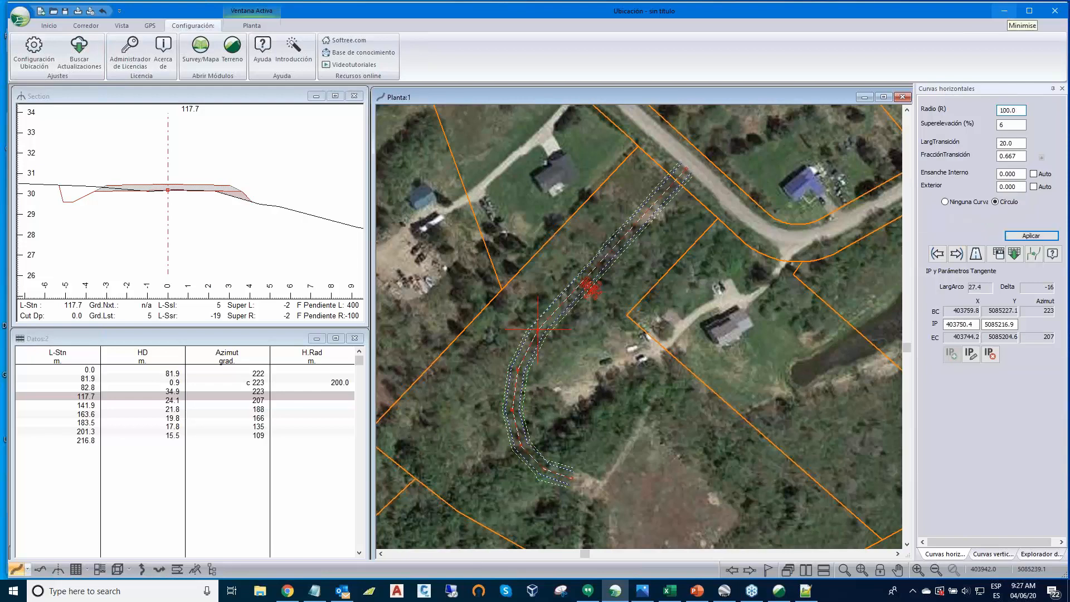
click(1031, 236)
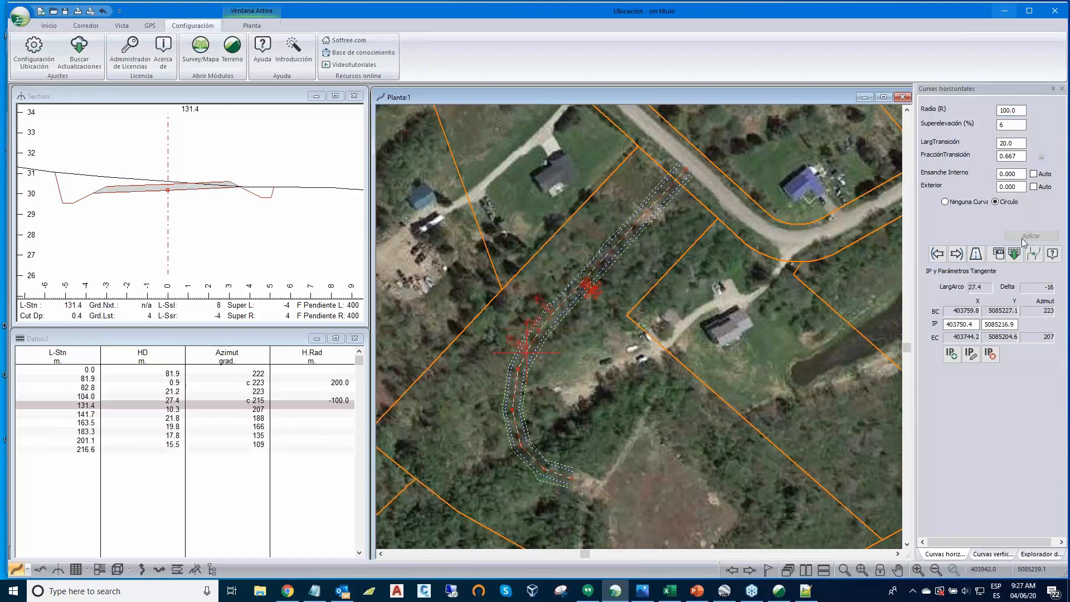
- Apply a circular horizontal curve with a radius of 30 to the IP at station 141.7
click(956, 254)
click(956, 254)
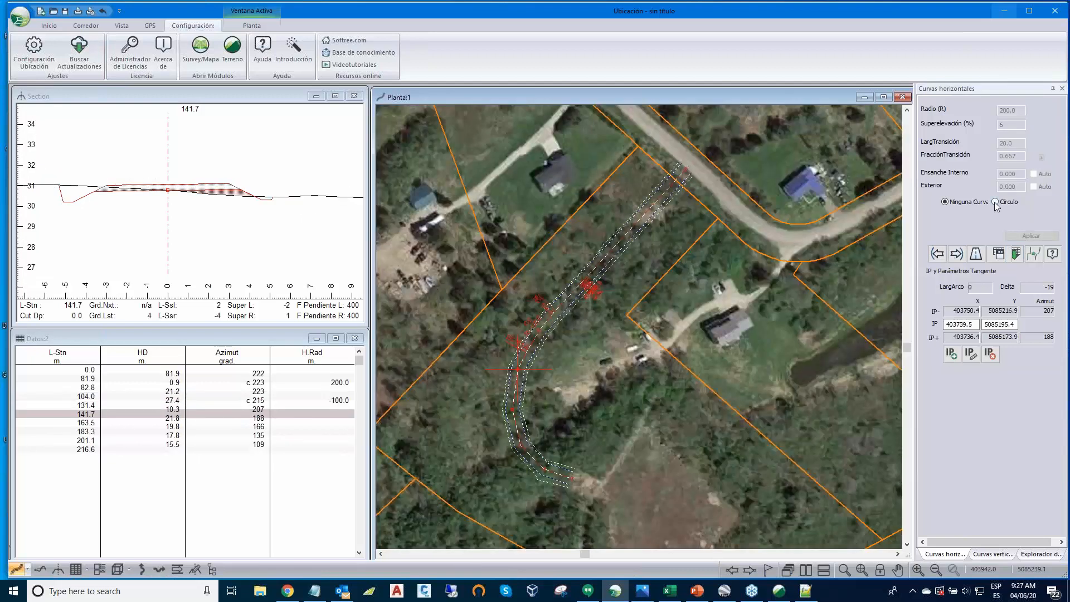
click(1002, 110)
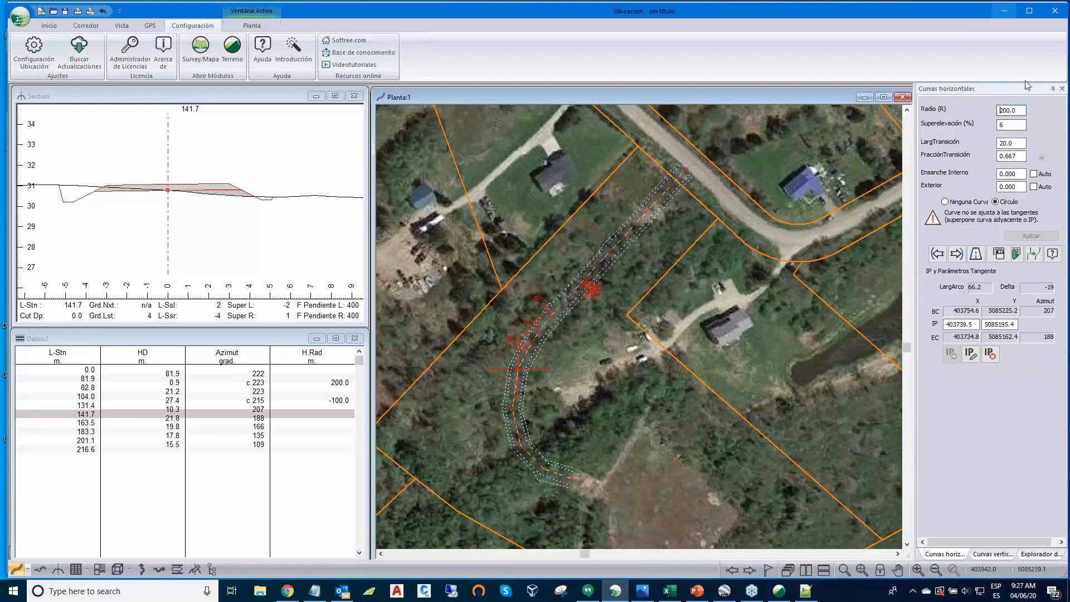
key(Delete)
text(1)
key(BackSpace)
key(Delete)
text(3)
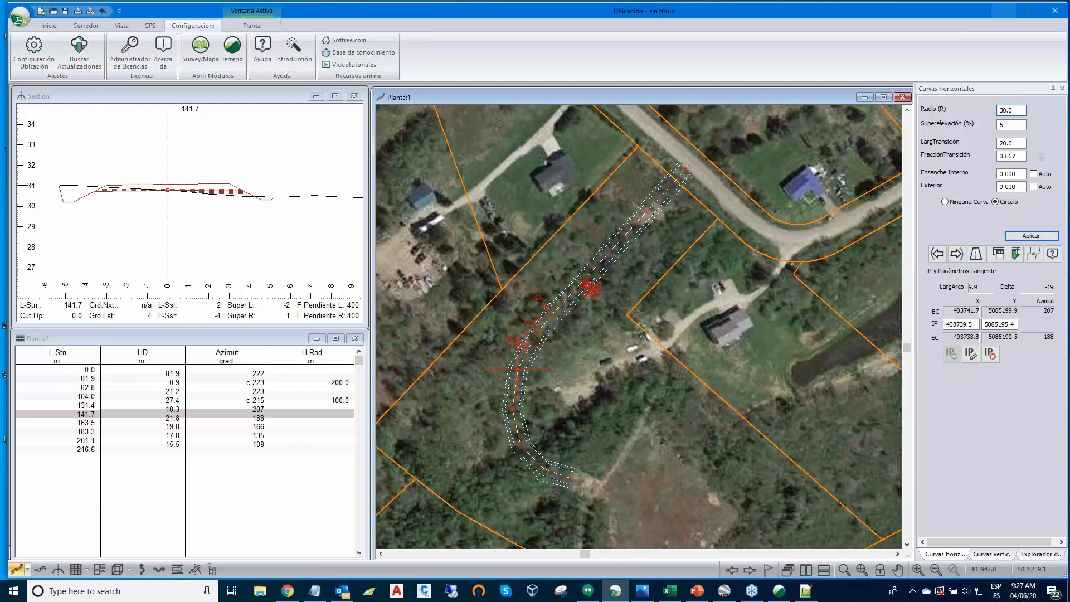
click(1031, 235)
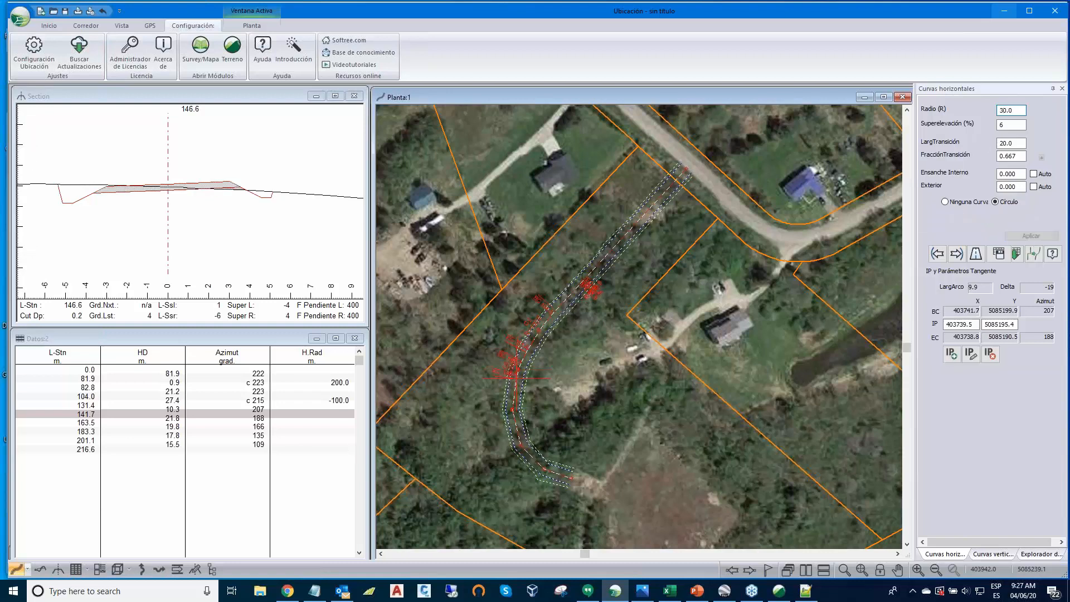
- Apply a circular horizontal curve with a radius of 30 to the next IP, at station 163.4
click(956, 254)
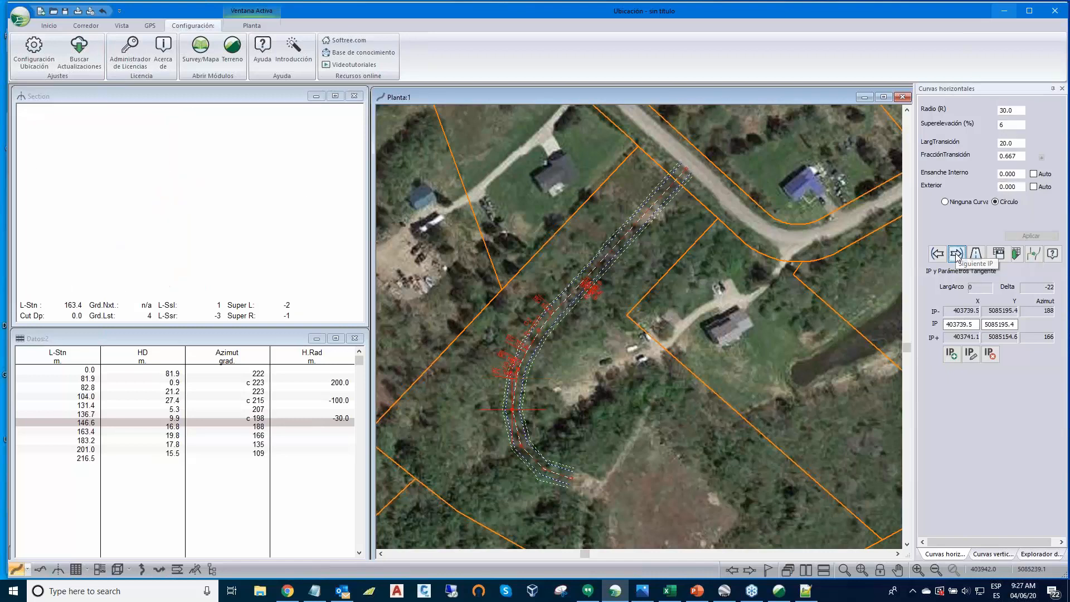
click(1001, 111)
text(3)
key(Delete)
key(Delete)
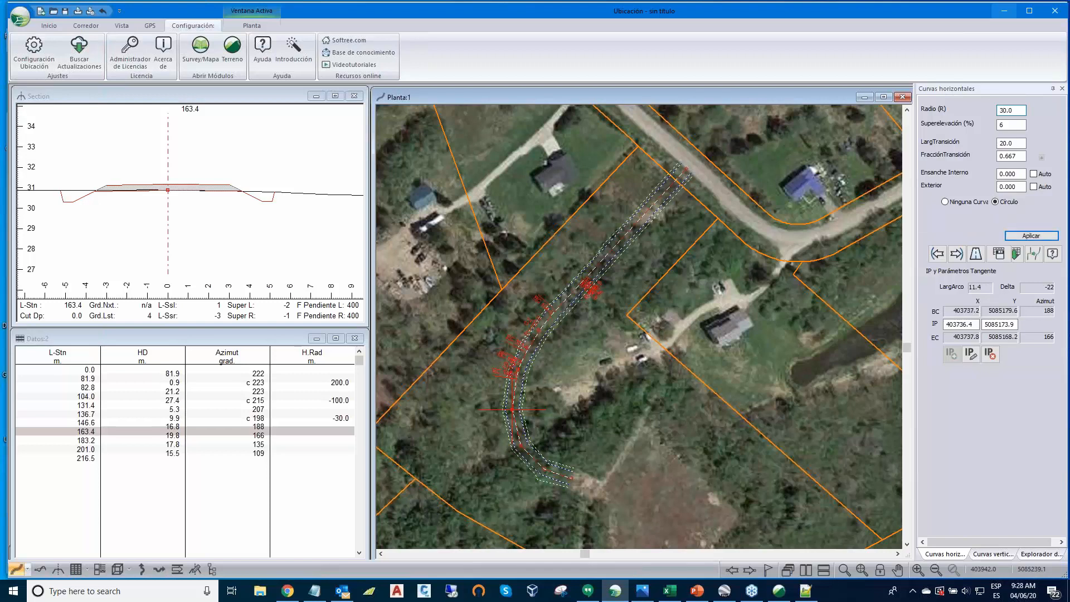
click(1013, 236)
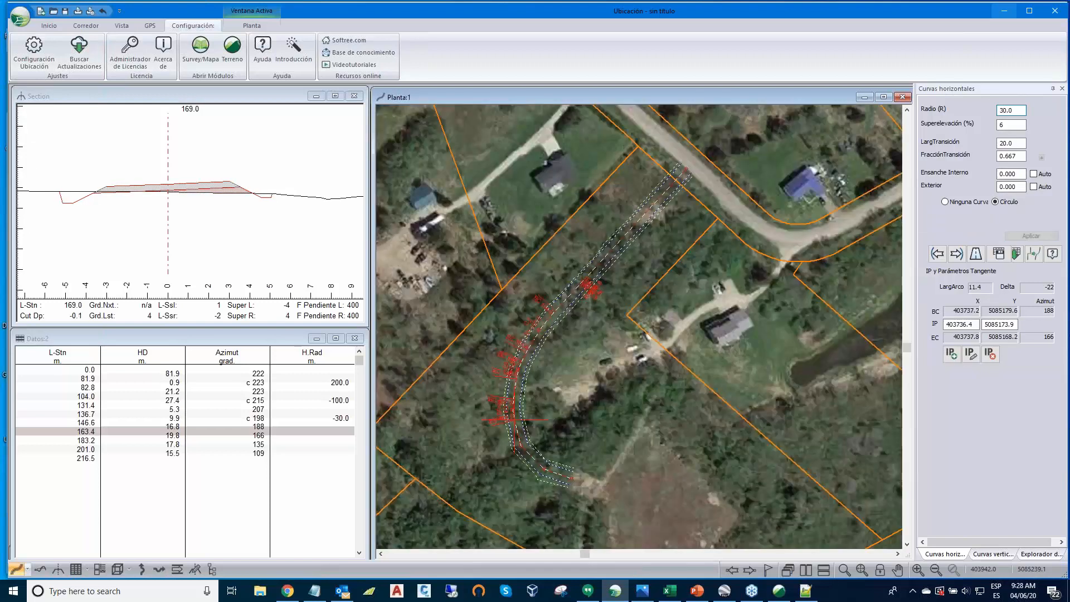
- Apply a circular horizontal curve with a radius of 20 to the IP at station 183.1
click(956, 254)
click(995, 203)
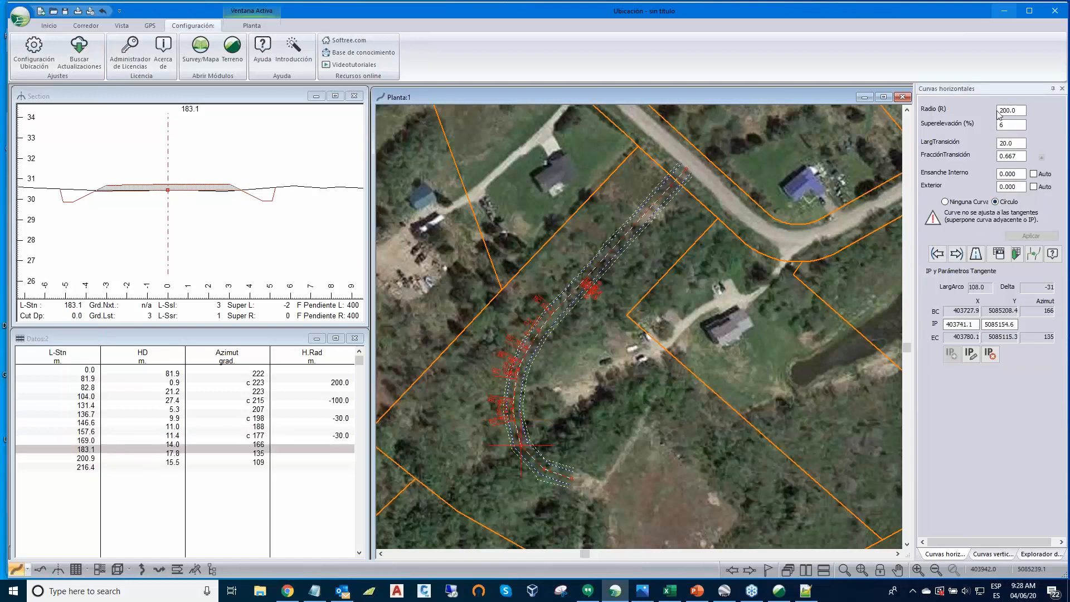
click(999, 110)
key(Delete)
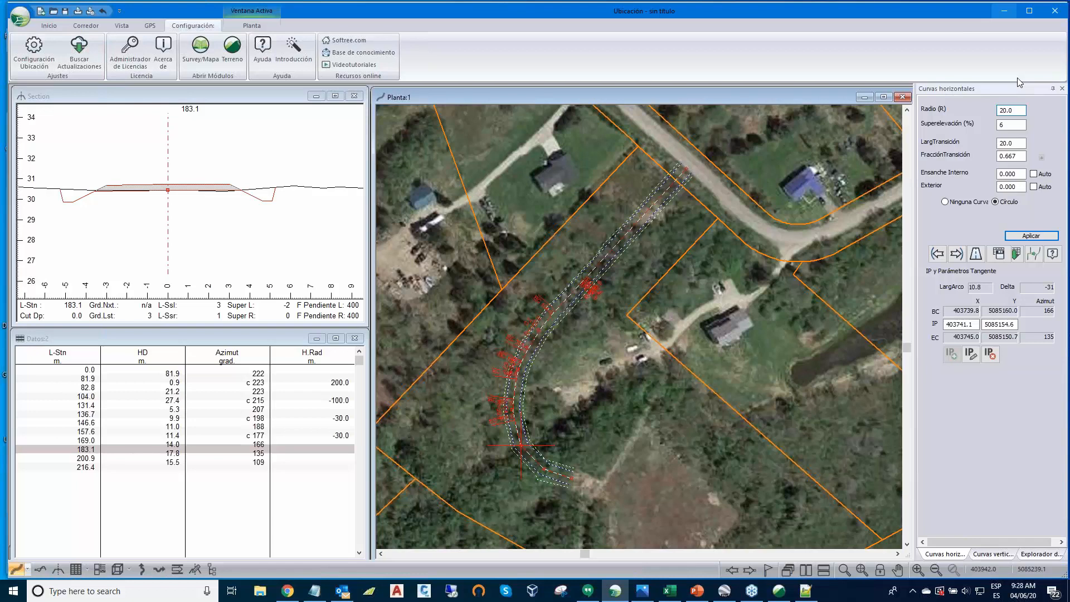
click(1015, 238)
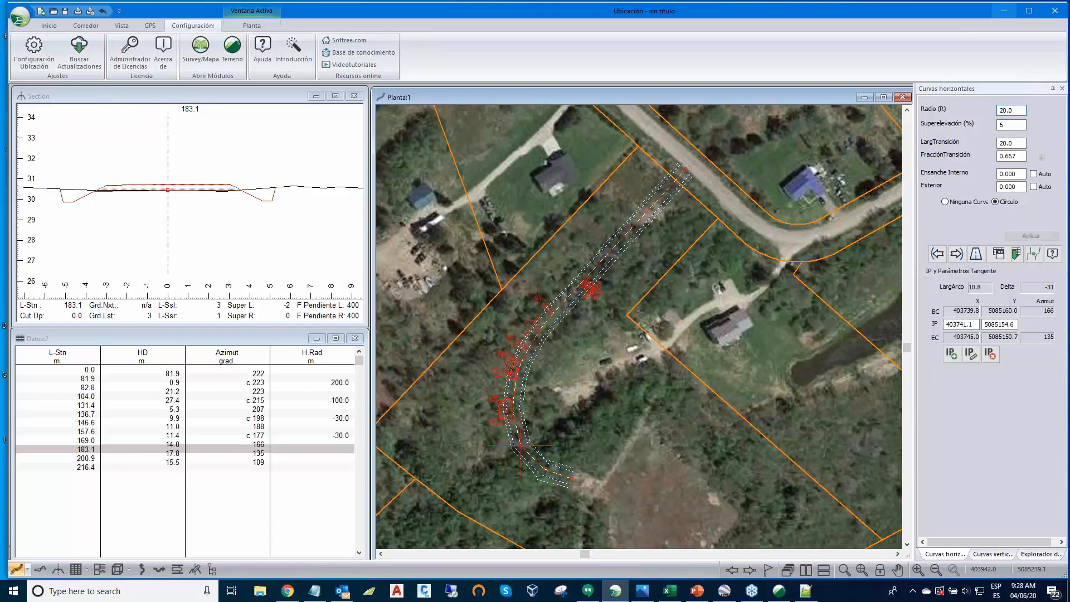
- Apply a circular horizontal curve with a radius of 20 to the IP at station 200.6
click(956, 254)
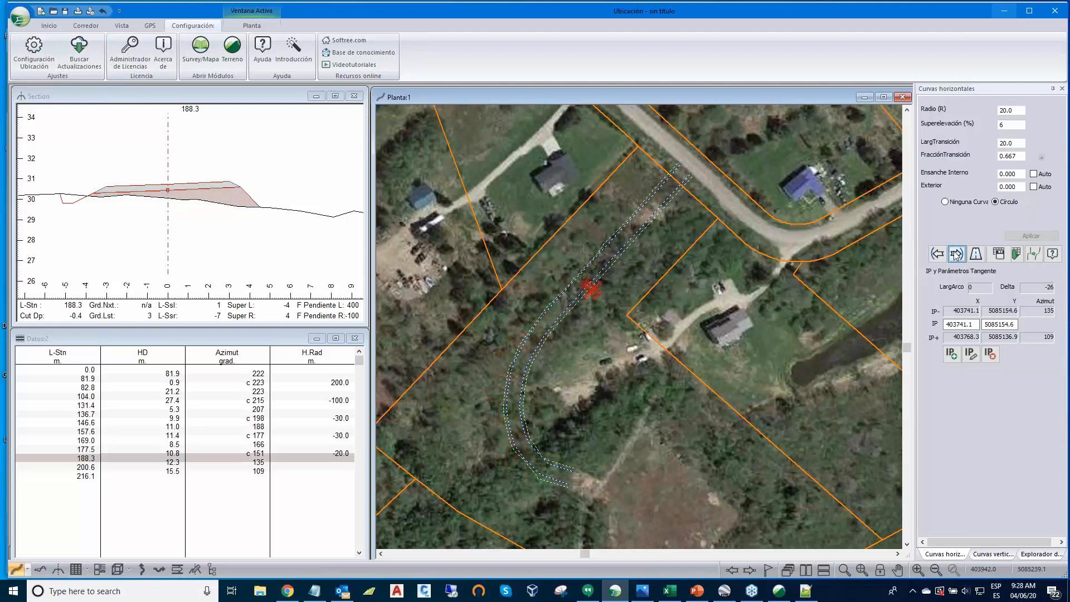
click(995, 201)
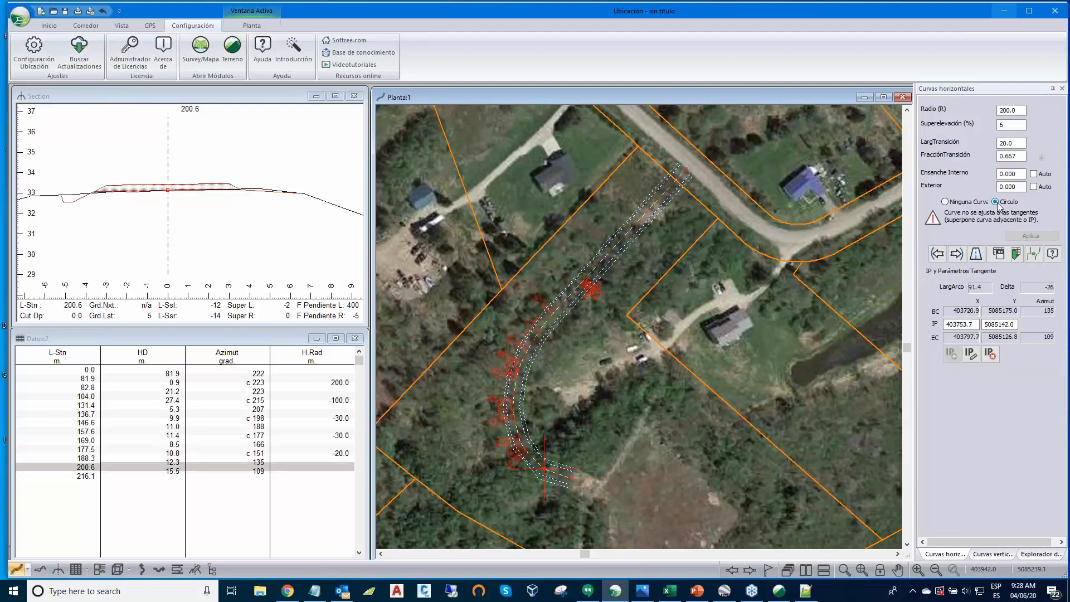
key(Delete)
key(Return)
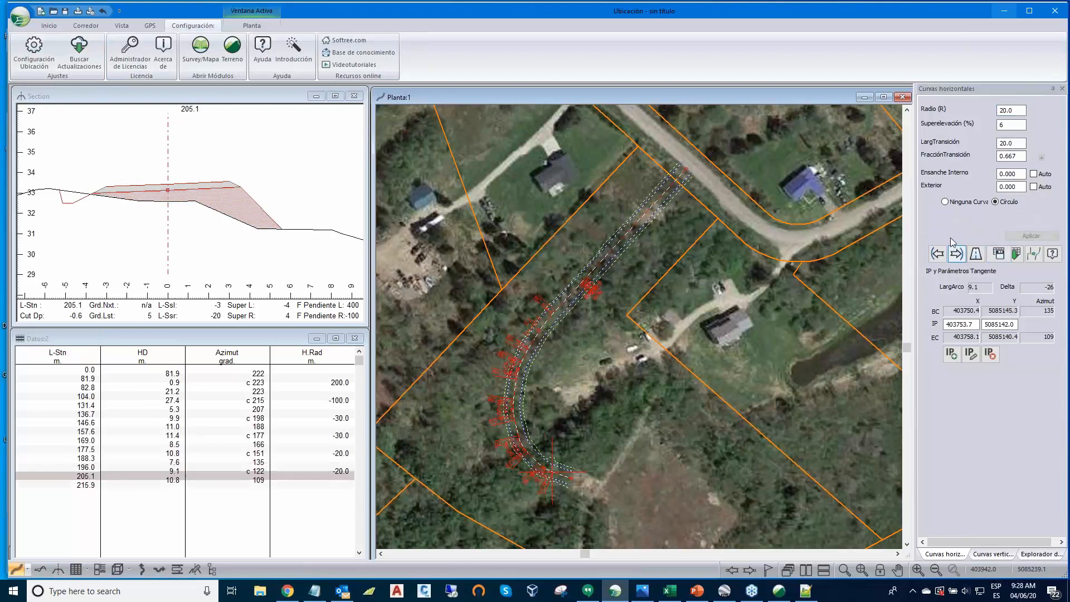
- Advance to the route's end point at station 215.9 and bring up the plan view's tool choices
click(955, 255)
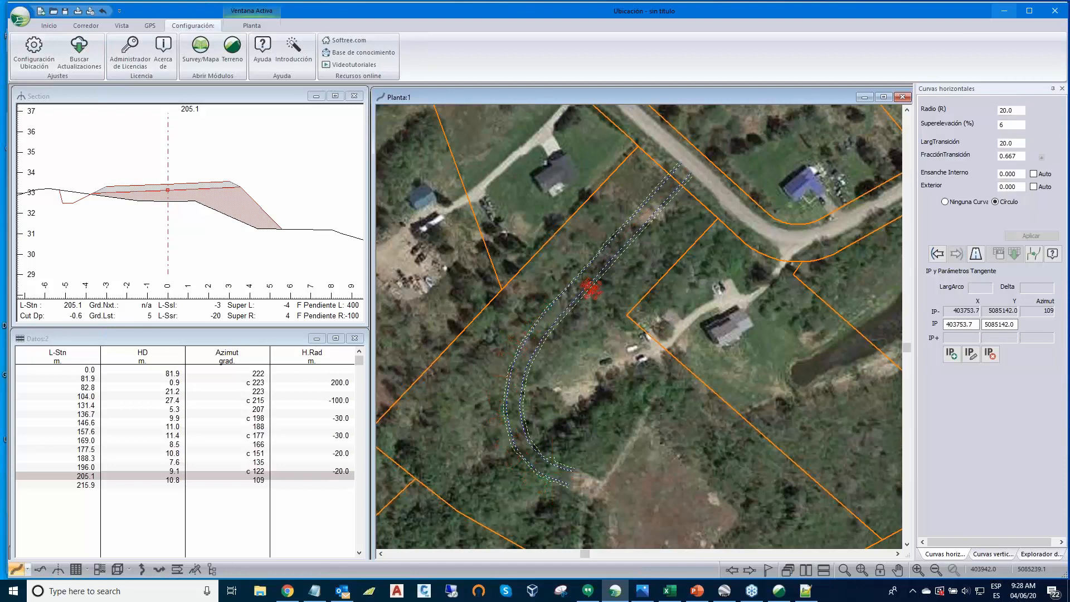
scroll(603, 440, up, 1)
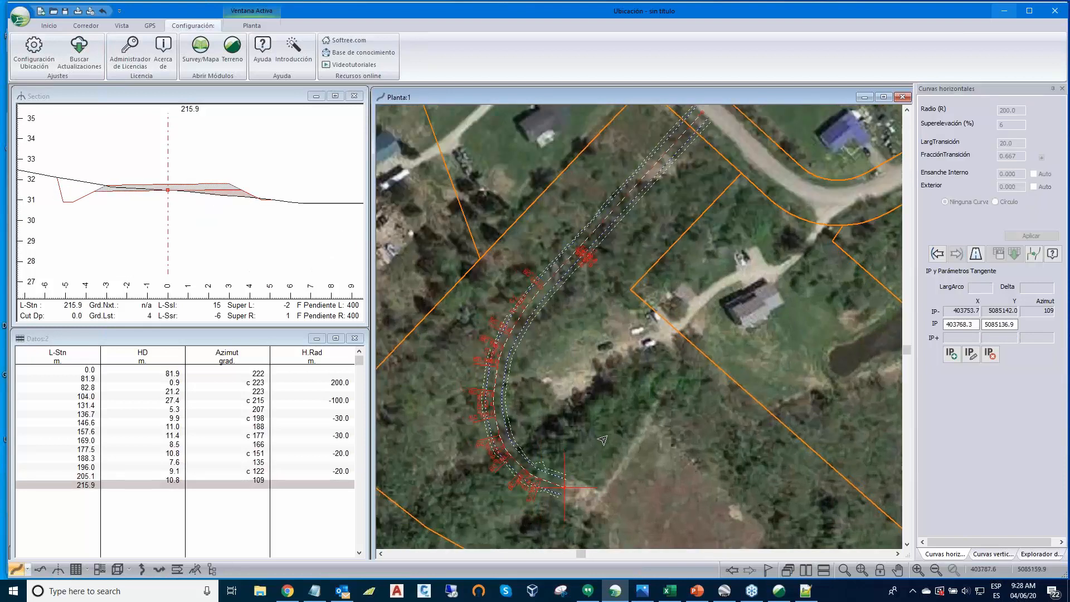
middle_drag(602, 440, 596, 380)
right_click(558, 258)
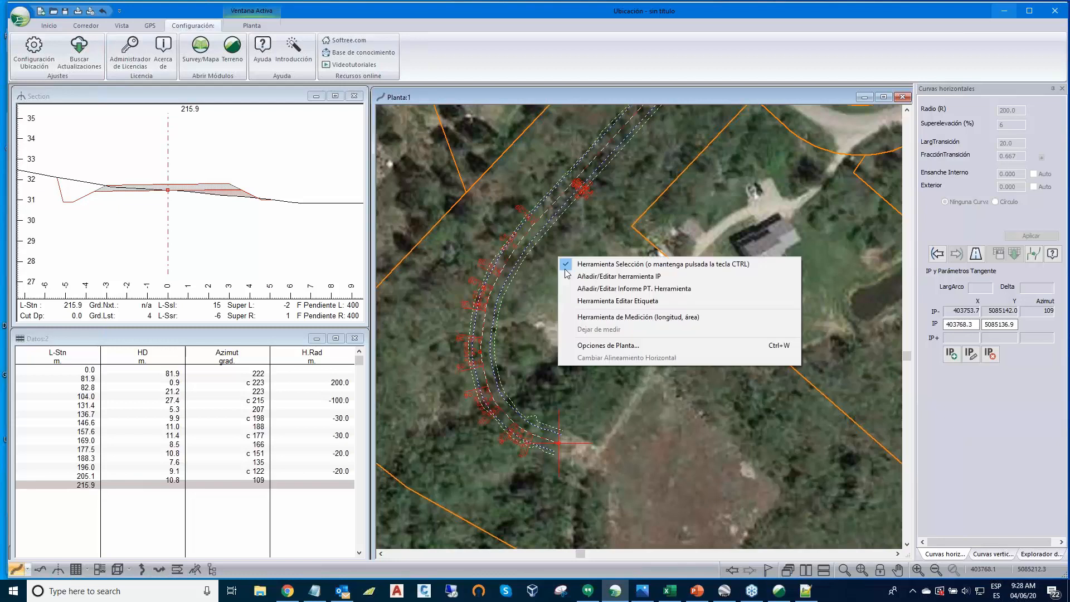
- Turn off the labels (Etiquetas) along the road alignment in the plan window options
click(594, 346)
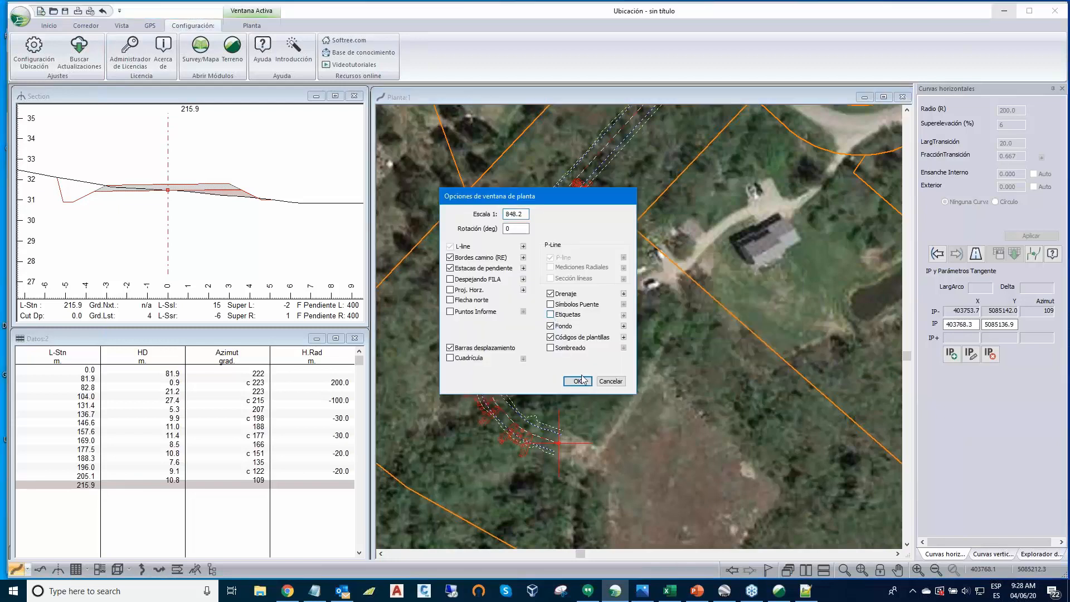
click(577, 381)
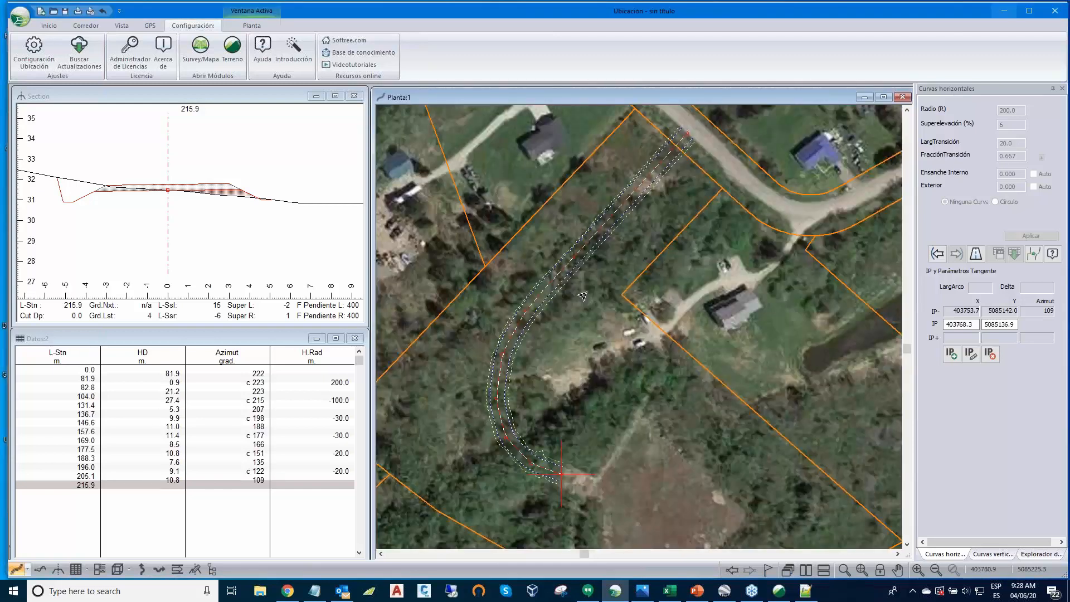
- Examine the road edges and slope stakes along the alignment from its upper stretch to its southern end
scroll(582, 296, up, 1)
scroll(590, 234, up, 1)
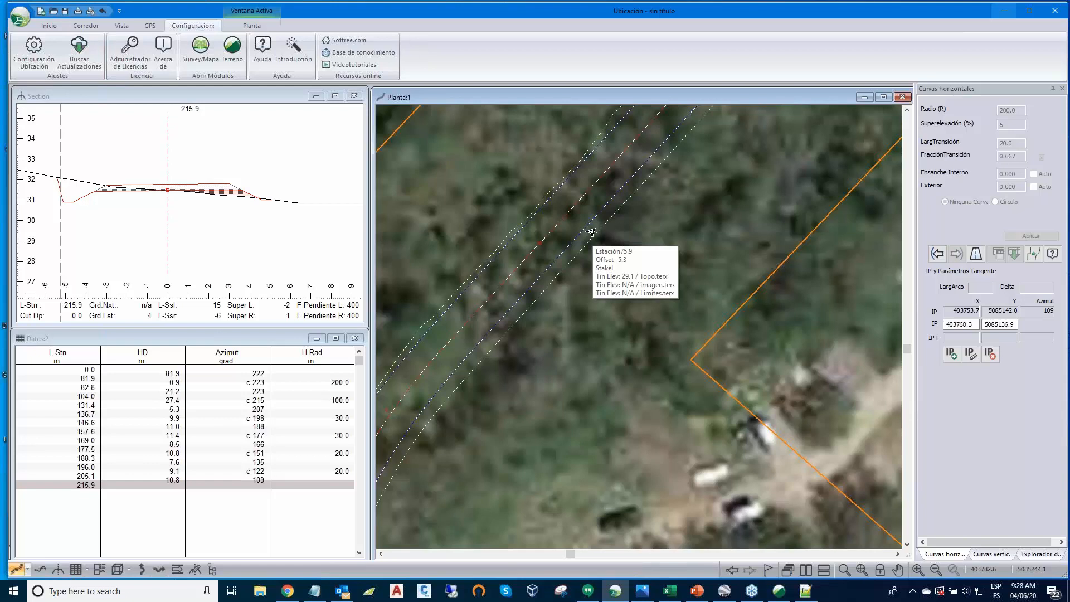
scroll(590, 232, down, 1)
middle_drag(524, 289, 720, 179)
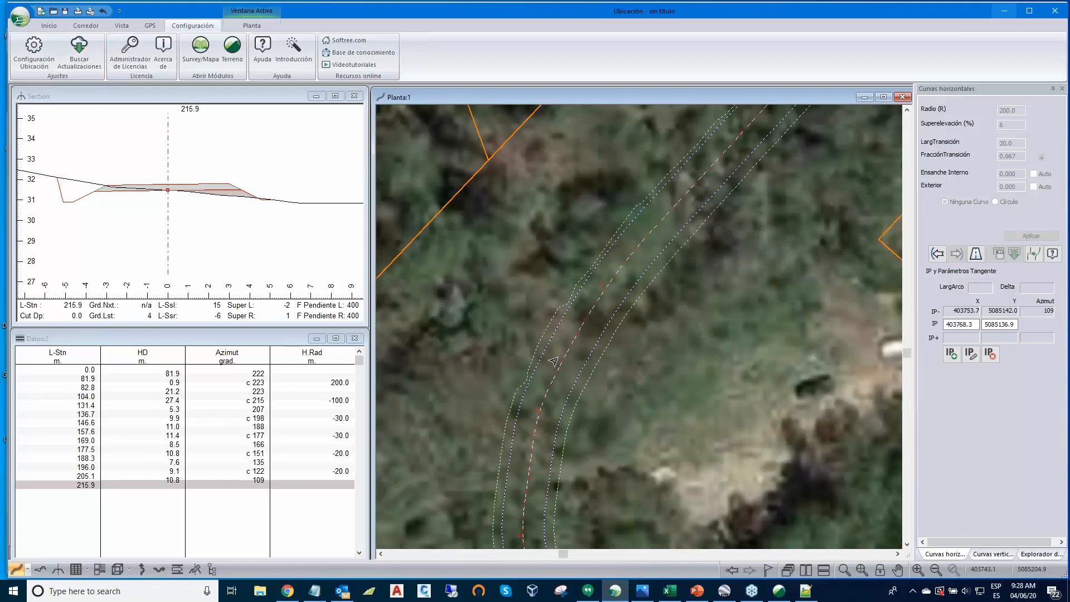
middle_drag(564, 352, 583, 264)
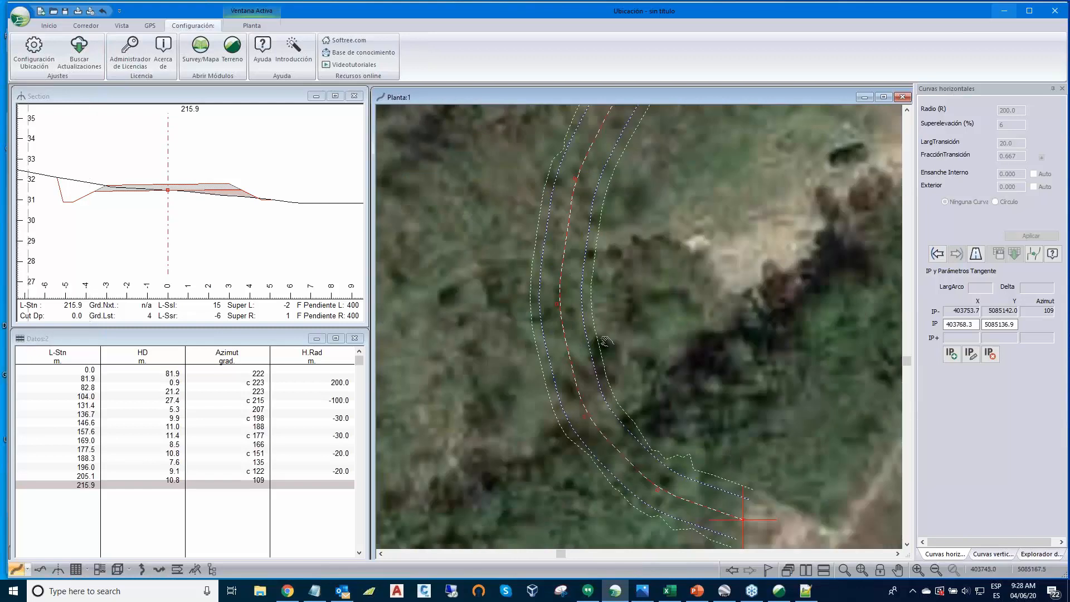
middle_drag(605, 341, 579, 237)
scroll(579, 238, down, 2)
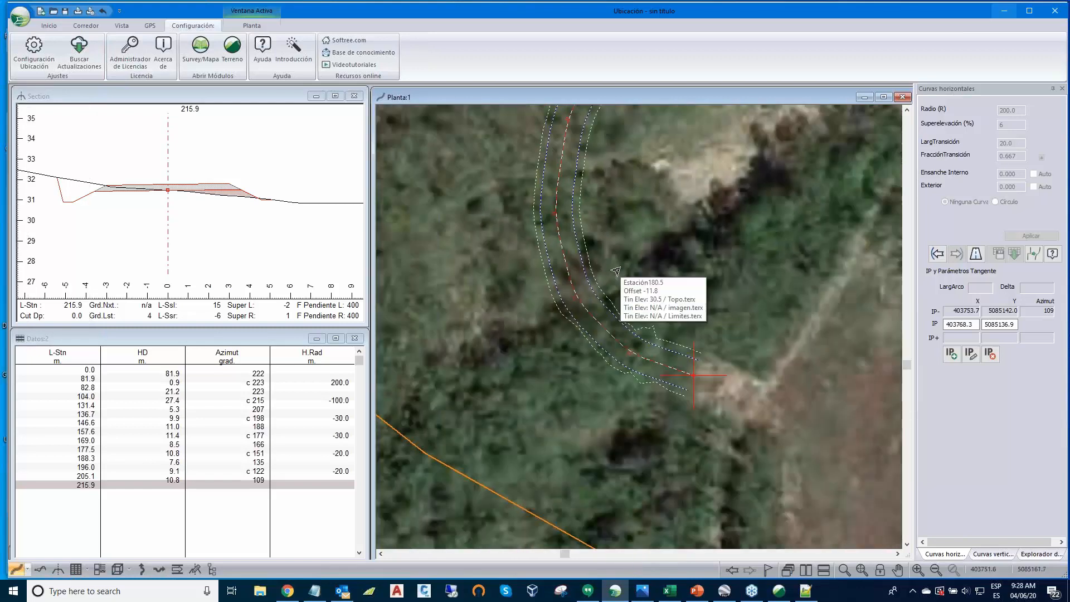
scroll(616, 271, down, 1)
scroll(693, 212, down, 1)
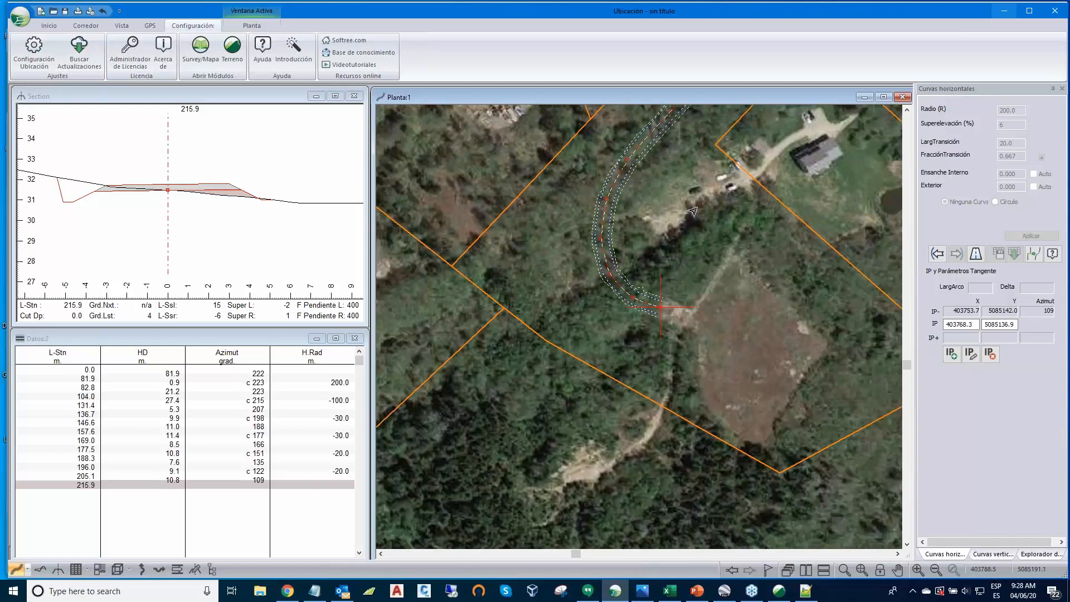
- Examine the whole alignment against the parcel boundaries, the existing road and the aerial image
middle_drag(692, 211, 652, 281)
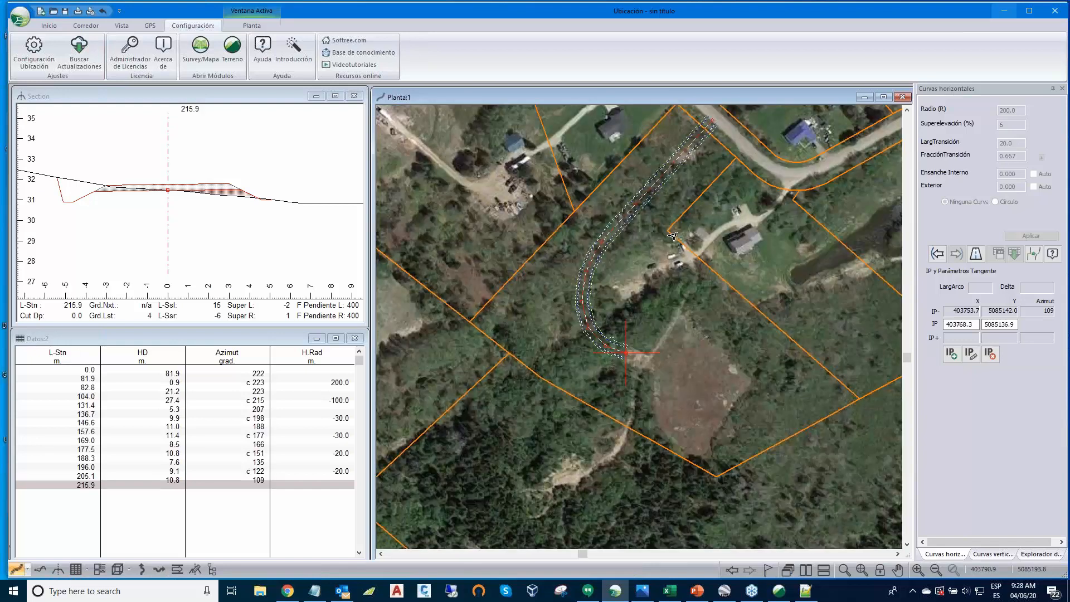
scroll(673, 237, down, 1)
middle_drag(672, 236, 588, 296)
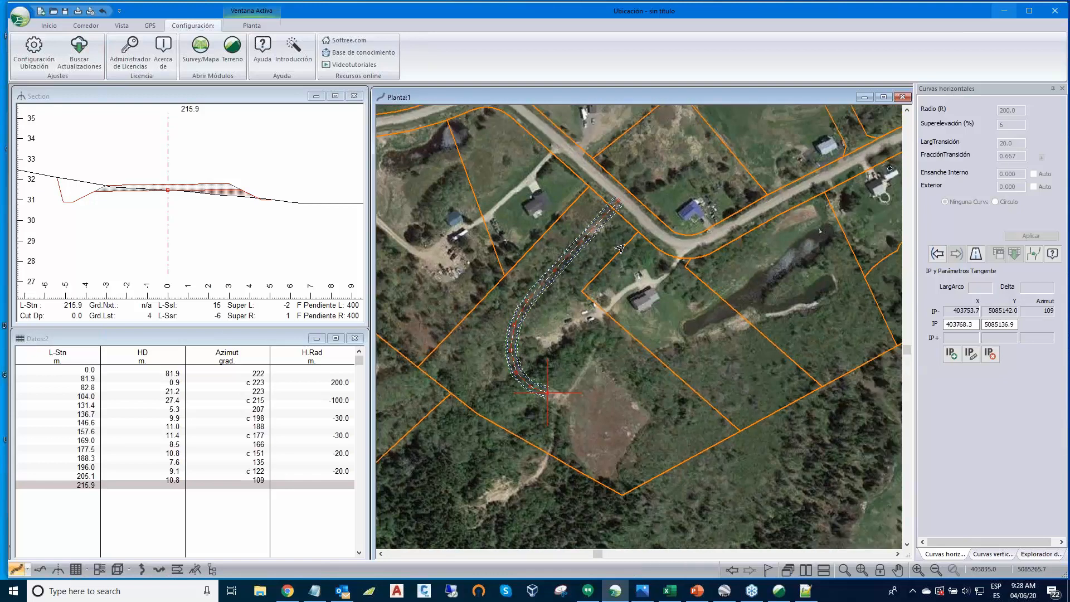
middle_drag(620, 249, 611, 258)
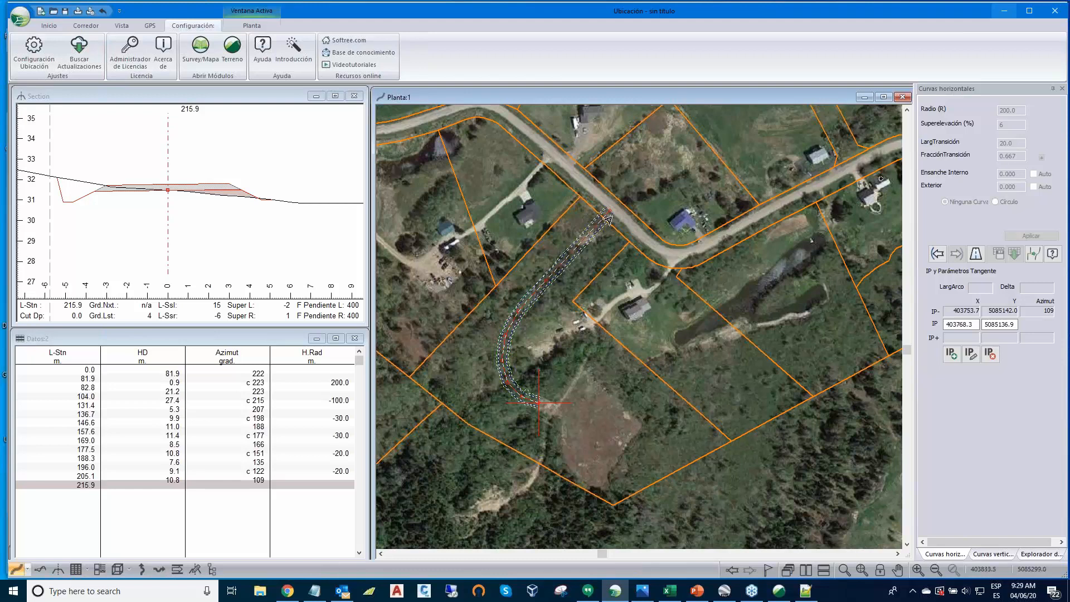
scroll(608, 219, up, 1)
scroll(608, 219, up, 1)
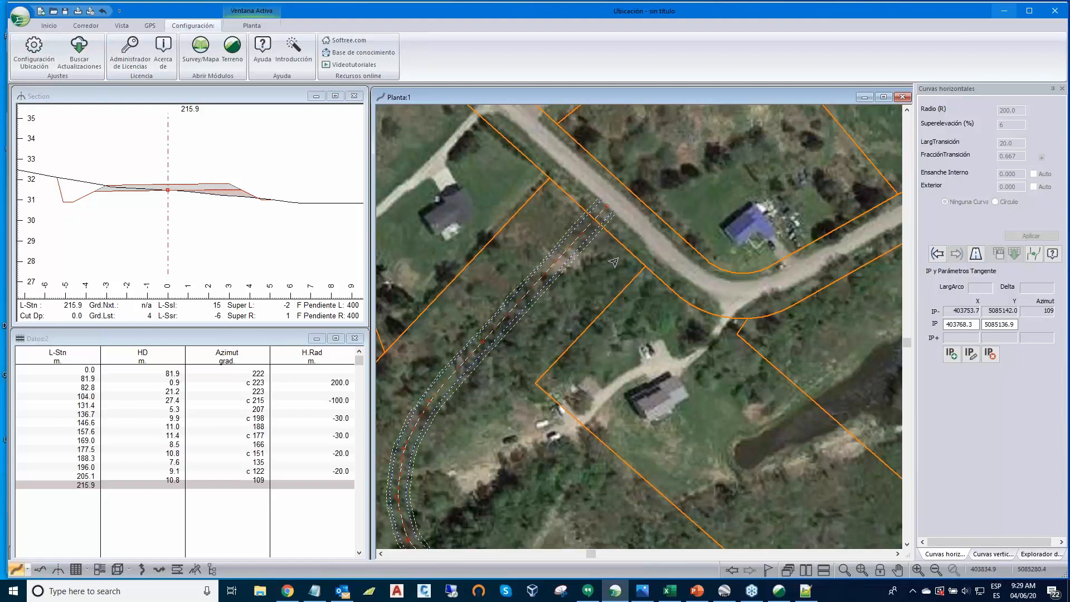
scroll(613, 261, up, 1)
scroll(613, 208, down, 1)
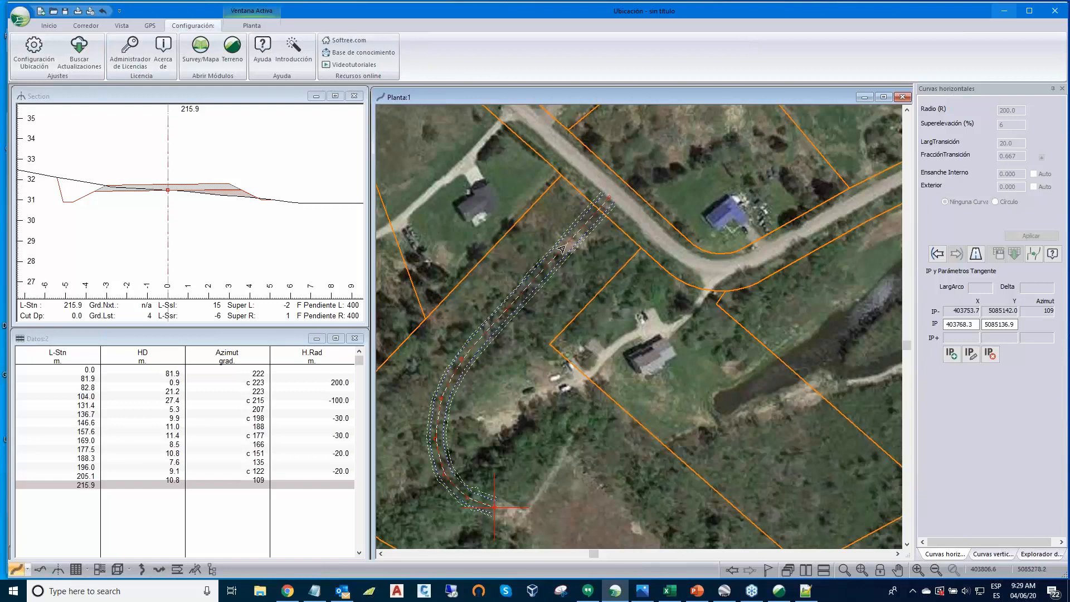
scroll(549, 330, up, 2)
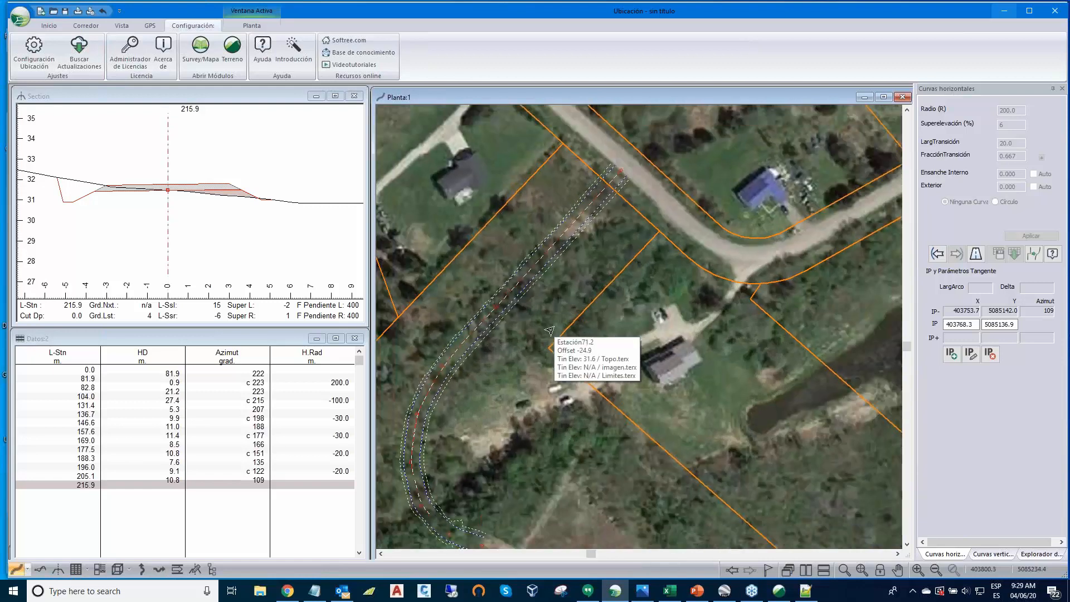
scroll(549, 330, down, 1)
scroll(549, 330, down, 1)
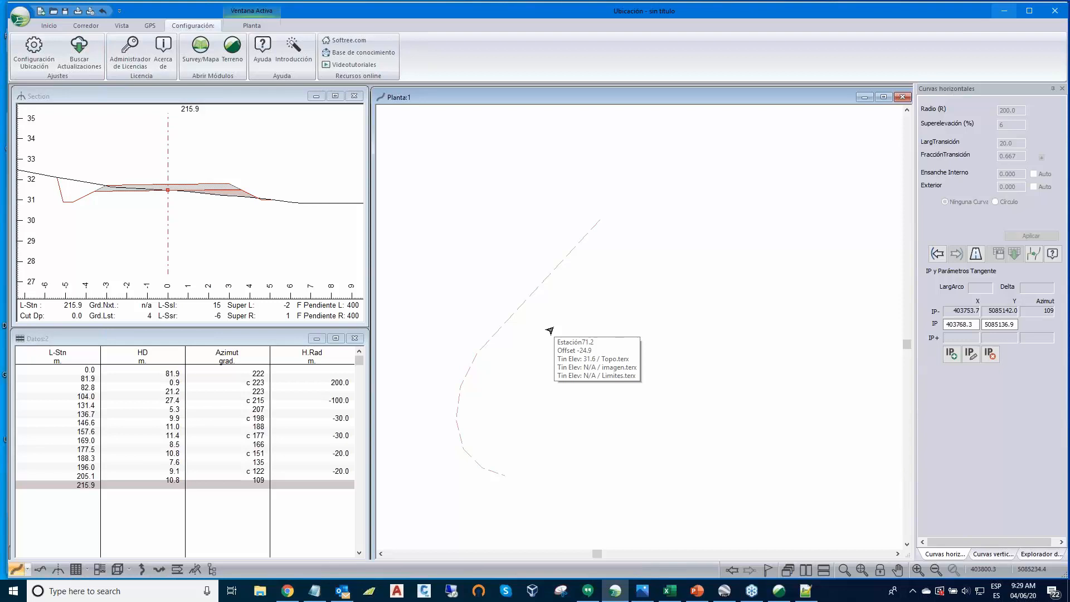
scroll(549, 330, down, 1)
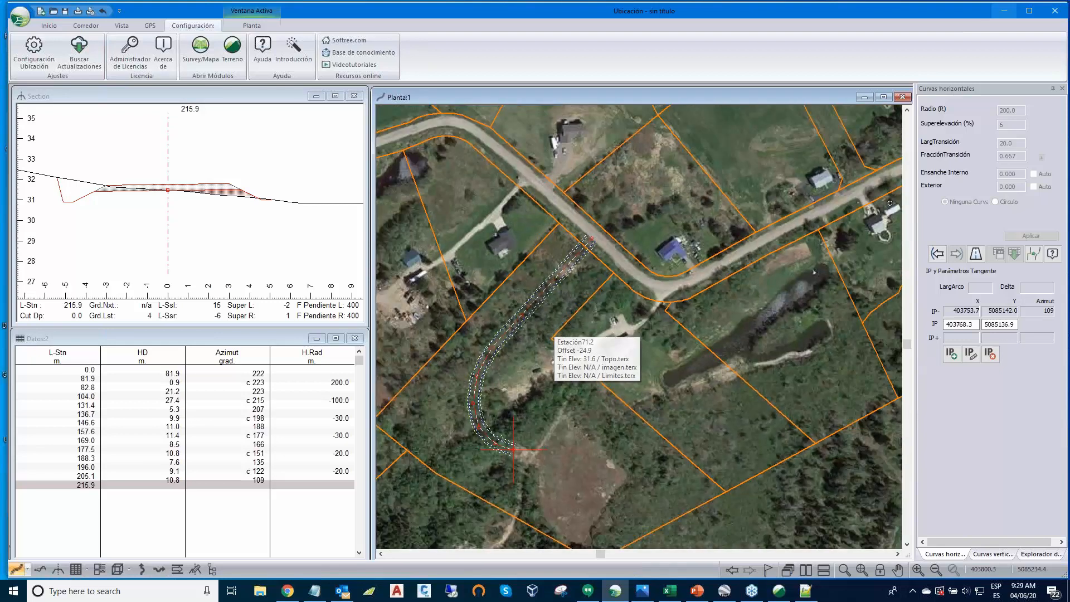
middle_drag(549, 330, 626, 281)
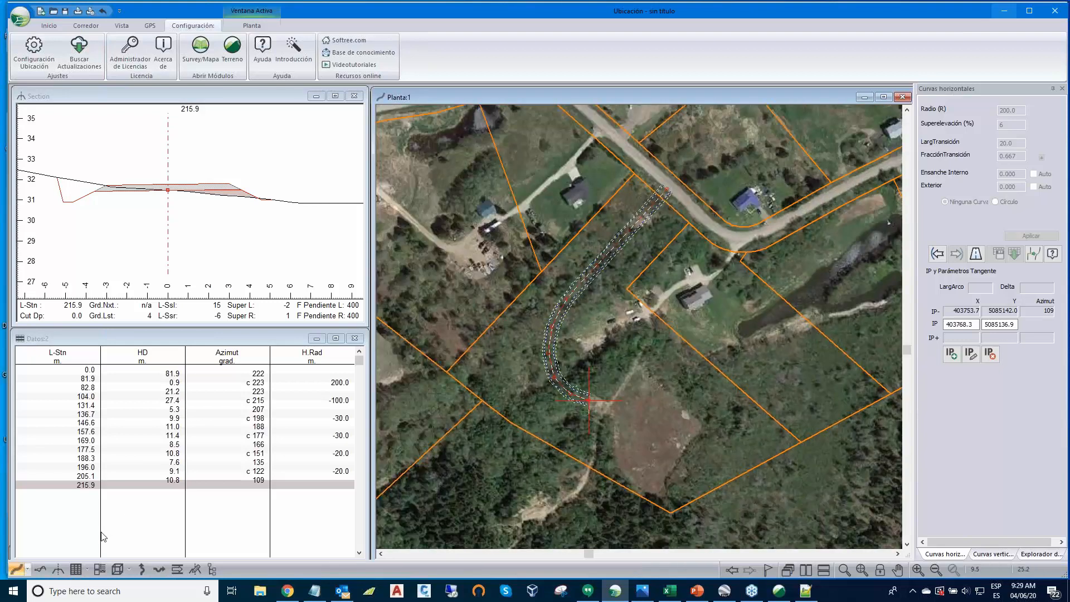
- Bring up the Multi-Plot sheet layout and set its page size to Size D
click(99, 569)
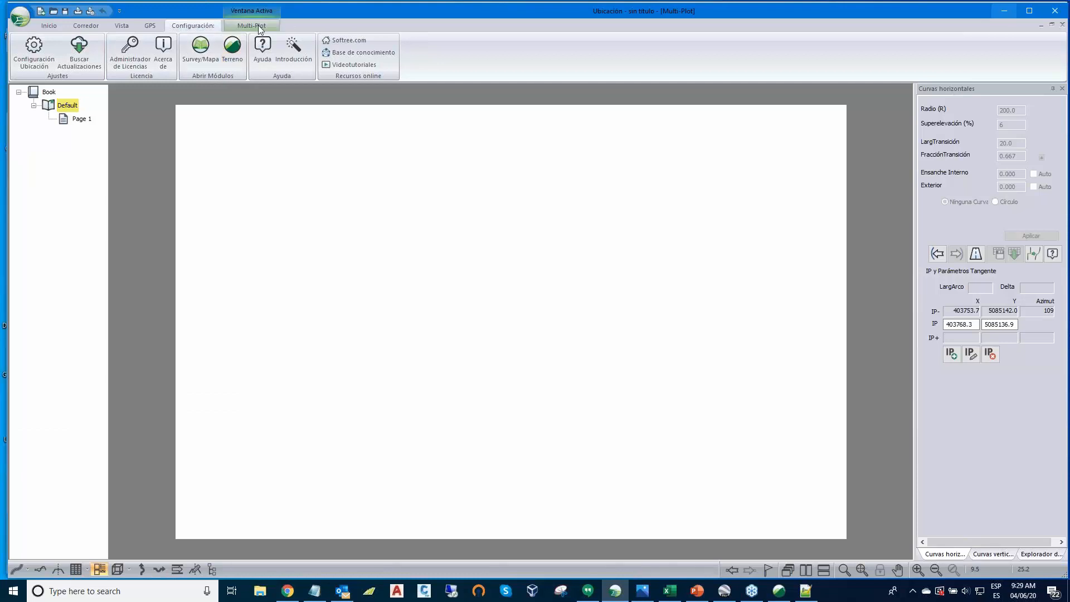
click(258, 26)
click(29, 53)
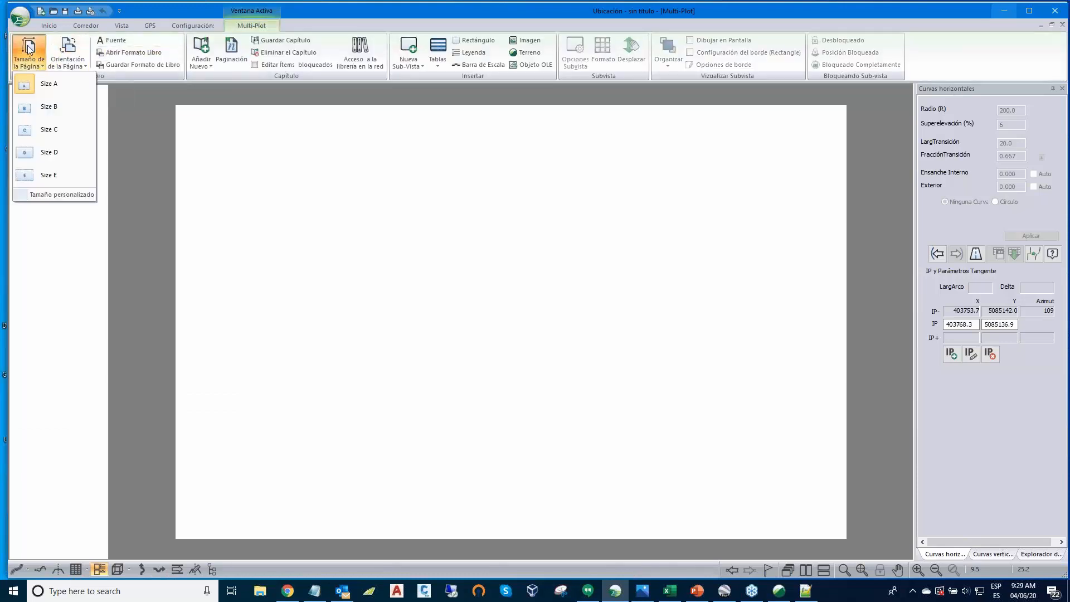
click(39, 152)
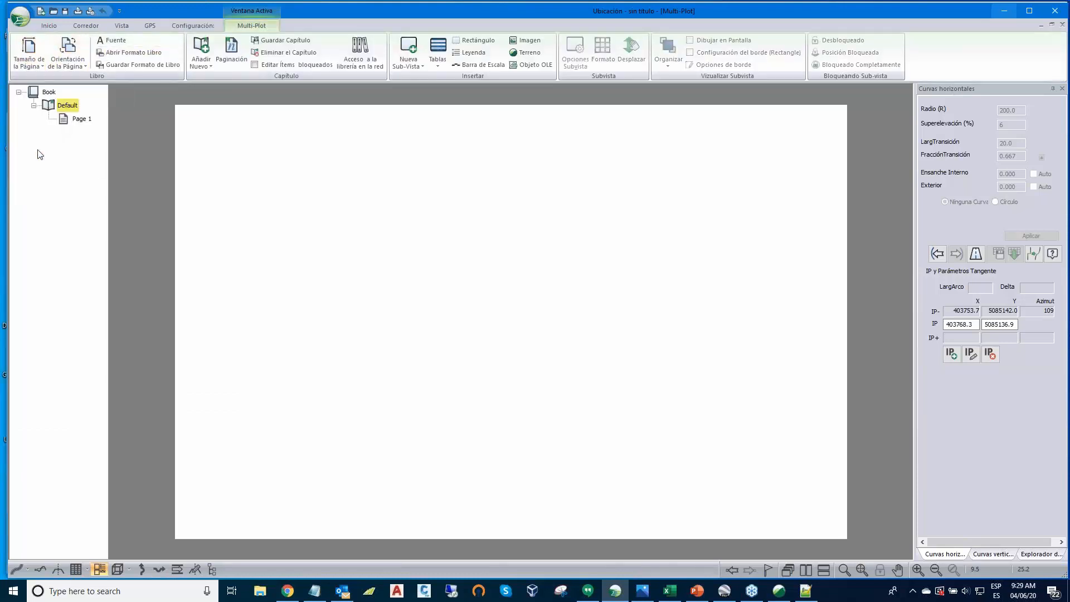
- Add the D_Size_Plan_Profile-1 chapter from the online library to the plot book
click(358, 47)
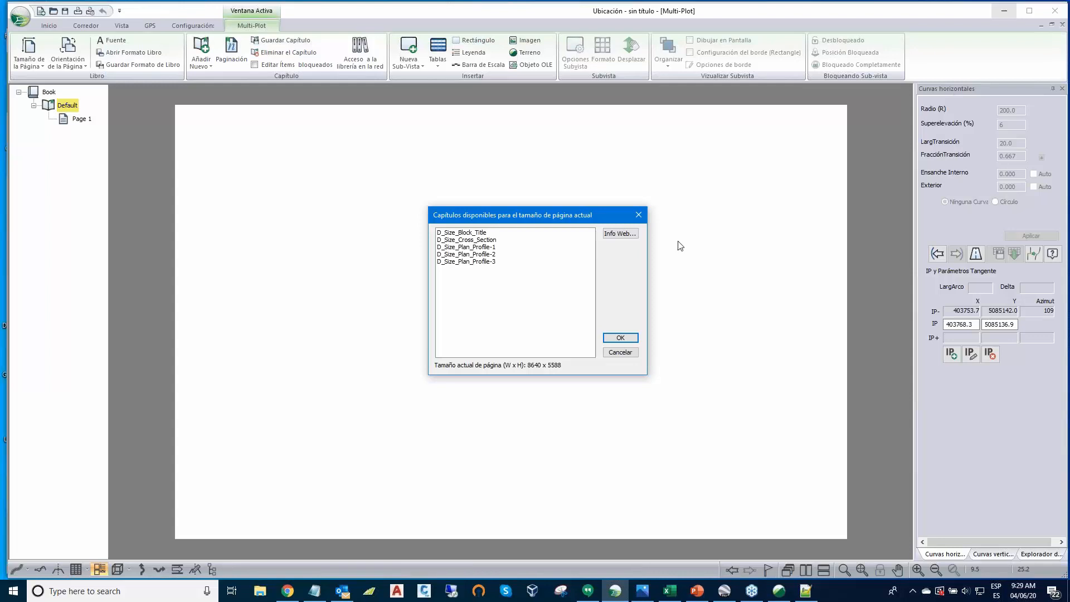
click(486, 247)
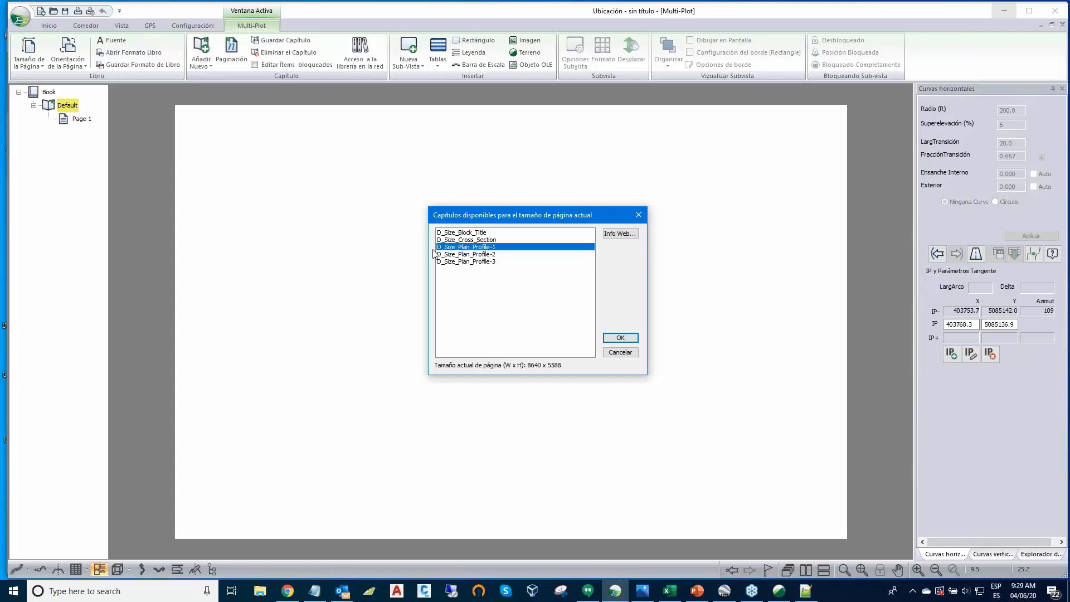
click(620, 338)
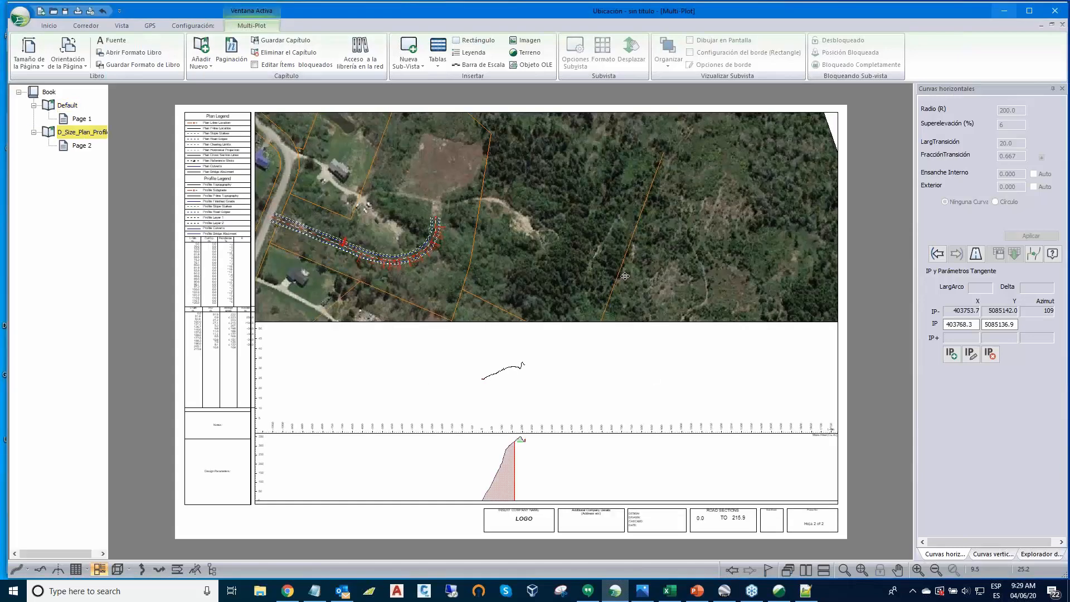
middle_drag(625, 276, 642, 278)
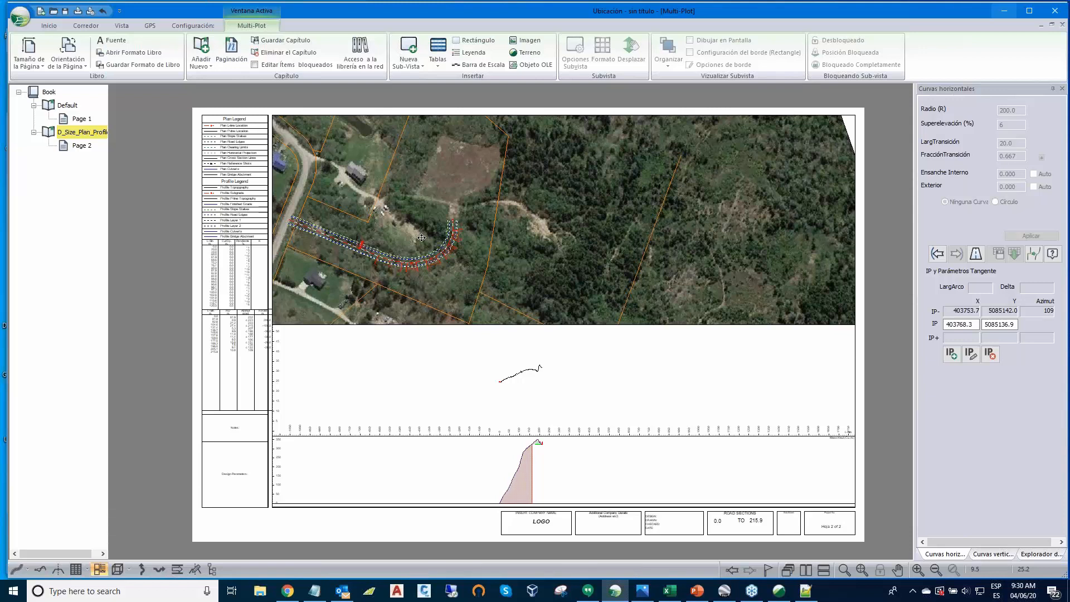
- Export the design as the AVENZA archive (*.zip) Topo in the 5-Webminar\Webminar folder, accepting the rotated plan view
click(20, 24)
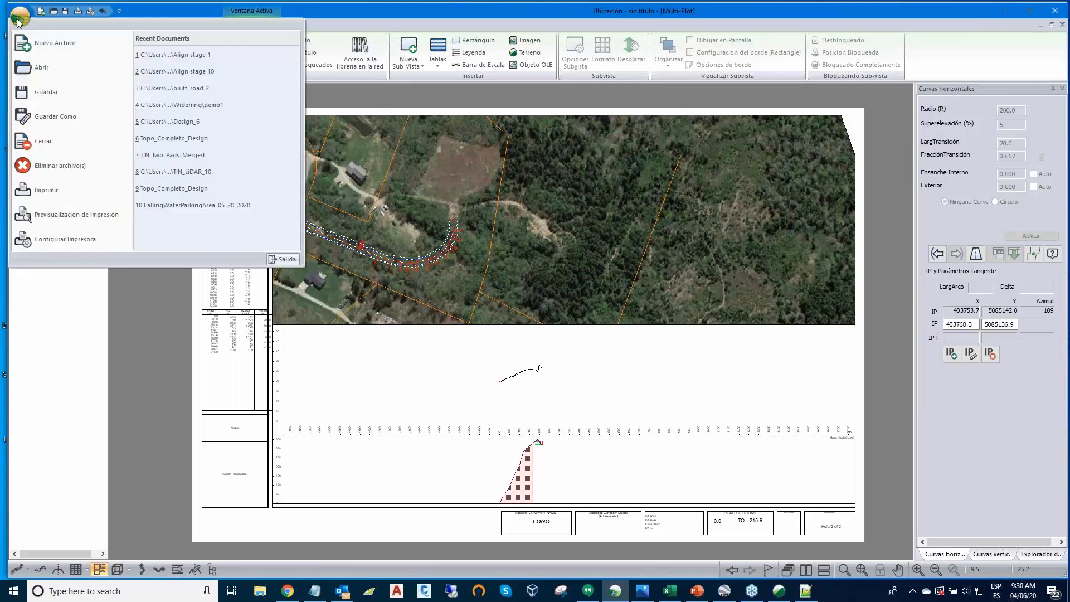
click(54, 120)
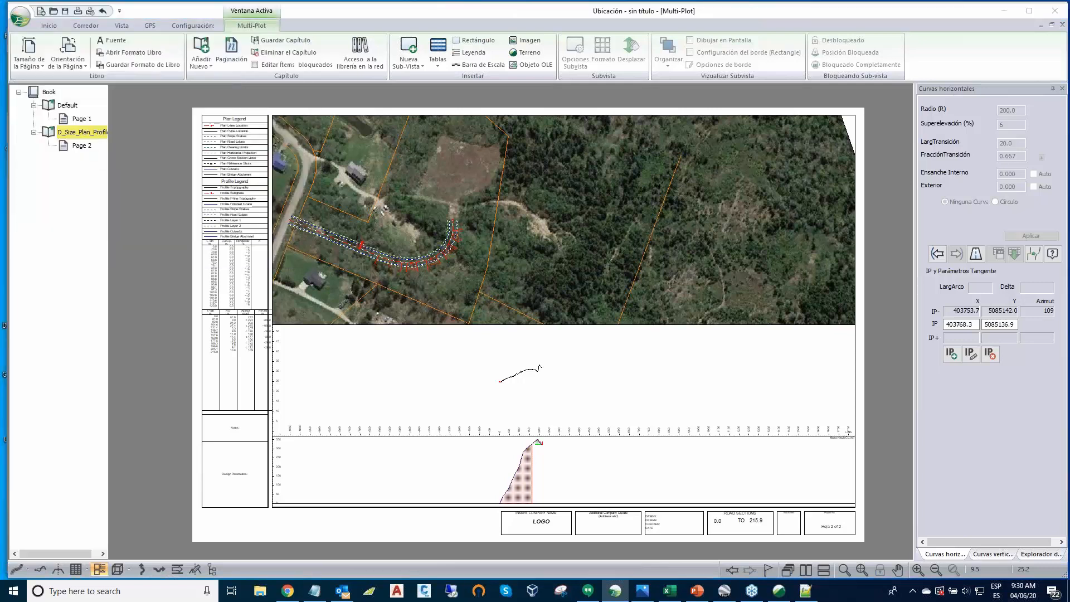
click(586, 214)
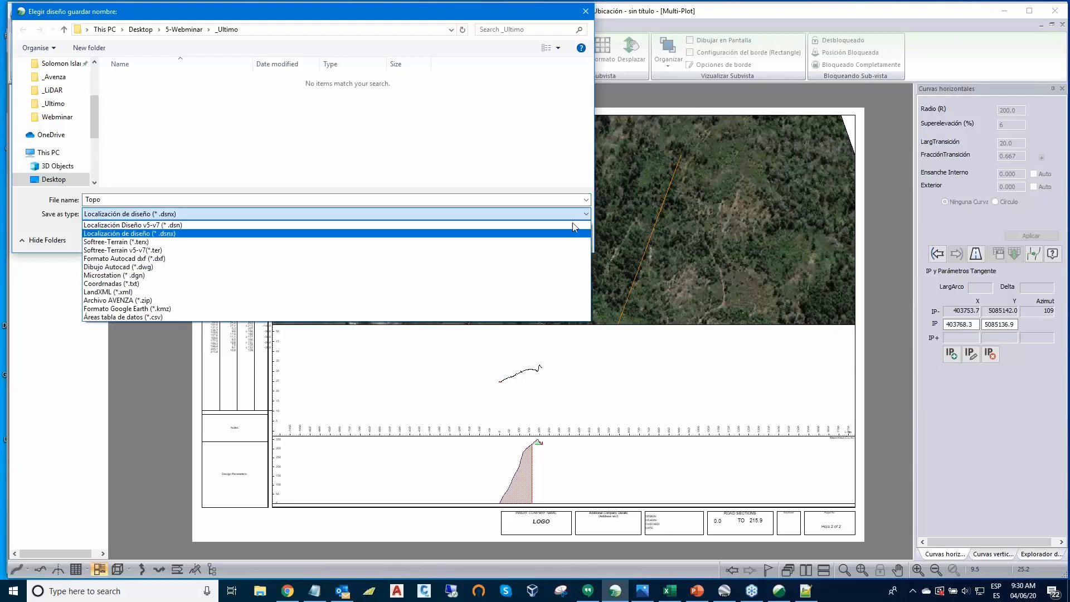
click(110, 301)
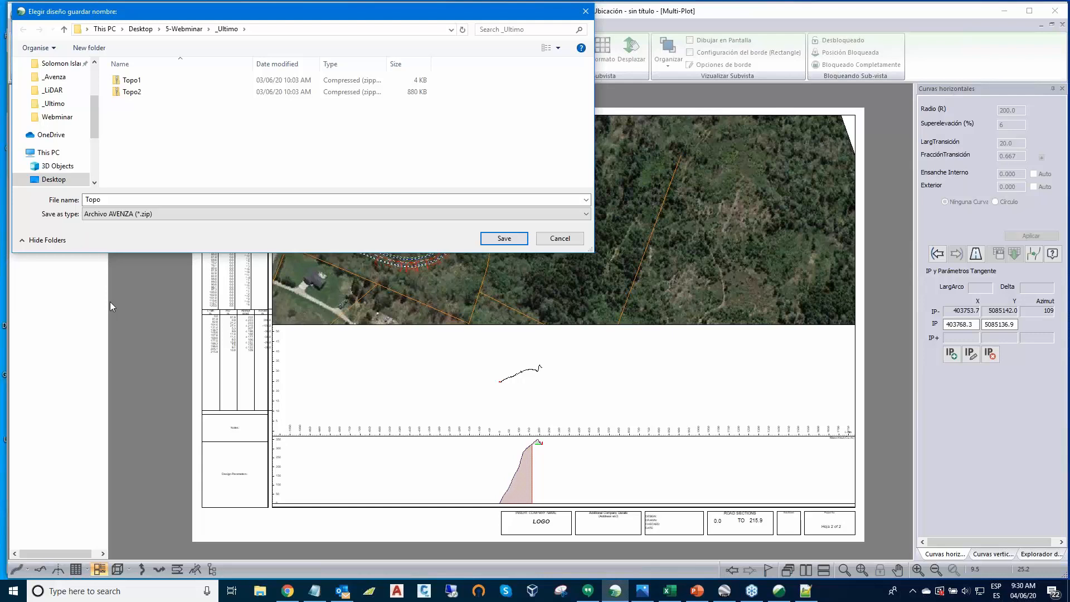
click(63, 30)
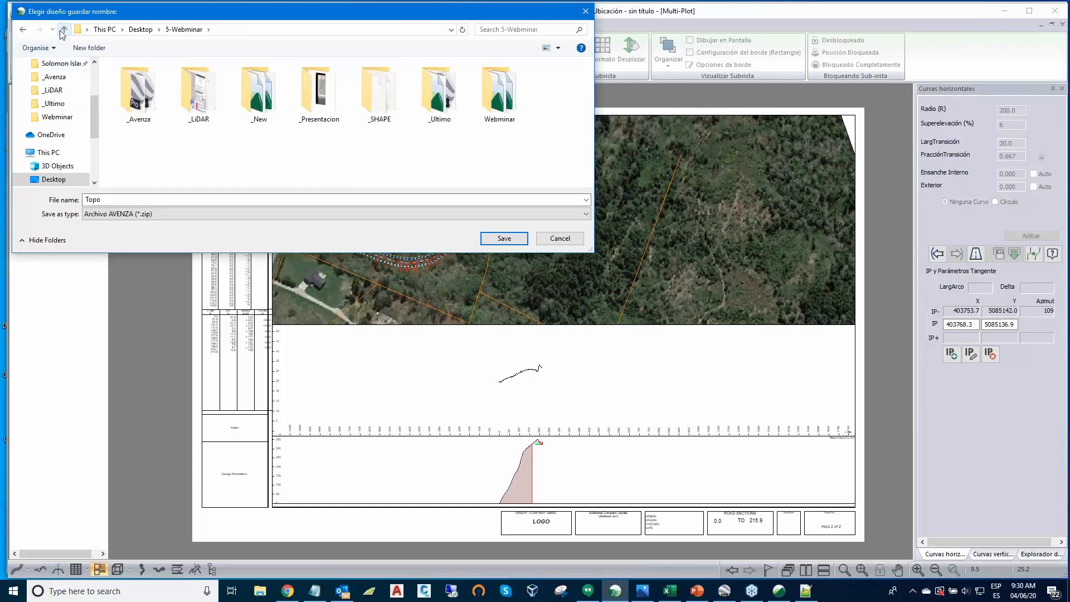
double_click(509, 86)
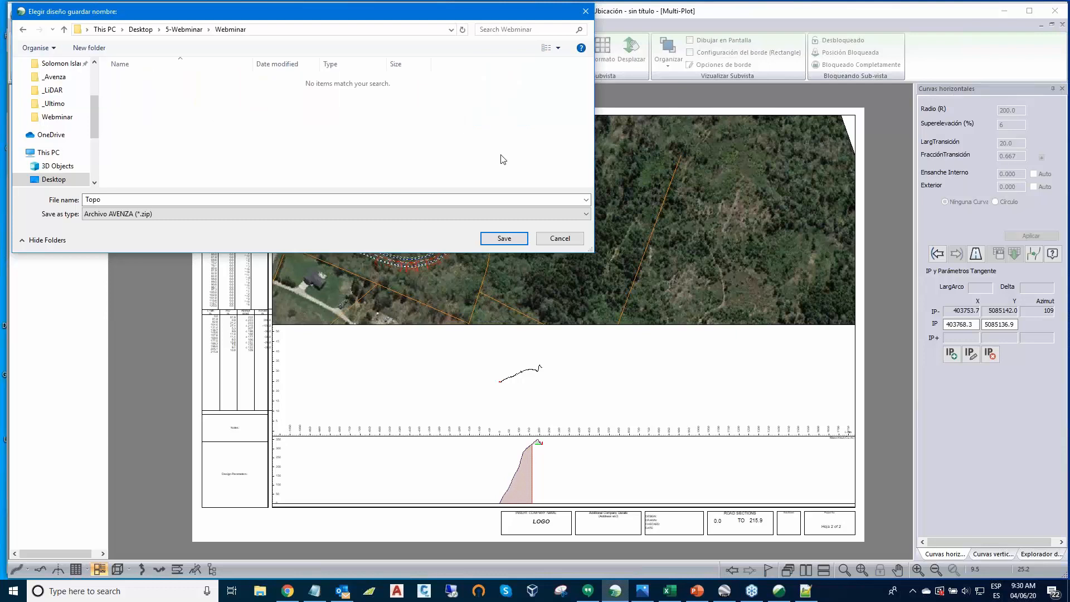
click(503, 238)
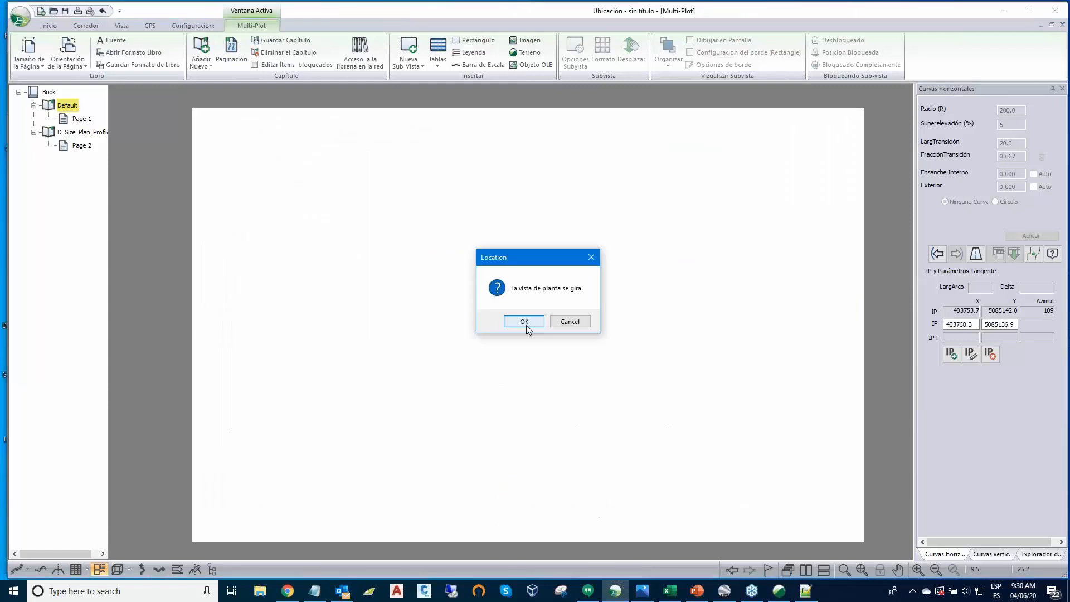
click(525, 323)
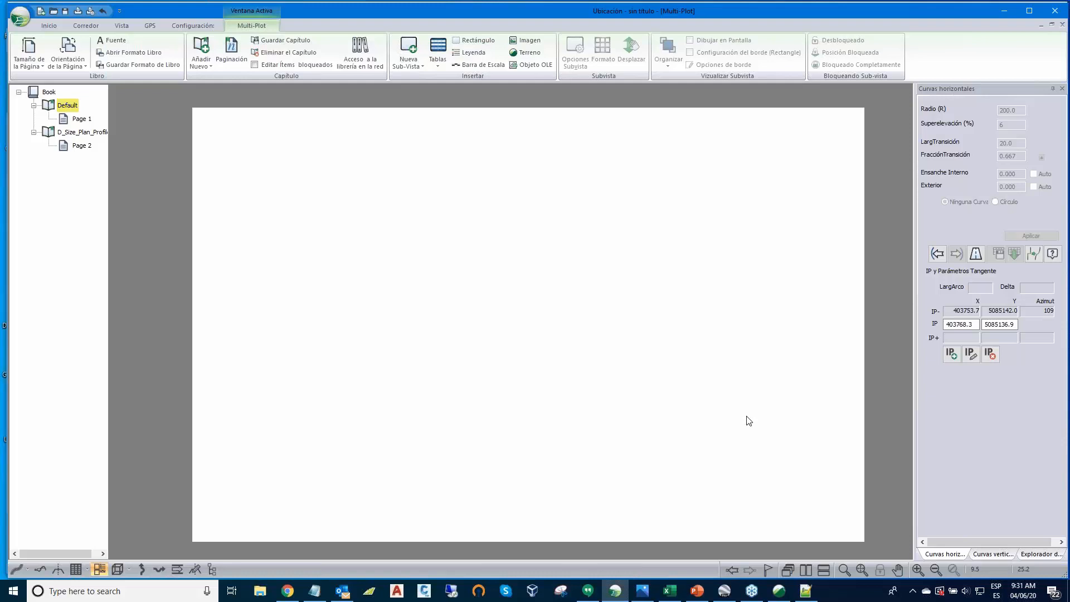
- Switch to PowerPoint, present Presentation2 from the beginning to review the mobile map screens, and end the show
click(696, 592)
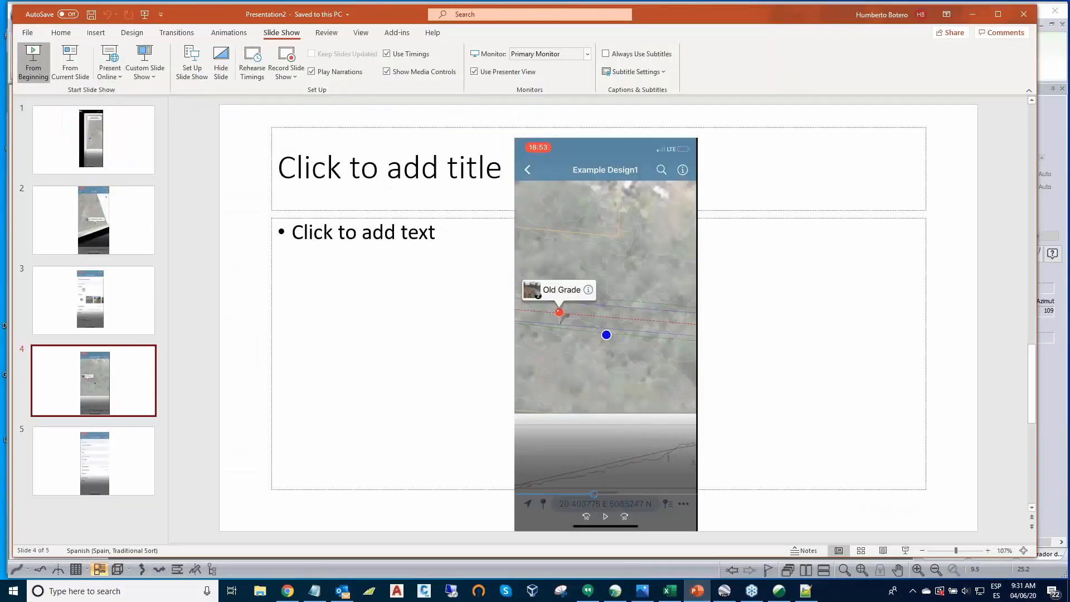
click(33, 62)
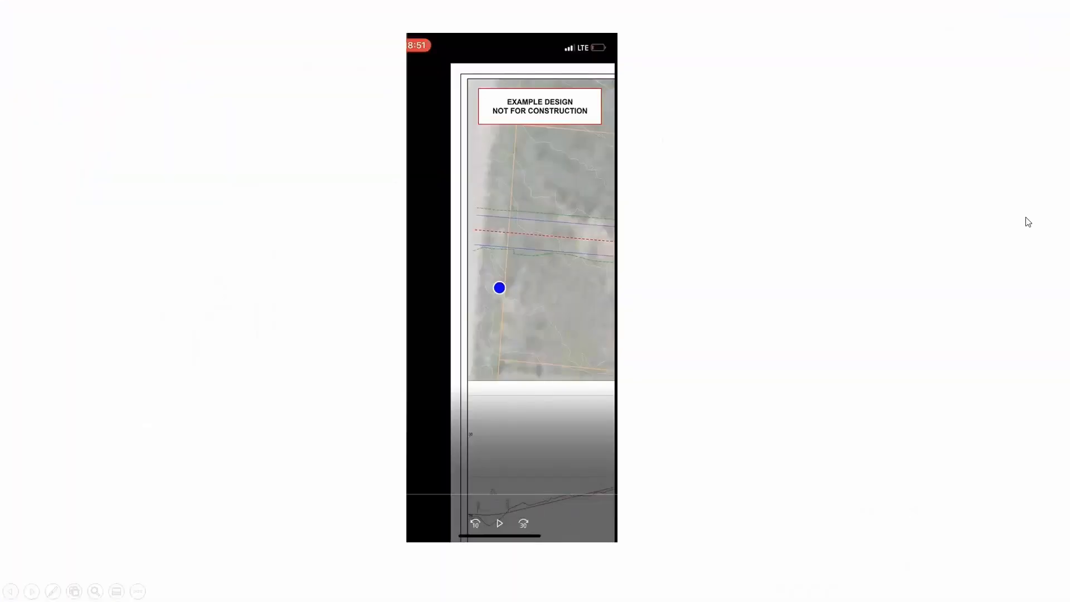
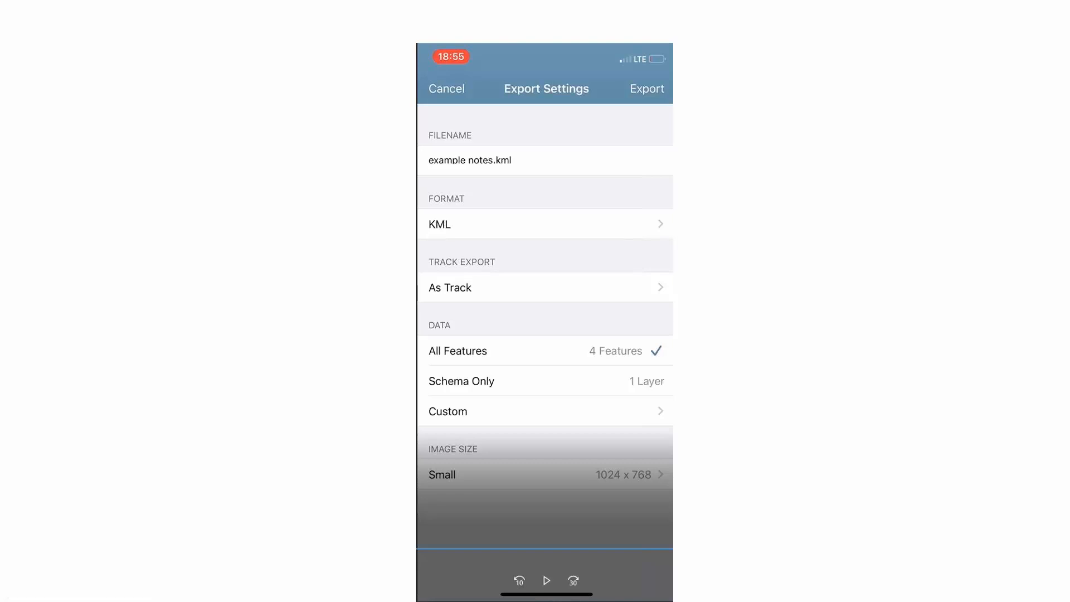
key(Escape)
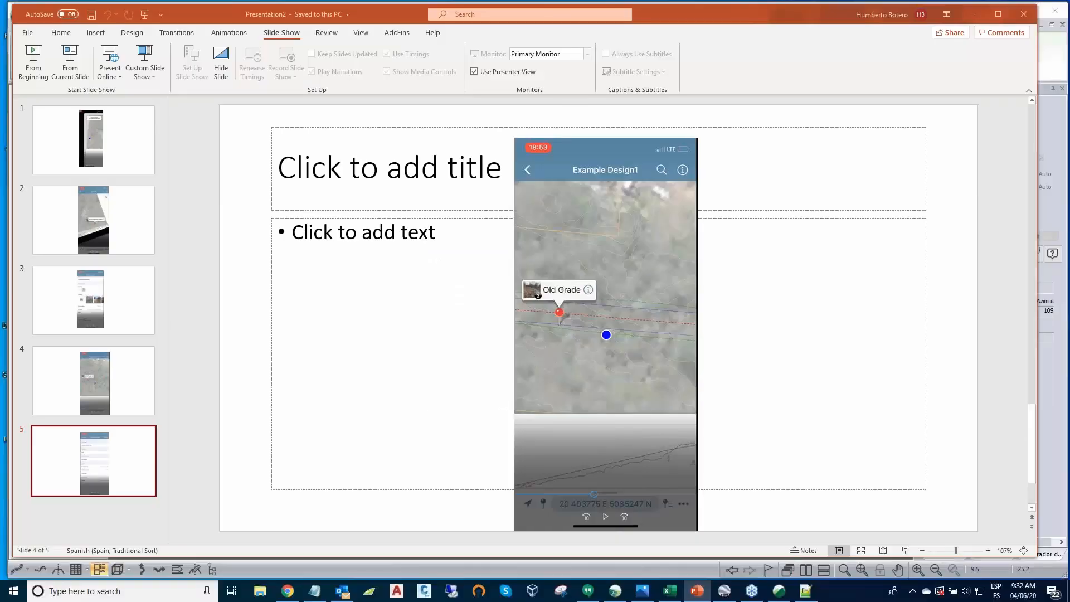
- Minimize PowerPoint and switch to the Terrain window showing the Topo plan
click(973, 15)
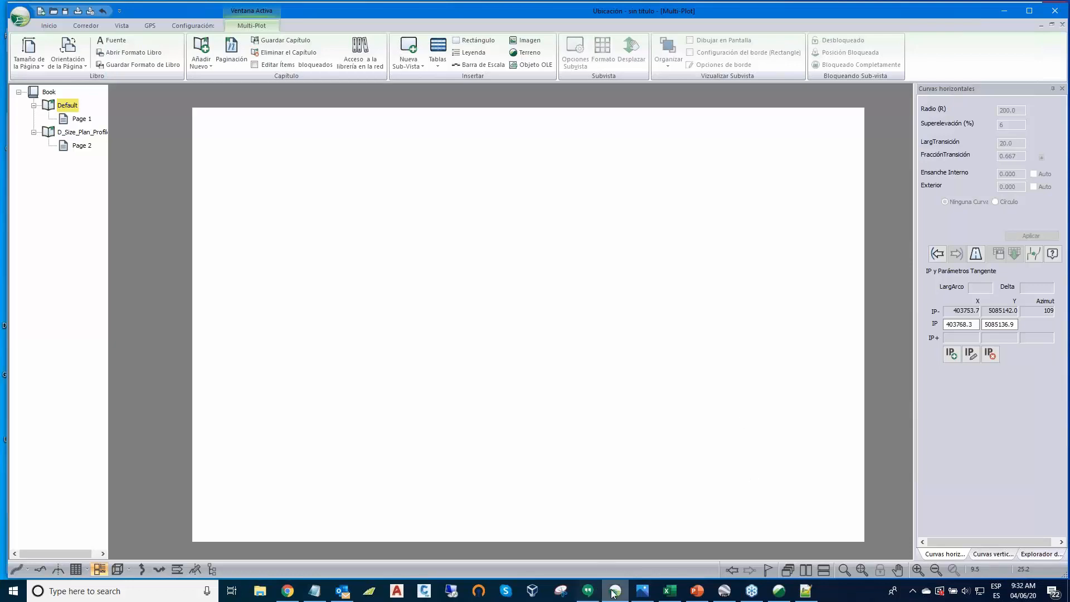
mouse_move(614, 591)
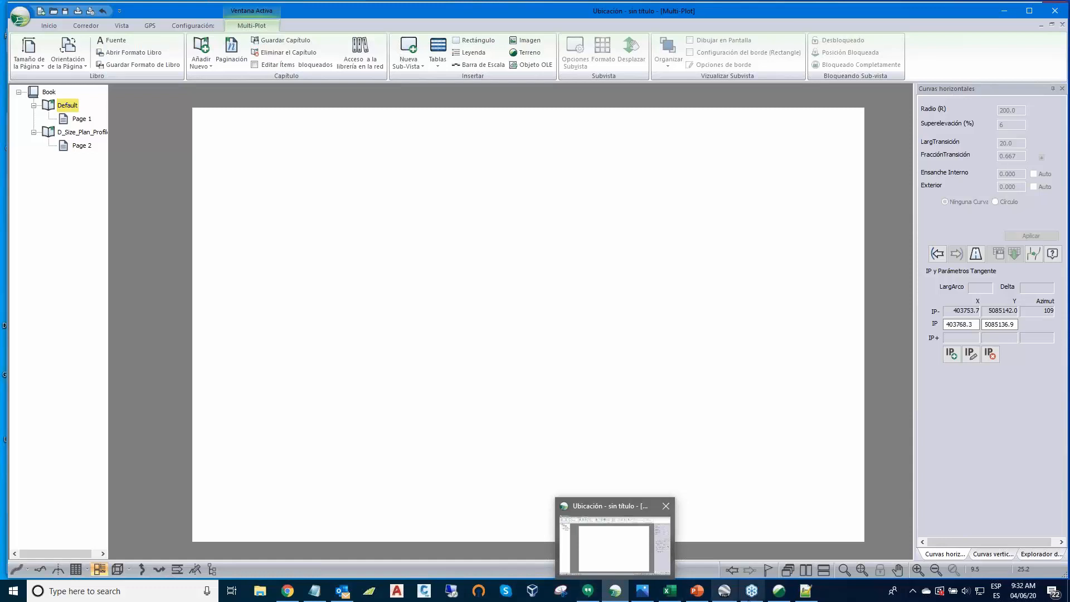
click(779, 595)
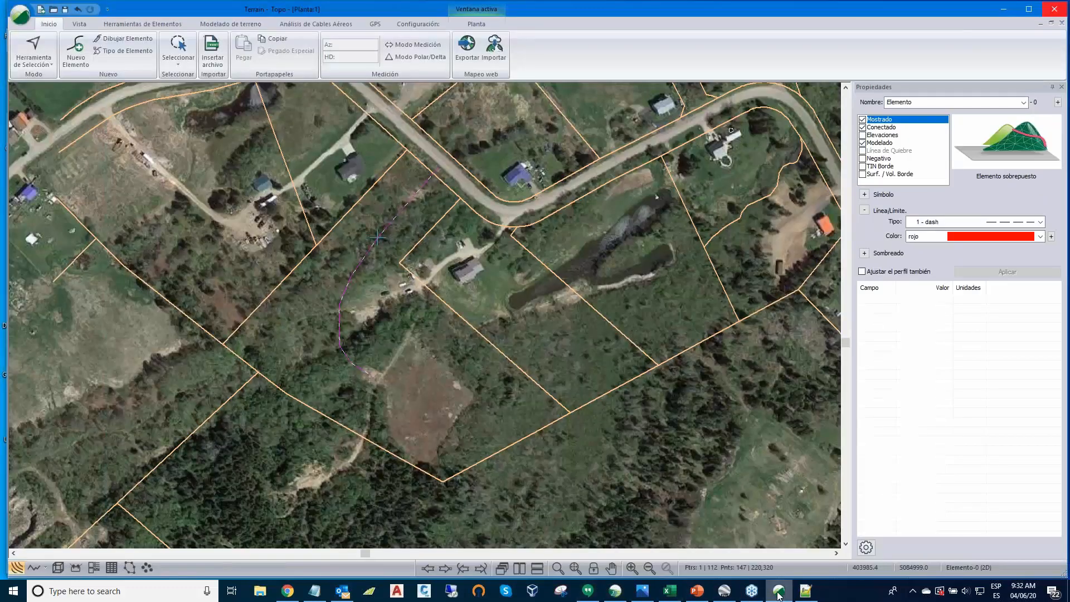
click(20, 21)
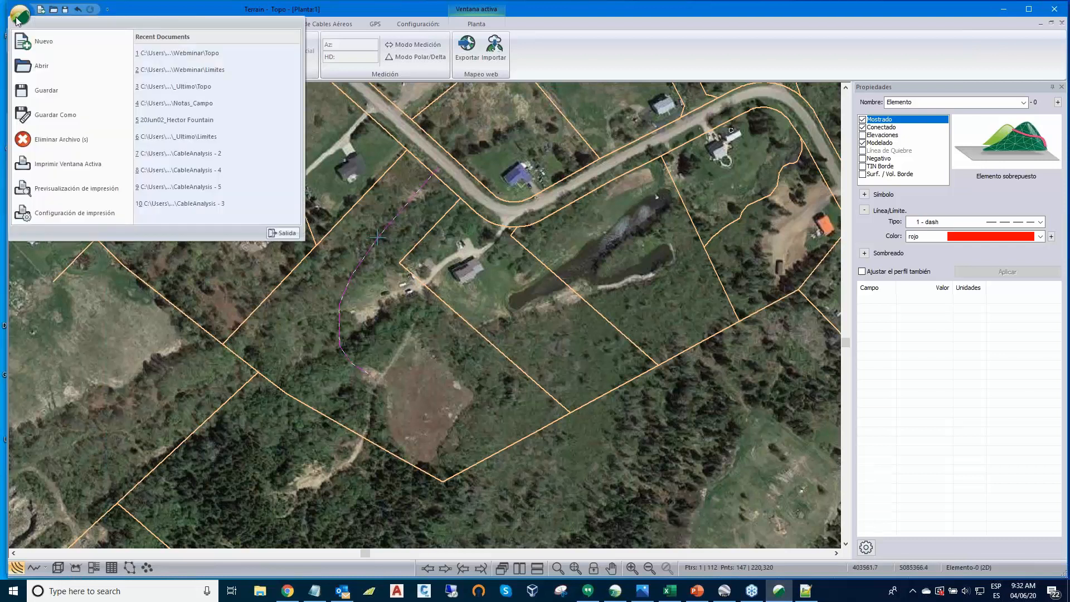
click(37, 68)
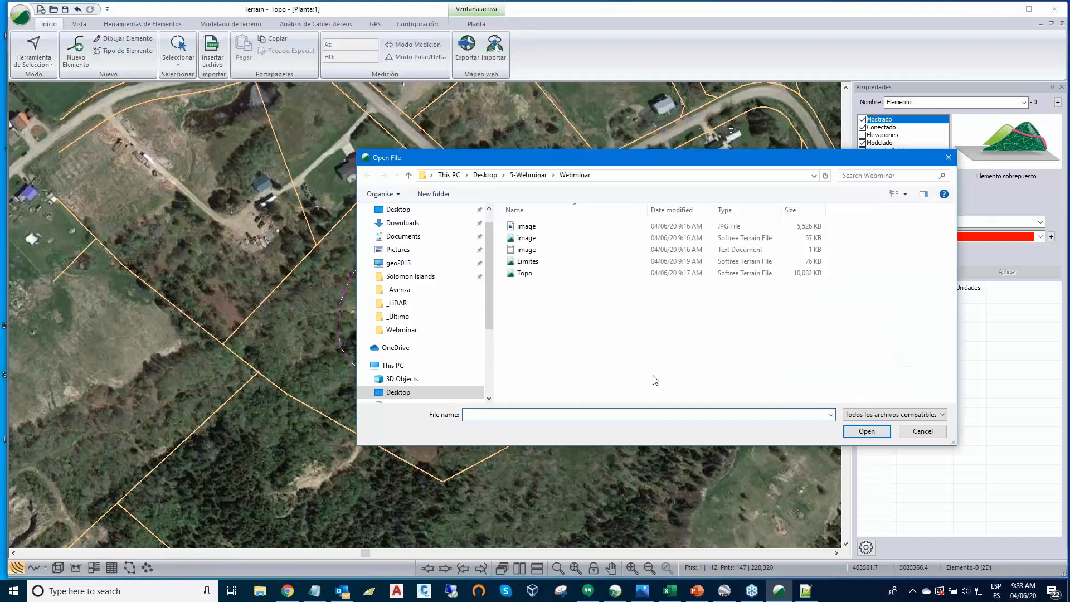
click(903, 434)
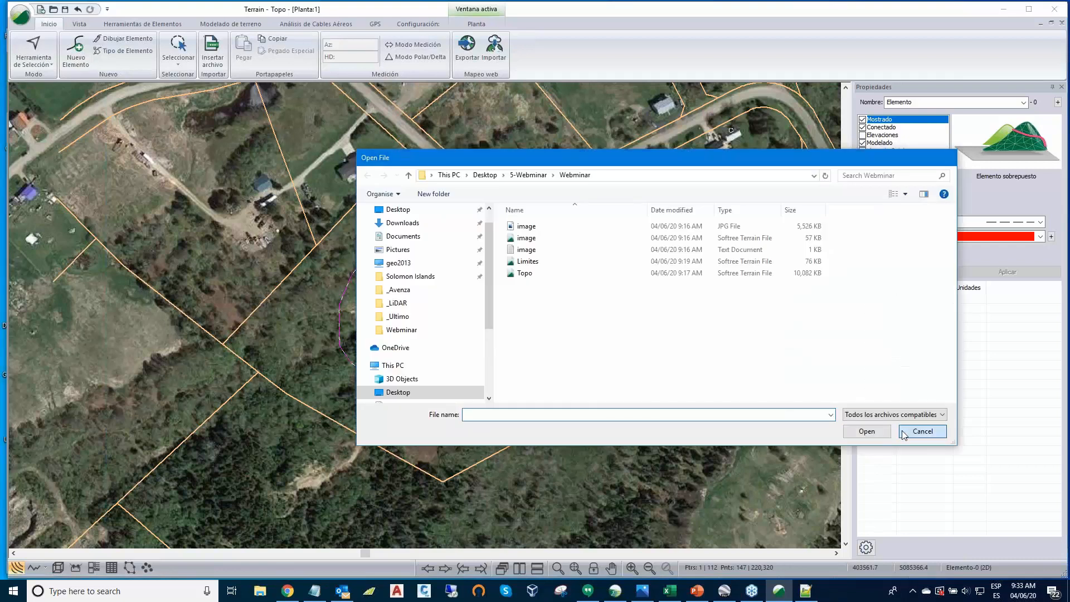
- Start a new terrain project, saving the changes to the current Topo terrain
click(21, 15)
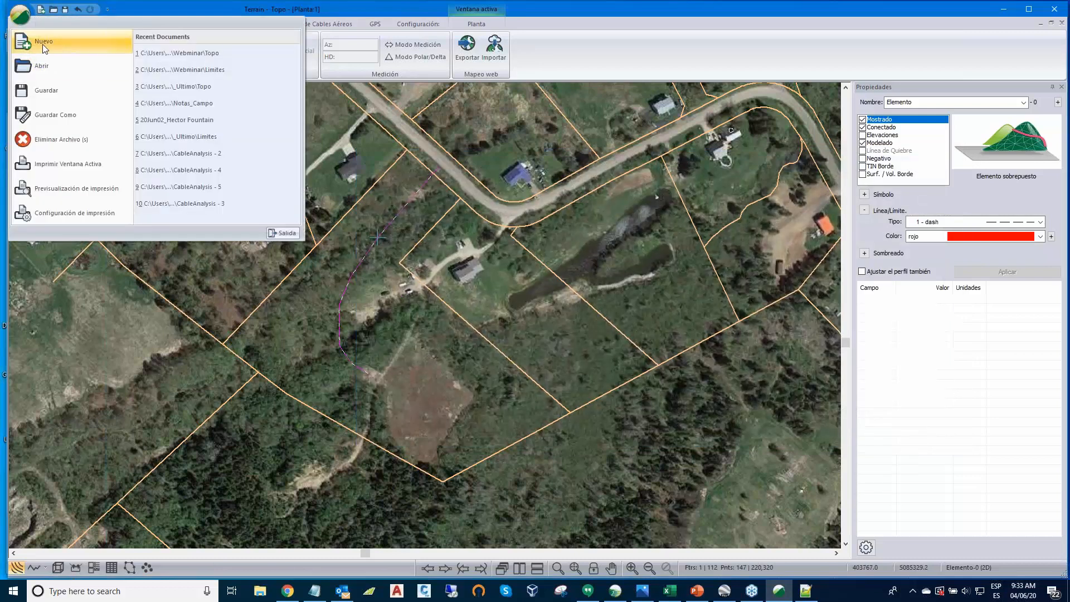
click(44, 48)
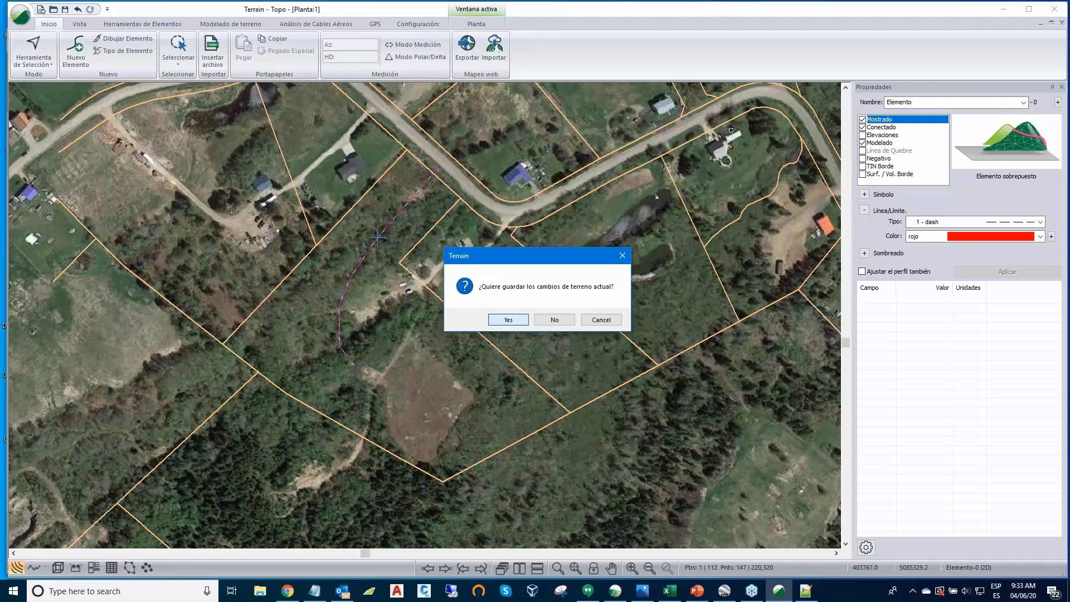
key(Return)
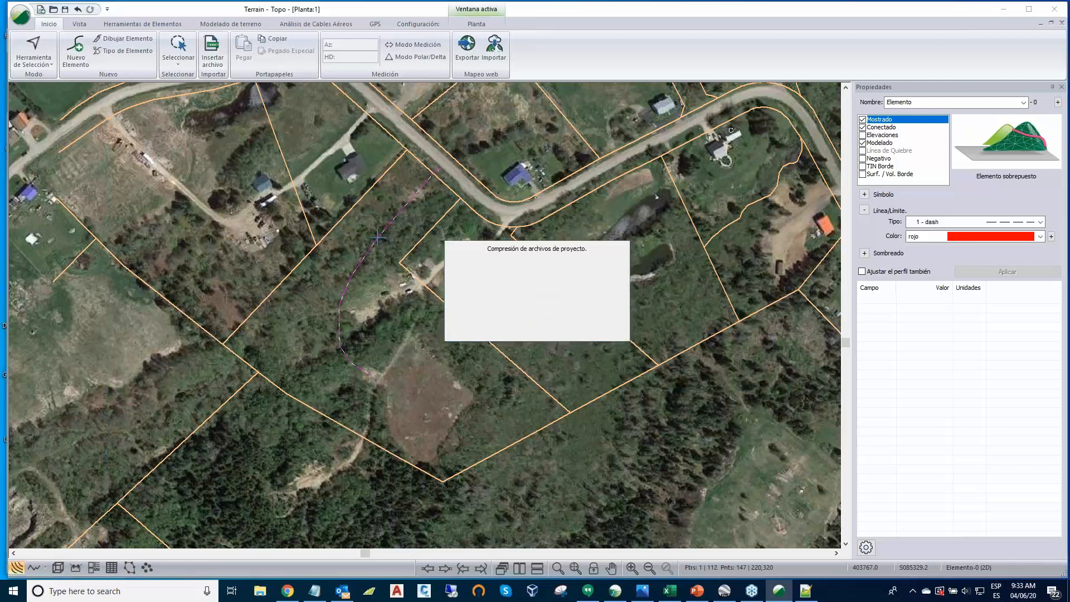
- Open the example notes KMZ file from the 5-Webminar\_Avenza folder
click(21, 16)
click(34, 64)
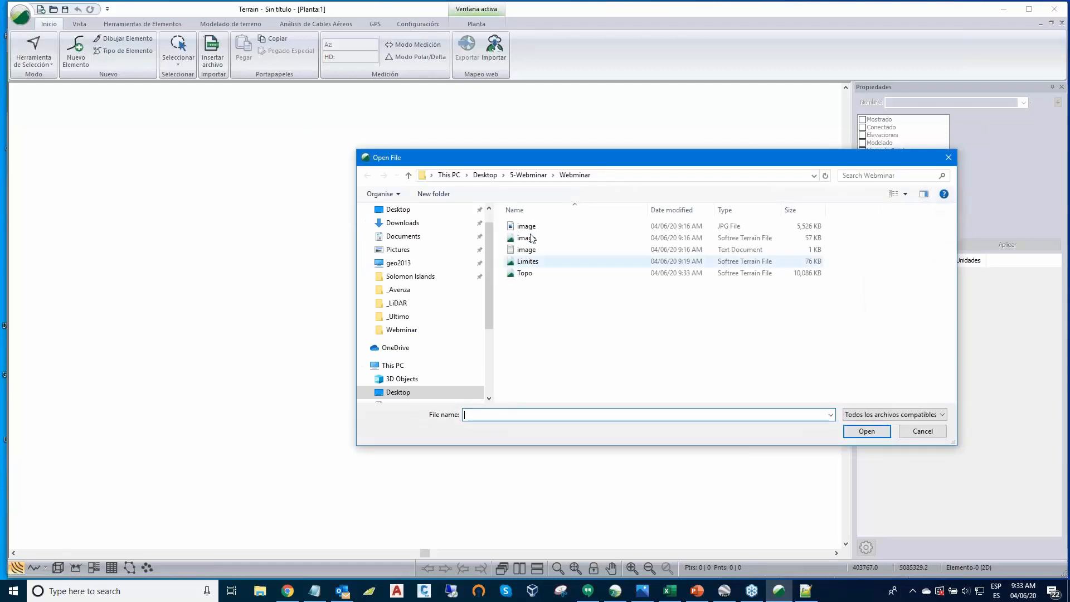
click(408, 175)
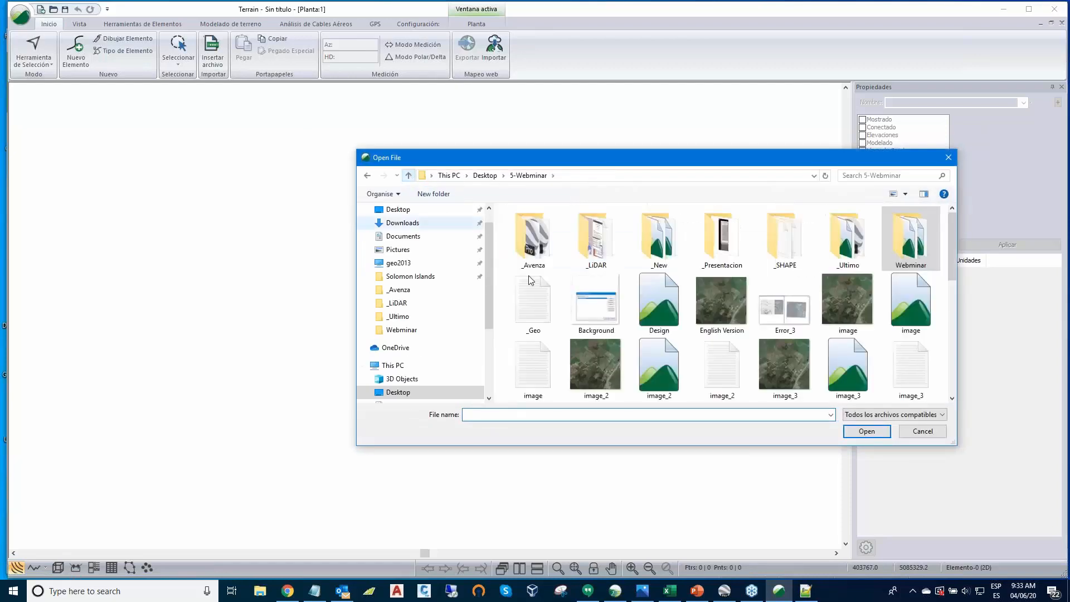
double_click(532, 237)
drag(581, 154, 401, 90)
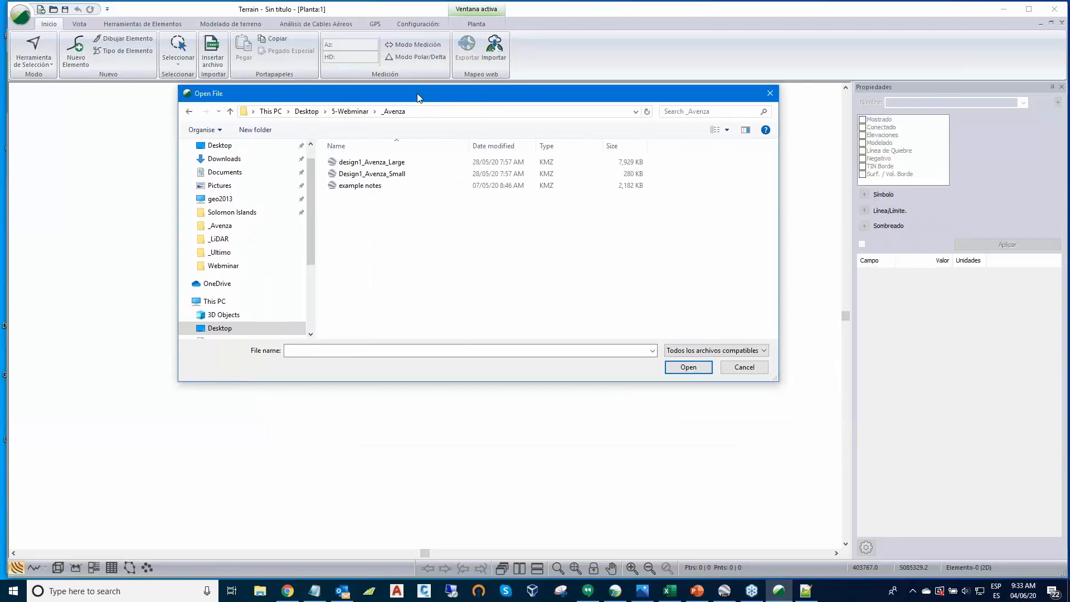
click(371, 189)
click(696, 370)
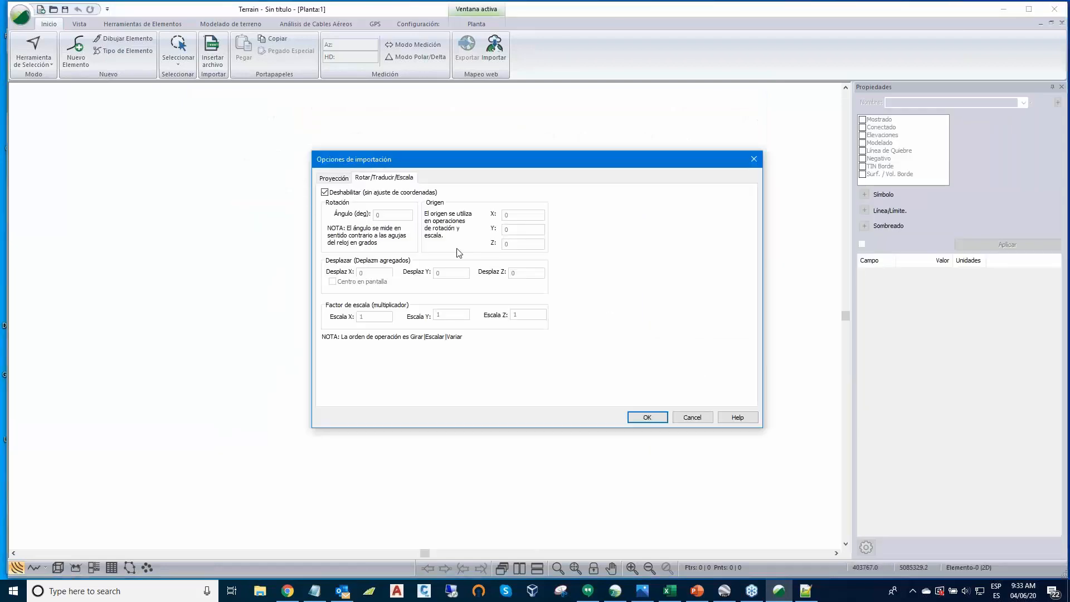
- Import the notes into Universal Transverse Mercator, Zone 20N (66 W to 60 W), applying the recommended coordinate transformation
click(338, 181)
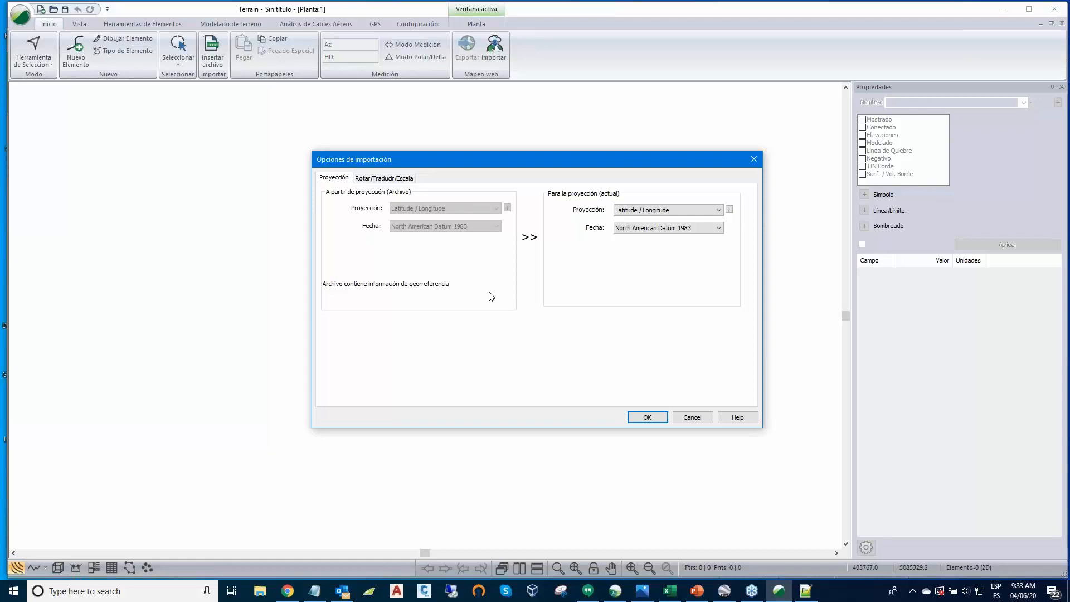
click(719, 210)
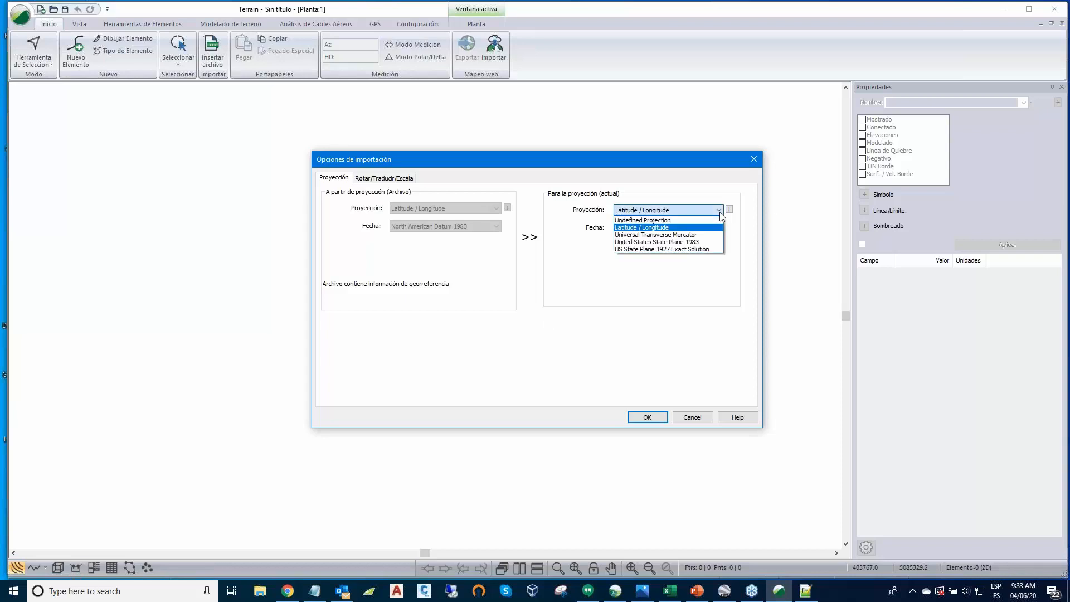
click(699, 235)
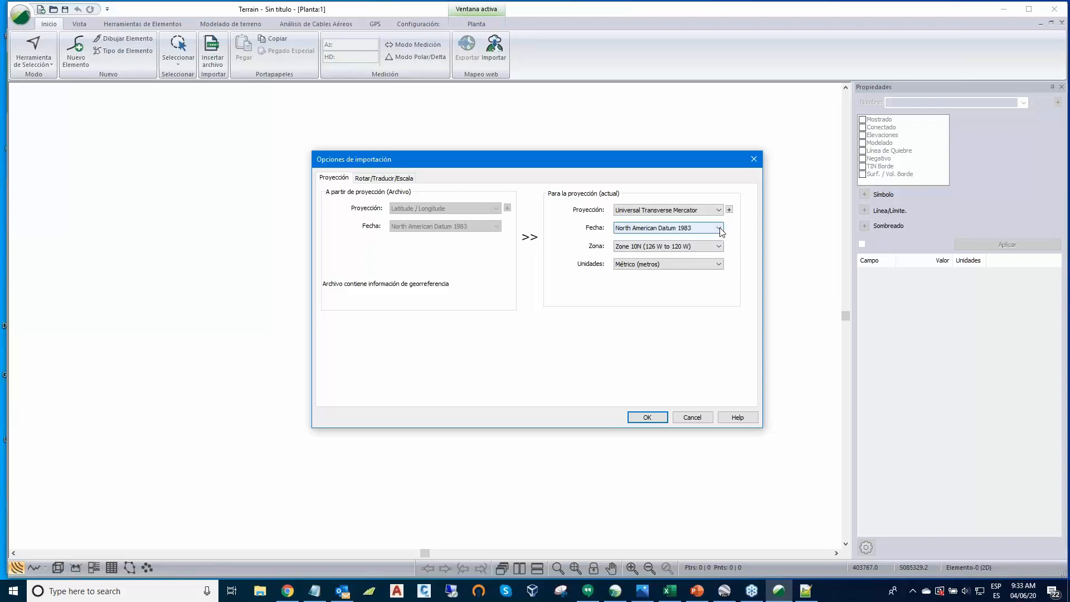
click(718, 247)
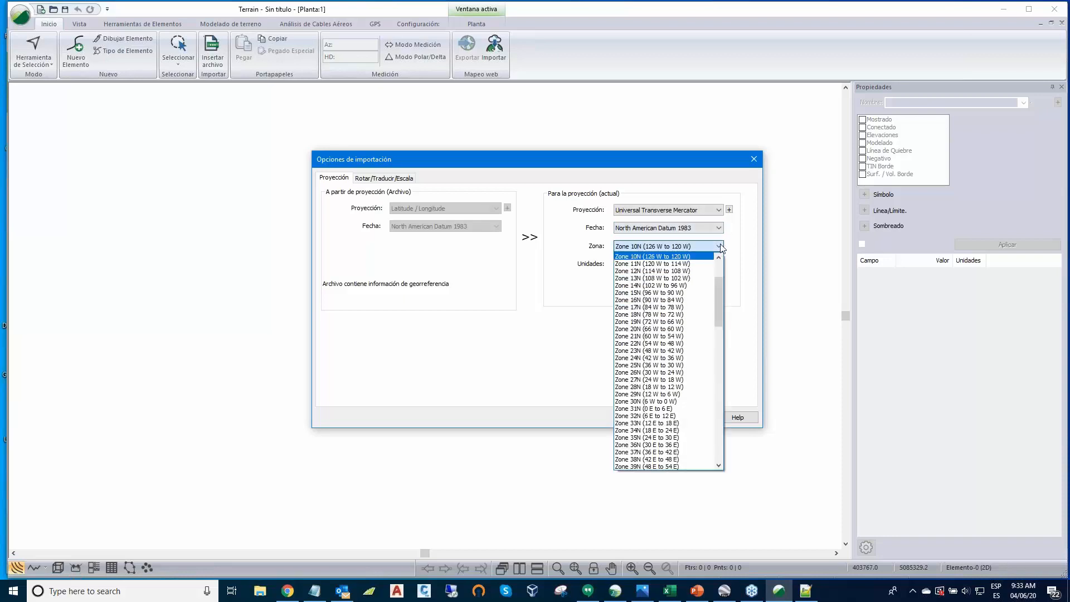
click(641, 328)
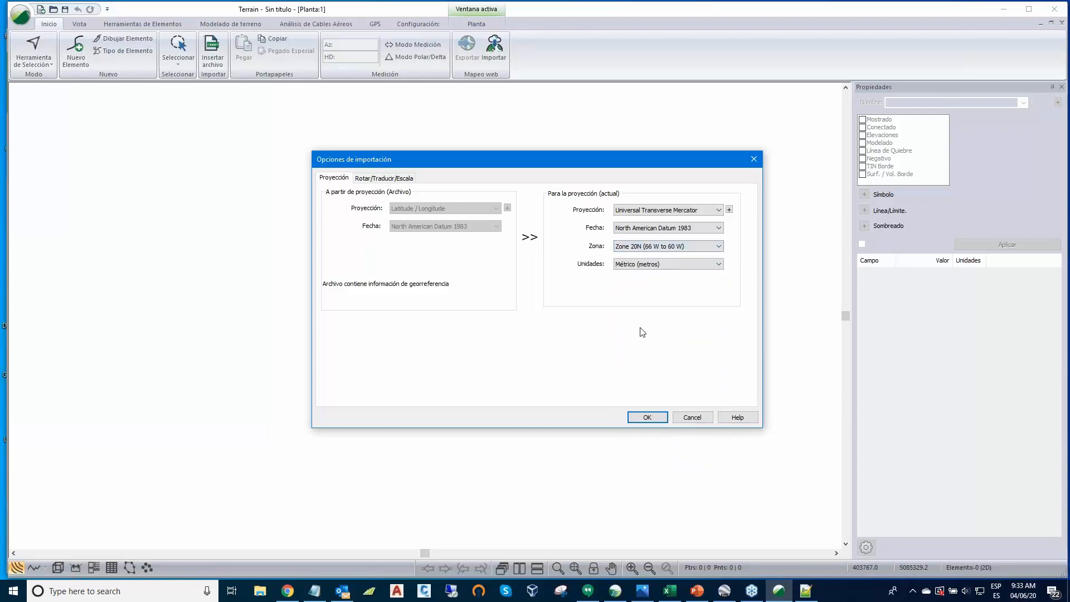
click(651, 419)
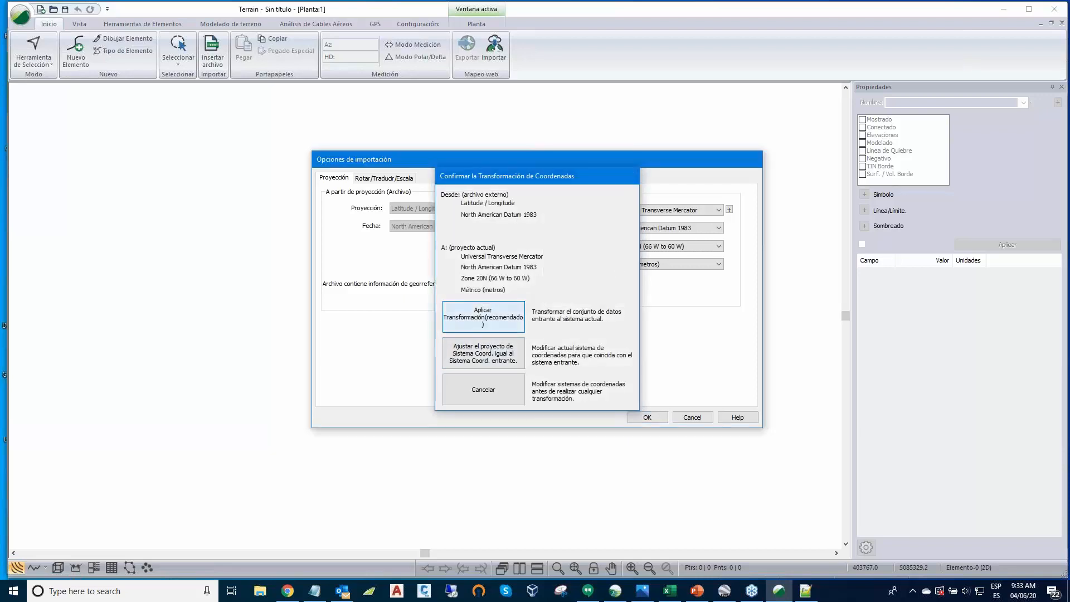
click(484, 317)
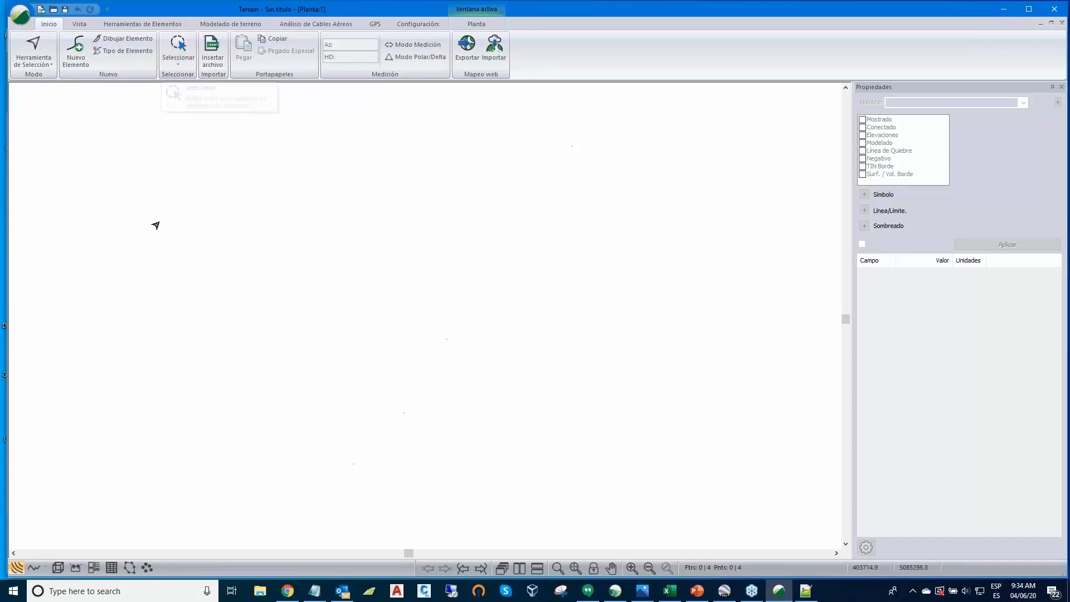
- Select all imported elements and apply the Cuadrado (grande) symbol in red (rojo) to them
click(183, 47)
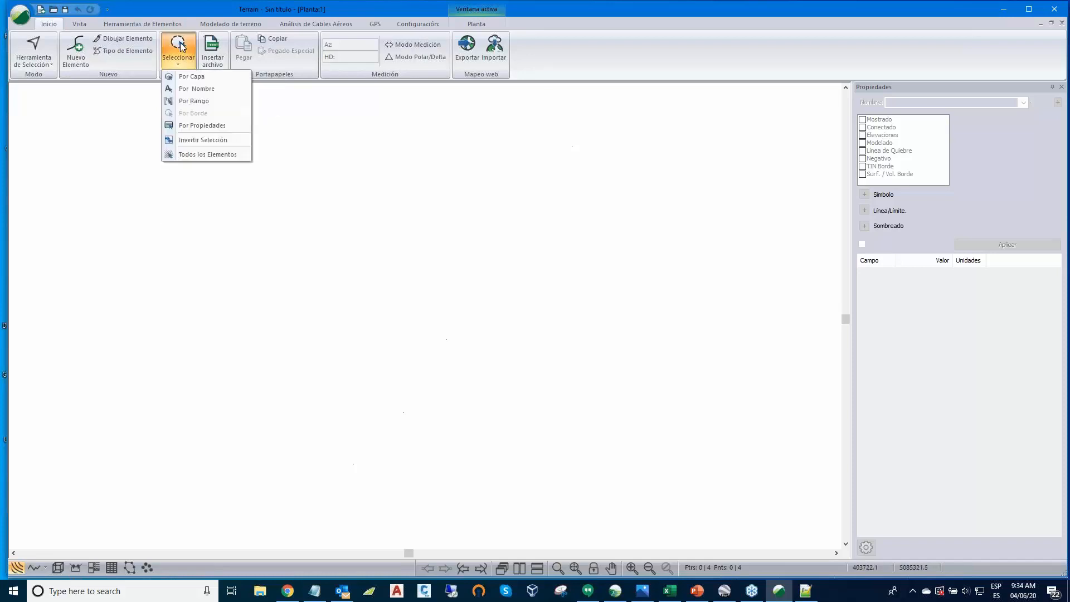
click(193, 155)
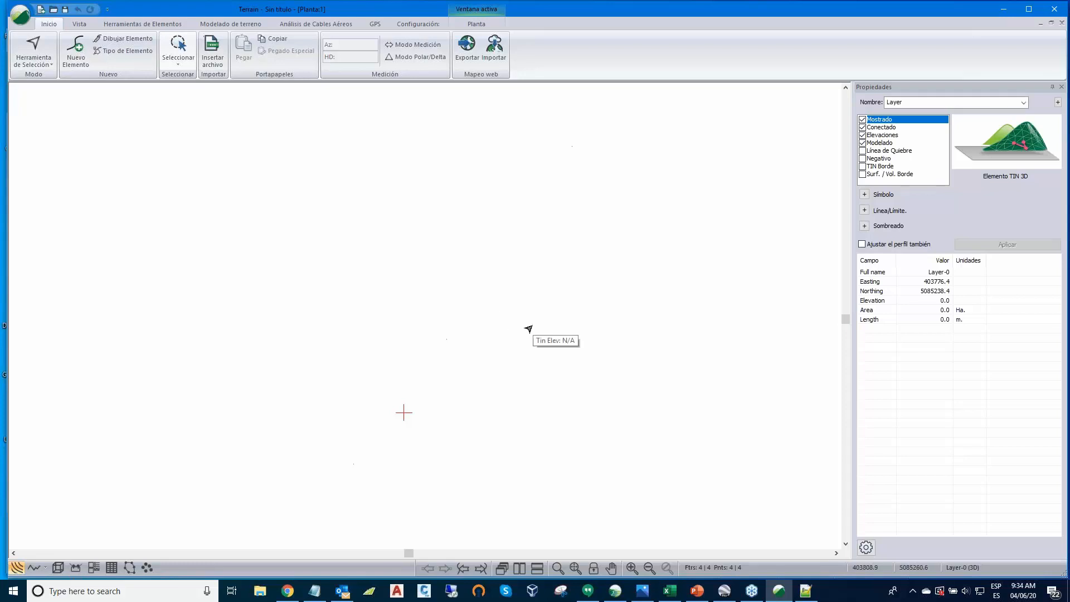
middle_drag(534, 297, 528, 254)
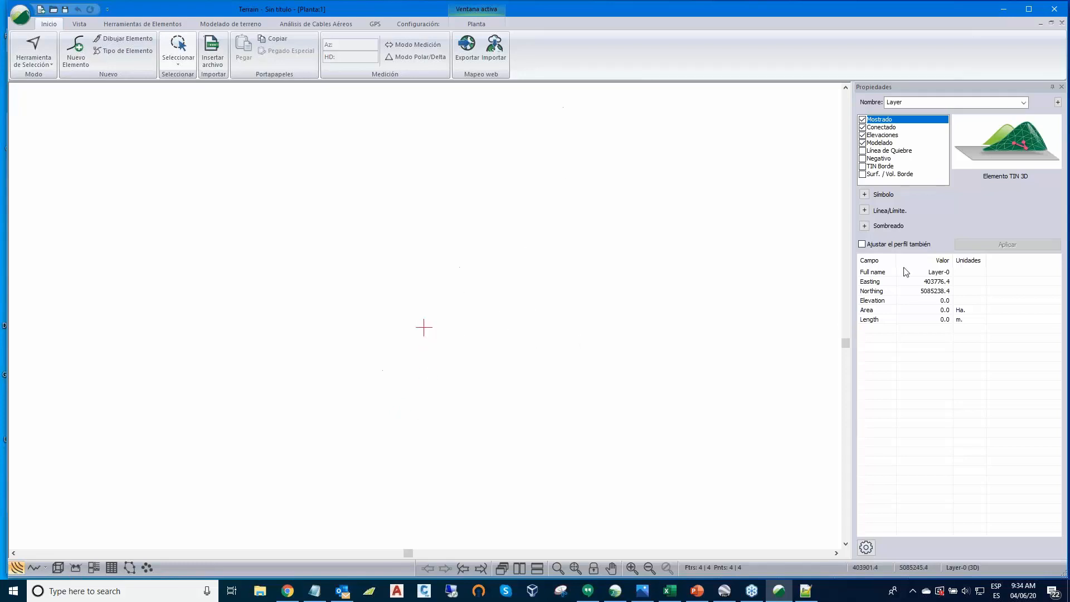
click(864, 194)
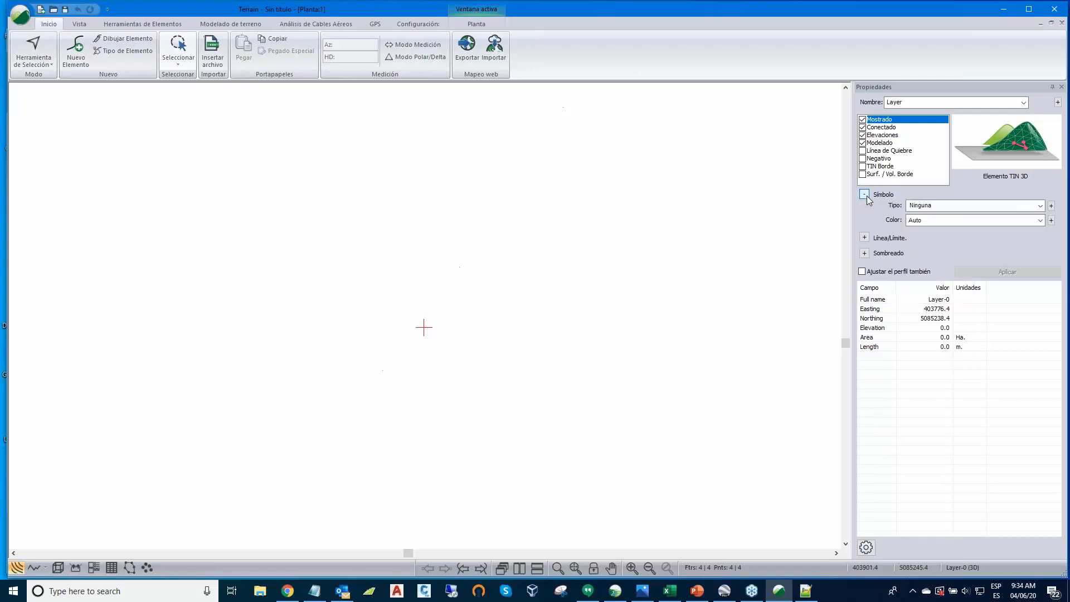
click(1041, 207)
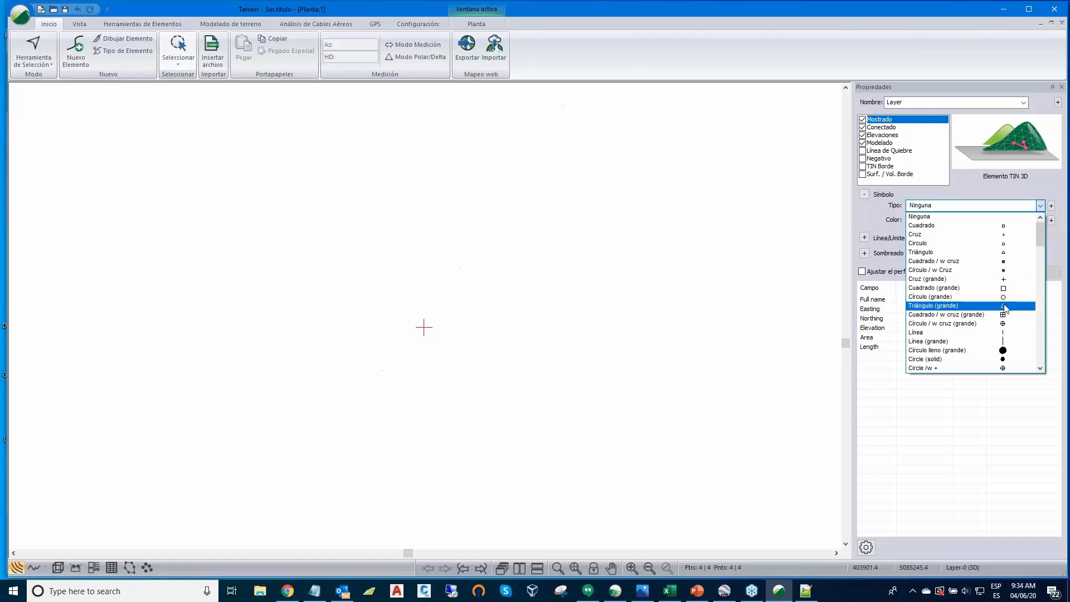
click(1007, 290)
click(1040, 221)
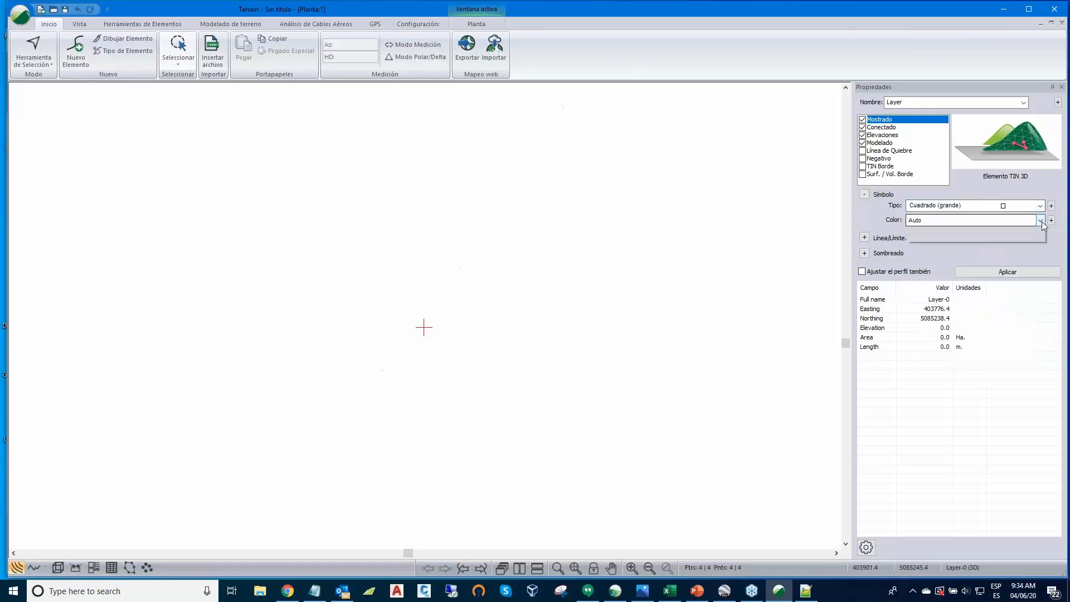
click(997, 311)
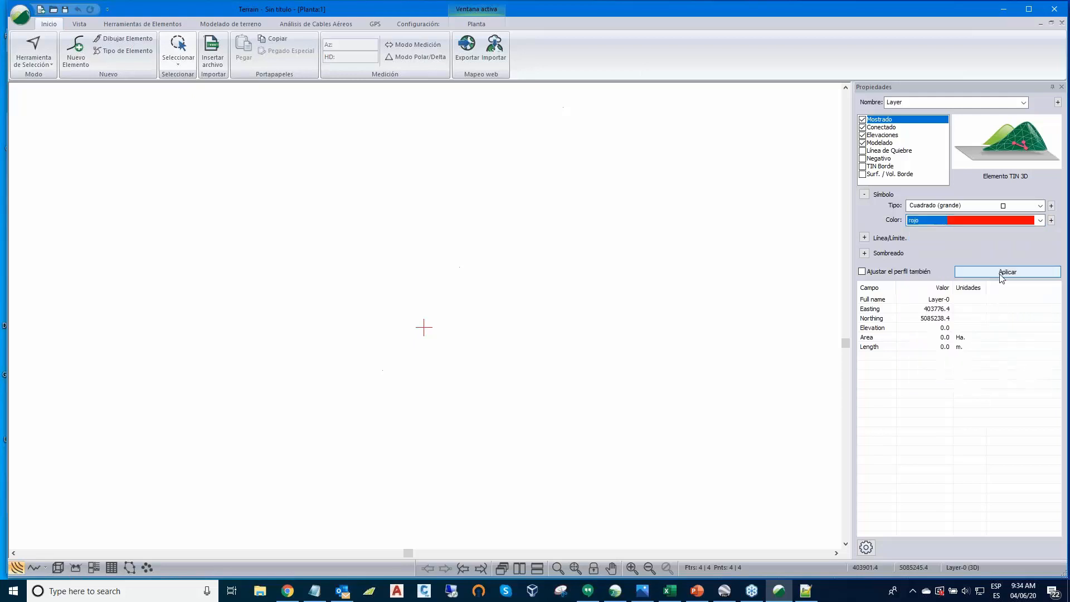
click(721, 250)
scroll(718, 206, down, 1)
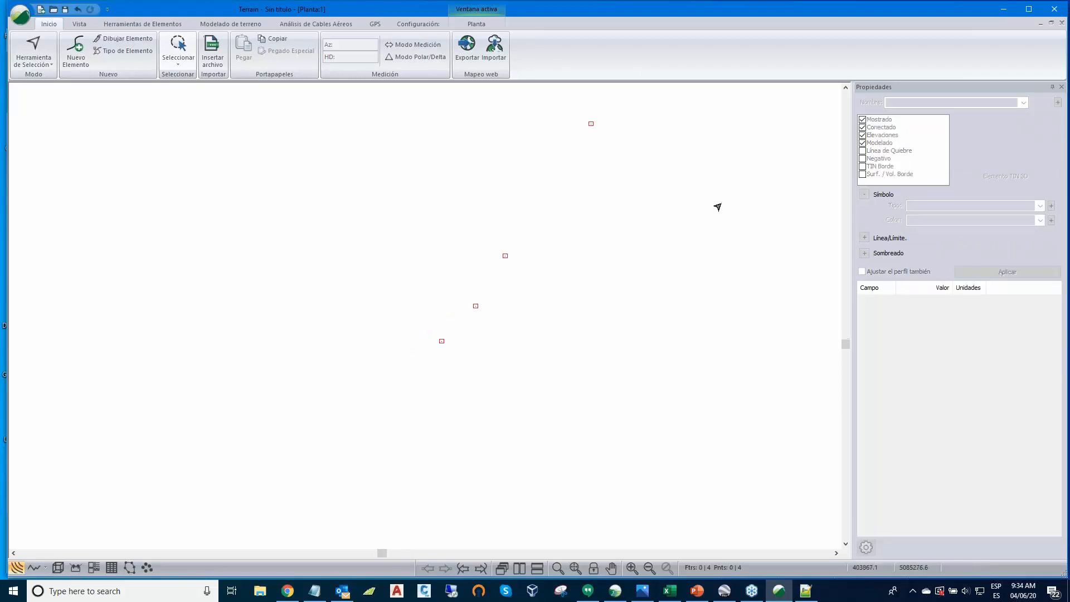
- Enable the Usuario definido1 label in the plan window's label settings and open its options
middle_drag(719, 206, 507, 241)
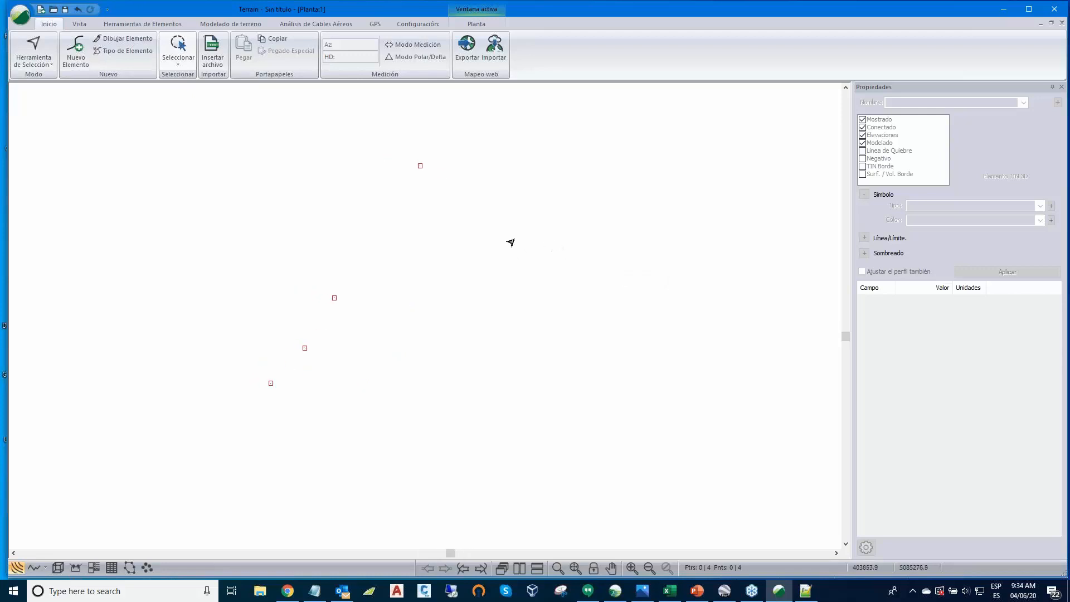
right_click(532, 229)
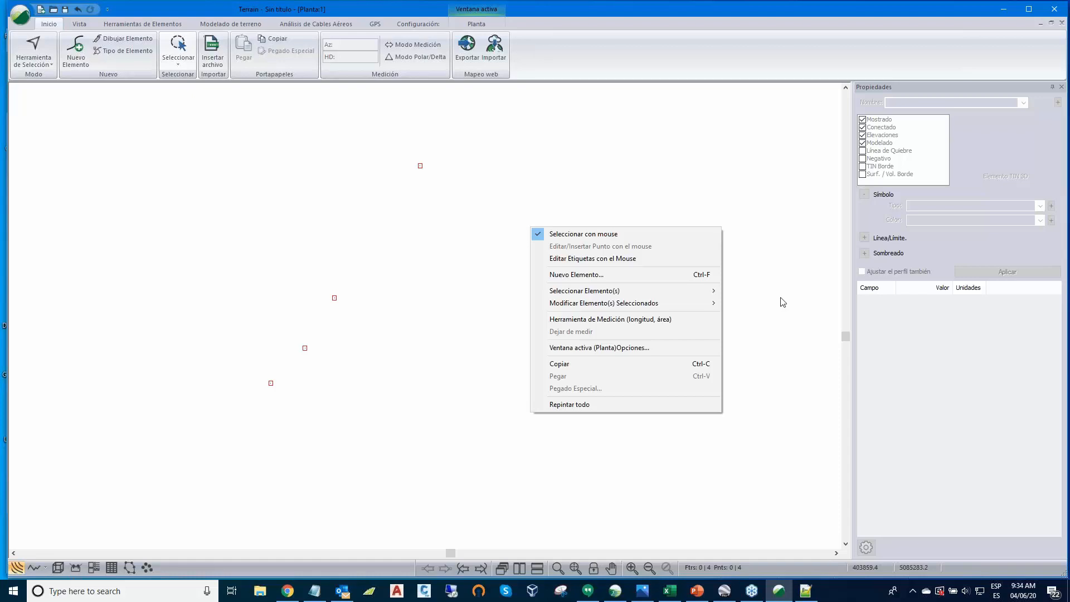
click(547, 348)
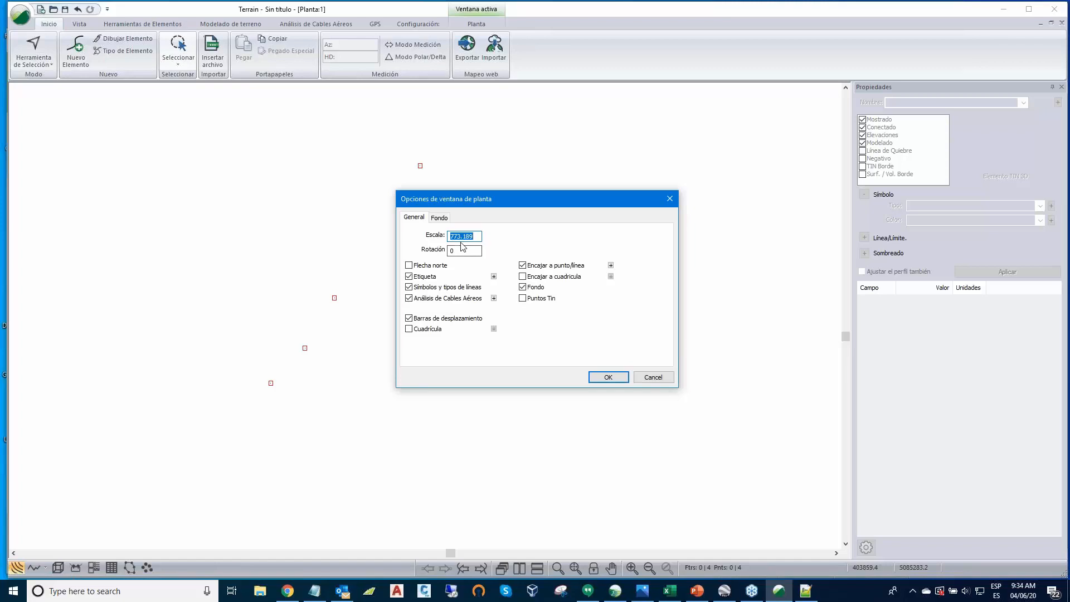
click(493, 277)
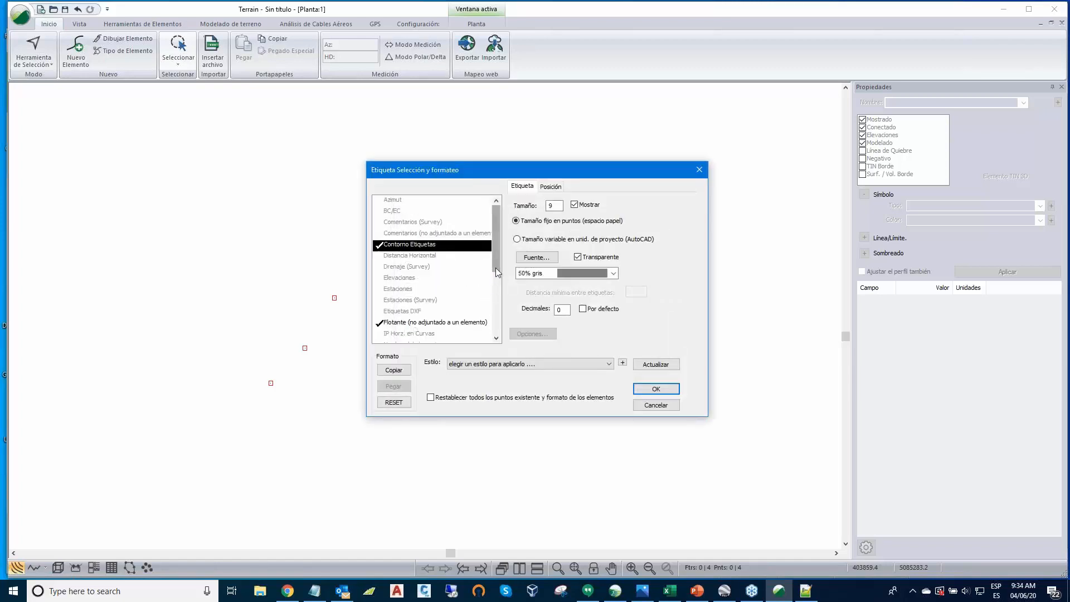
scroll(497, 311, down, 1)
click(398, 314)
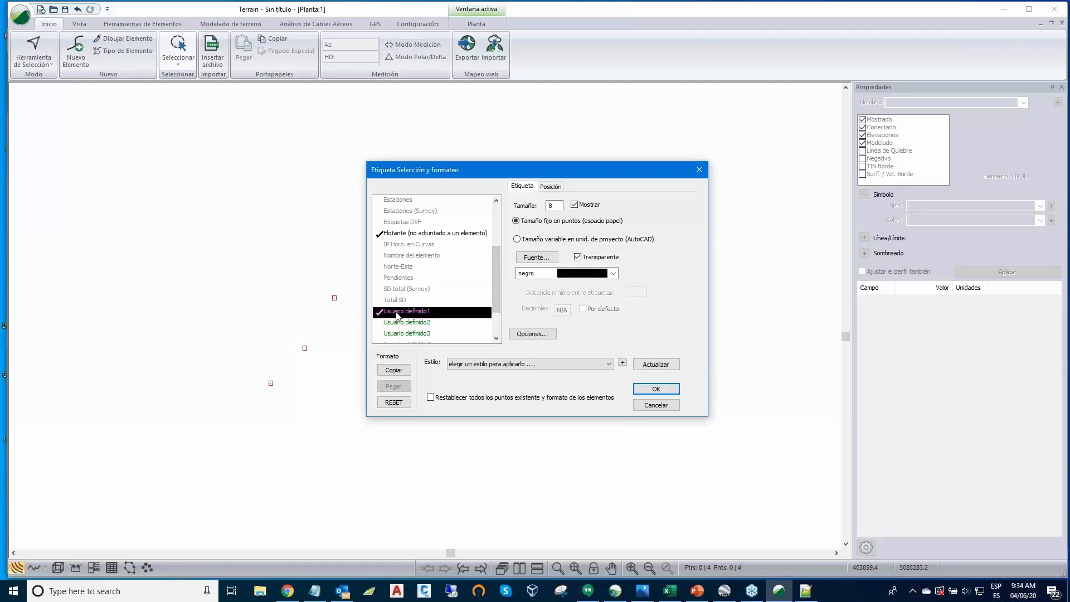
click(533, 334)
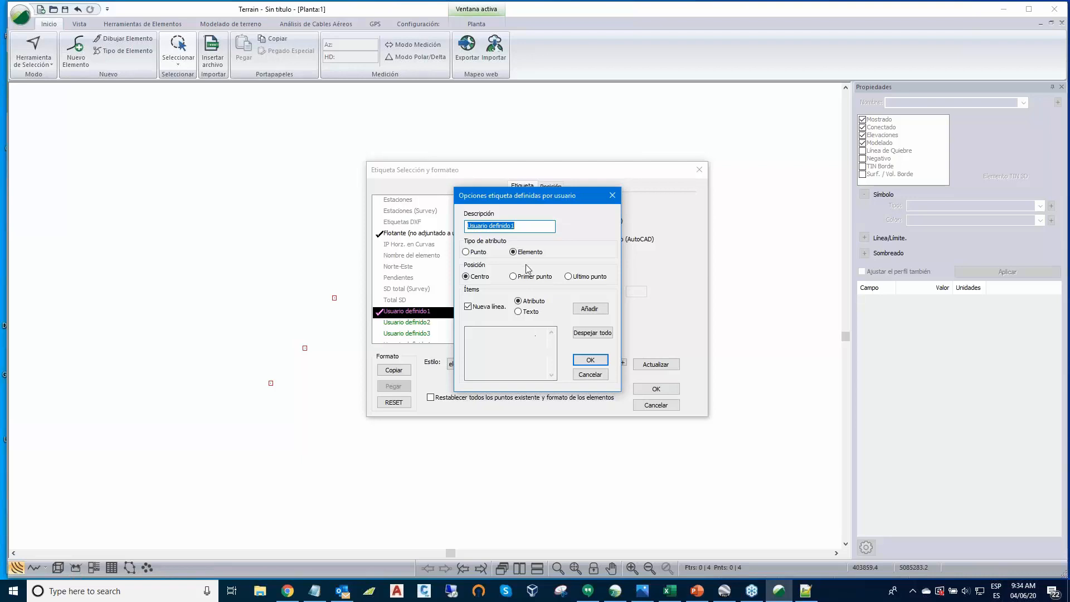
- Add the layer Name attribute to the Usuario definido1 label and apply the label settings to the plan
click(589, 308)
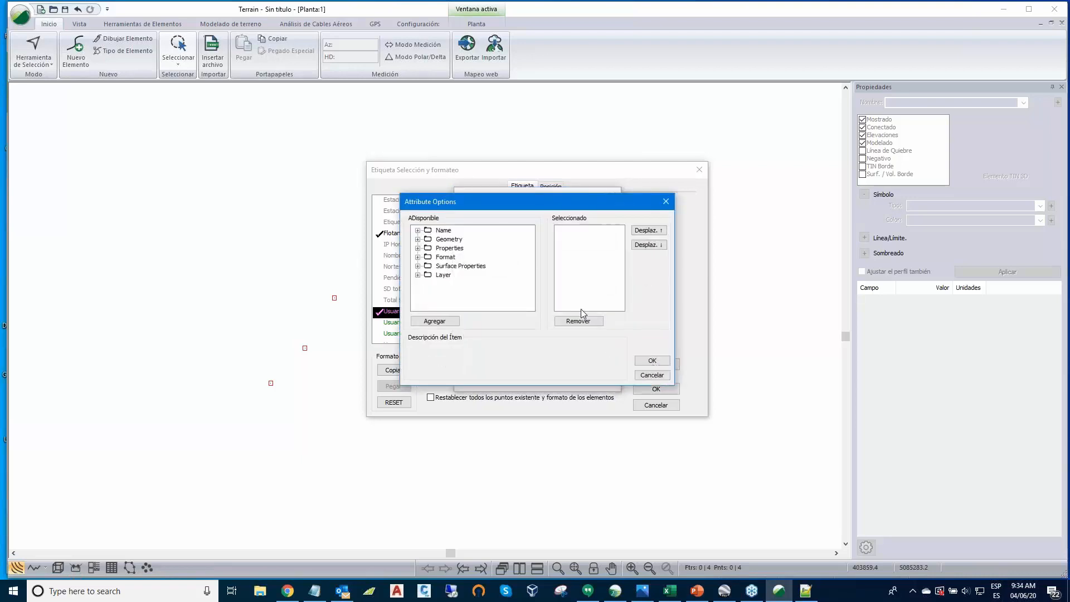
click(418, 275)
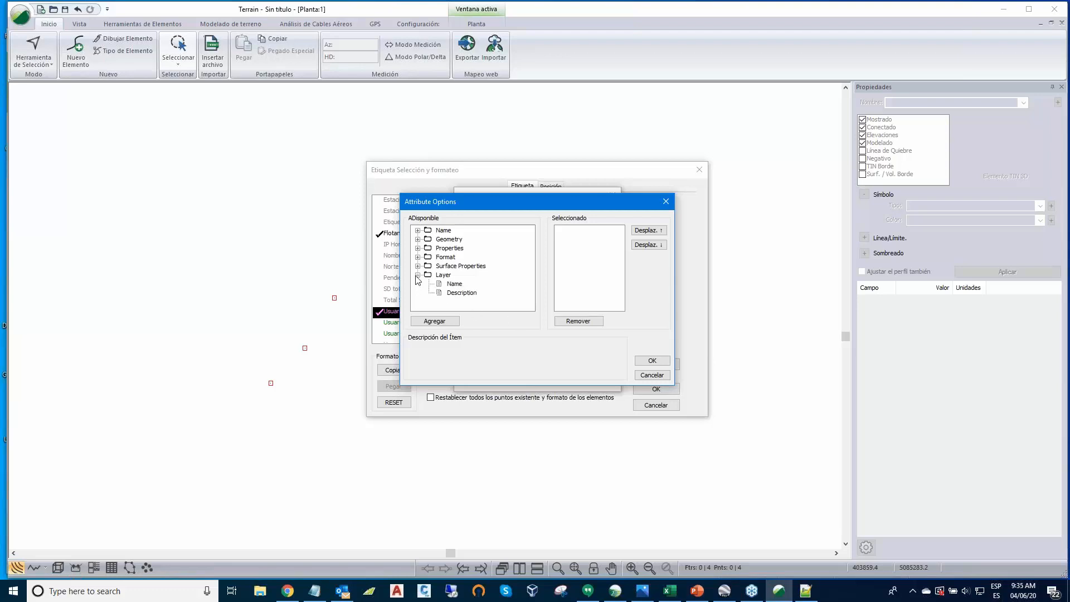
click(454, 284)
click(435, 321)
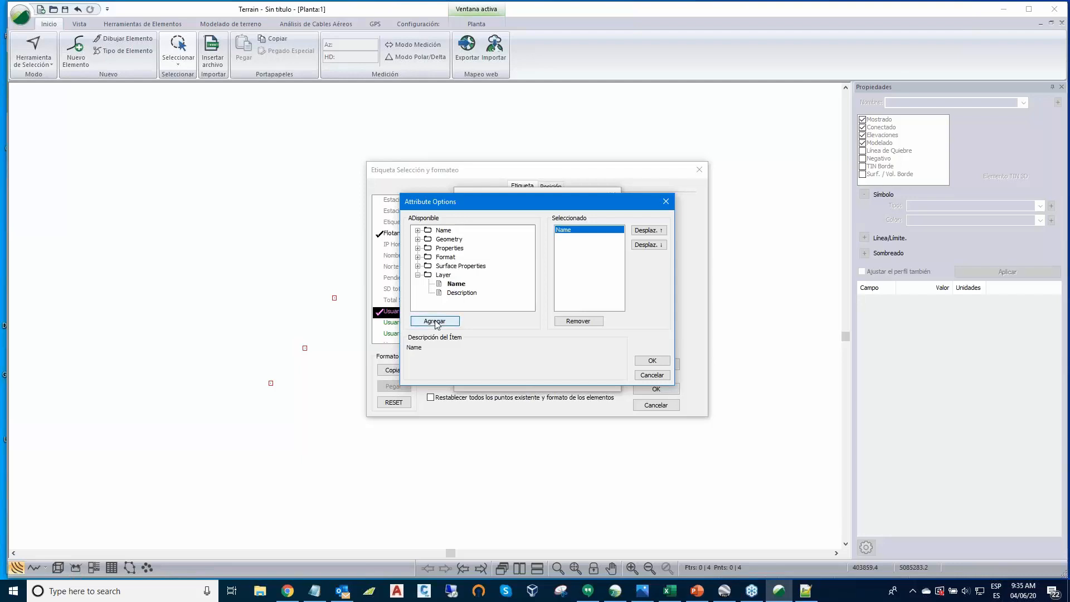
click(644, 362)
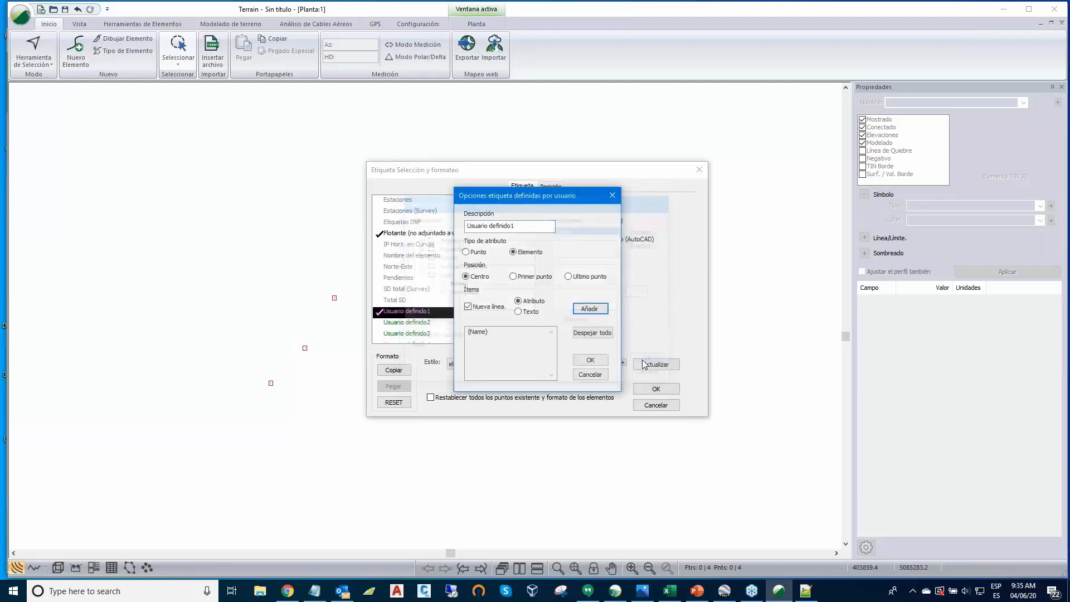
click(590, 360)
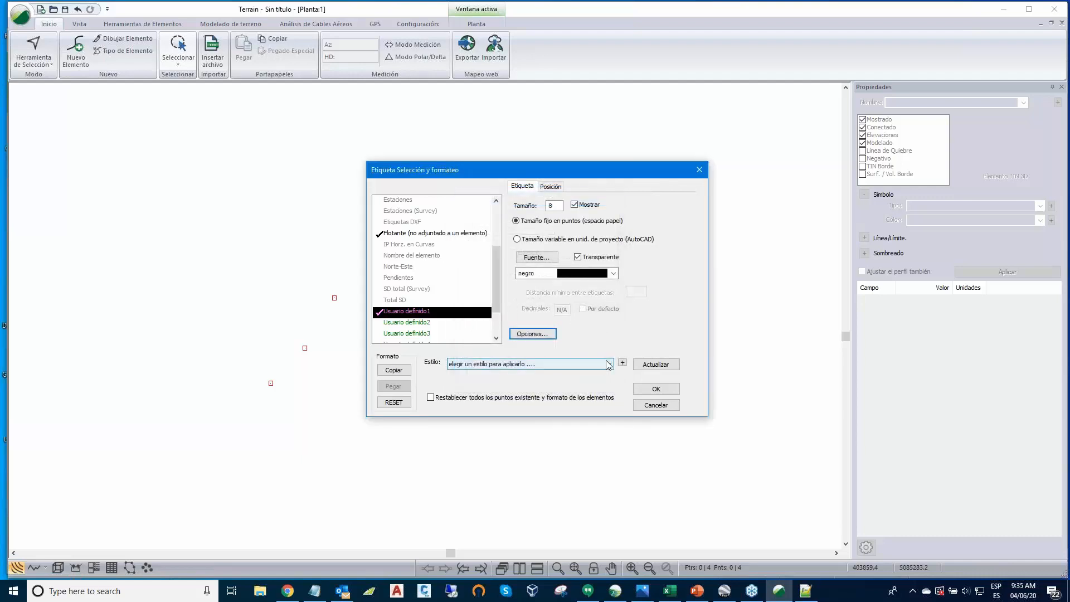
click(650, 389)
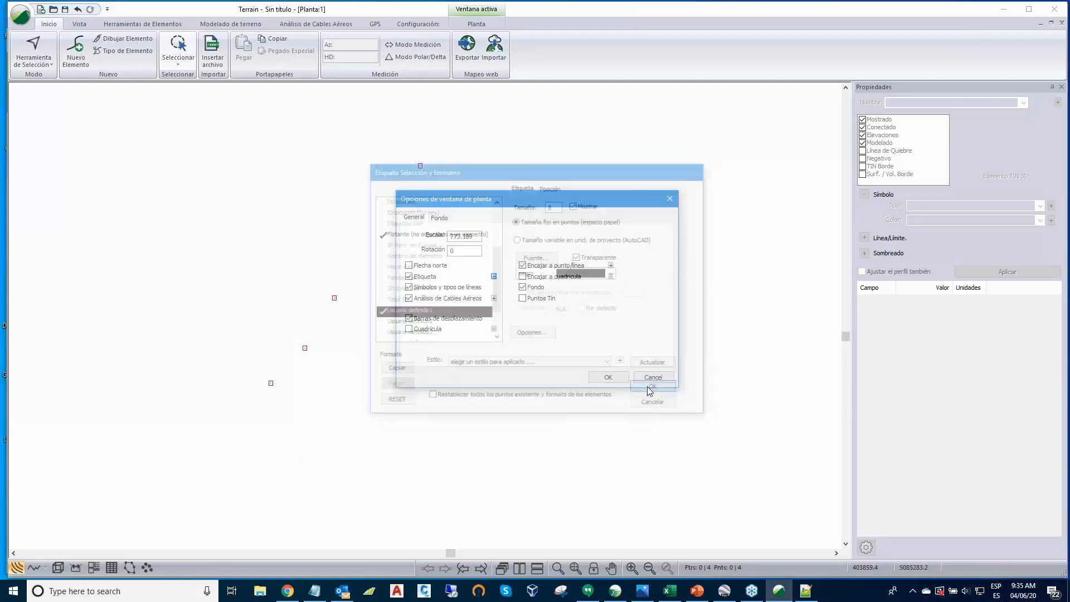
click(612, 379)
scroll(375, 337, up, 2)
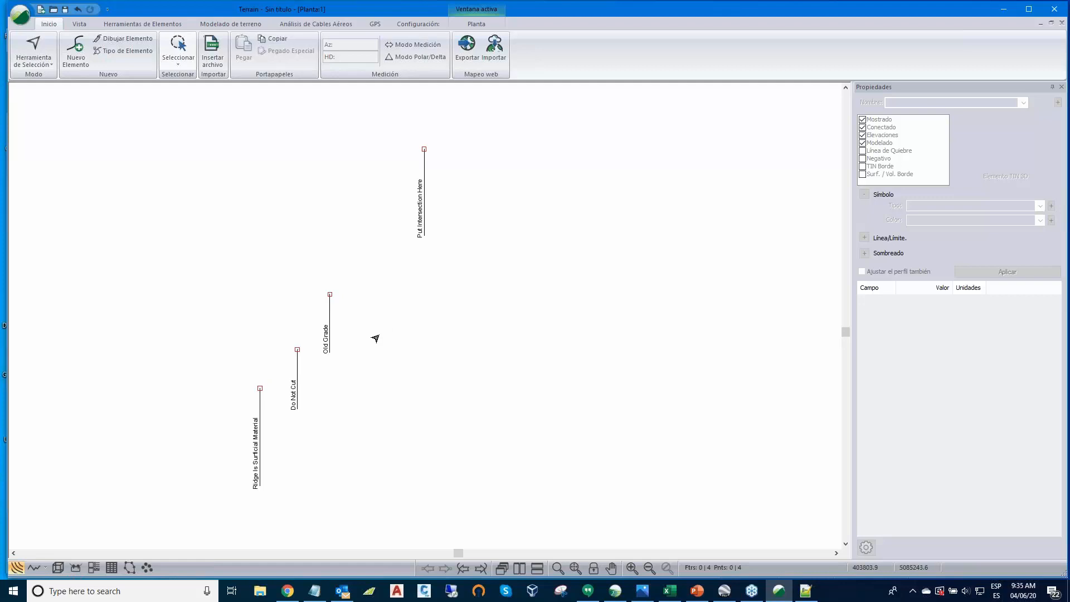
middle_drag(384, 333, 484, 325)
scroll(506, 305, down, 1)
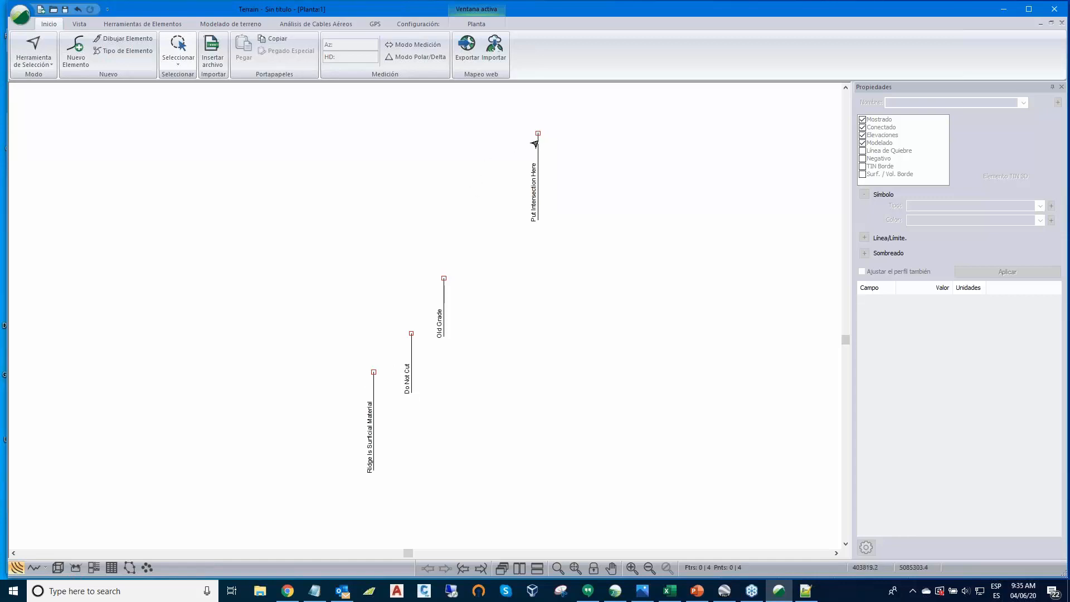
middle_drag(493, 230, 478, 251)
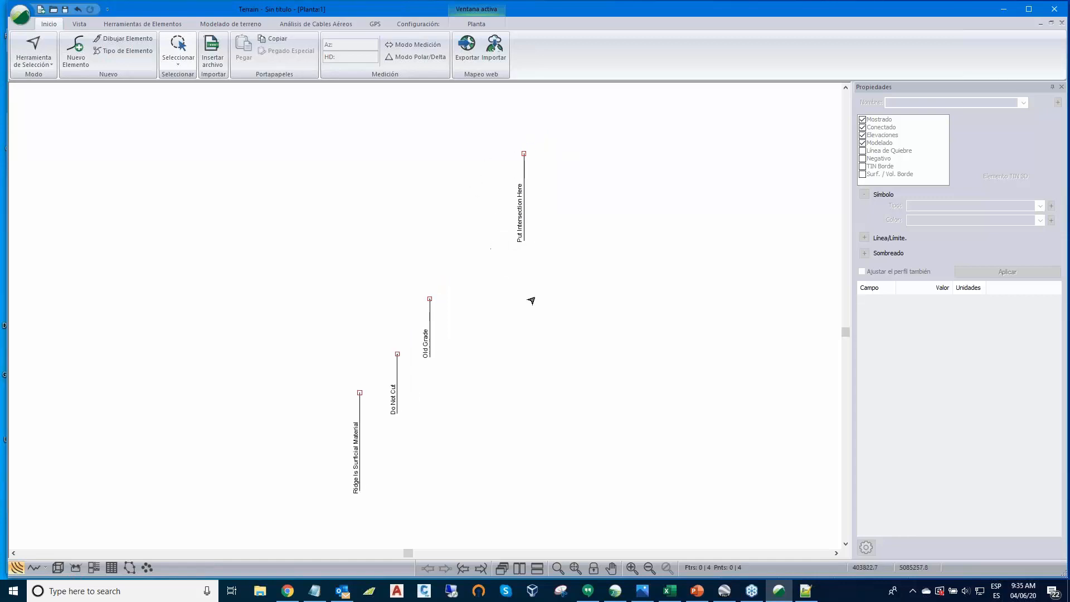
scroll(530, 301, up, 1)
scroll(530, 301, down, 1)
- Save the terrain as Datos_Campo in the Webminar folder inside 5-Webminar
click(18, 19)
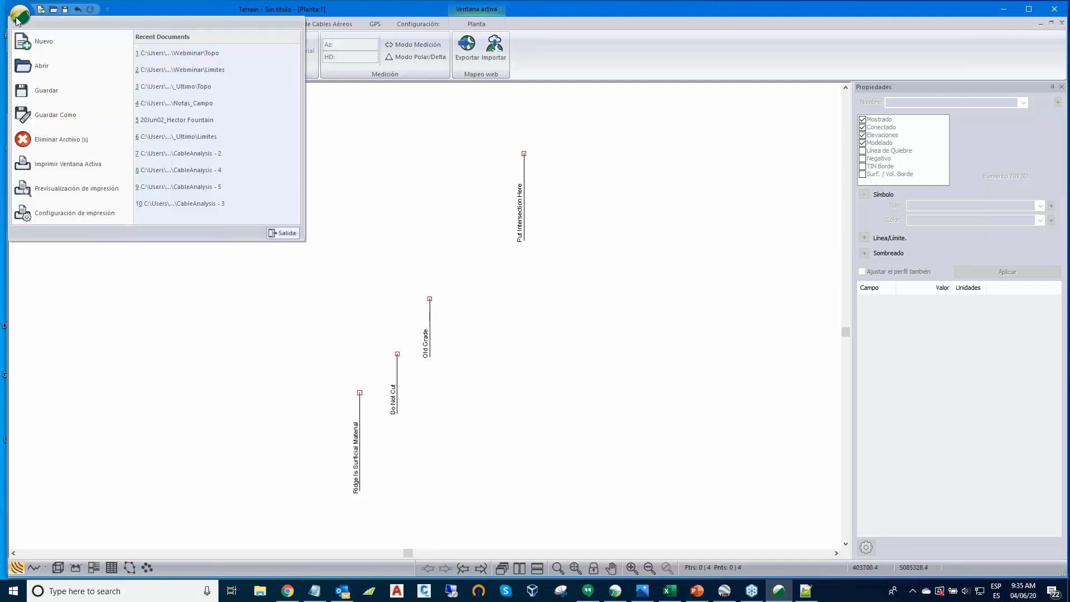
click(48, 119)
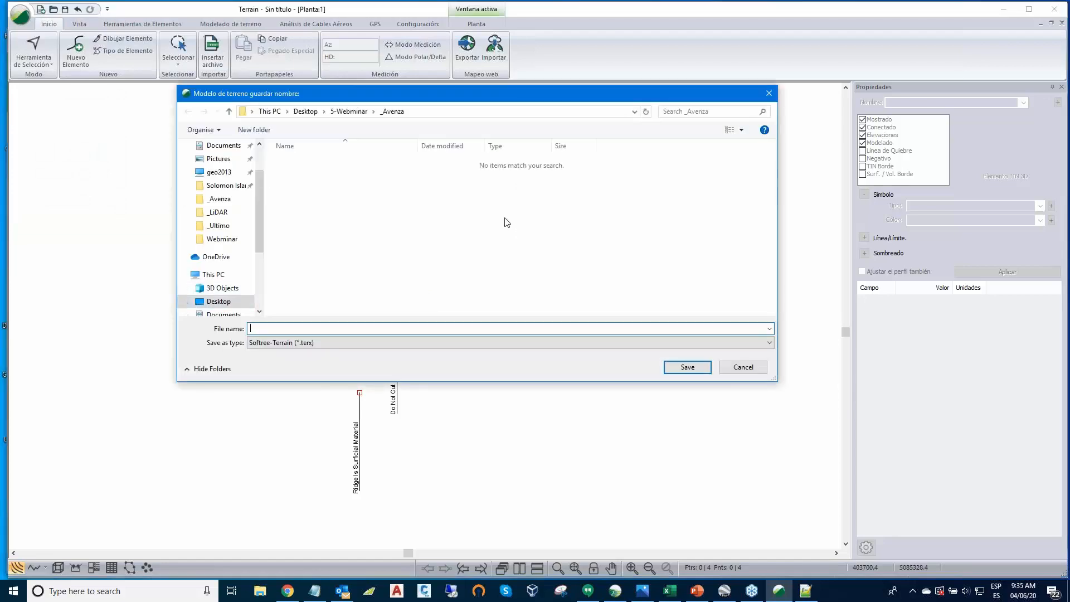
text(D)
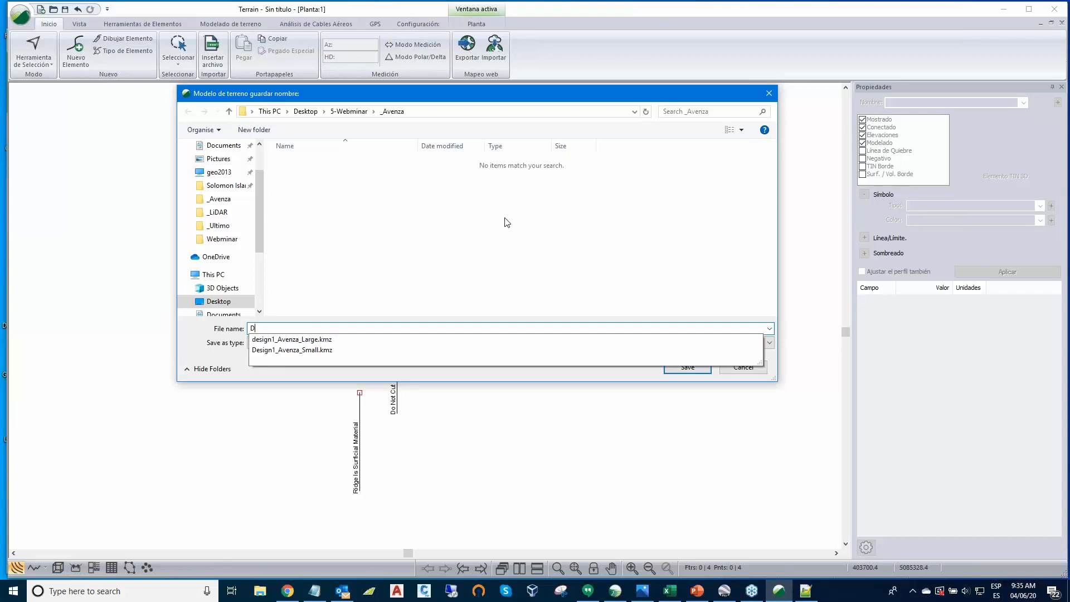
text(atos)
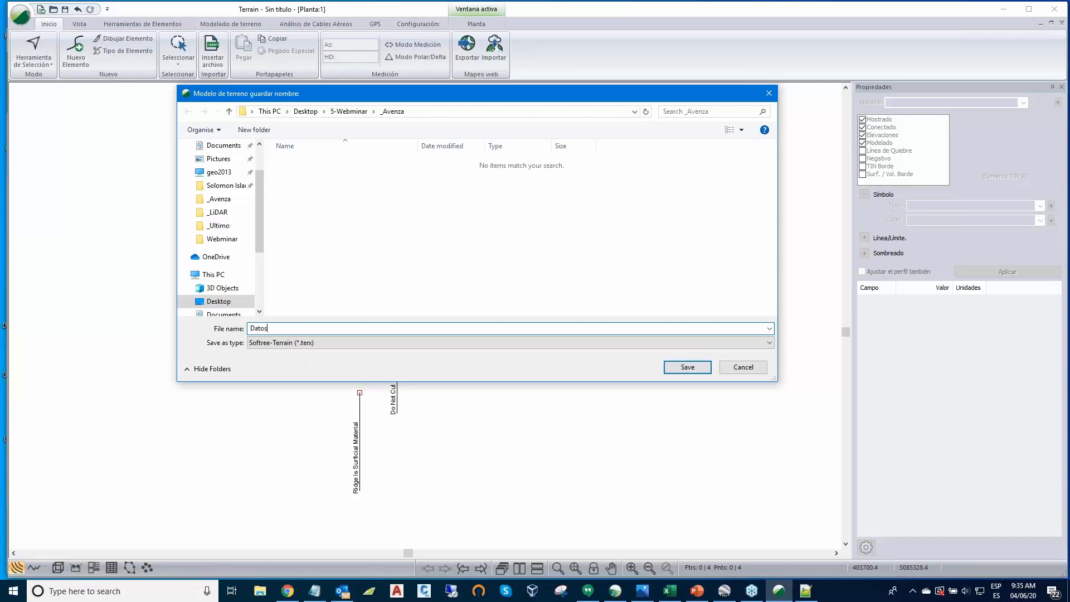
text(_Campo)
click(229, 112)
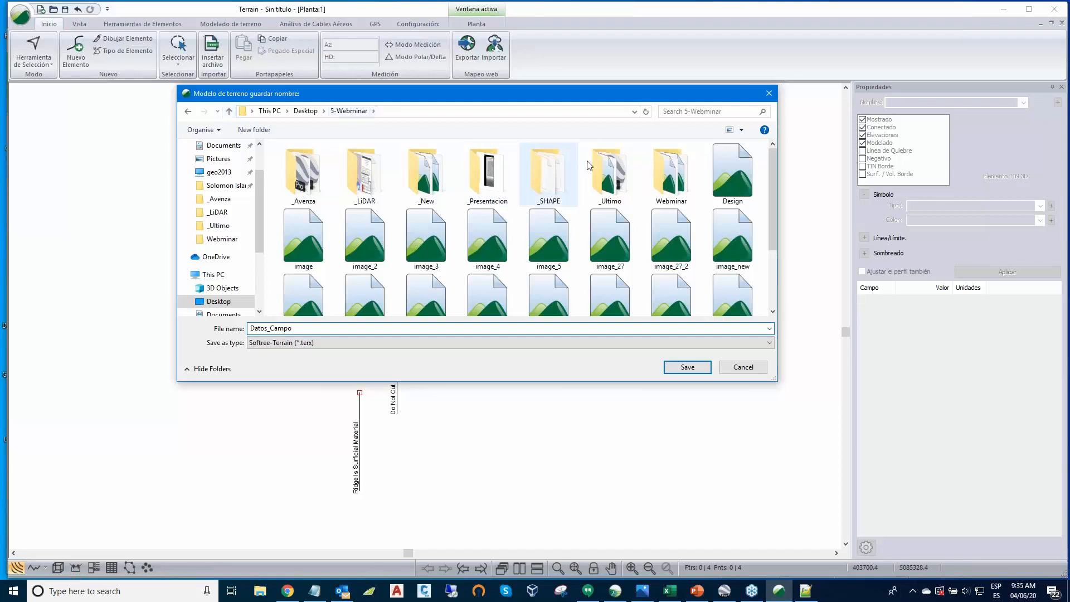
double_click(671, 175)
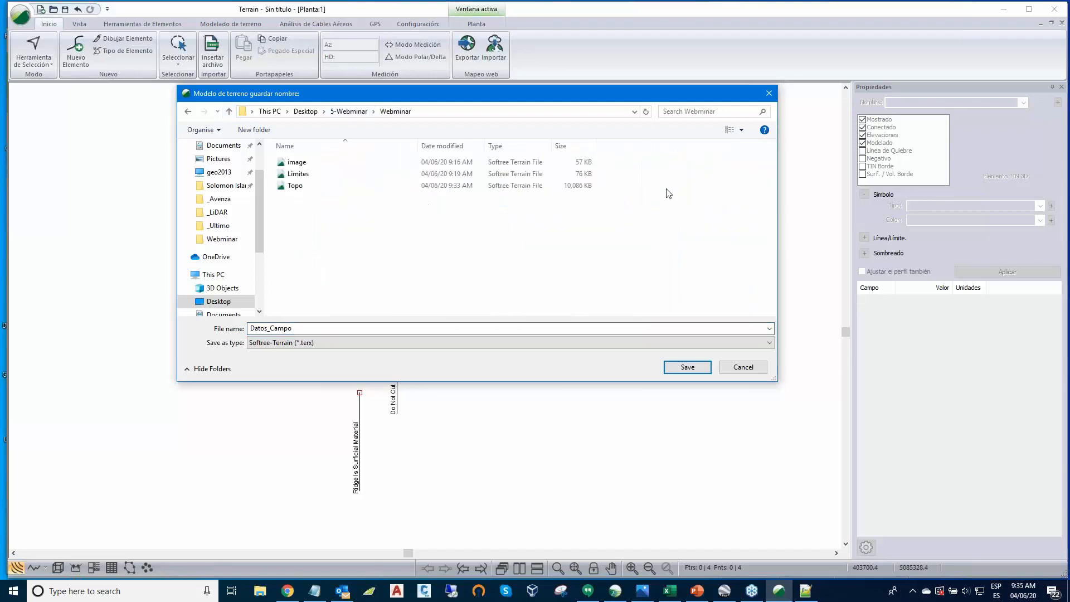
click(680, 368)
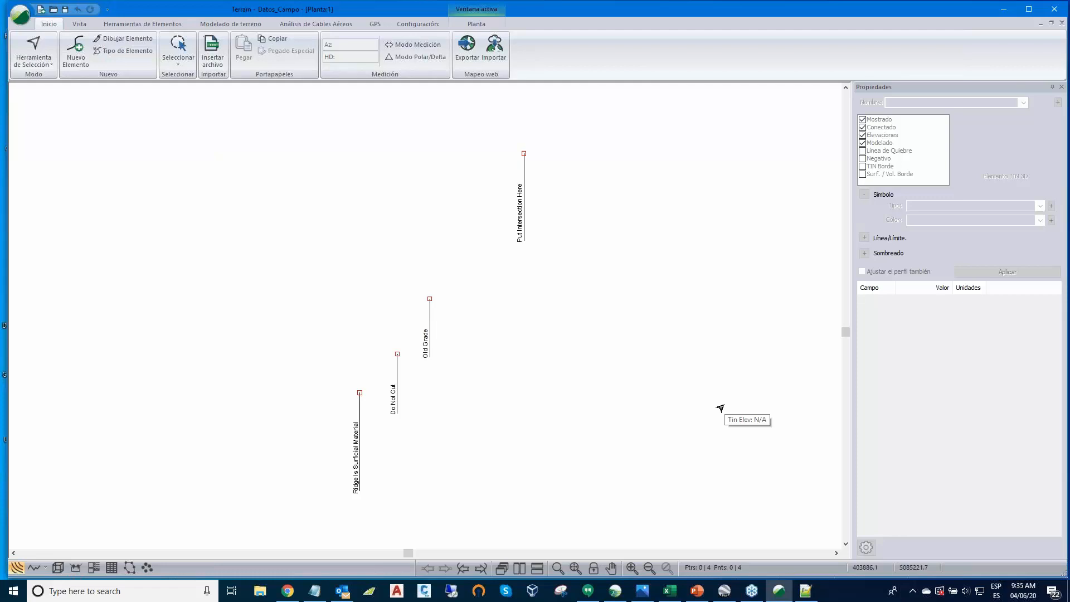
- Switch to the Ubicación road design and show its plan window
click(615, 595)
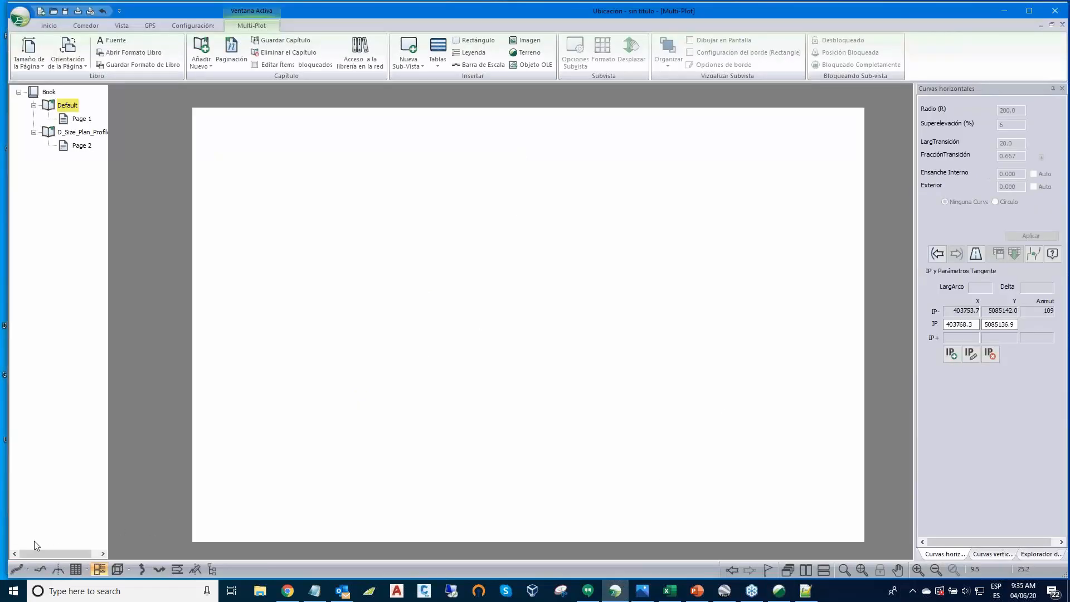
click(20, 570)
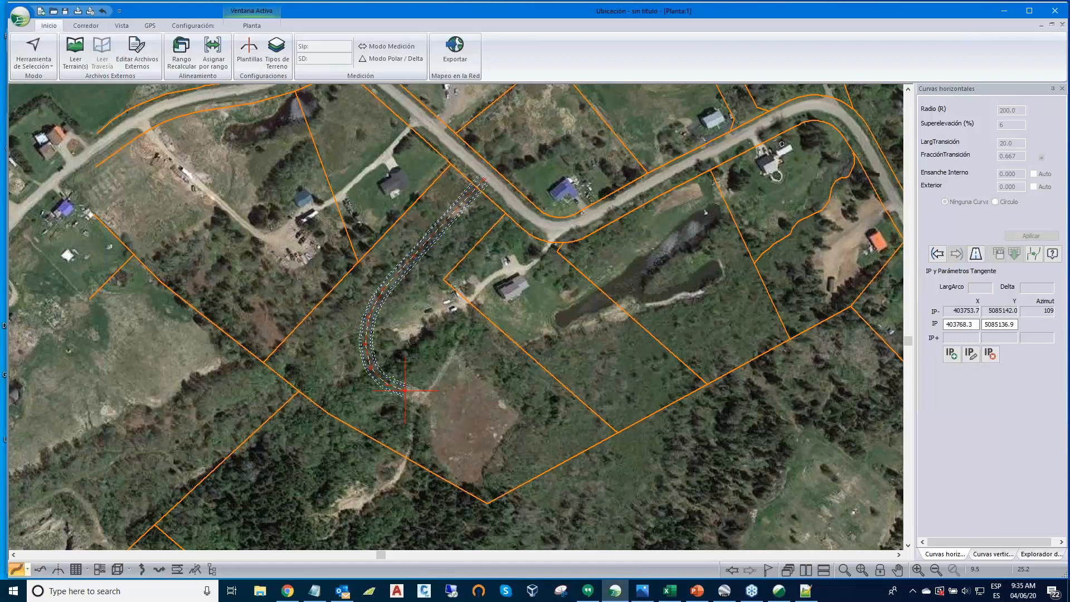
scroll(418, 274, up, 2)
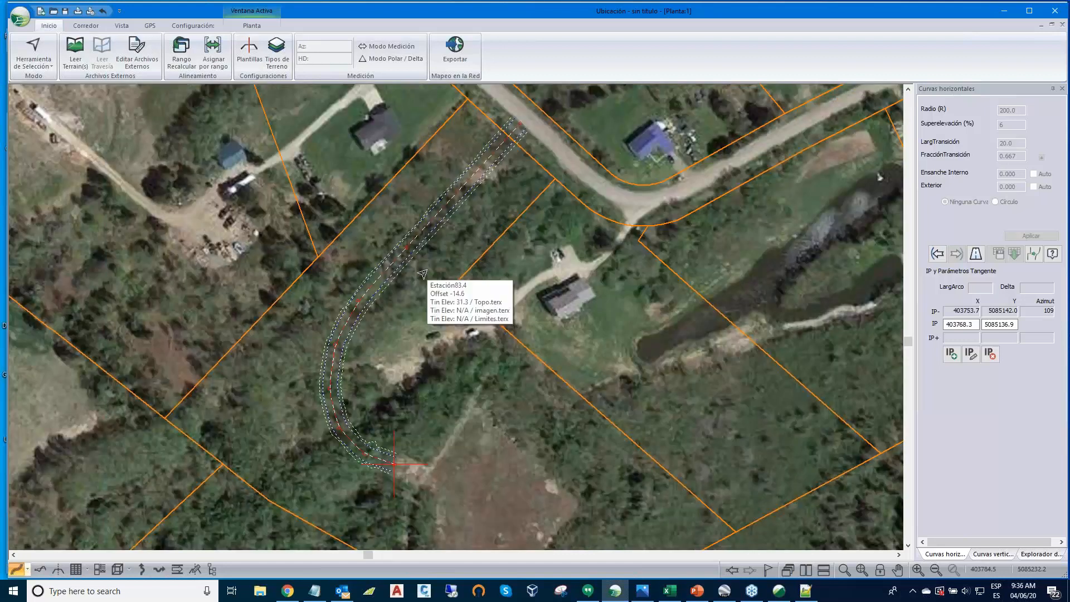
- Add the Datos_Campo terrain from the Webminar folder to the plan window's background files
right_click(428, 270)
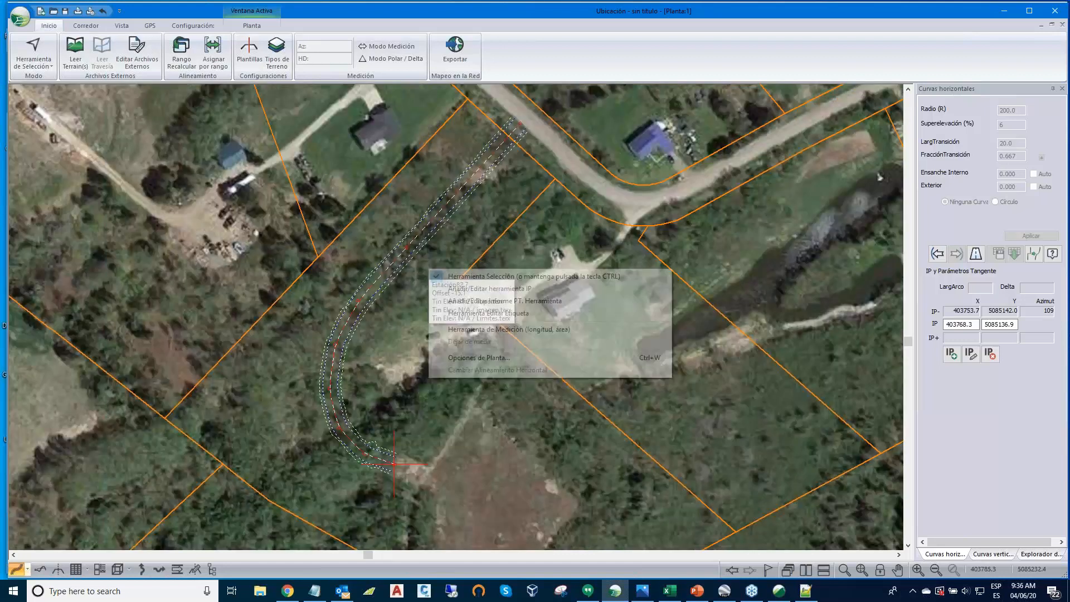
click(482, 358)
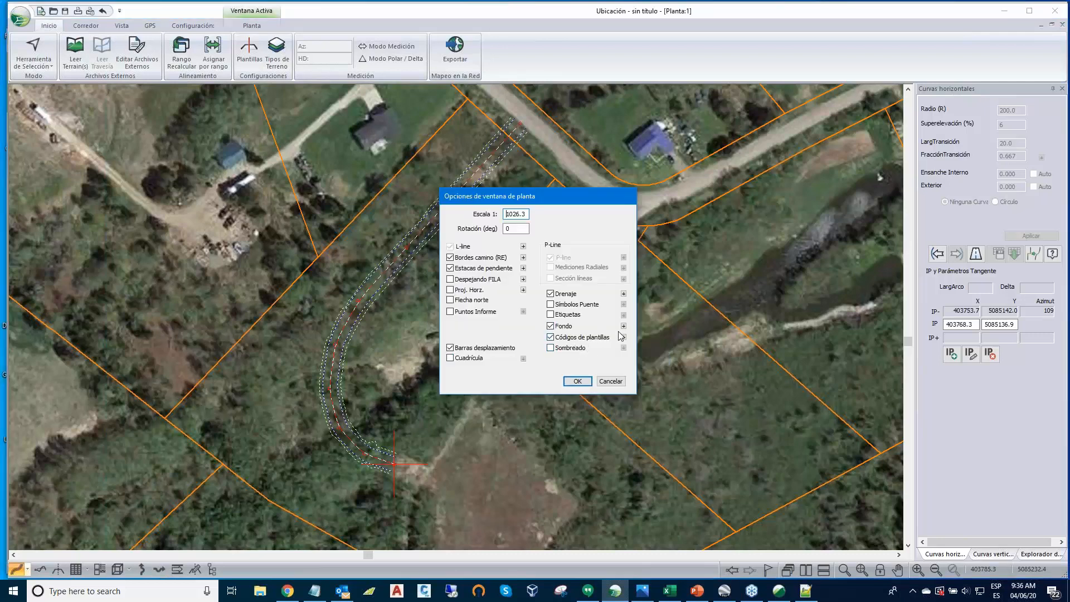
click(623, 327)
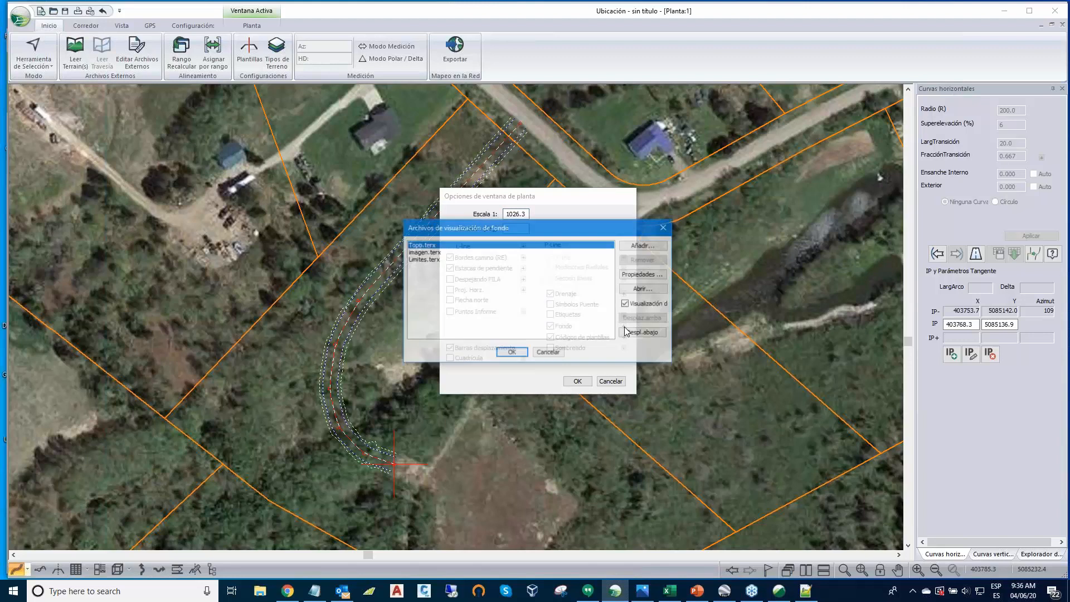
click(644, 246)
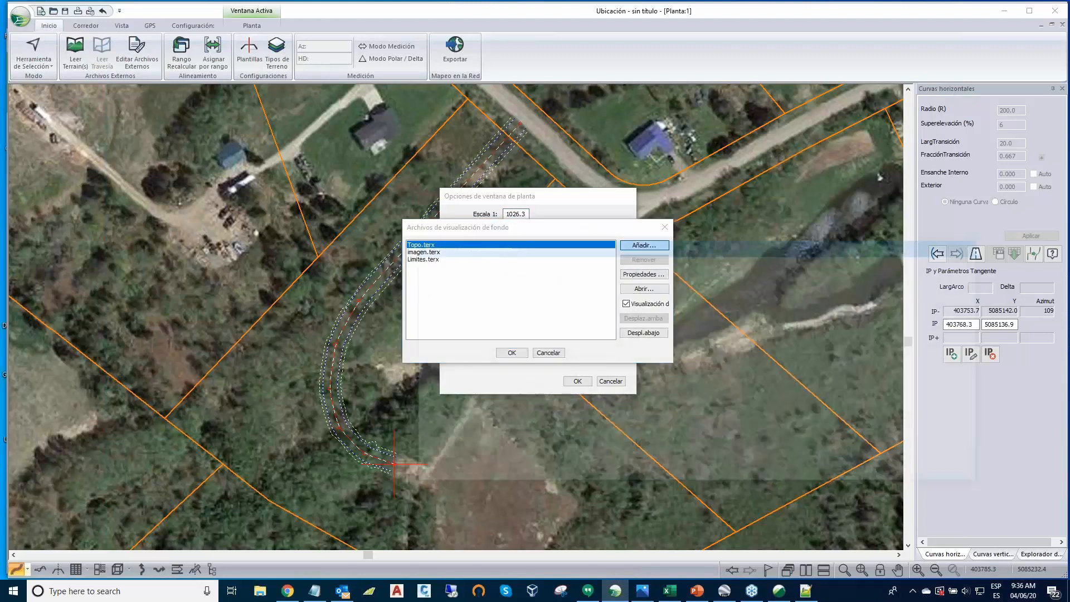
click(587, 313)
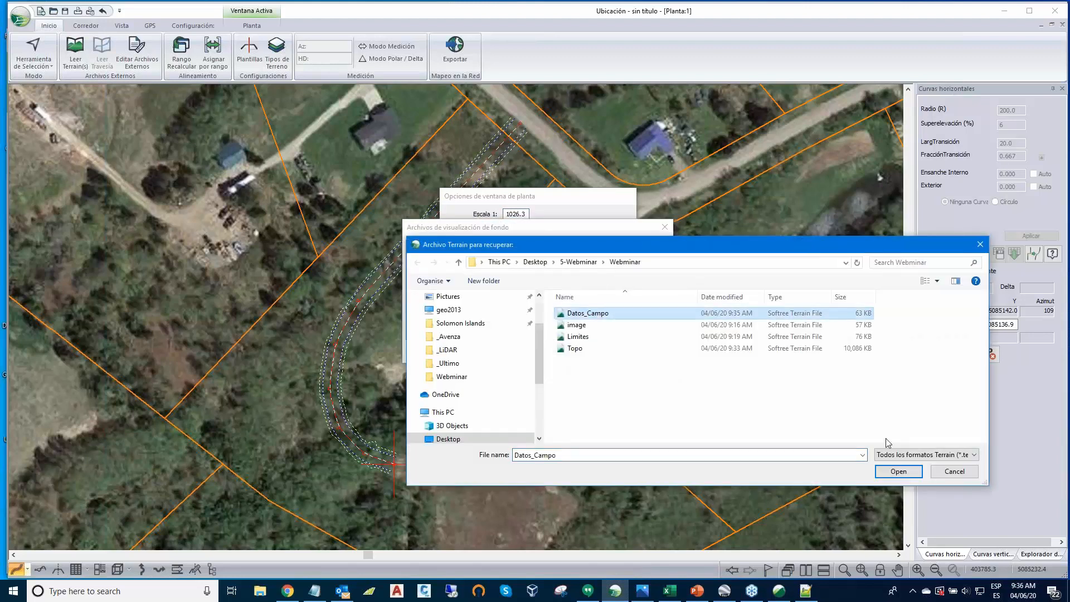
click(881, 473)
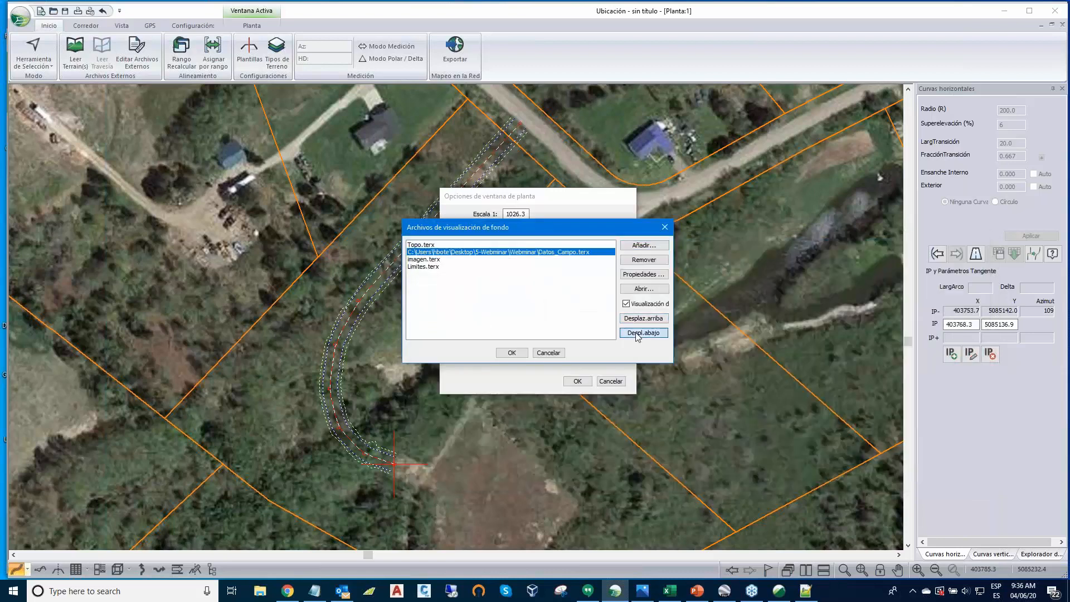
- Place Datos_Campo last in the background file list and set its fading (Desteñido) to 0%
click(637, 334)
click(637, 333)
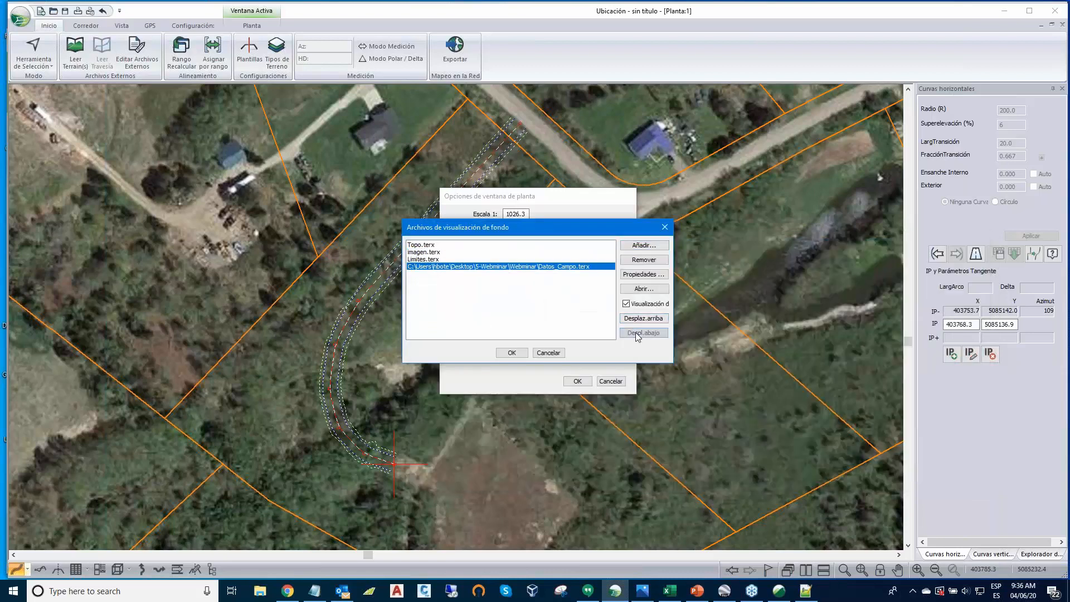
click(633, 278)
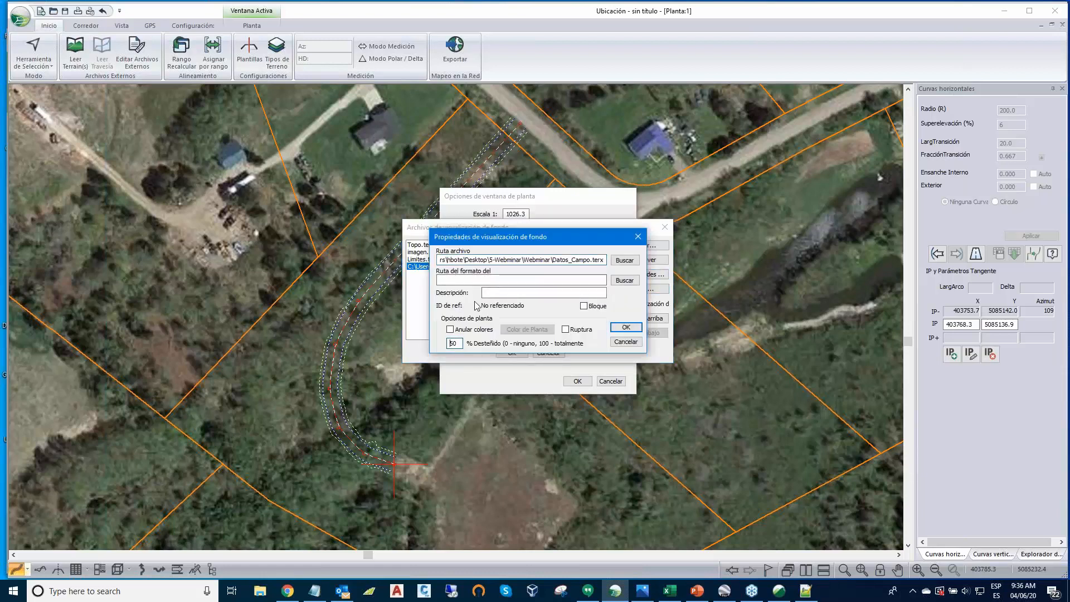
key(Delete)
click(623, 328)
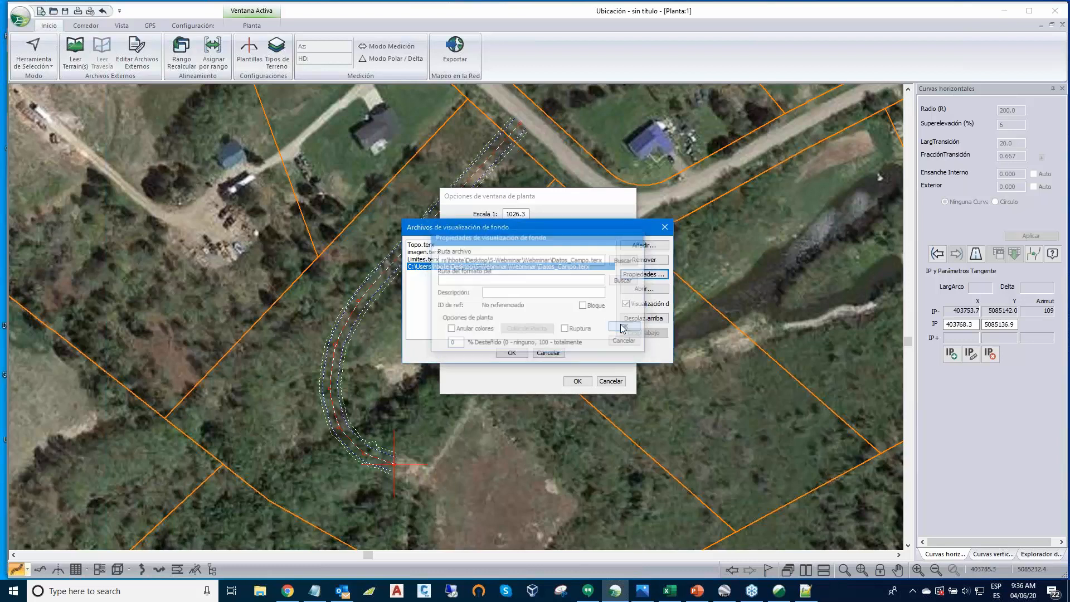
click(512, 353)
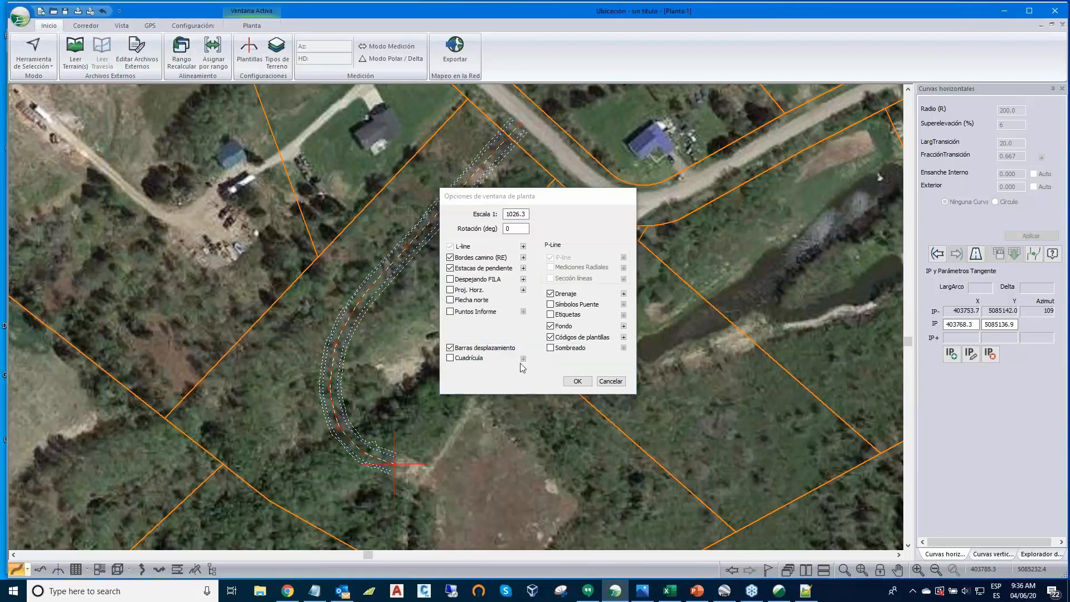
- Apply the plan window options so the Datos_Campo field notes display over the road plan
click(577, 381)
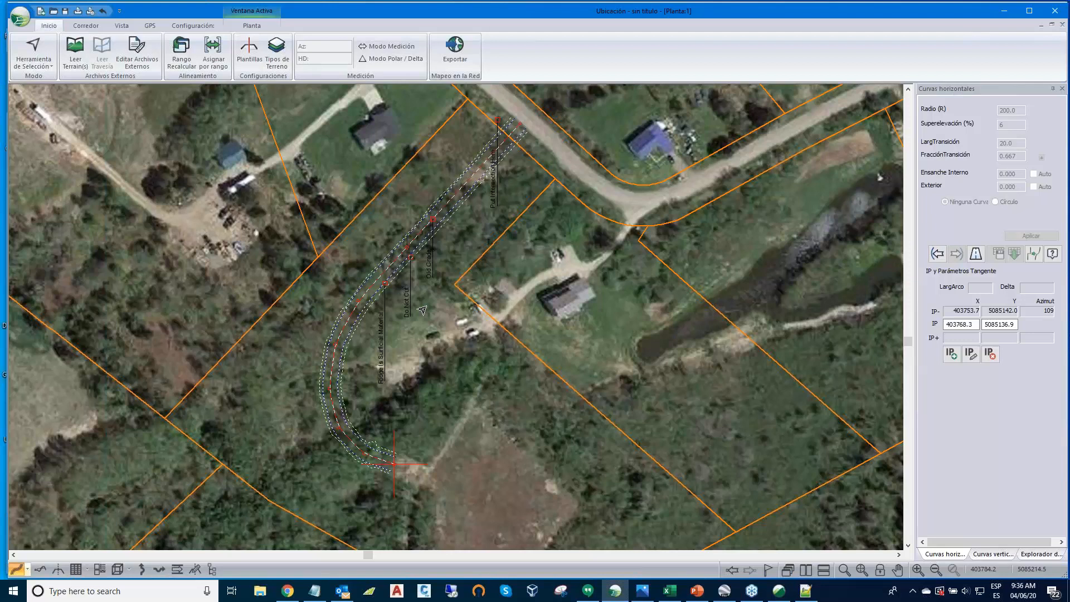
scroll(422, 310, up, 1)
scroll(421, 310, up, 1)
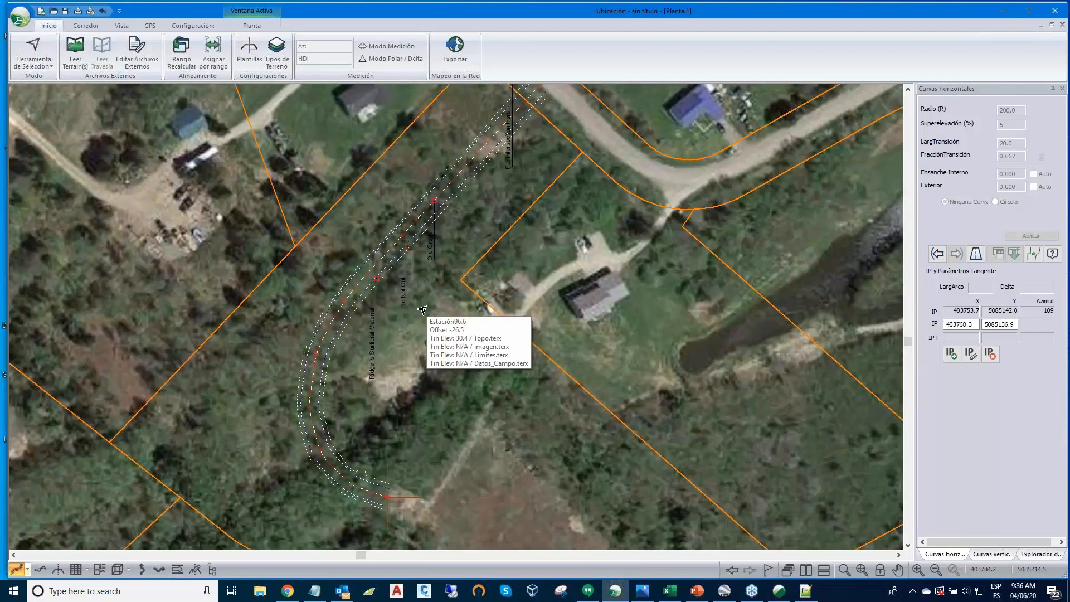
scroll(423, 308, up, 1)
scroll(451, 286, up, 1)
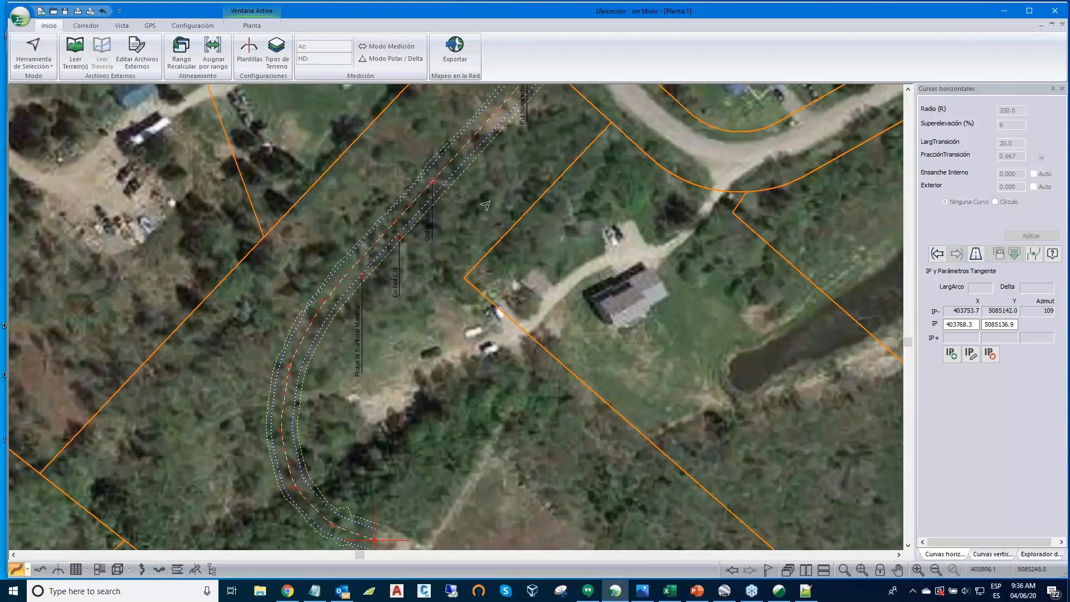
- Examine the field-note points and labels along the road alignment, from the intersection down to the curve
middle_drag(485, 206, 462, 289)
scroll(488, 258, up, 1)
scroll(493, 248, up, 1)
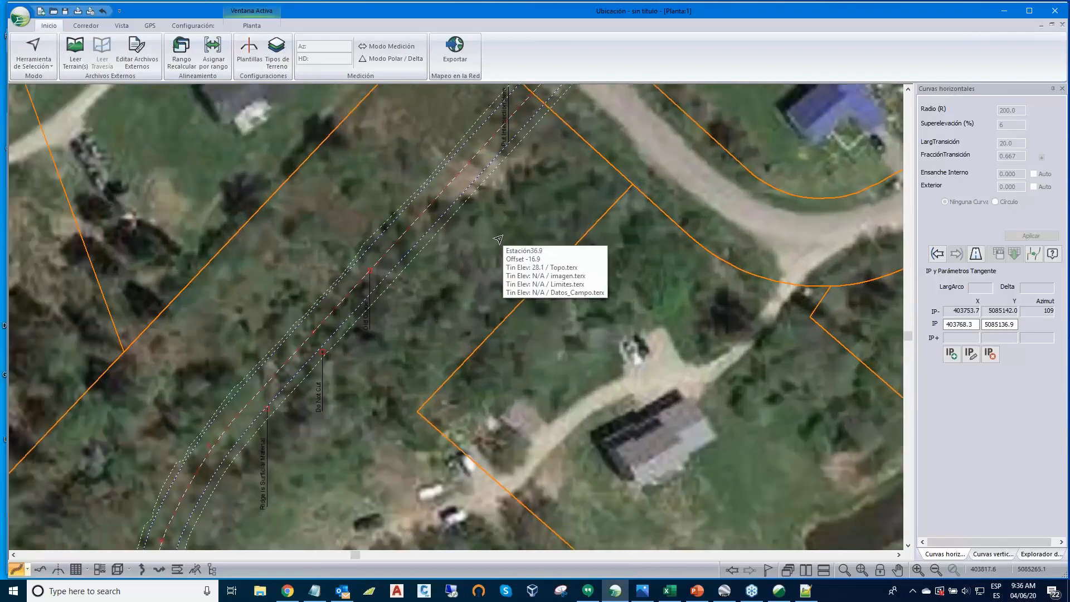
scroll(498, 239, down, 1)
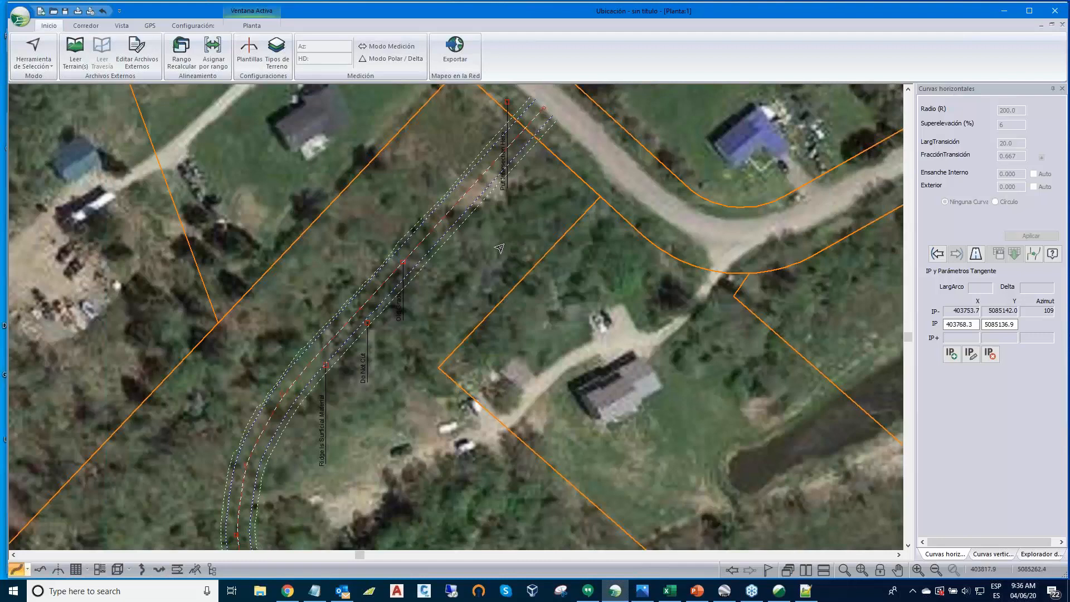
middle_drag(498, 248, 506, 314)
scroll(498, 190, up, 1)
scroll(498, 190, up, 1)
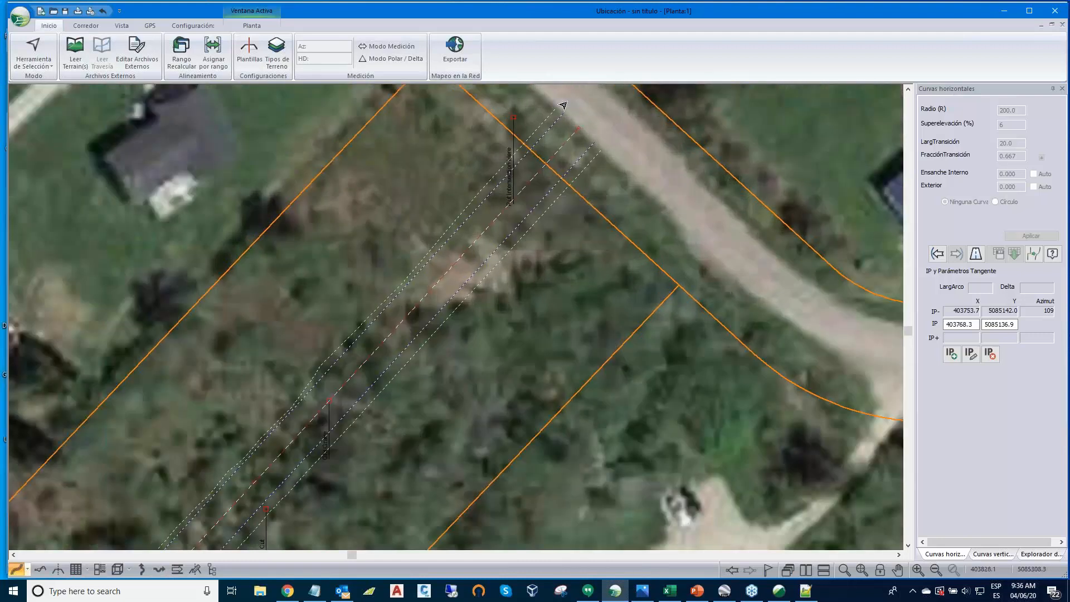
scroll(538, 209, down, 1)
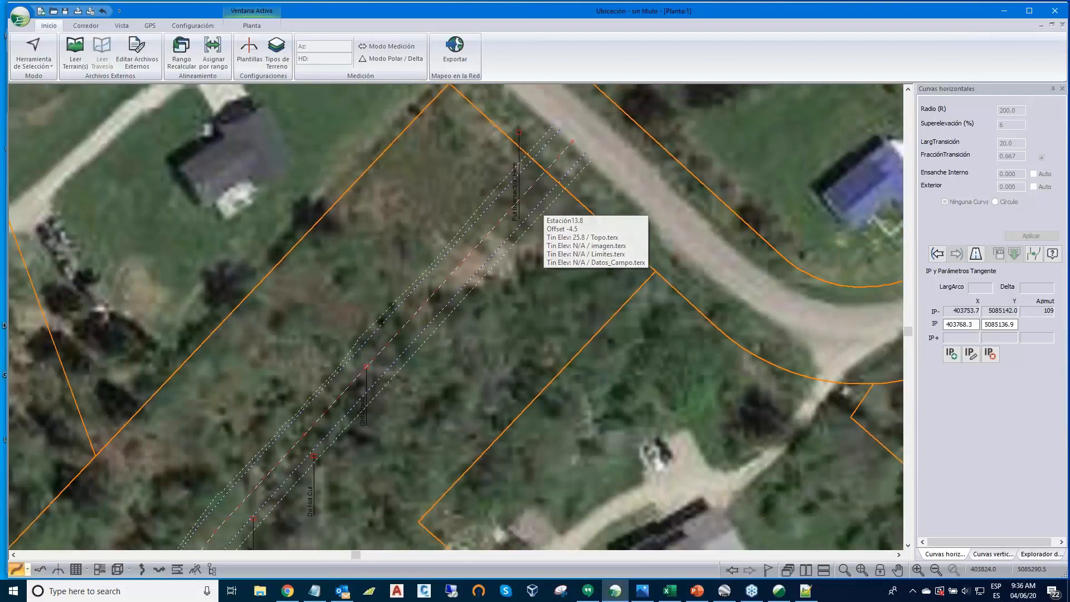
scroll(525, 206, up, 1)
scroll(525, 206, down, 1)
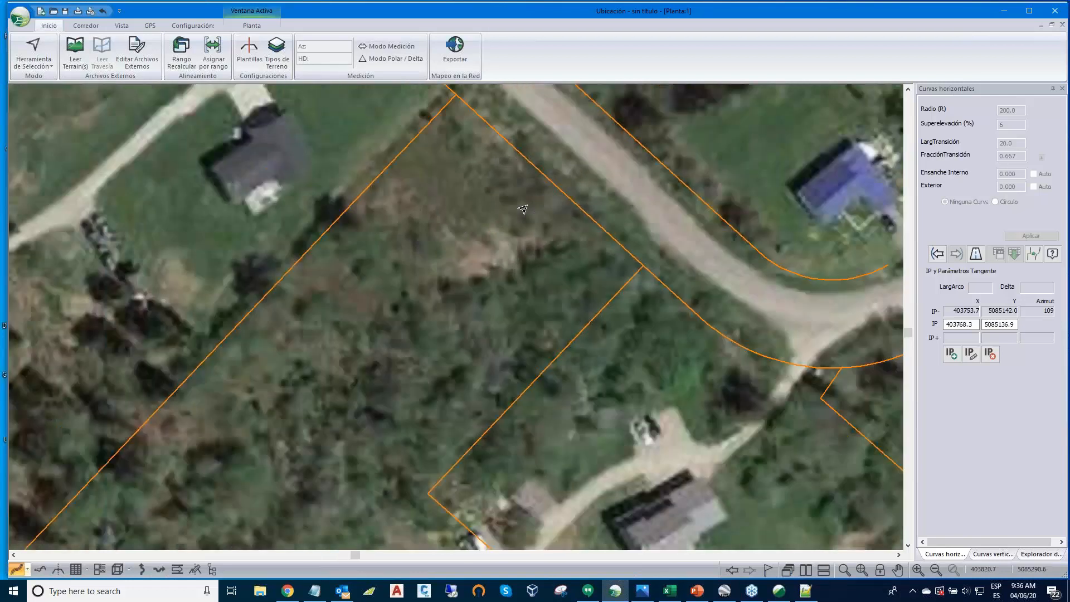
middle_drag(342, 445, 436, 305)
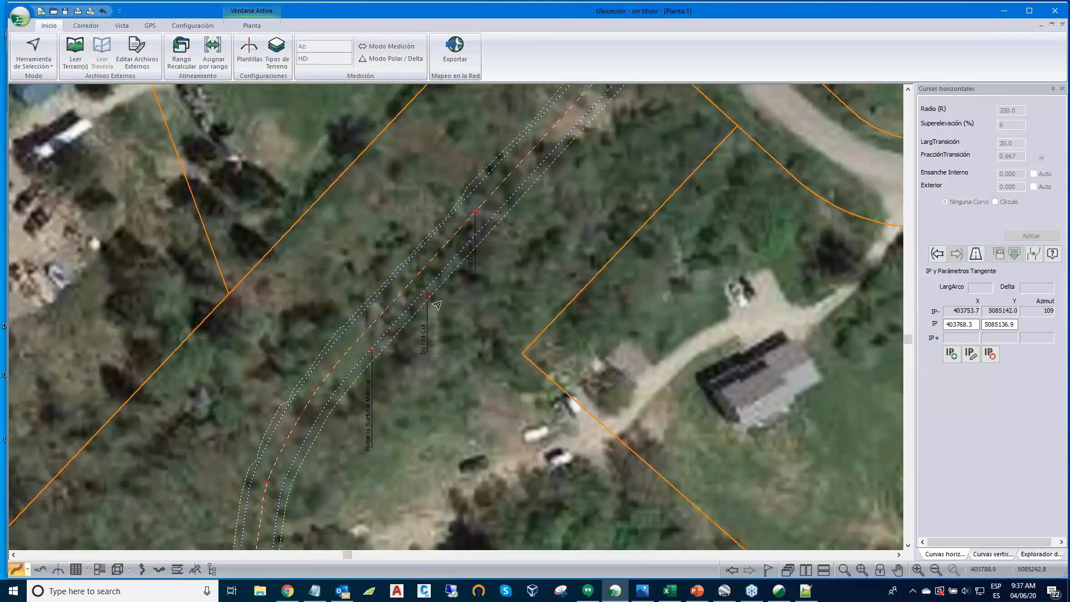
scroll(436, 305, up, 1)
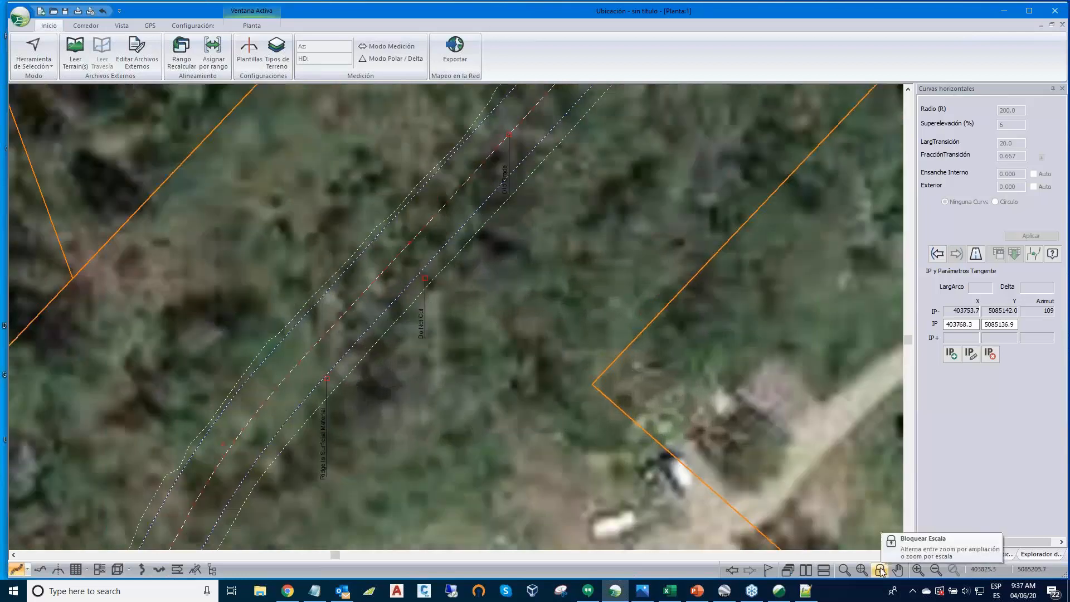
- Try zooming the plan with the scale lock (Bloquear Escala) on to compare label sizes, and unlock the scale again
scroll(586, 266, down, 1)
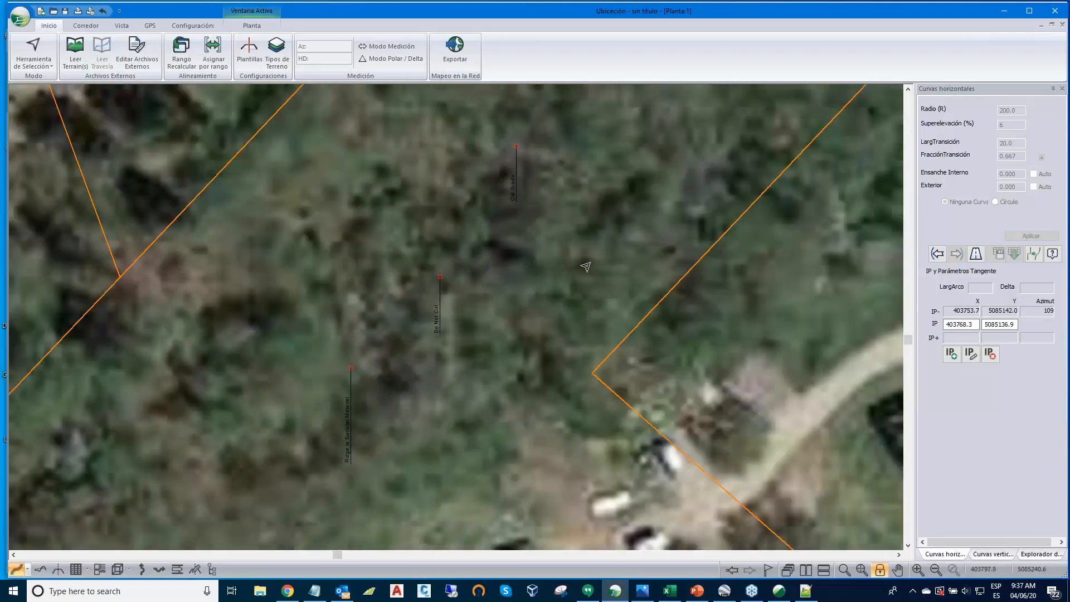
scroll(585, 266, up, 1)
scroll(585, 267, up, 1)
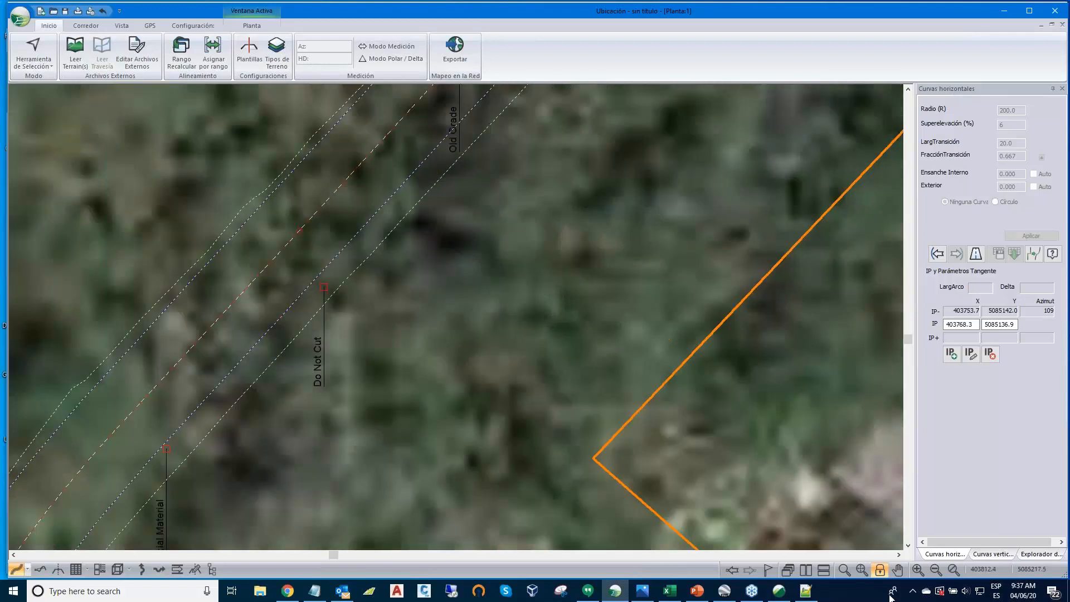
click(953, 570)
scroll(659, 392, down, 1)
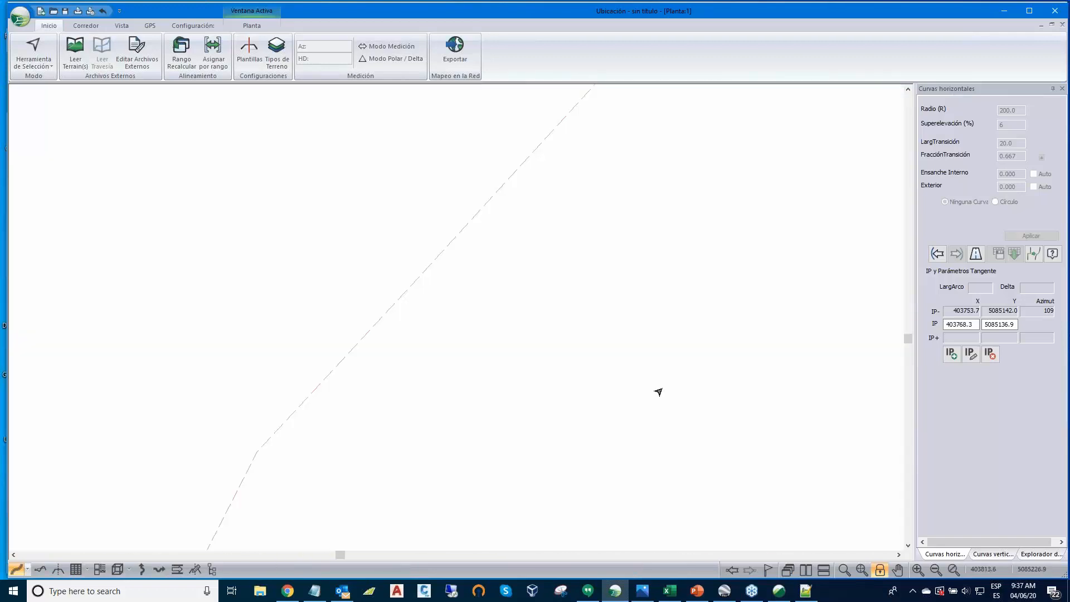
scroll(486, 344, up, 2)
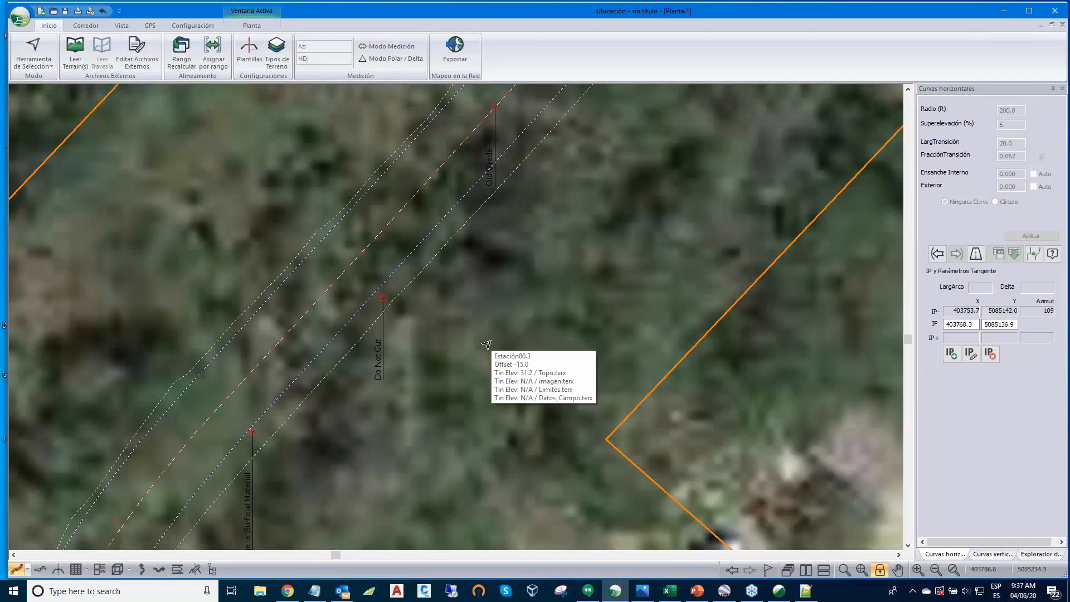
scroll(485, 343, up, 1)
scroll(638, 281, down, 2)
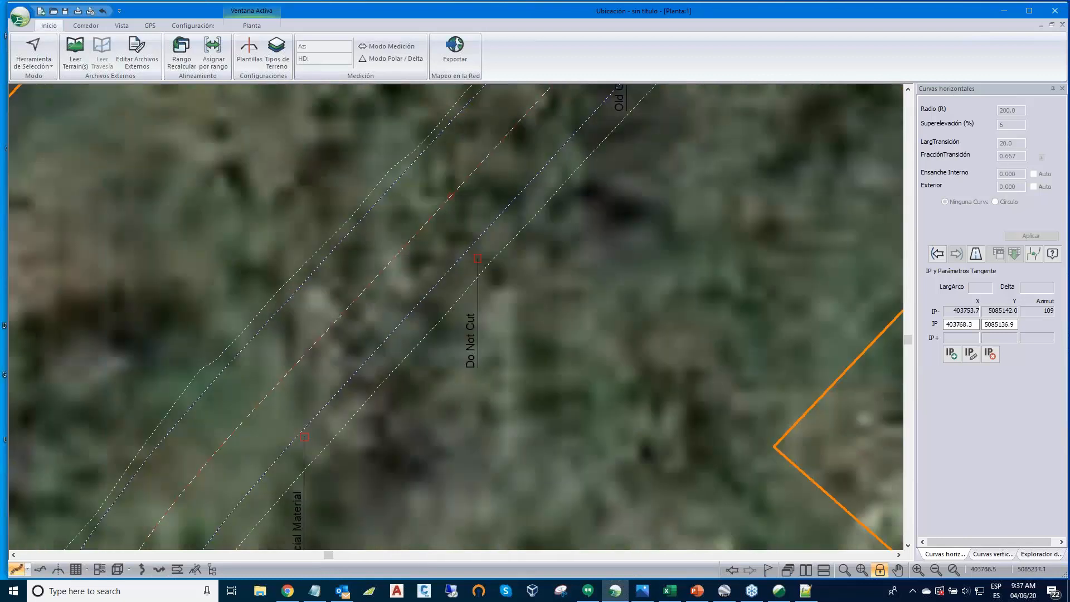
scroll(639, 280, up, 1)
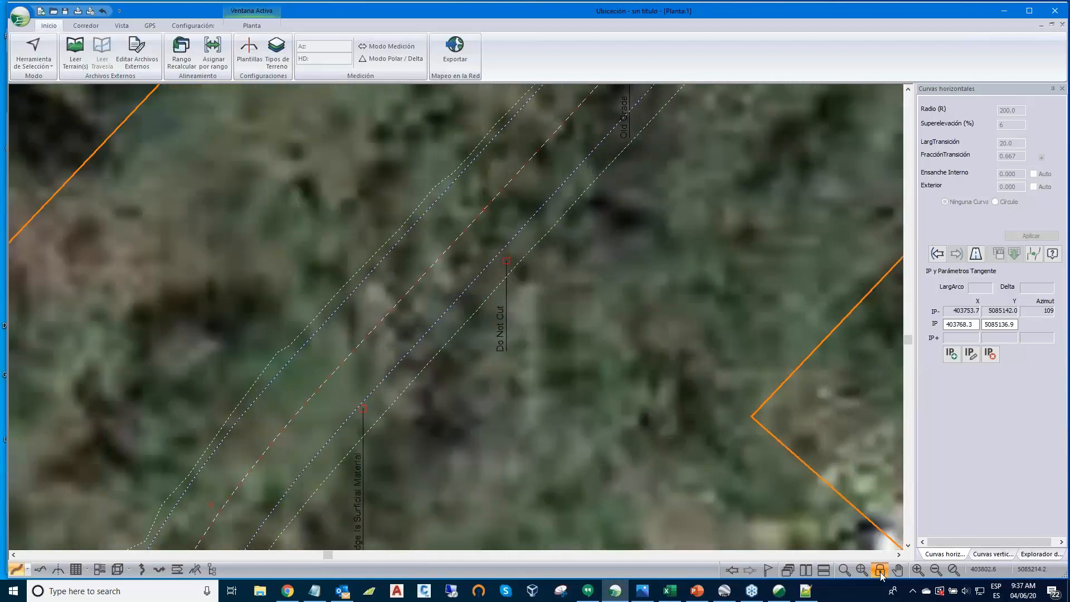
click(881, 571)
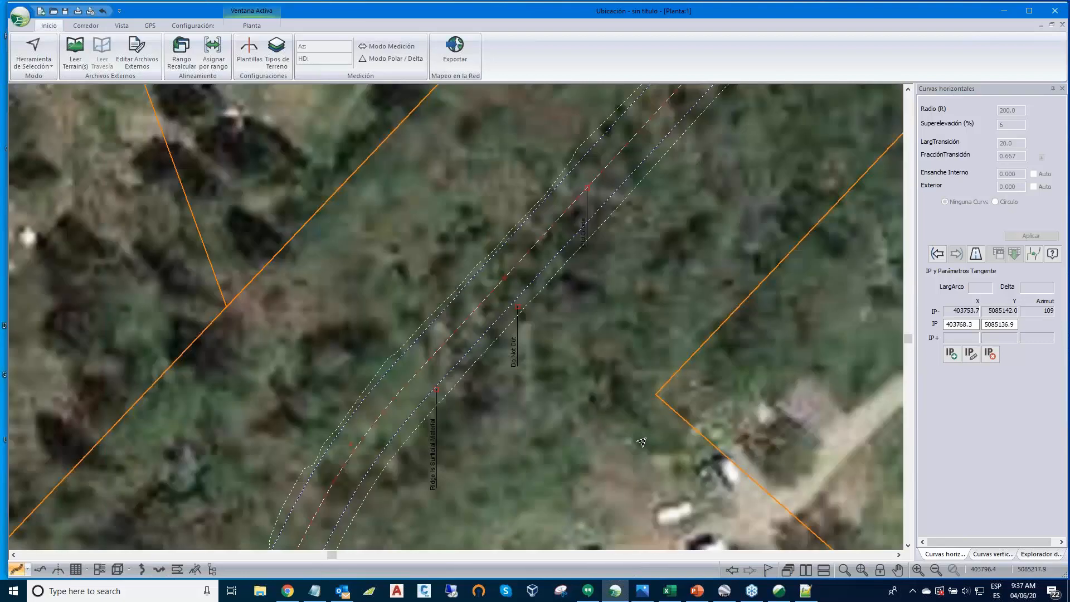
- Review the positions of the field notes along the whole road alignment at a wider scale
scroll(641, 442, down, 1)
scroll(637, 415, up, 1)
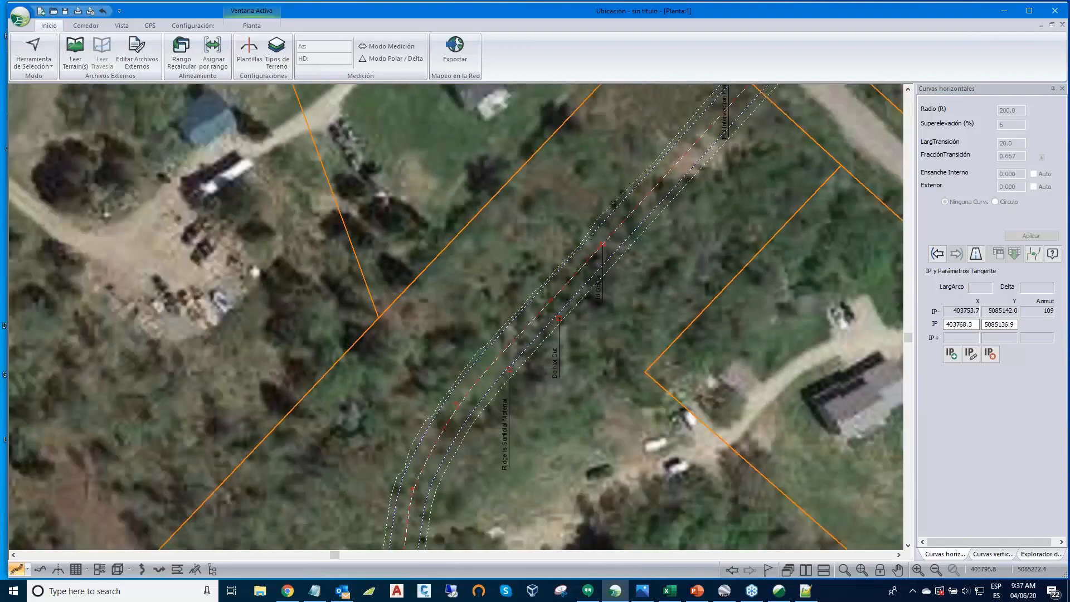
scroll(642, 385, down, 1)
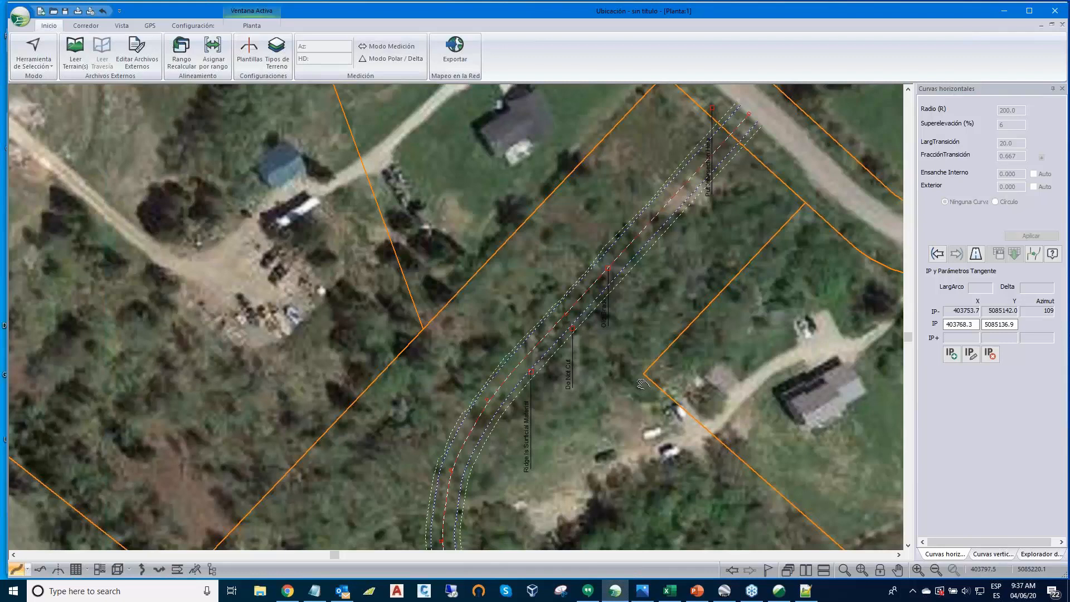
scroll(643, 380, down, 1)
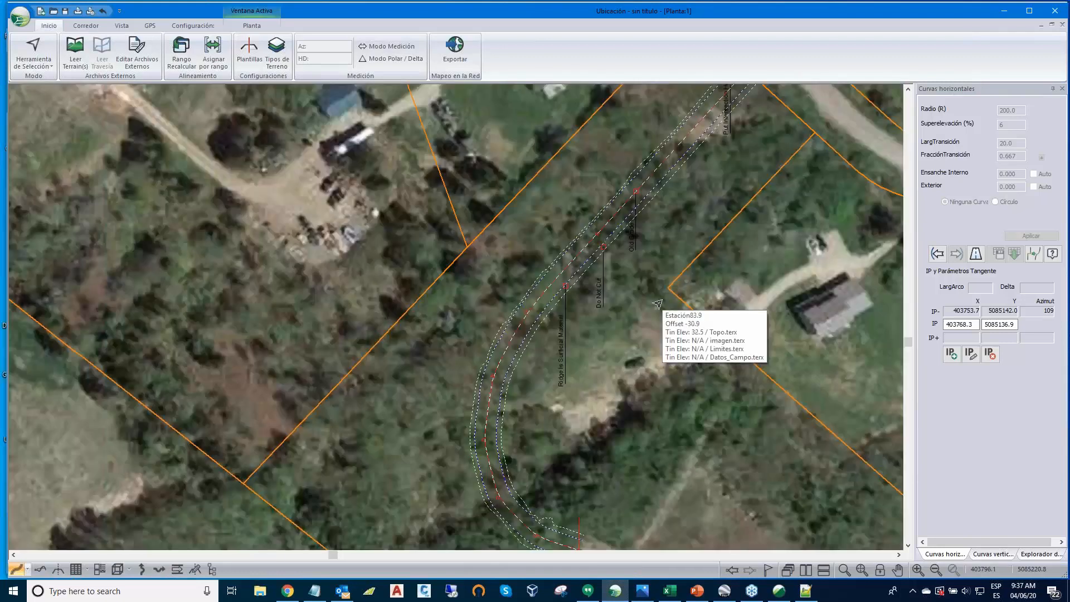
scroll(647, 293, down, 1)
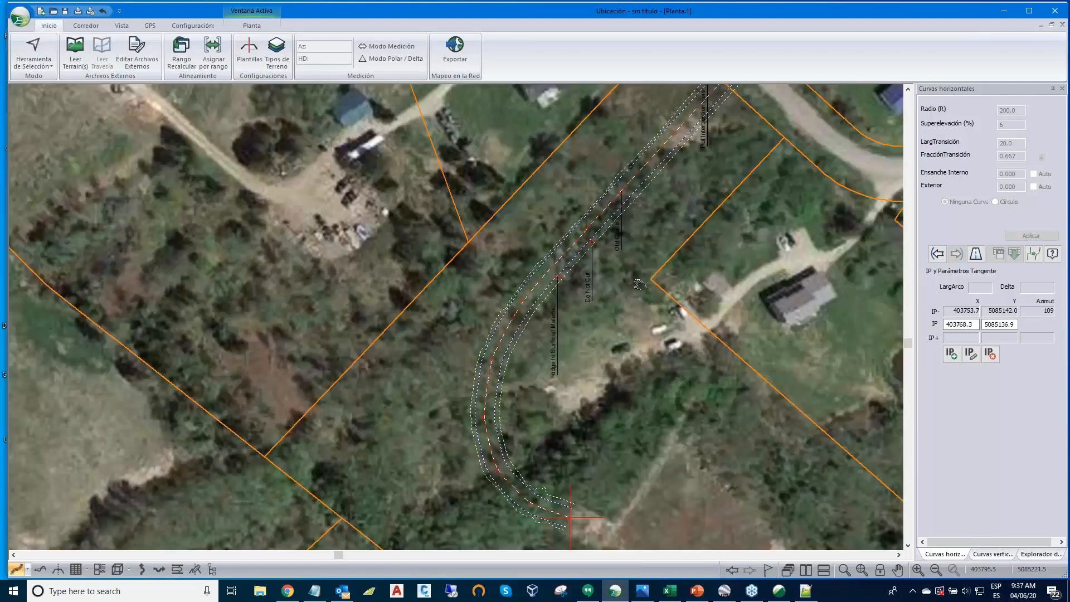
scroll(639, 284, down, 1)
middle_drag(627, 285, 545, 276)
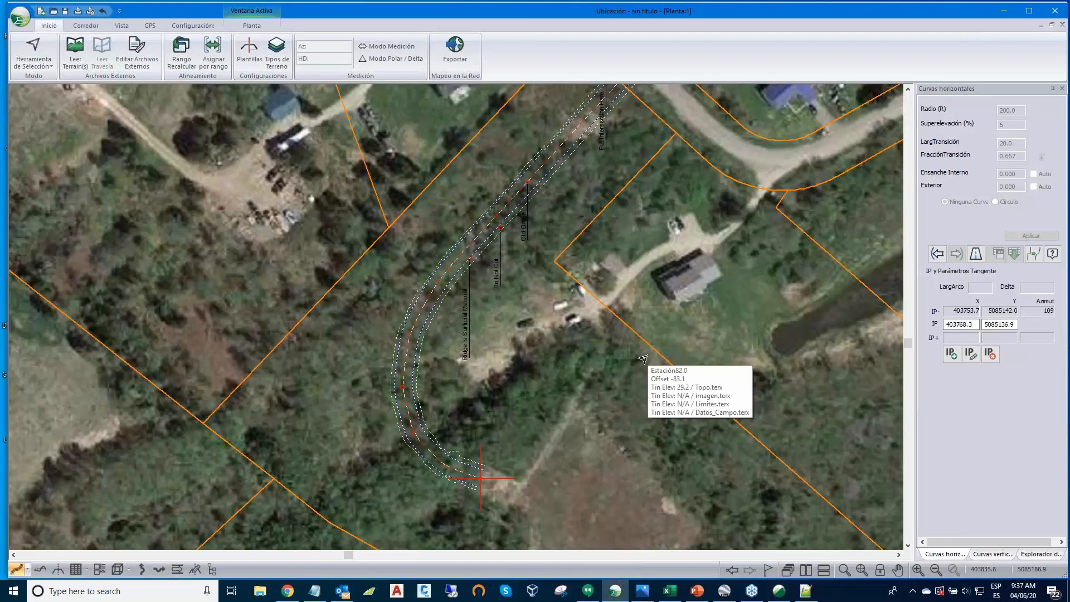
scroll(642, 359, down, 1)
scroll(642, 358, down, 1)
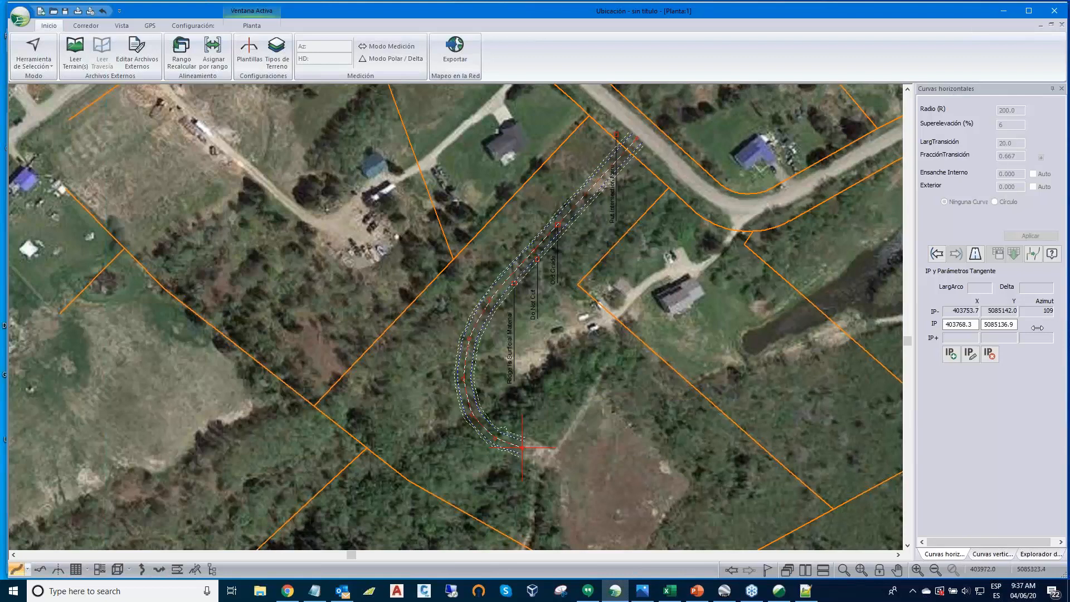
- Shrink the road design window, bring up Google Earth Pro and arrange the two windows side by side
drag(1037, 328, 667, 310)
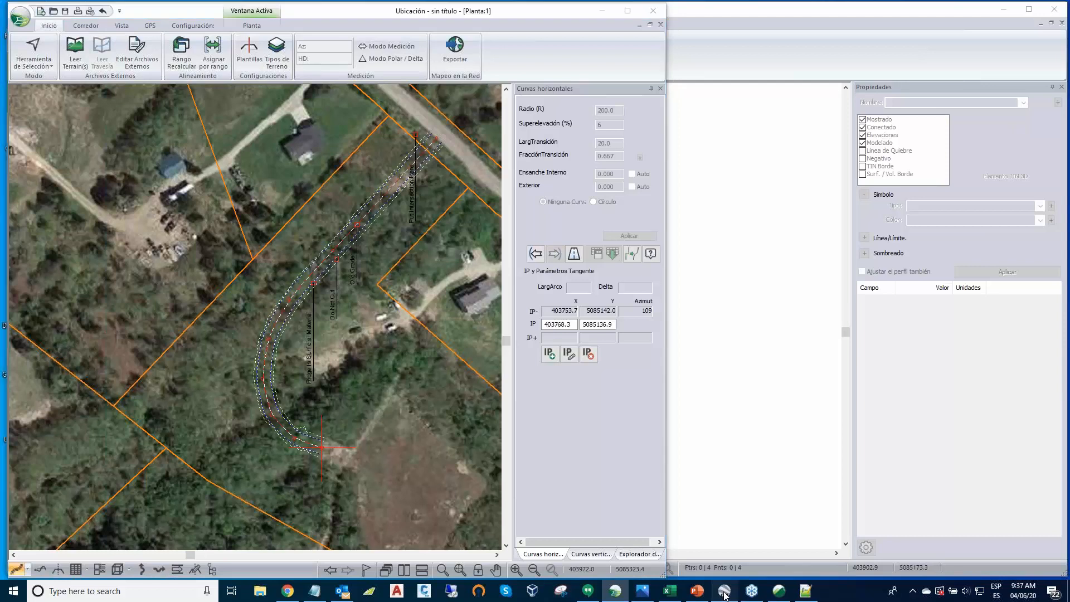
click(724, 591)
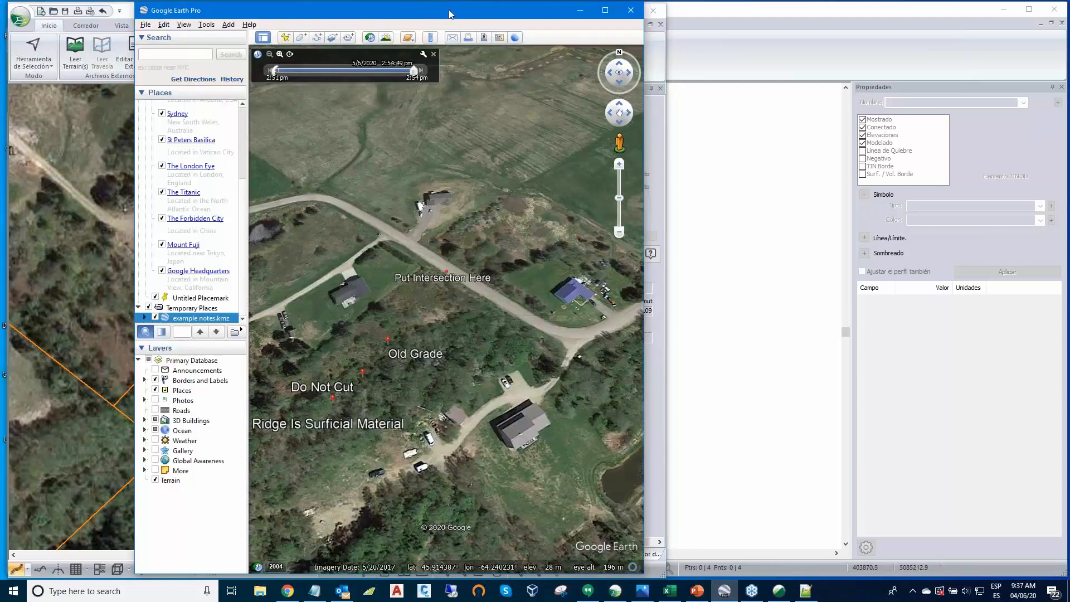
mouse_move(451, 13)
mouse_down()
mouse_move(834, 42)
mouse_move(836, 5)
mouse_up()
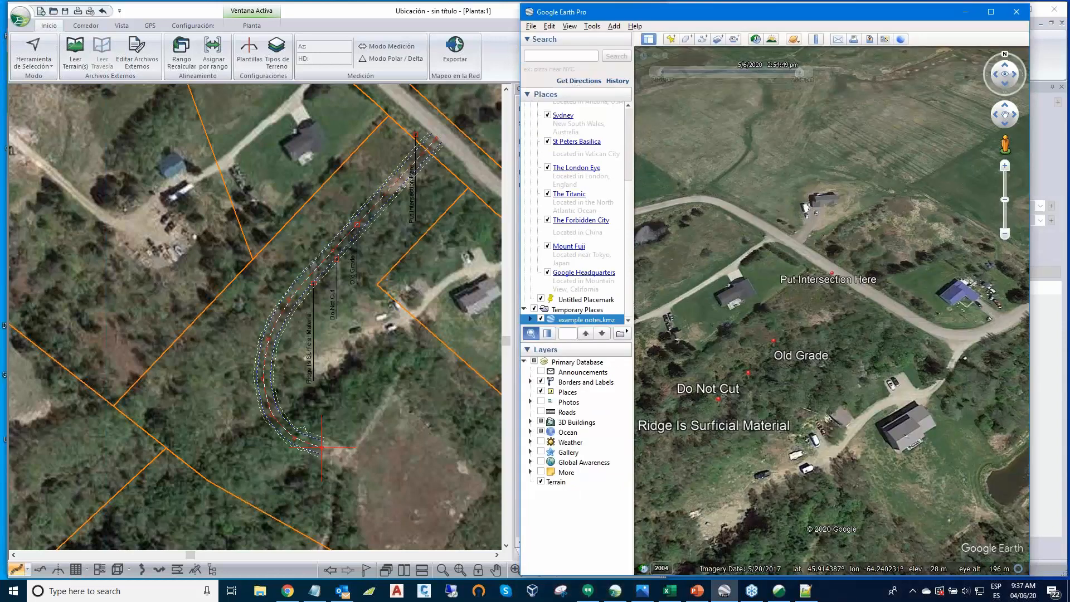
drag(521, 221, 715, 225)
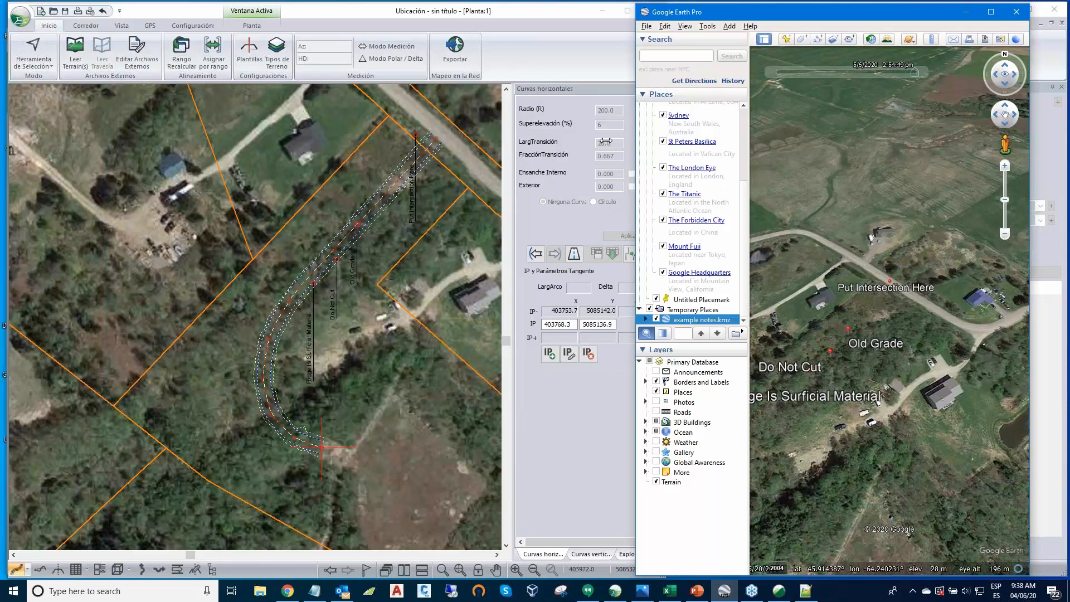
drag(605, 141, 503, 141)
- Auto-hide the Curvas horizontales panel in the road design and narrow its window to uncover more of the Google Earth map
click(461, 106)
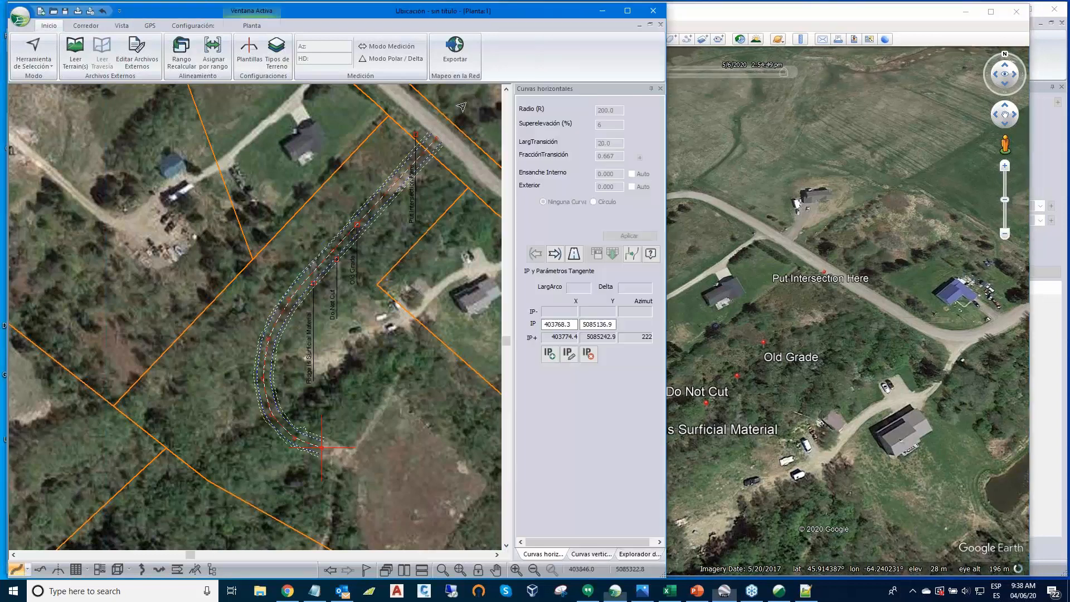
click(652, 89)
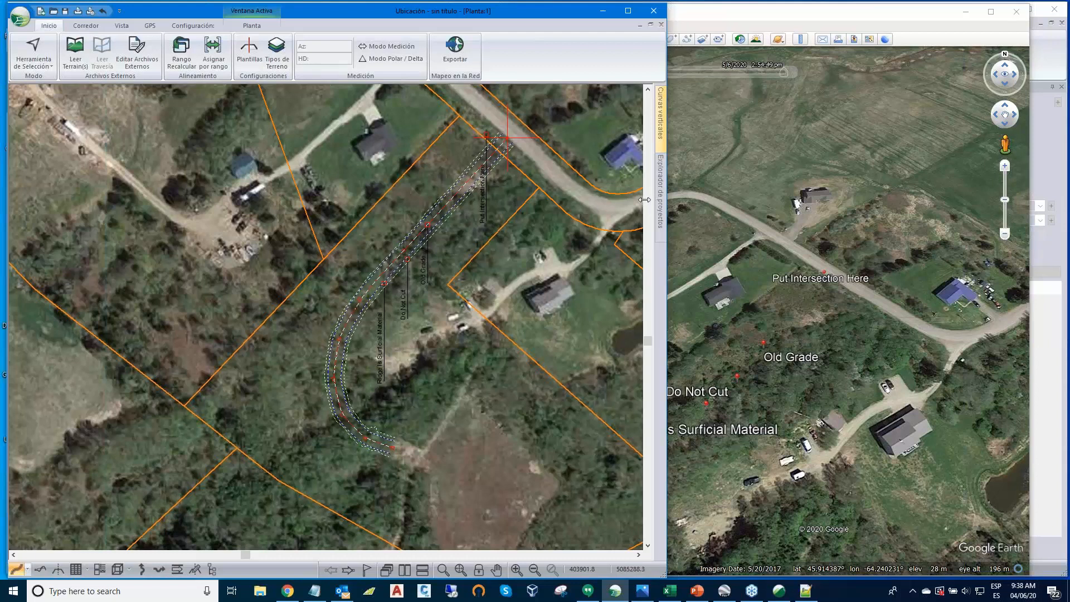
drag(645, 200, 617, 201)
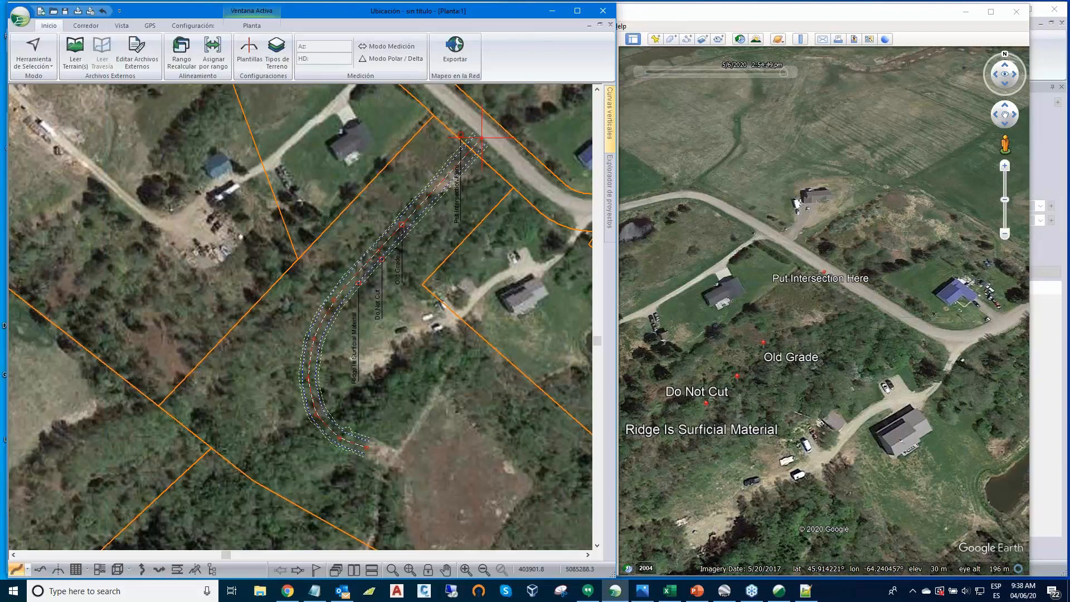
- Compare the field notes in the road plan and Google Earth Pro, viewing the photo attached to Put Intersection Here
click(798, 334)
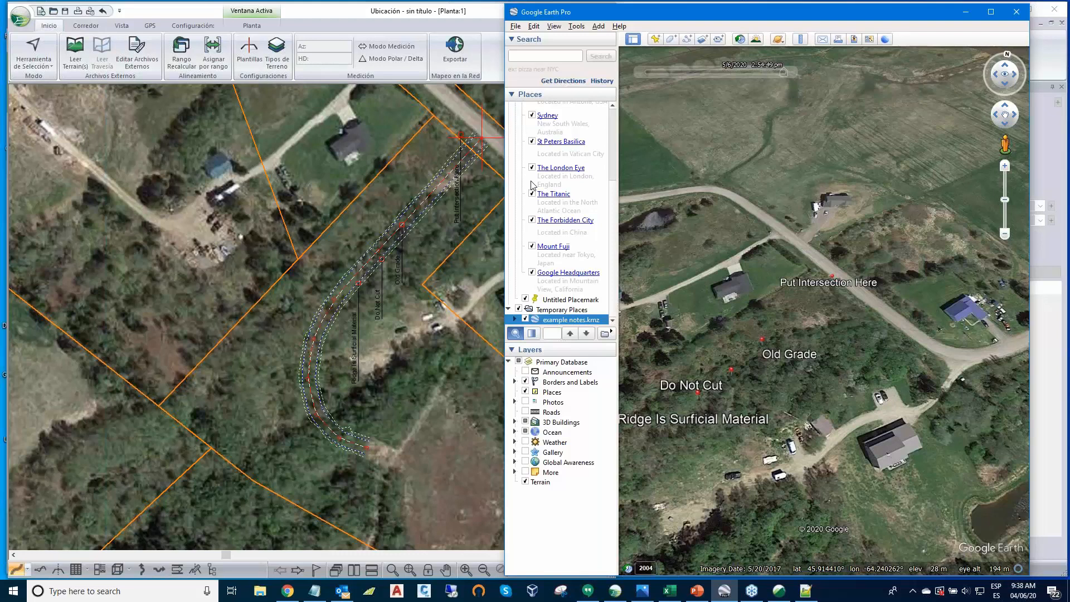
click(411, 109)
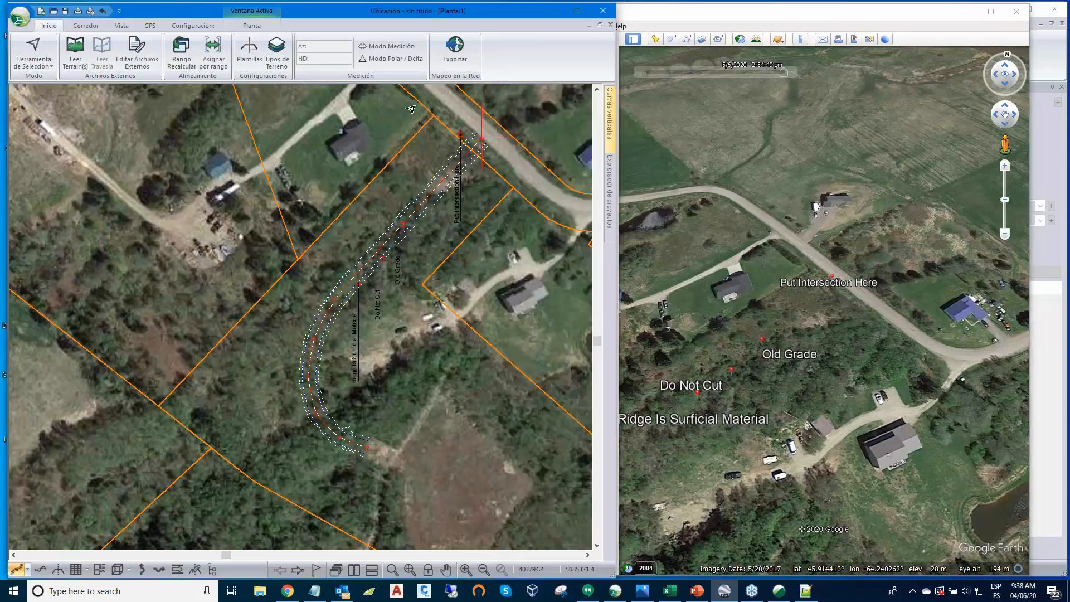
click(834, 281)
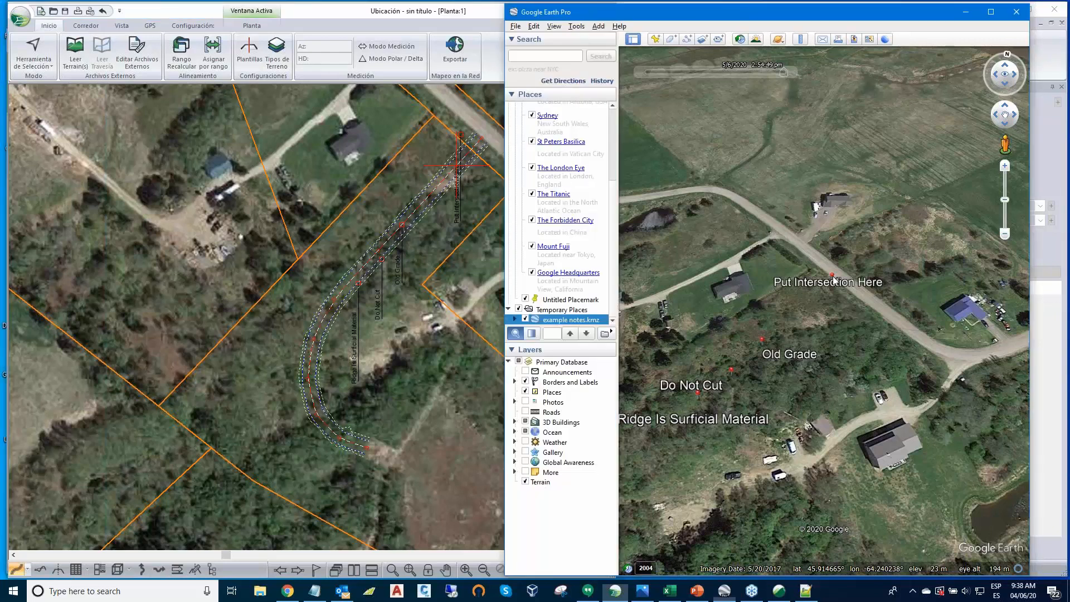
click(834, 281)
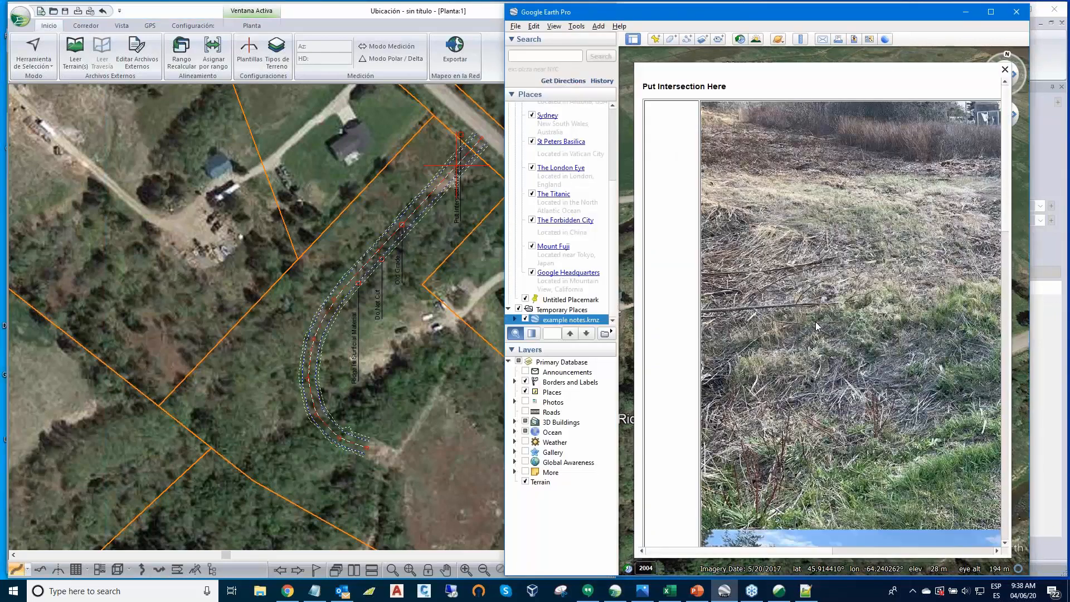
click(1005, 70)
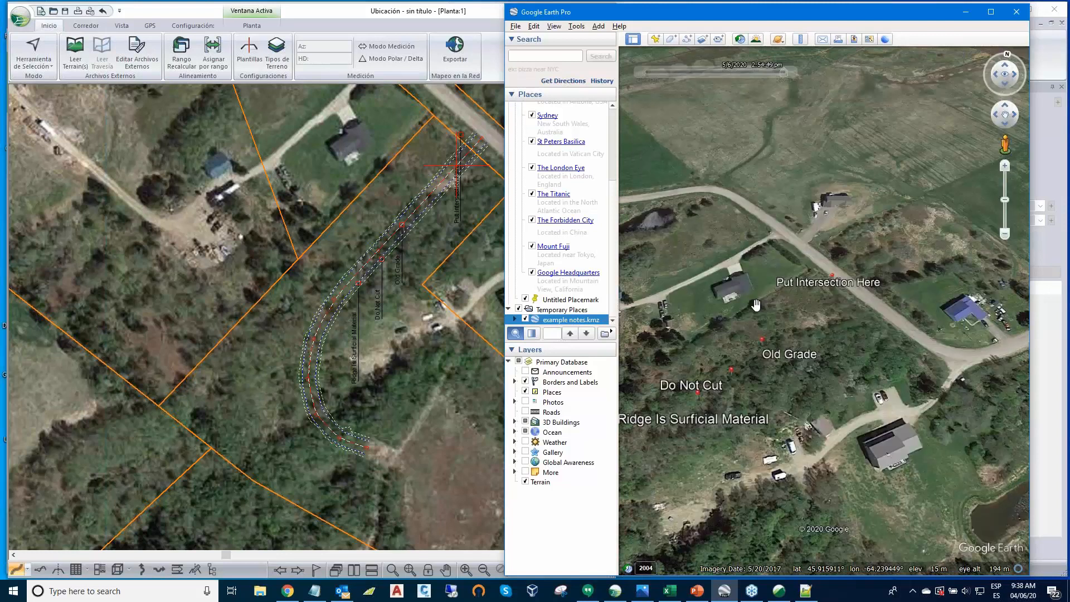
- Look at the Old Grade and Ridge Is Surficial Material notes in Google Earth Pro, including the attached photo, and their surroundings
click(761, 339)
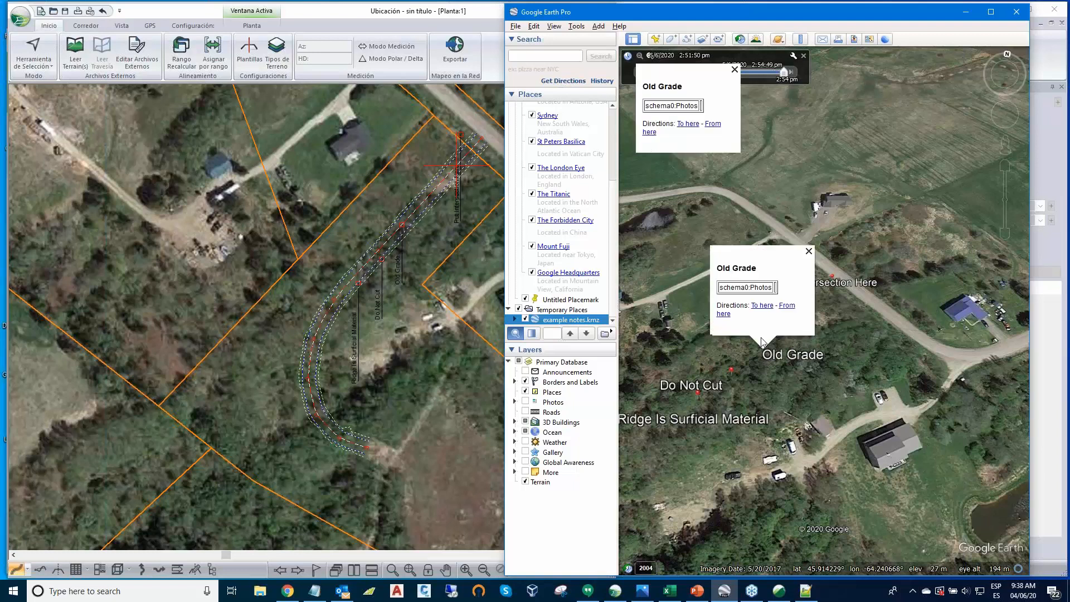
click(1005, 69)
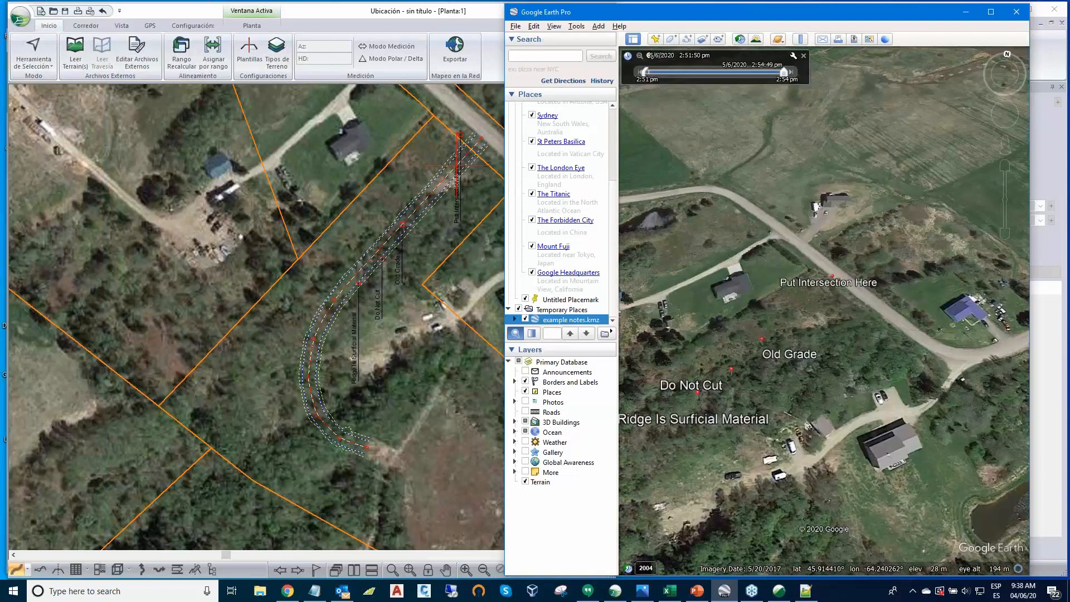
click(697, 392)
mouse_move(1014, 49)
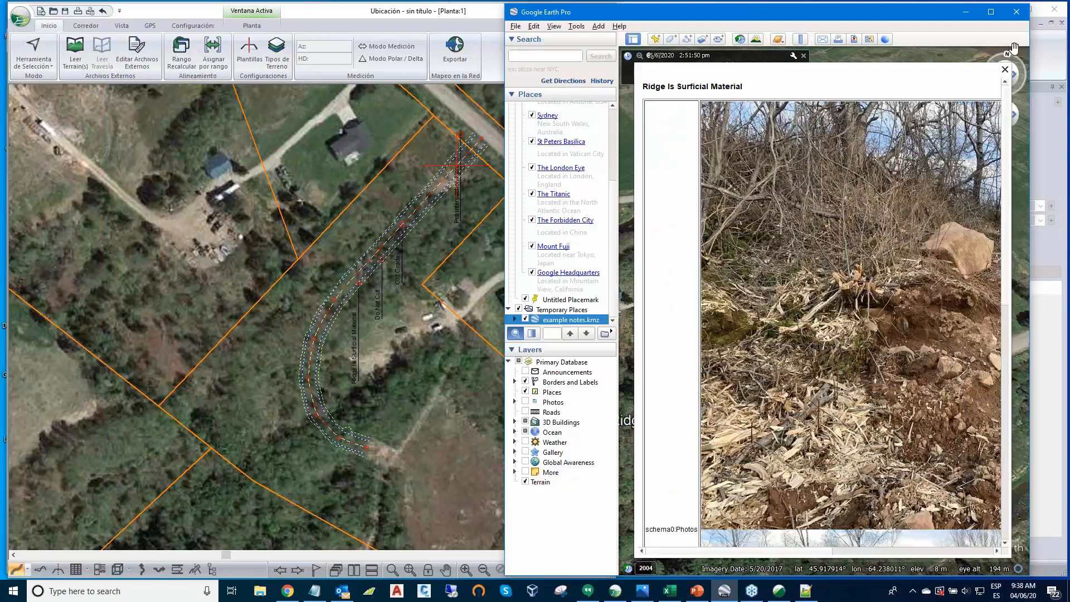
click(1004, 69)
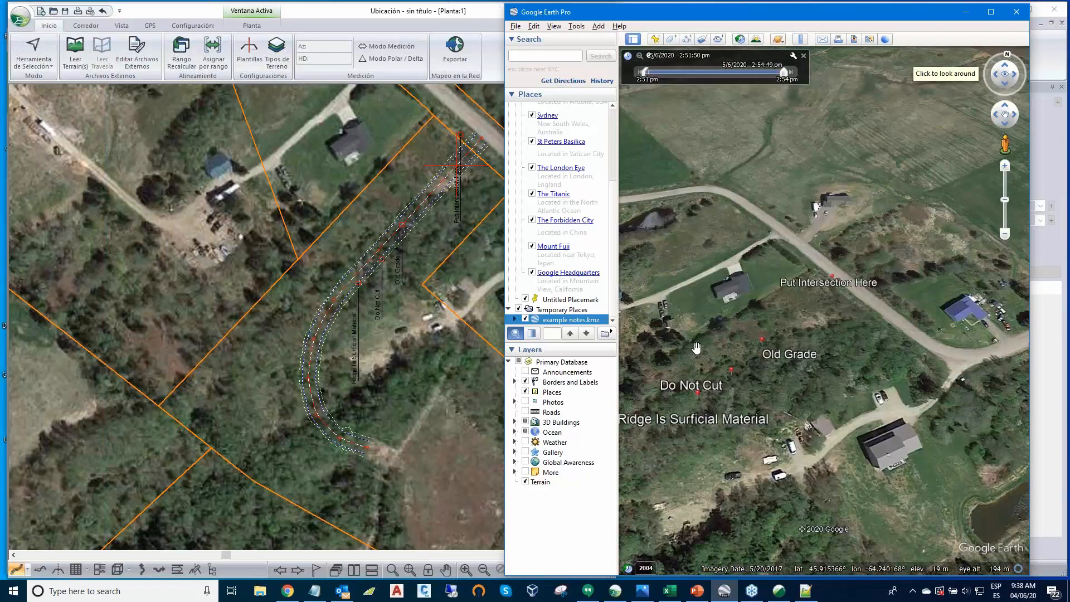
scroll(752, 352, down, 2)
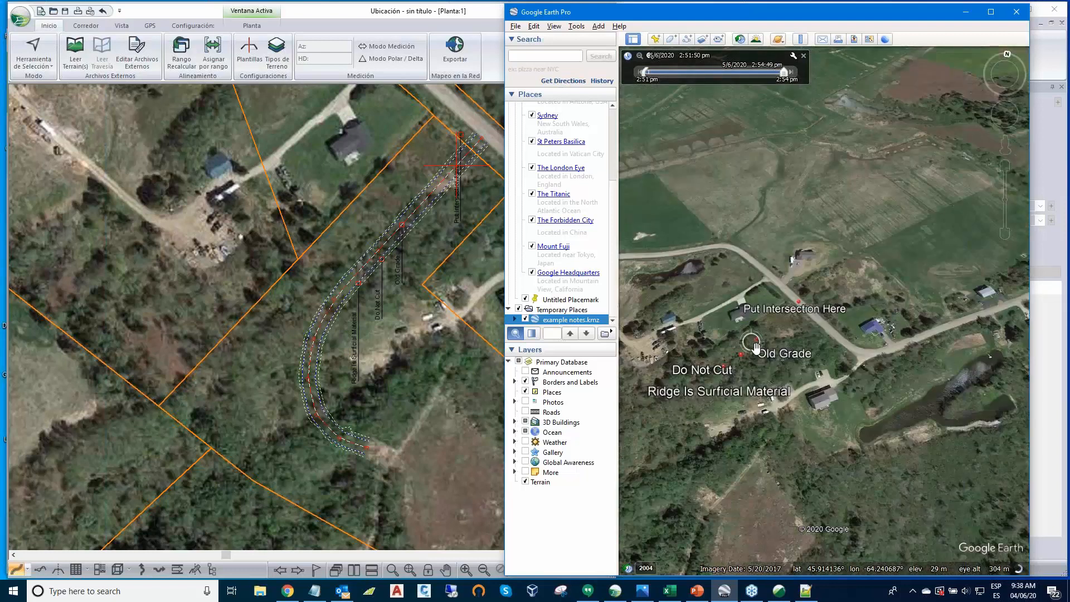
- Return from Google Earth Pro to the road design, widen its window and show the alignment's profile
click(964, 14)
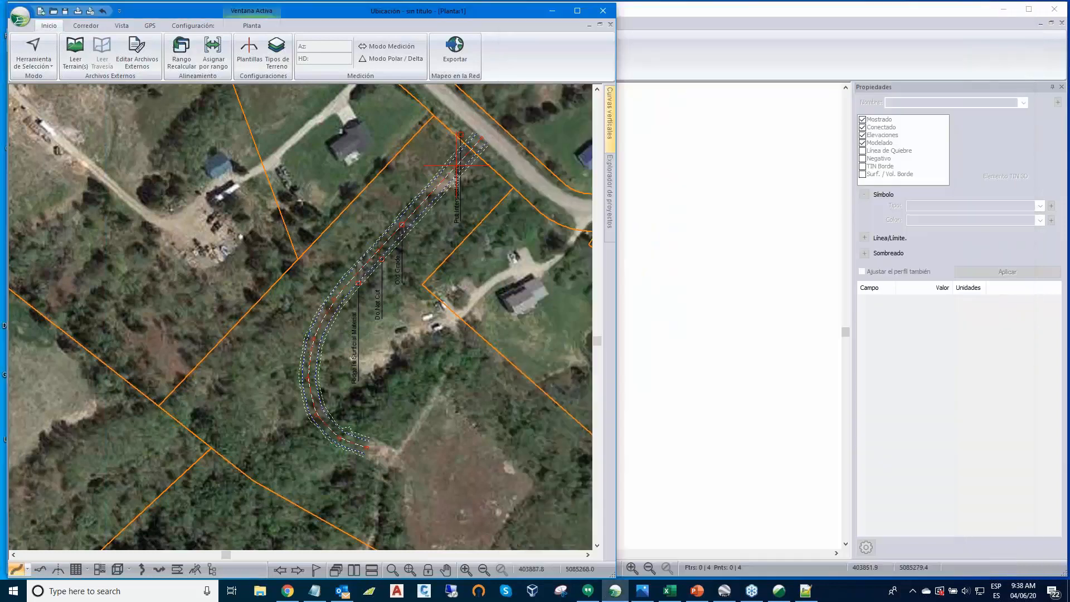
drag(616, 221, 1041, 232)
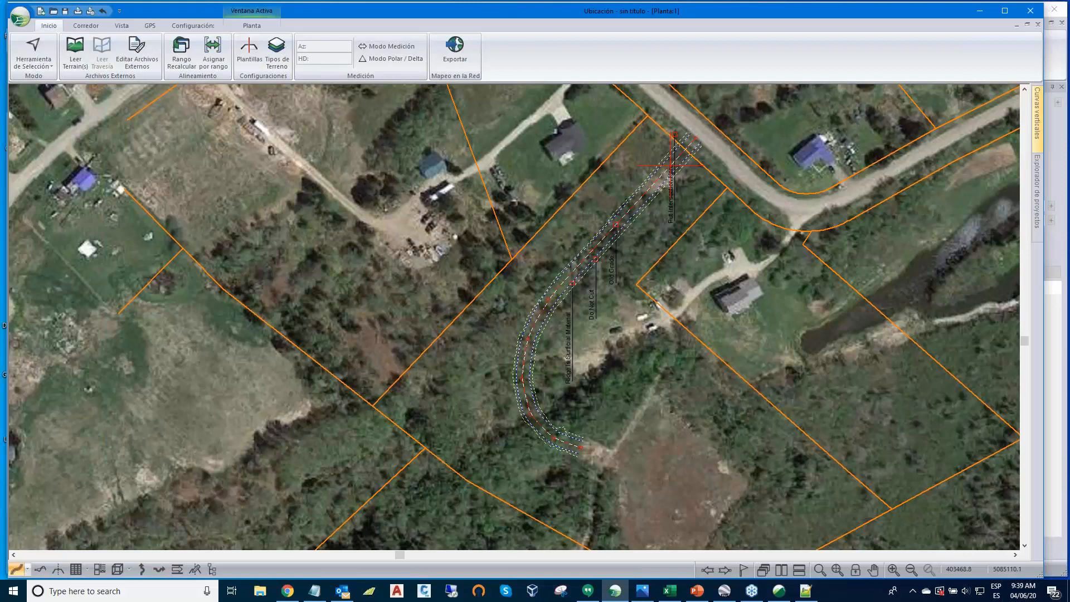
click(40, 571)
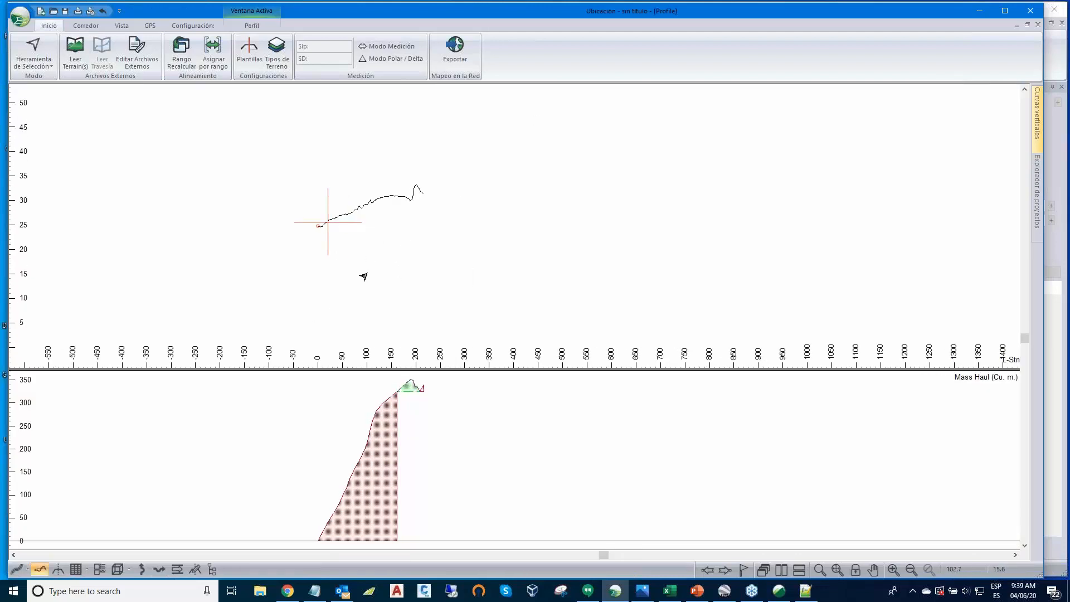
middle_drag(372, 273, 487, 261)
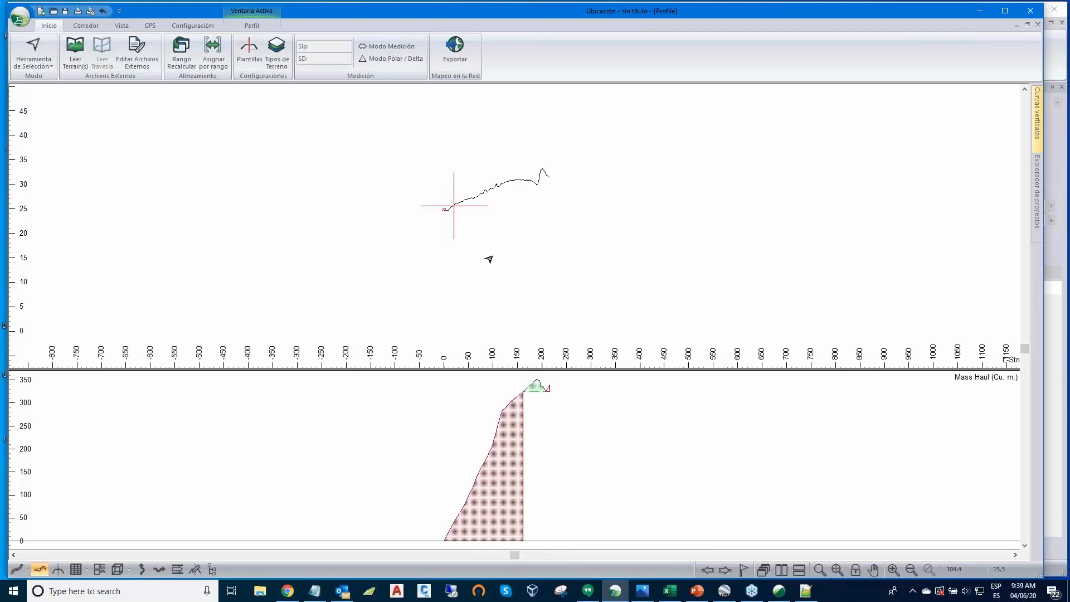
- Draw a vertical alignment from the terrain profile's start at station 0 to its end at about station 215, elevation 31.5 m
right_click(565, 242)
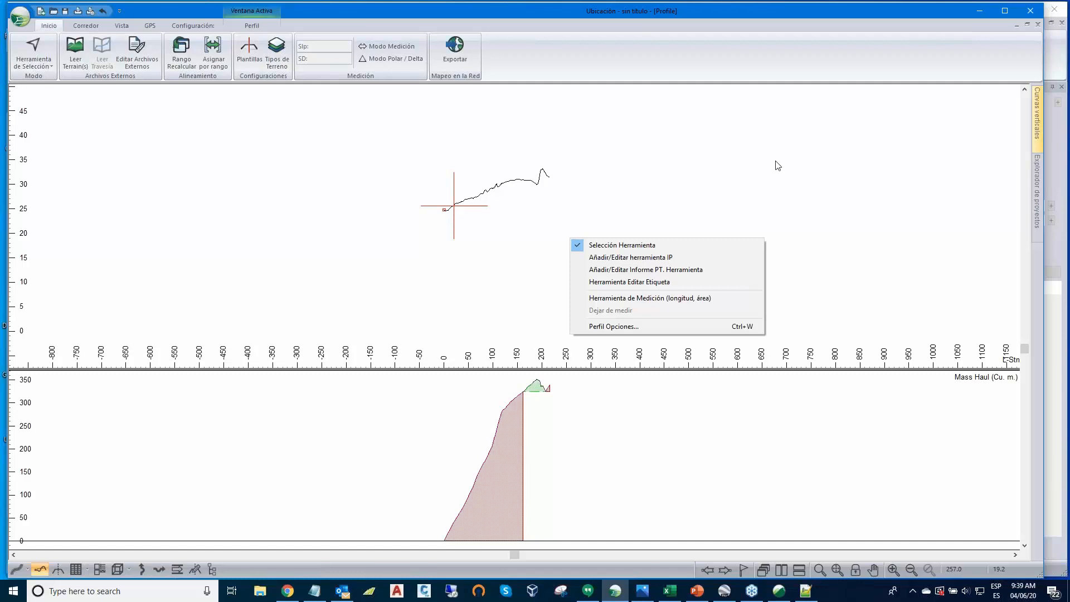
click(445, 212)
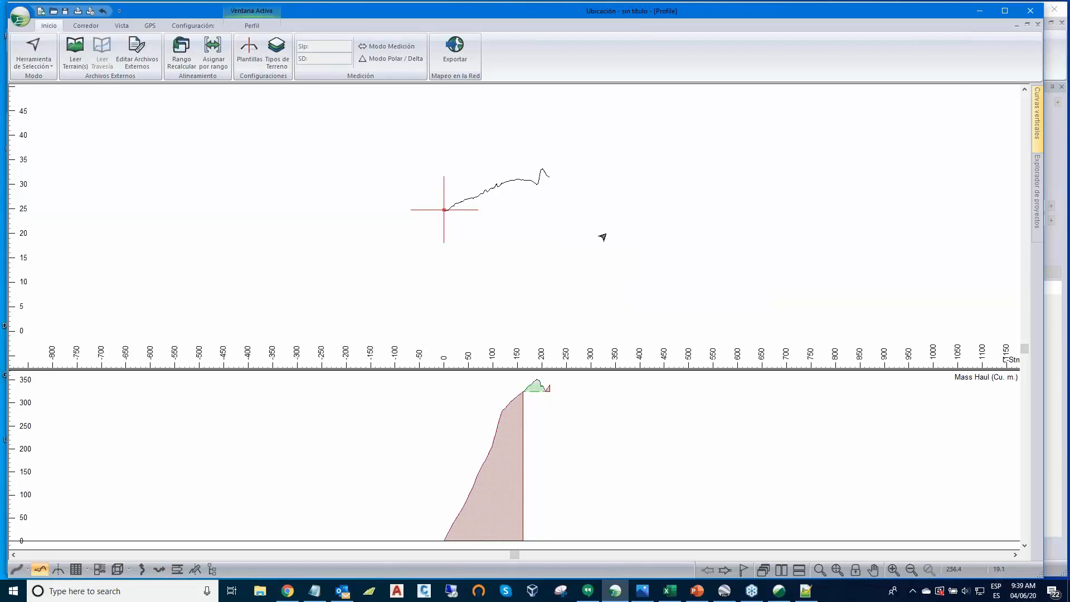
right_click(653, 218)
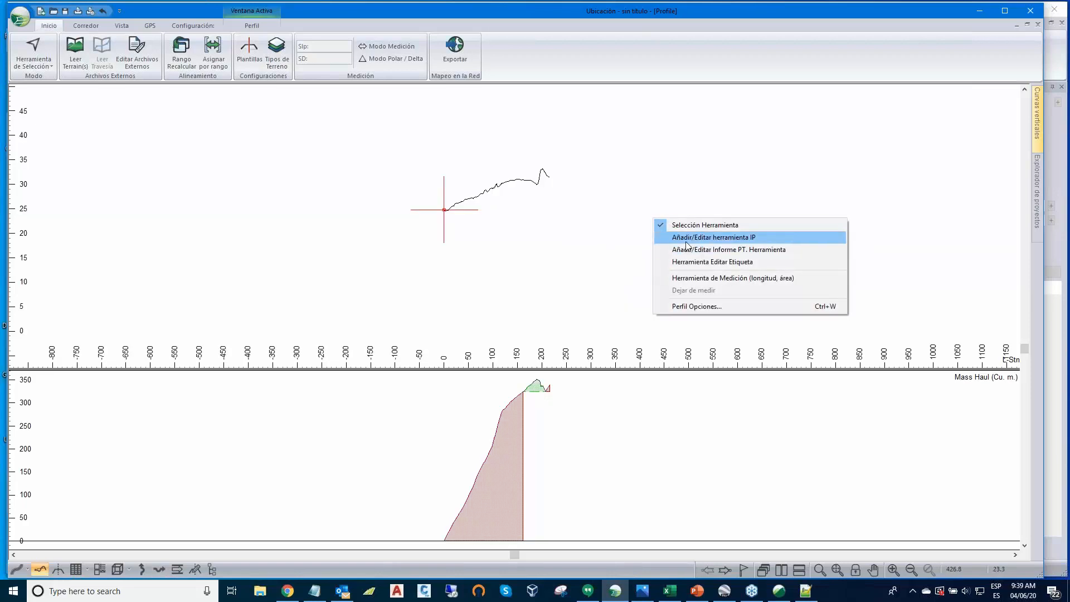
click(703, 236)
scroll(521, 227, up, 2)
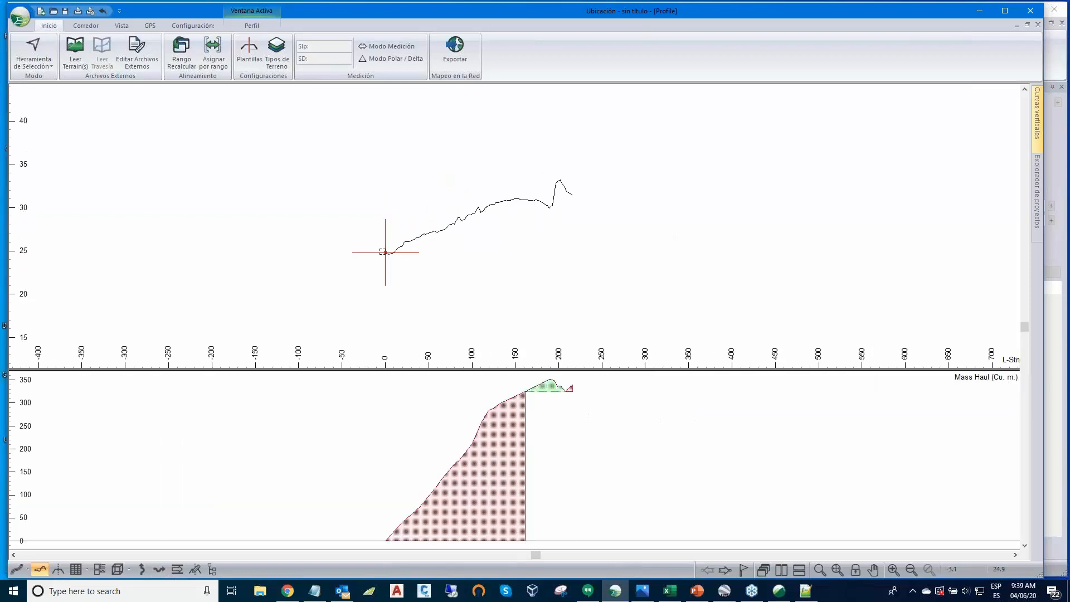
click(571, 194)
click(571, 194)
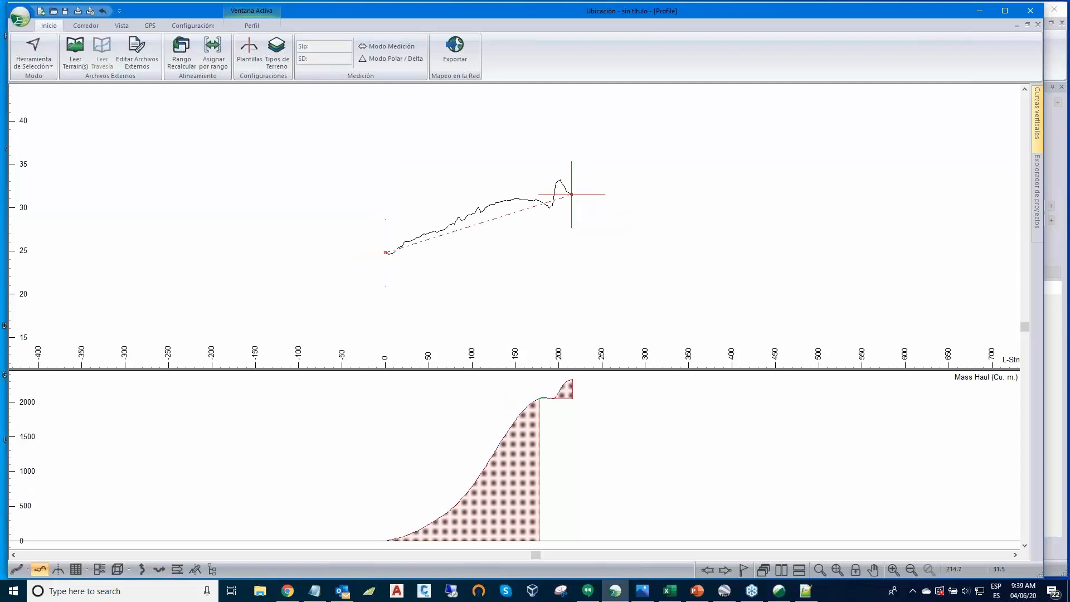
- Turn on the Pendientes labels in the profile window options so the vertical alignment's grades are labelled
right_click(677, 176)
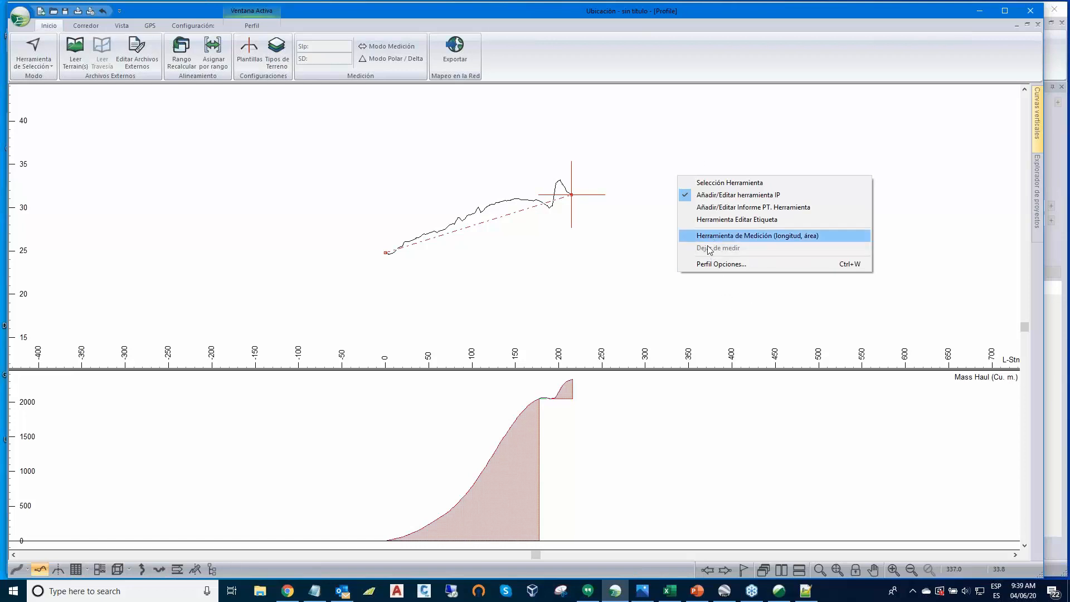
click(716, 264)
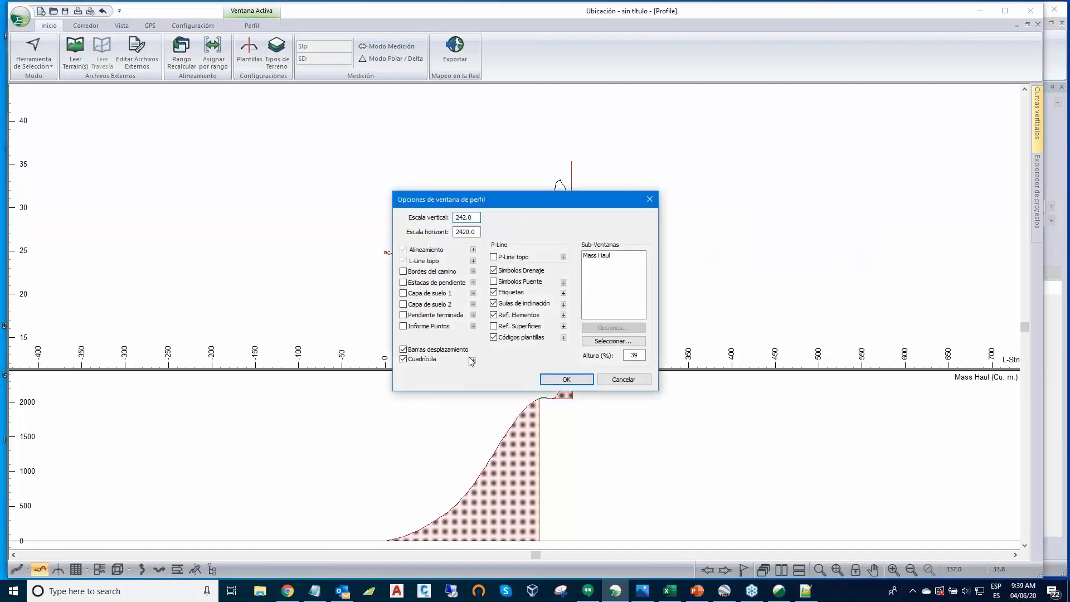
click(563, 293)
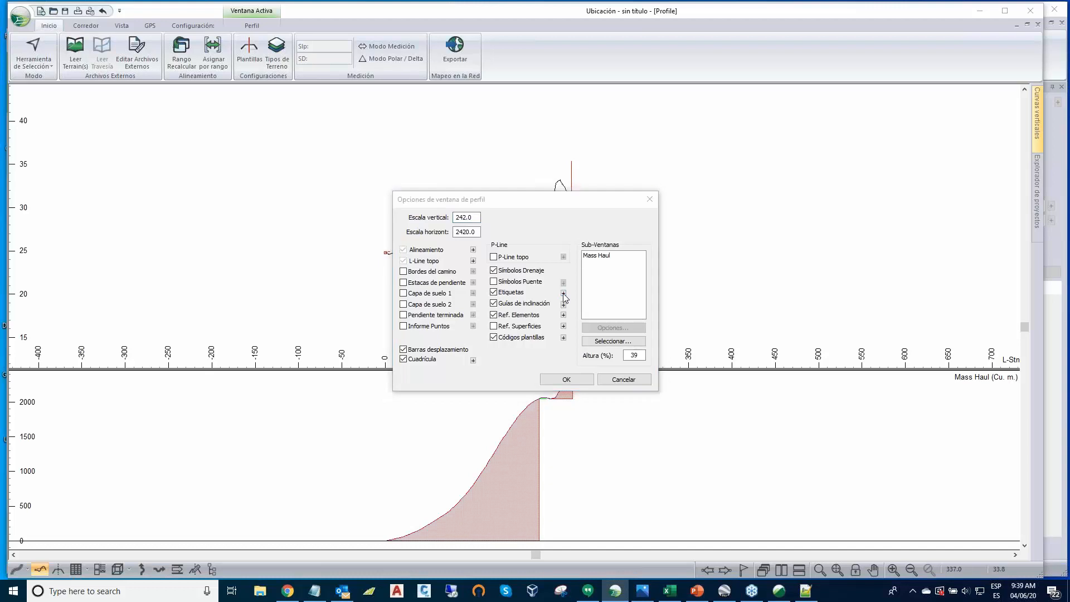
click(386, 303)
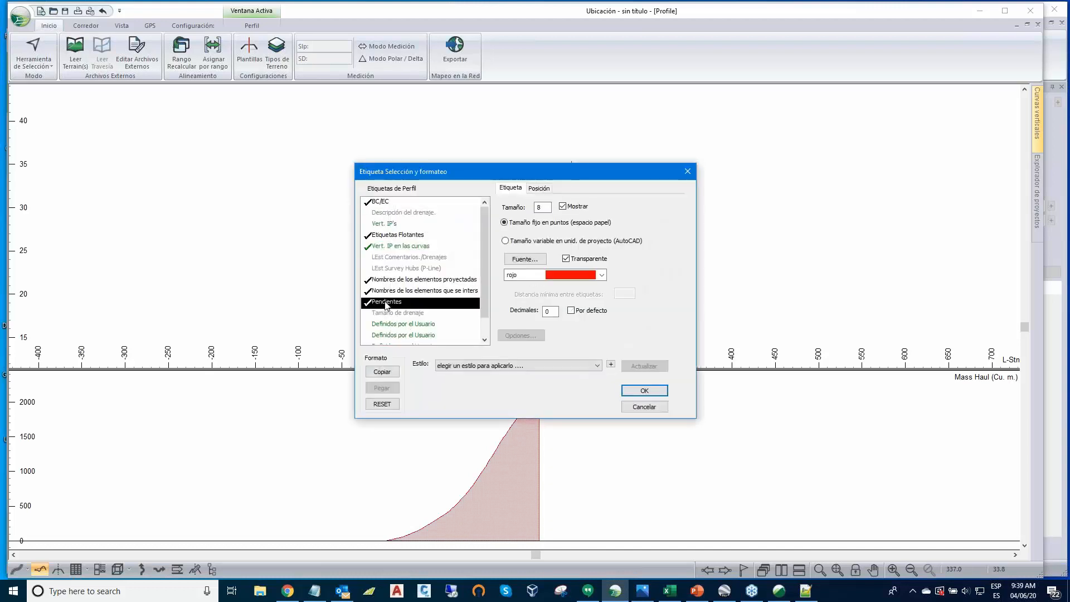
click(644, 391)
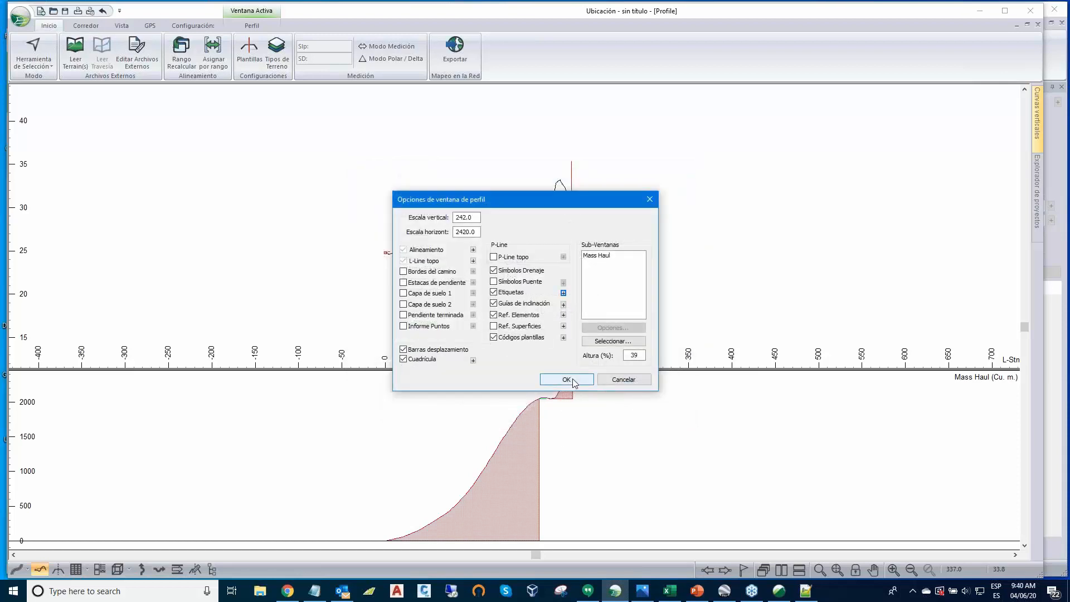
click(574, 382)
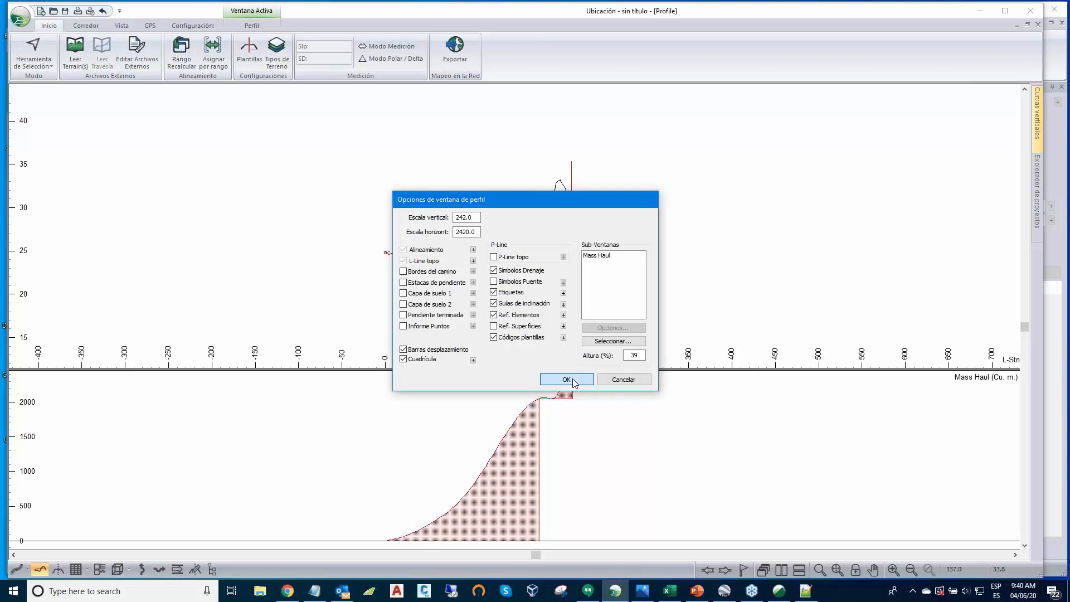
- Add an intermediate vertical IP to the alignment and raise it to the terrain at about station 111, elevation 29 m
scroll(479, 215, up, 3)
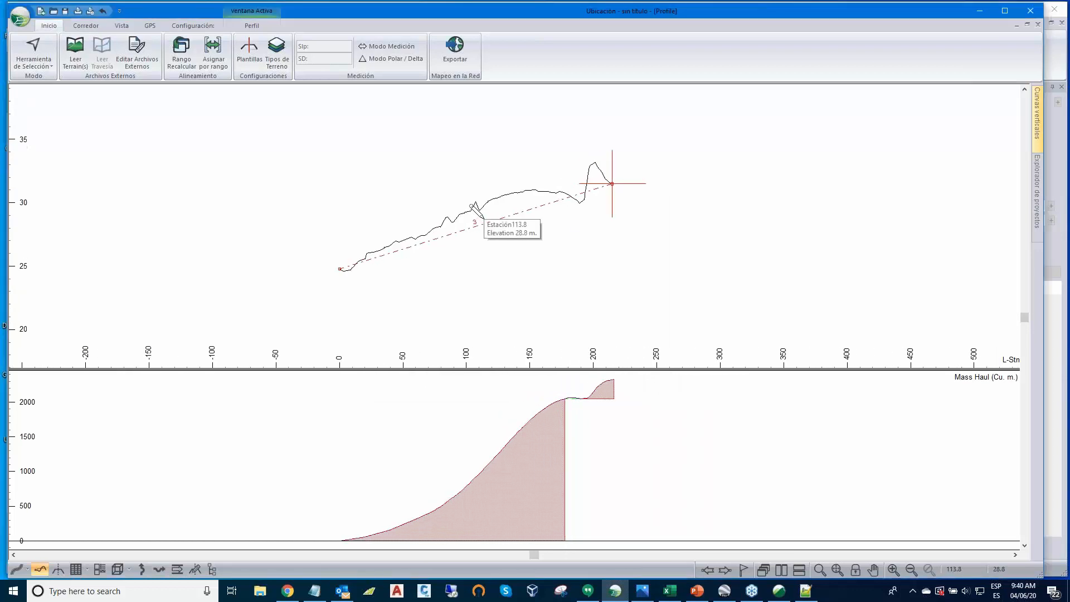
scroll(484, 219, up, 2)
scroll(619, 210, down, 1)
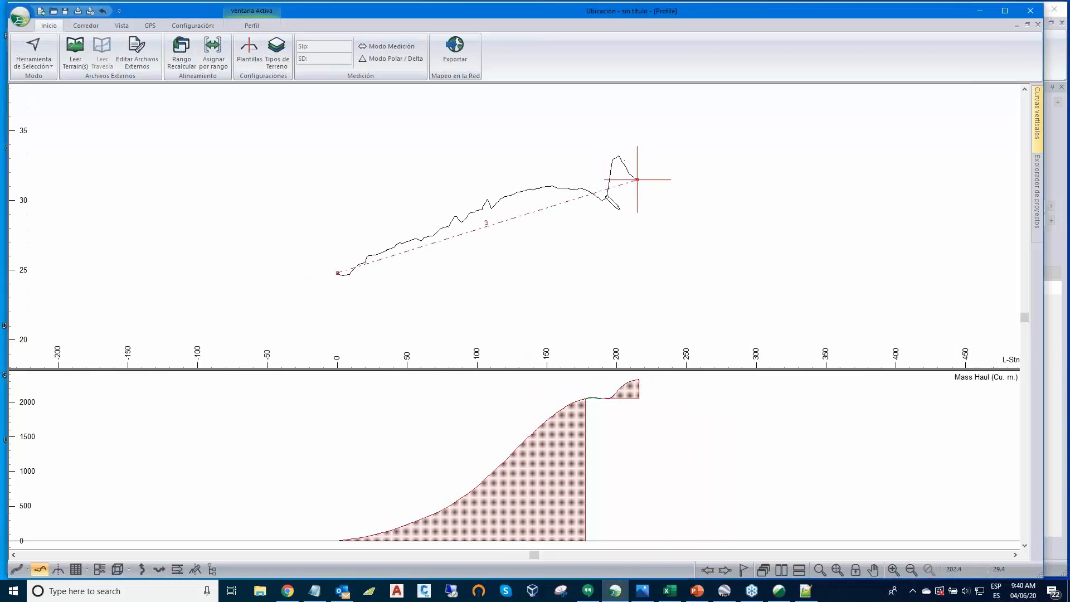
scroll(708, 188, down, 1)
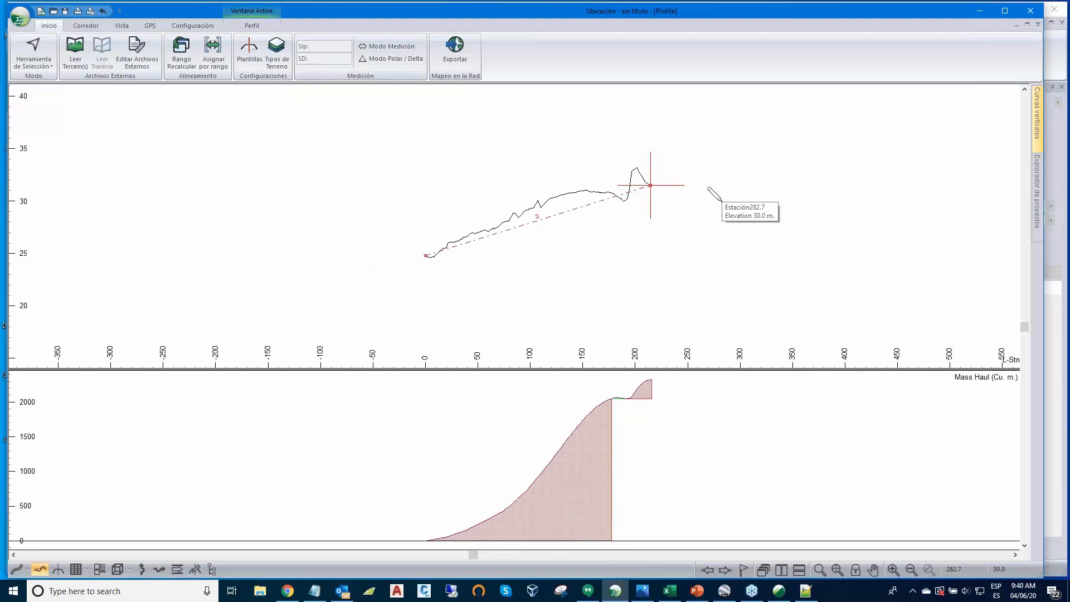
scroll(710, 205, up, 2)
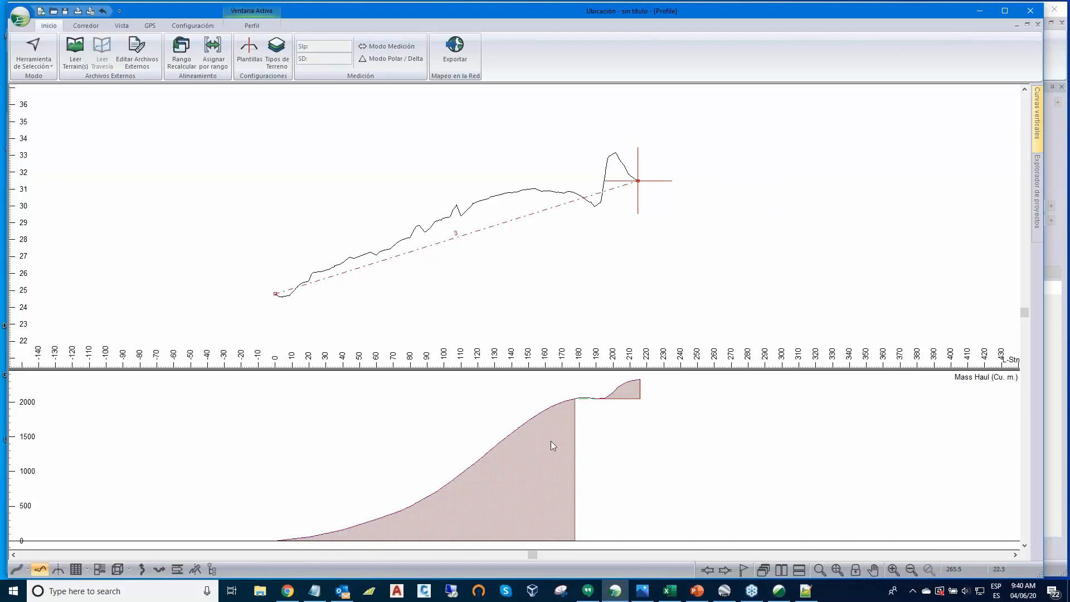
click(470, 233)
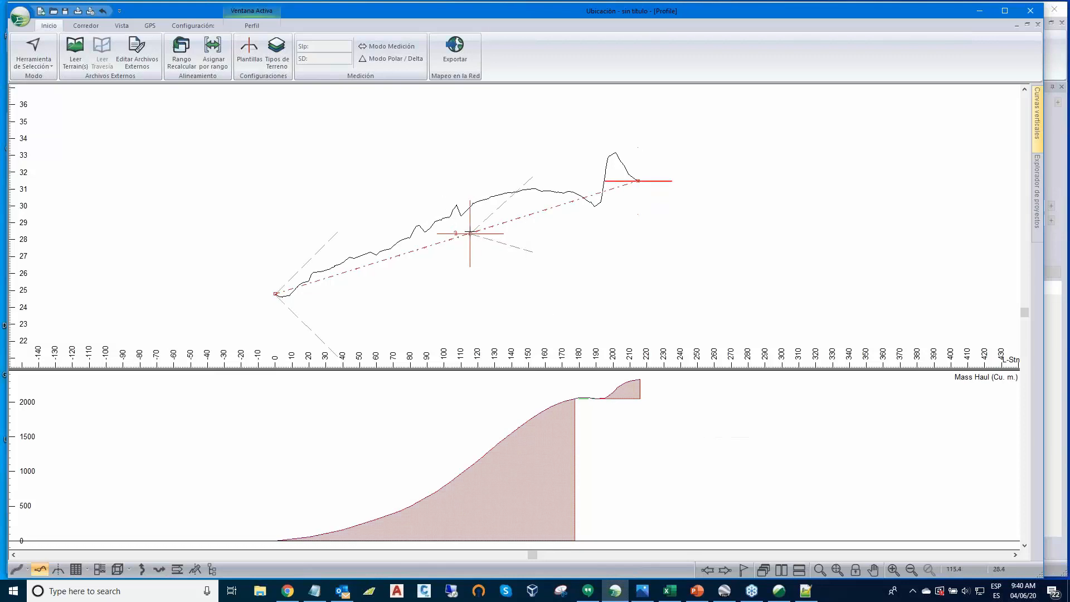
drag(470, 233, 463, 220)
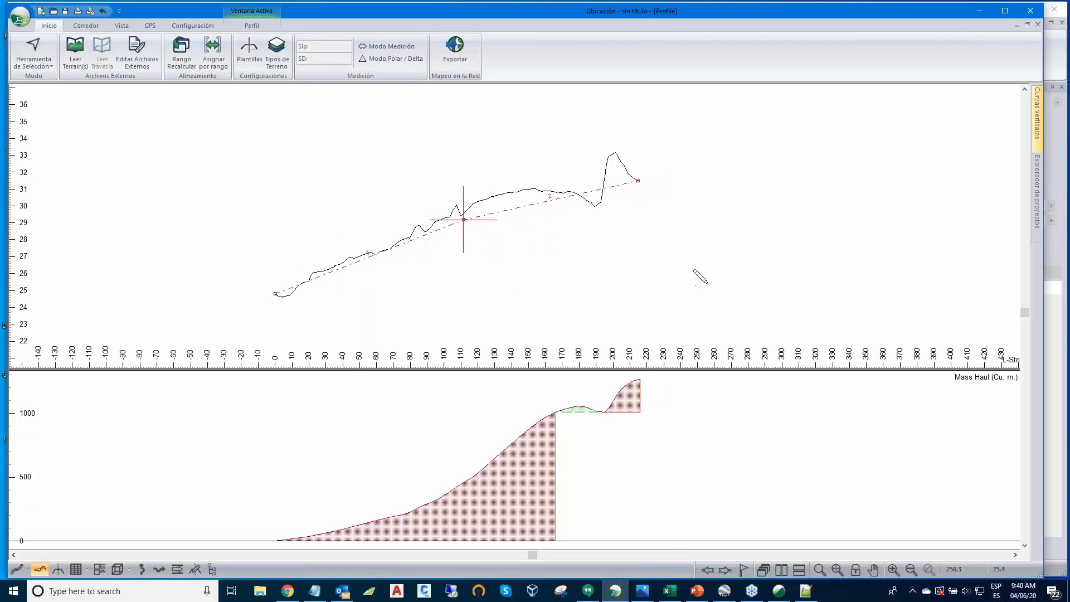
- Recalculate the cost and haul of V-alineam 1 under Alineamiento horizontal 1 with Re-Costo
scroll(701, 277, down, 1)
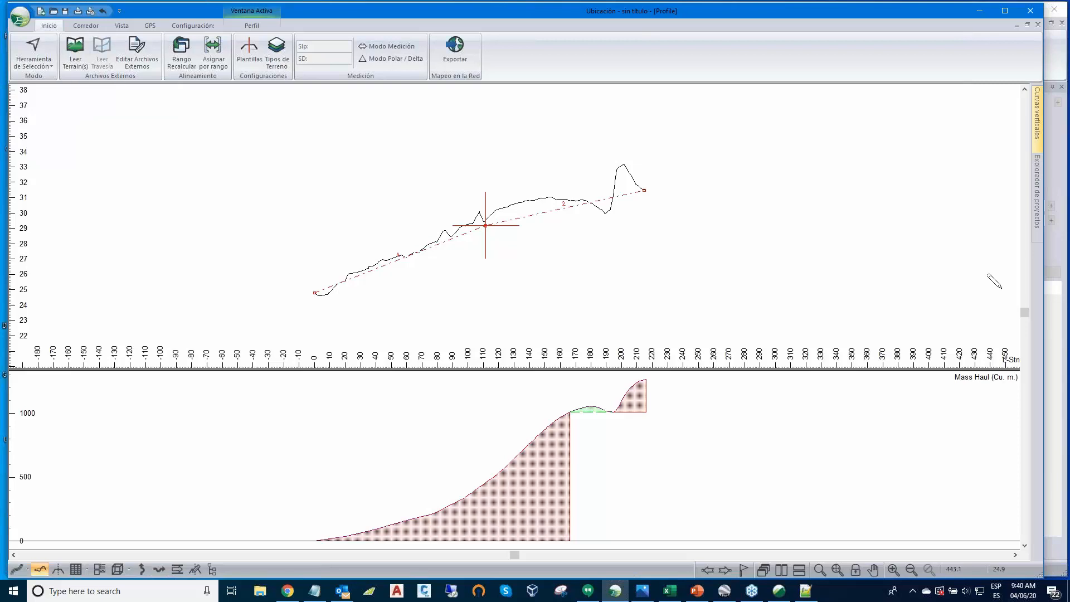
mouse_move(1040, 210)
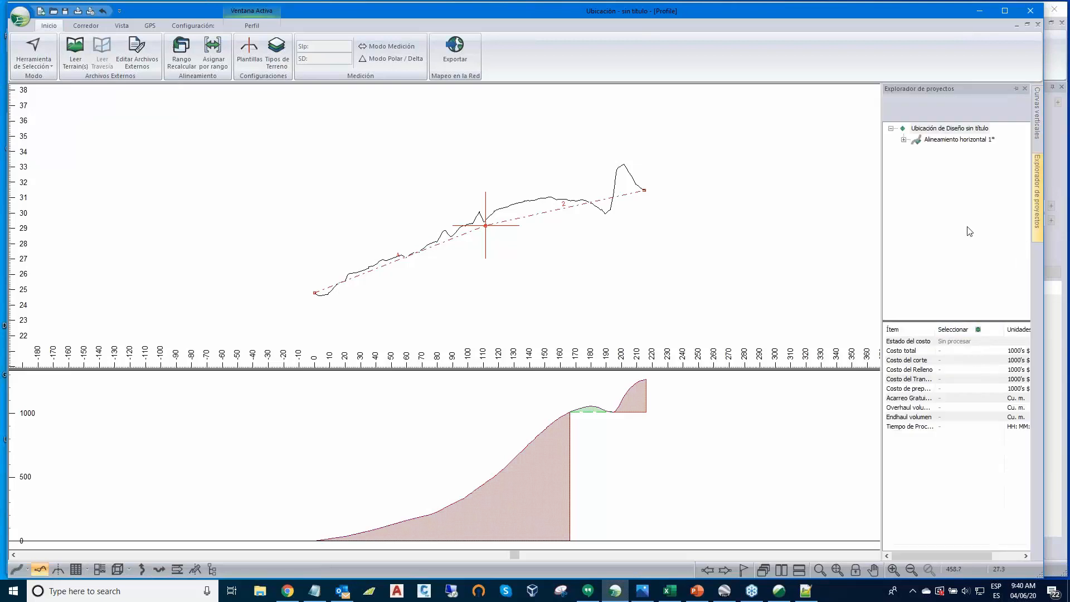
click(904, 140)
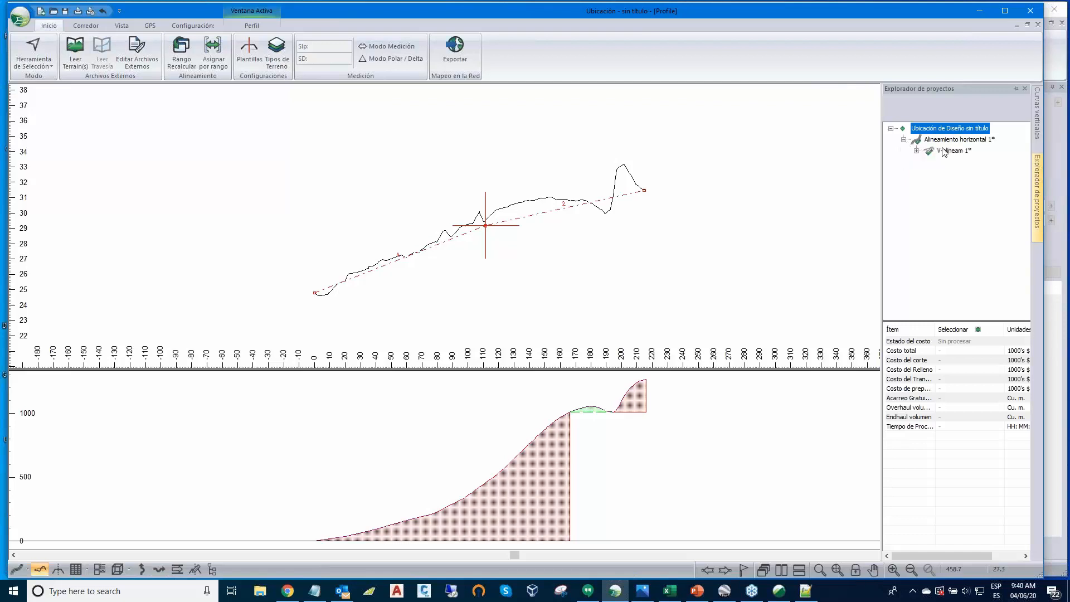
click(944, 152)
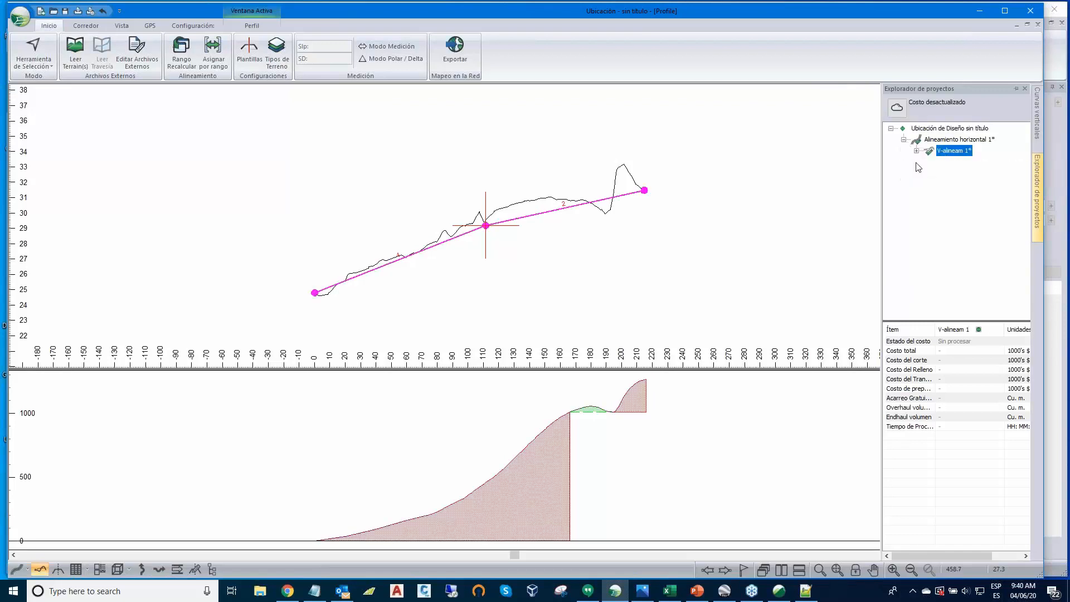
click(916, 150)
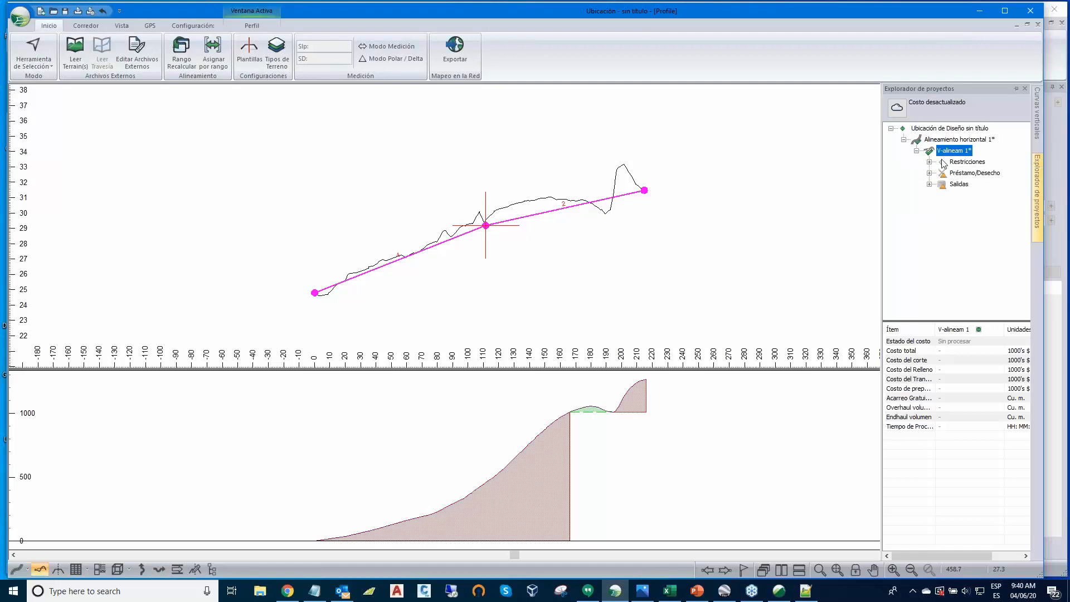
right_click(954, 162)
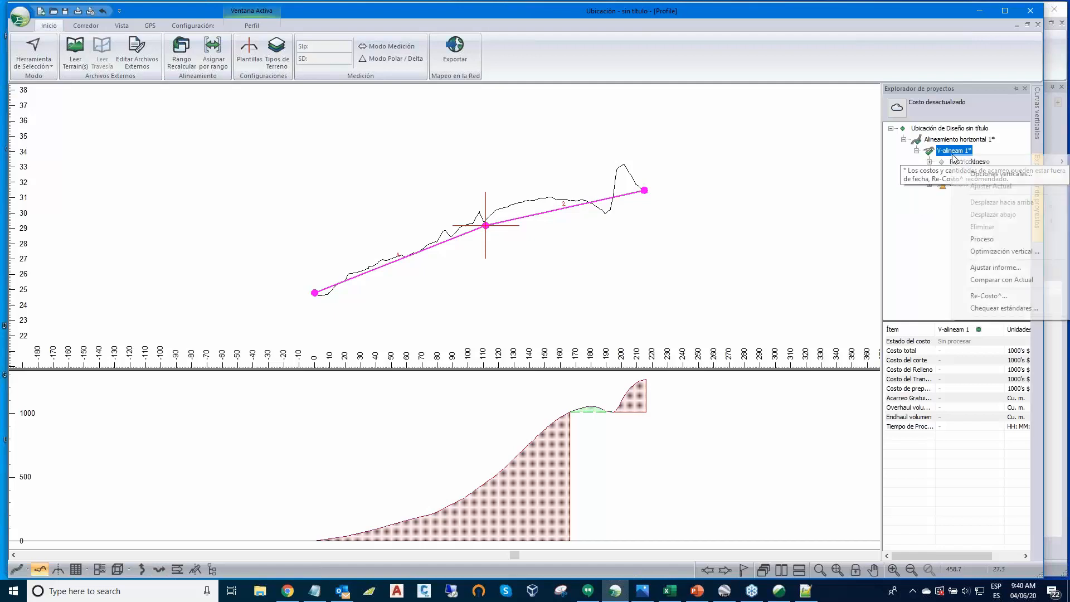
click(975, 296)
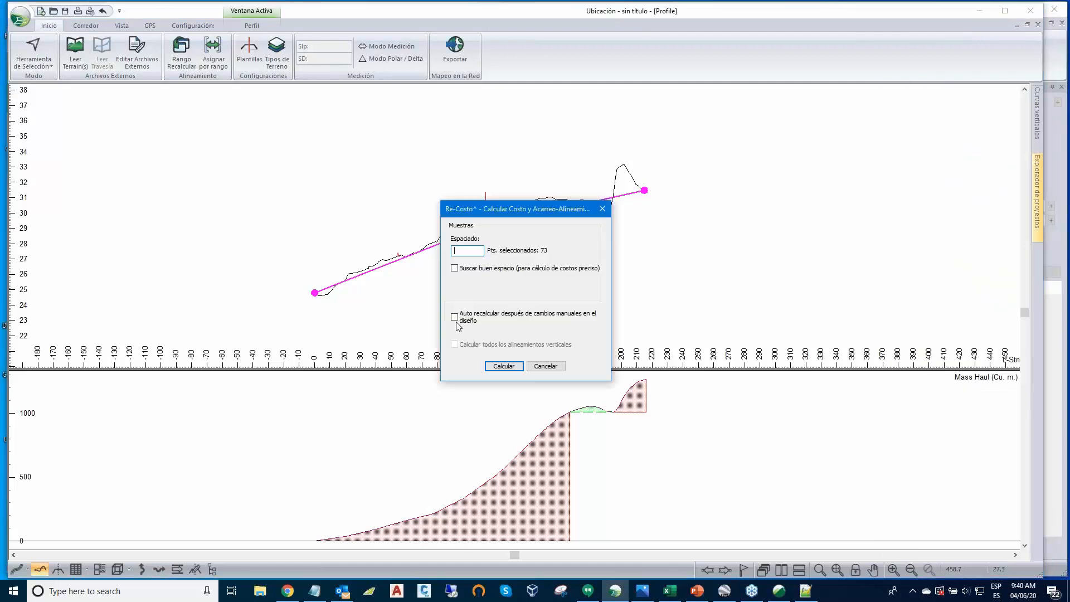
click(503, 366)
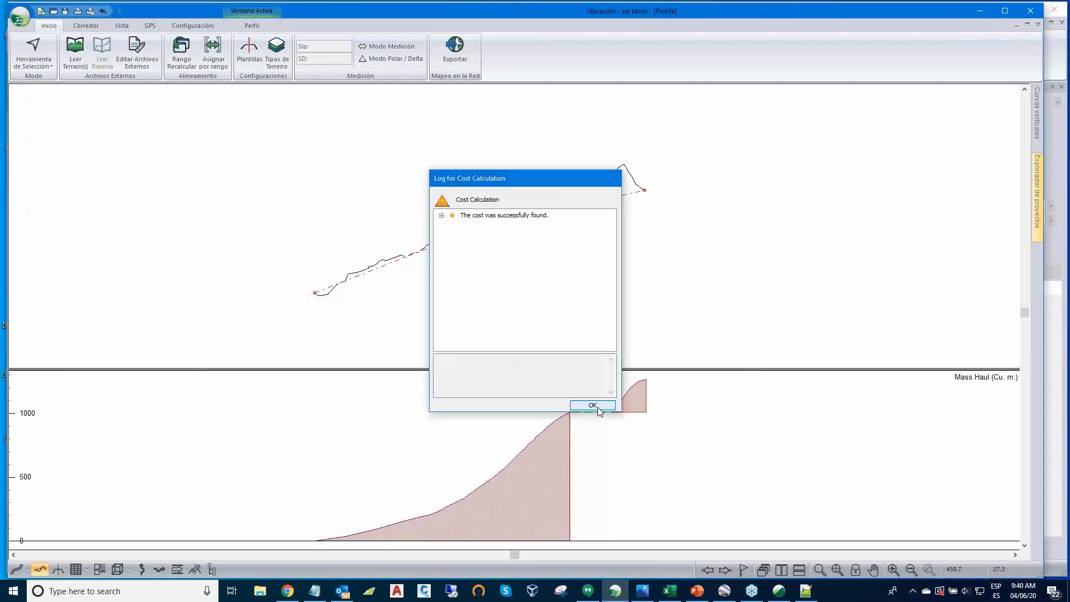
click(592, 406)
mouse_move(1040, 188)
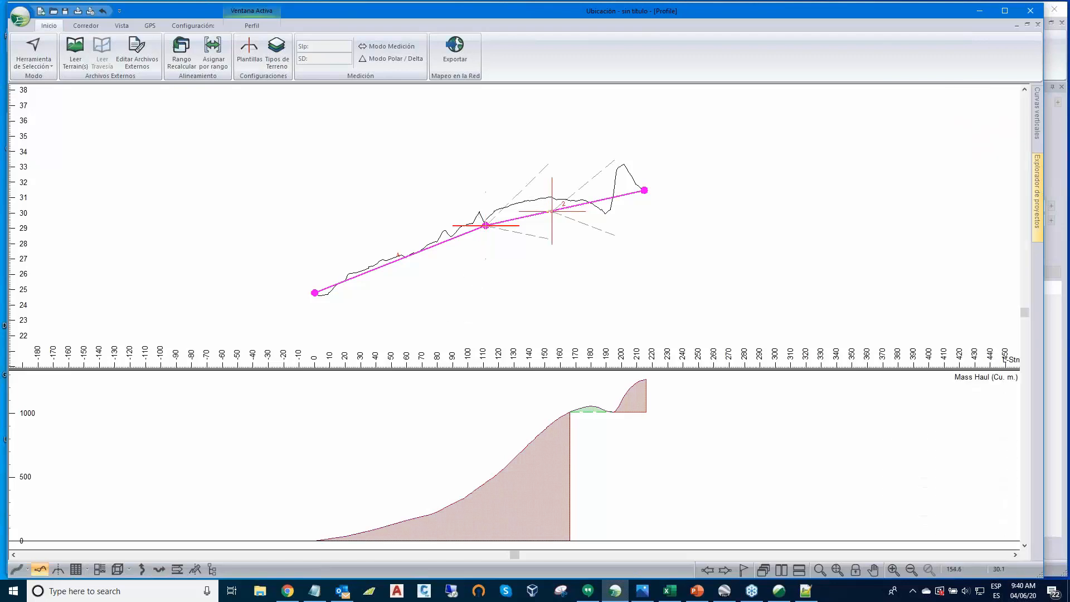
- Add a vertical IP to the alignment at about station 154, elevation 30.5 m, and return to the selection tool
click(551, 203)
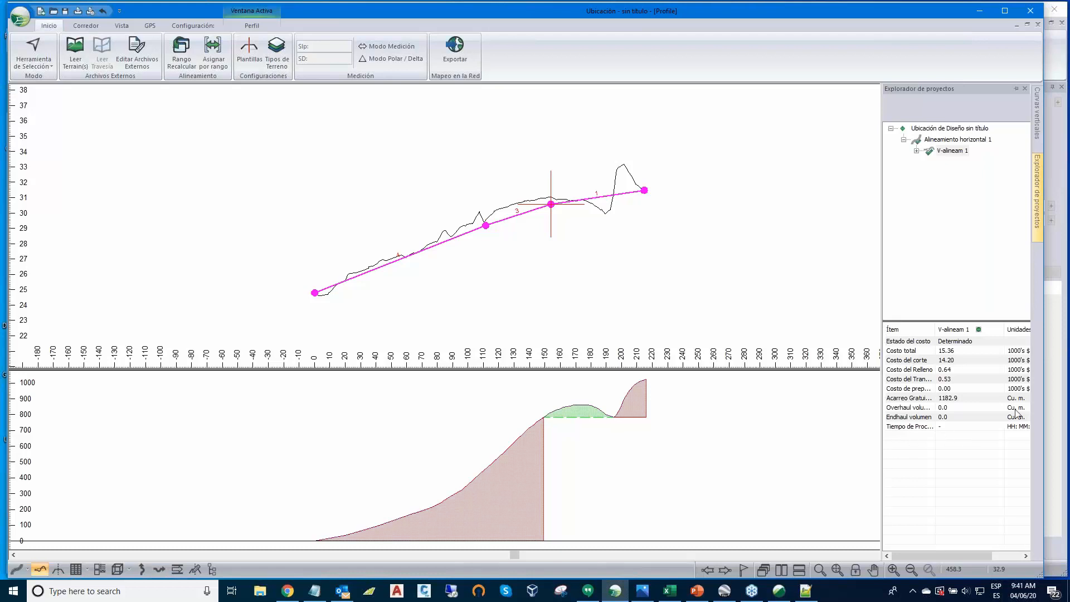
drag(1005, 329, 990, 329)
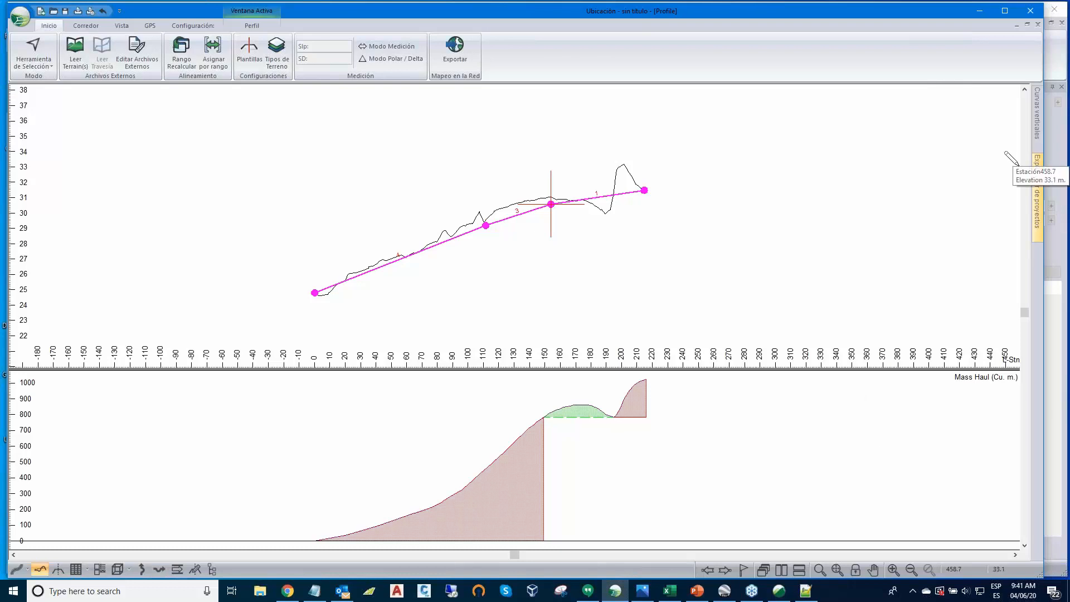
right_click(914, 180)
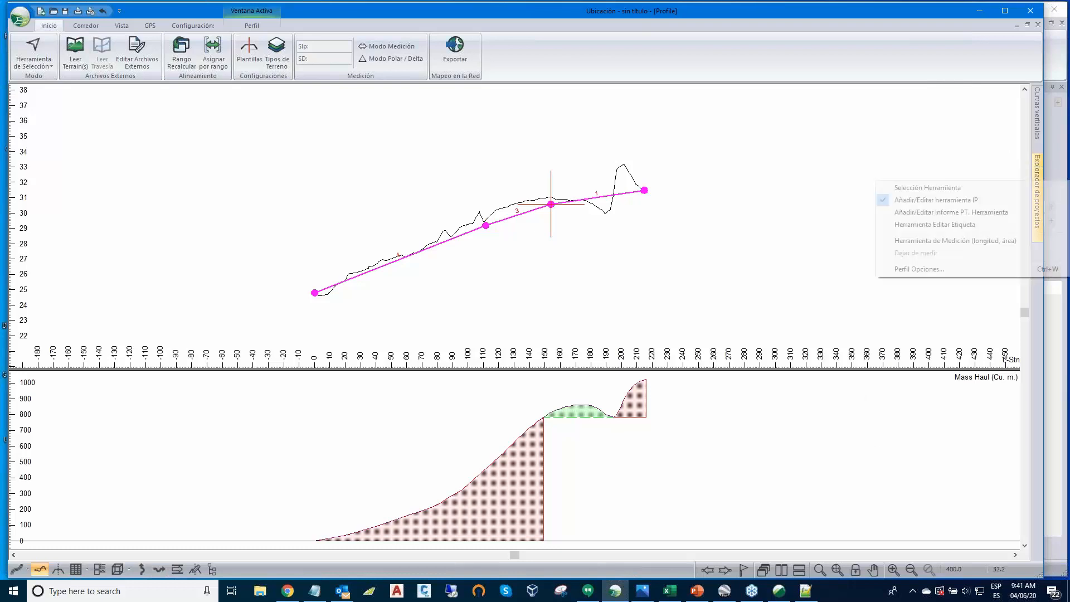
click(906, 189)
scroll(731, 188, down, 3)
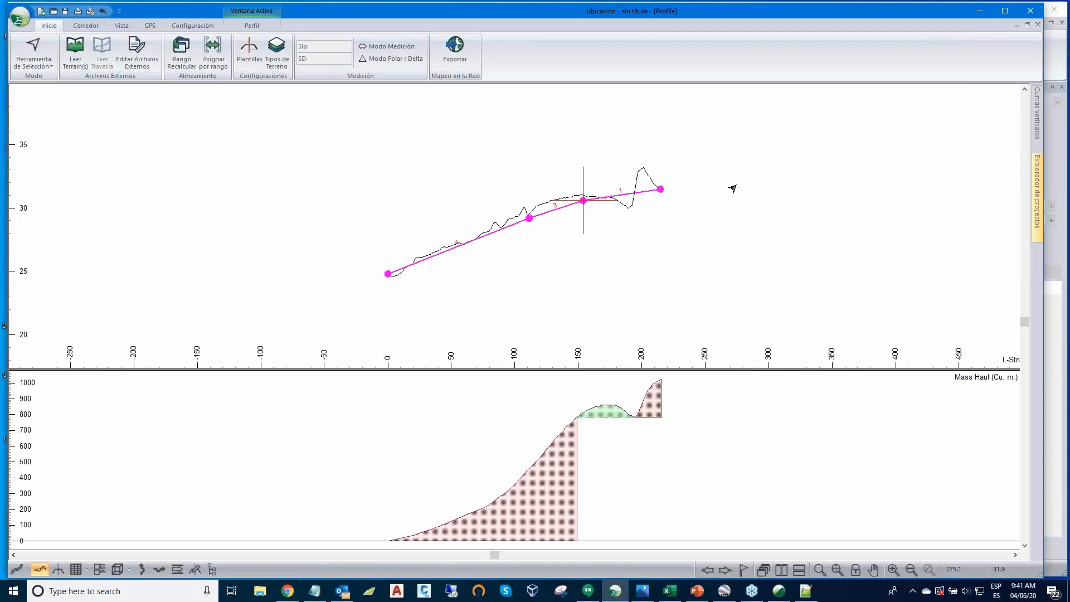
- Show the Multi-Plot view and add a new blank chapter to the book
click(99, 569)
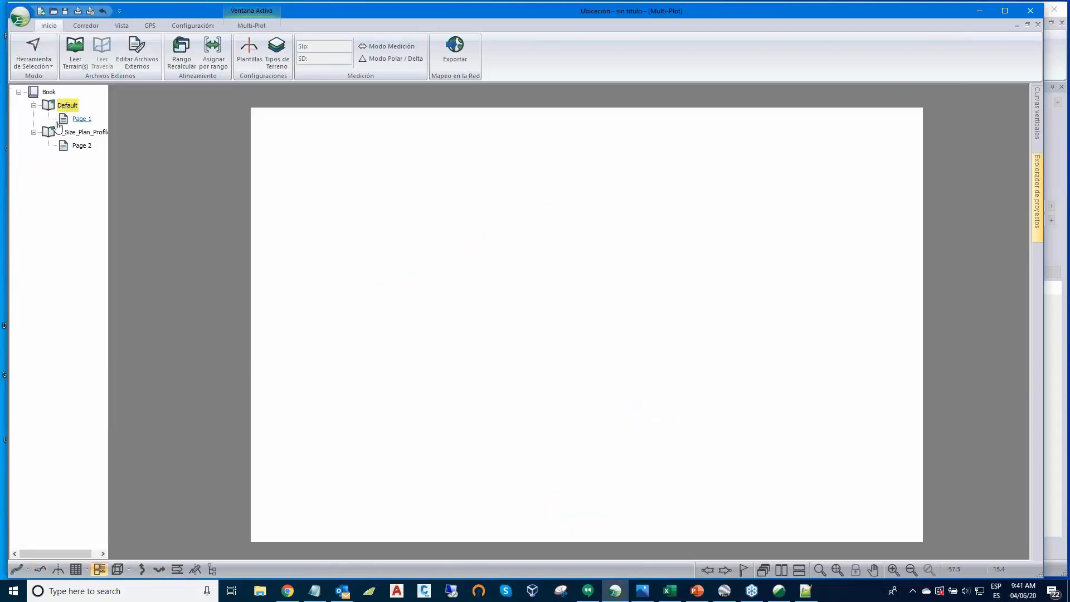
click(250, 29)
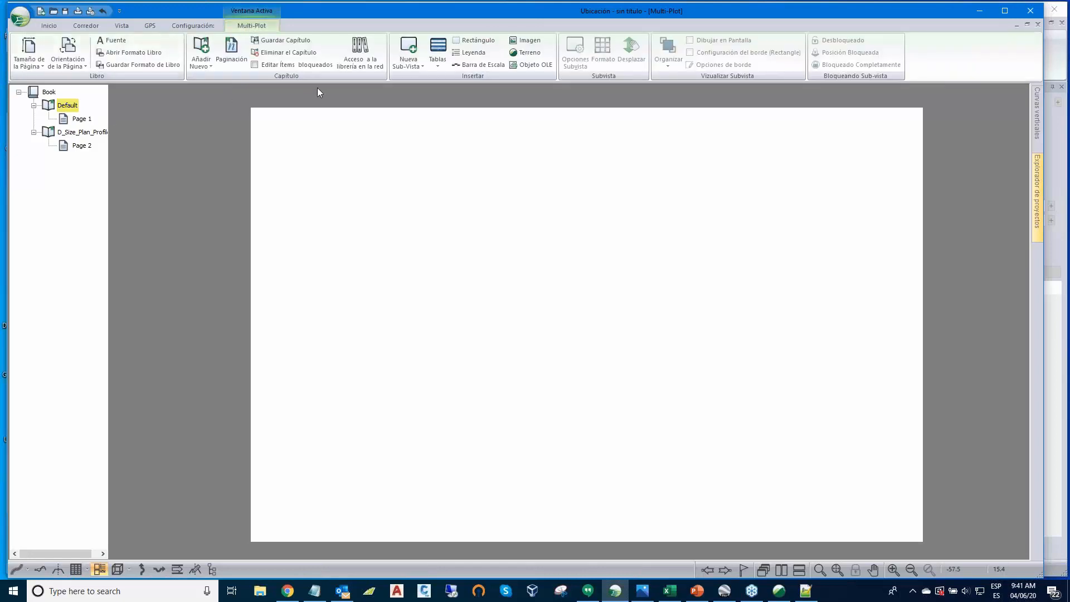
click(202, 53)
click(223, 204)
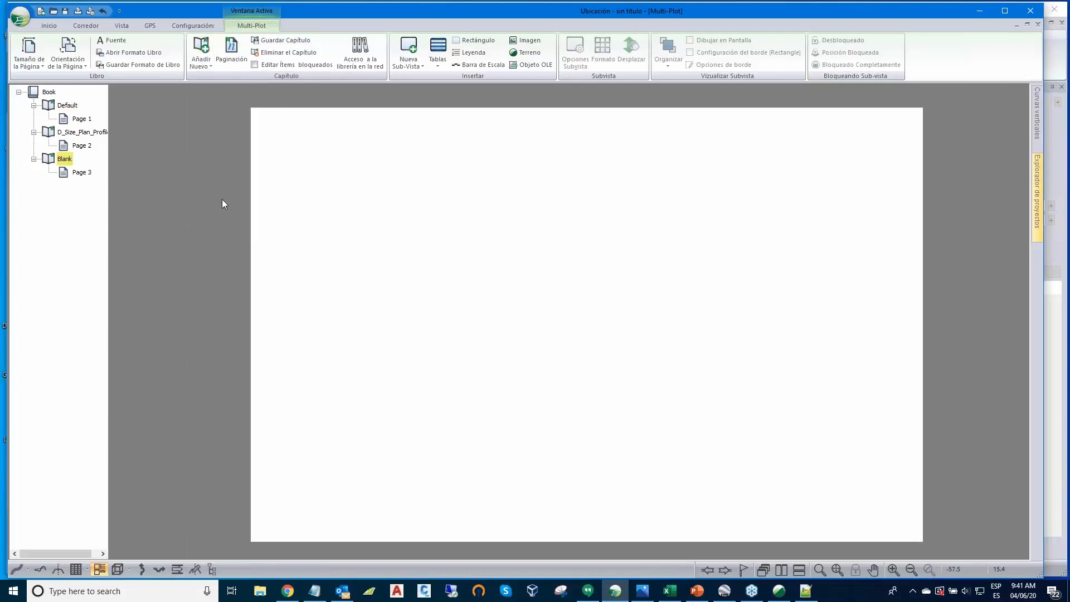
- Add the D_Size_Block_Title and D_Size_Plan_Profile-1 chapters from the online library to the book
click(356, 51)
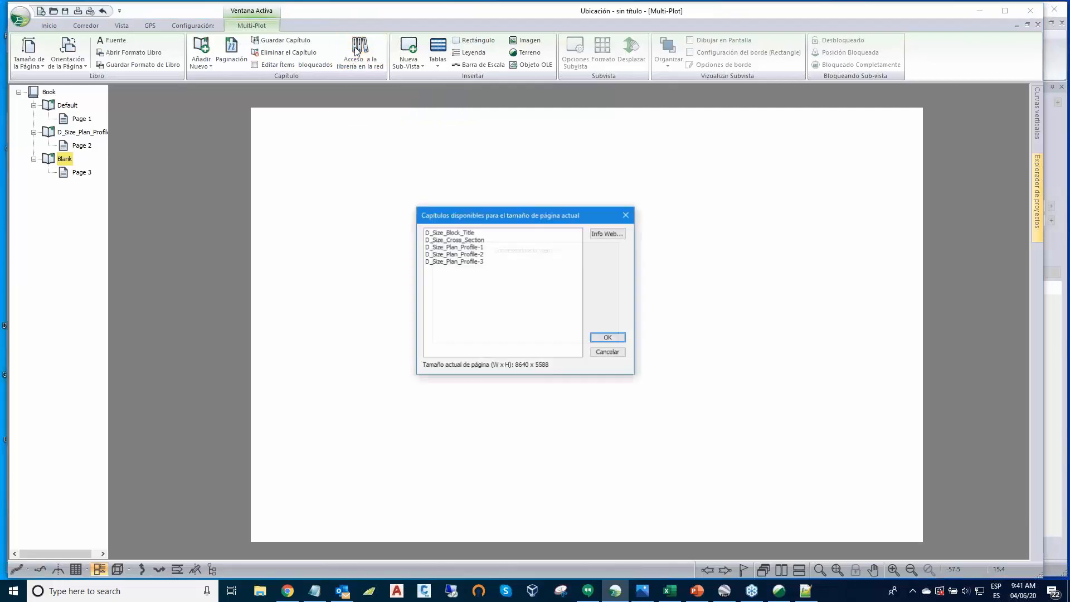
click(609, 338)
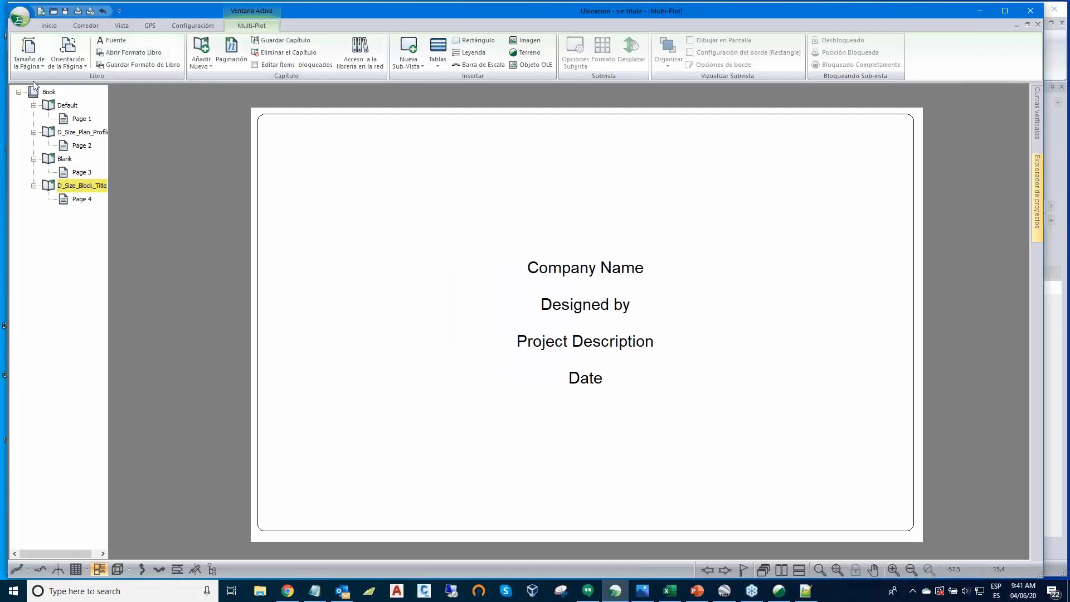
click(360, 50)
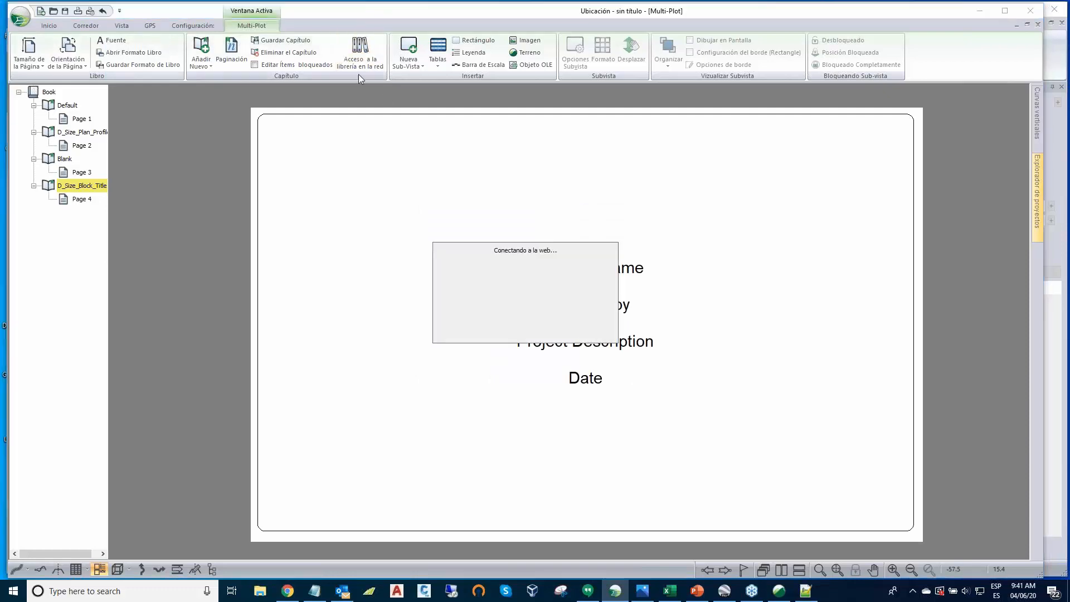
click(467, 249)
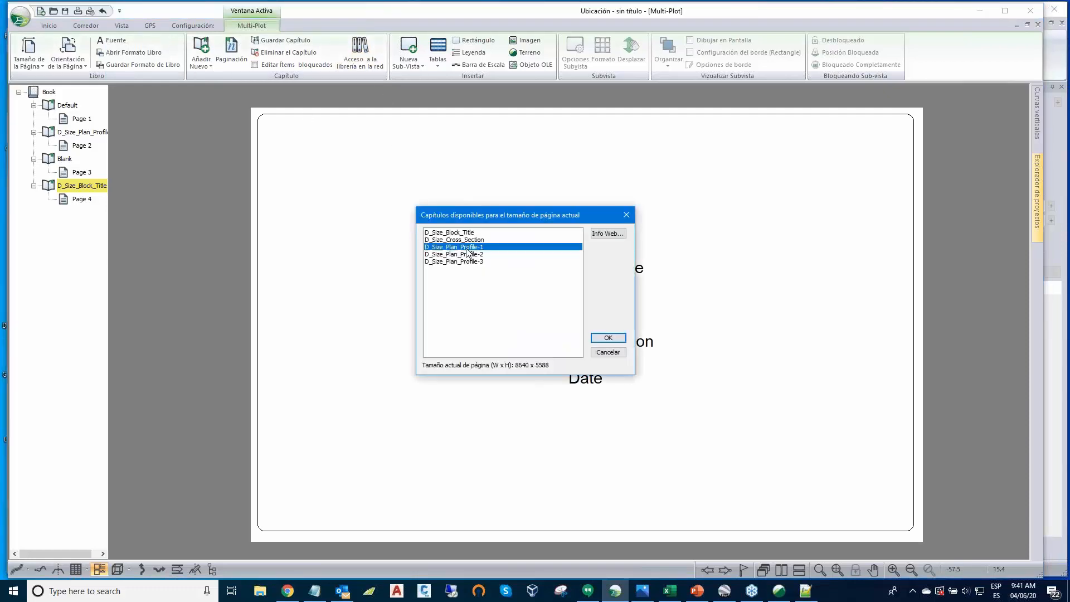
click(609, 338)
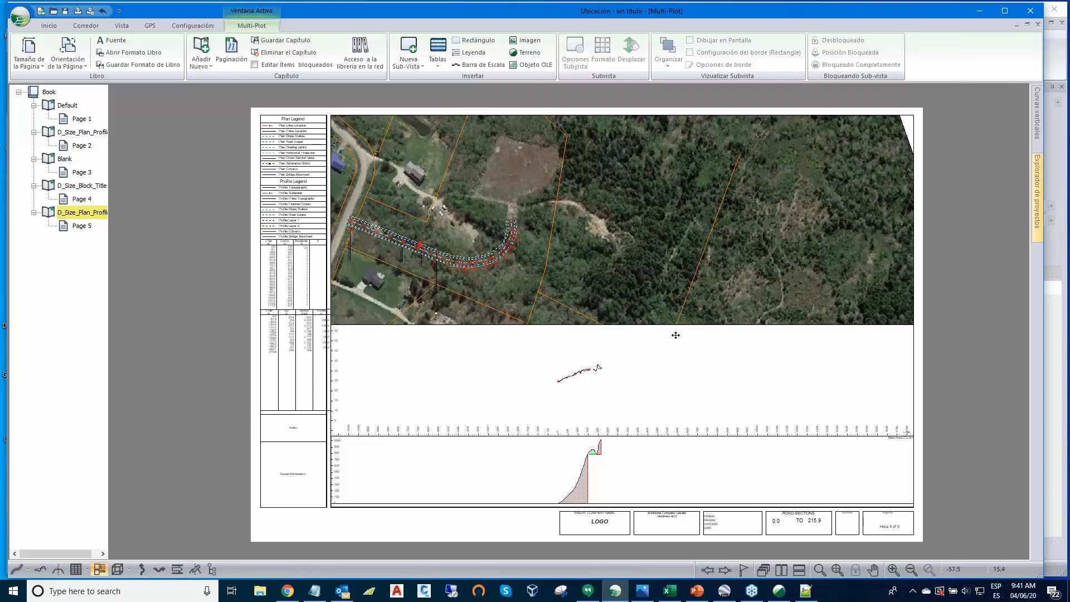
- Add the D_Size_Cross_Section chapter from the online library to the book
click(411, 45)
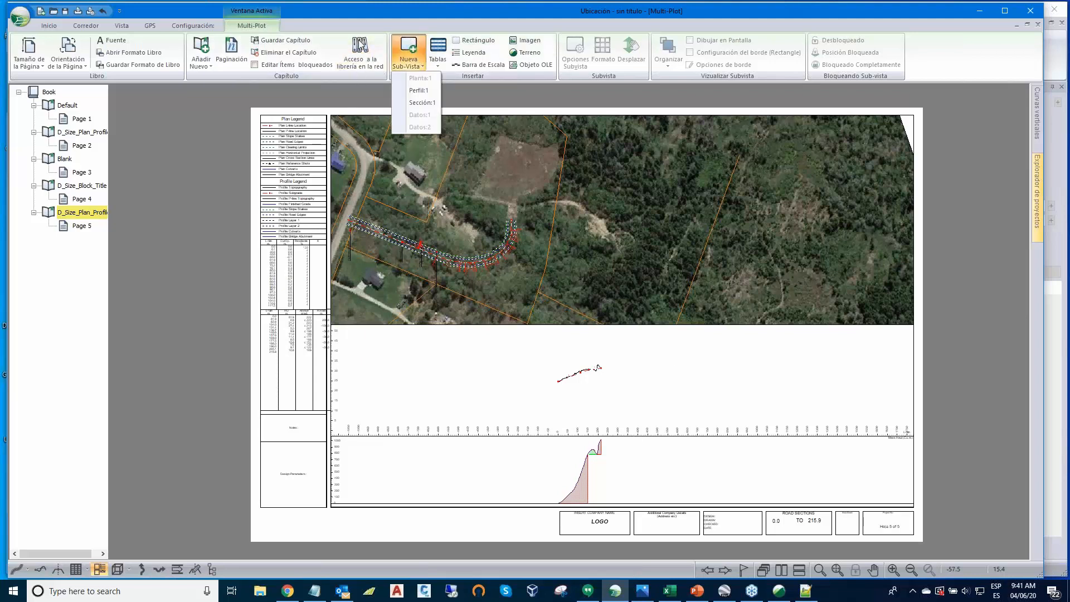
click(360, 46)
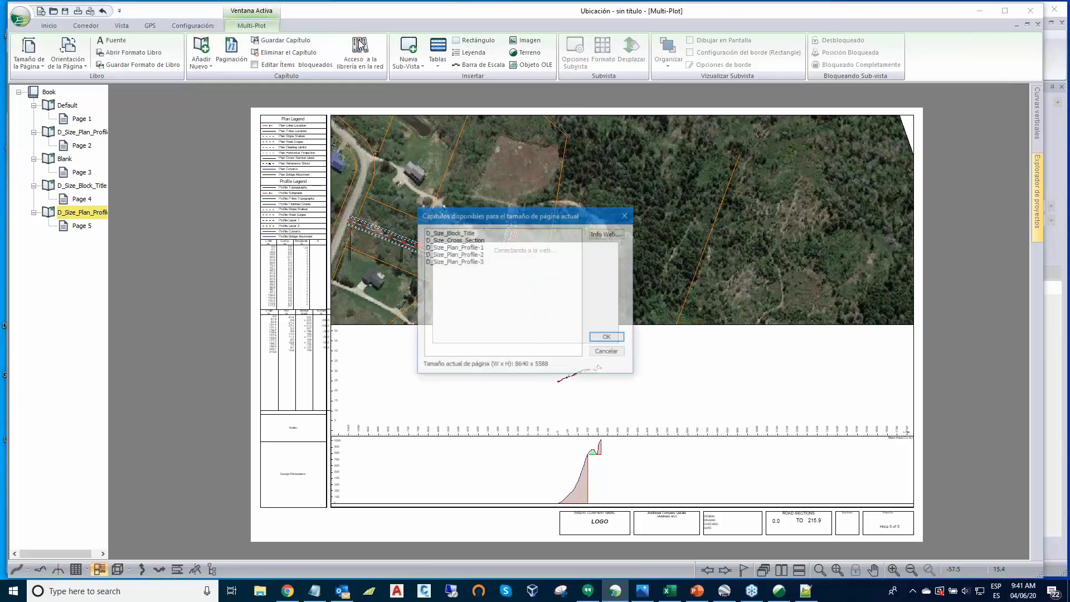
click(470, 240)
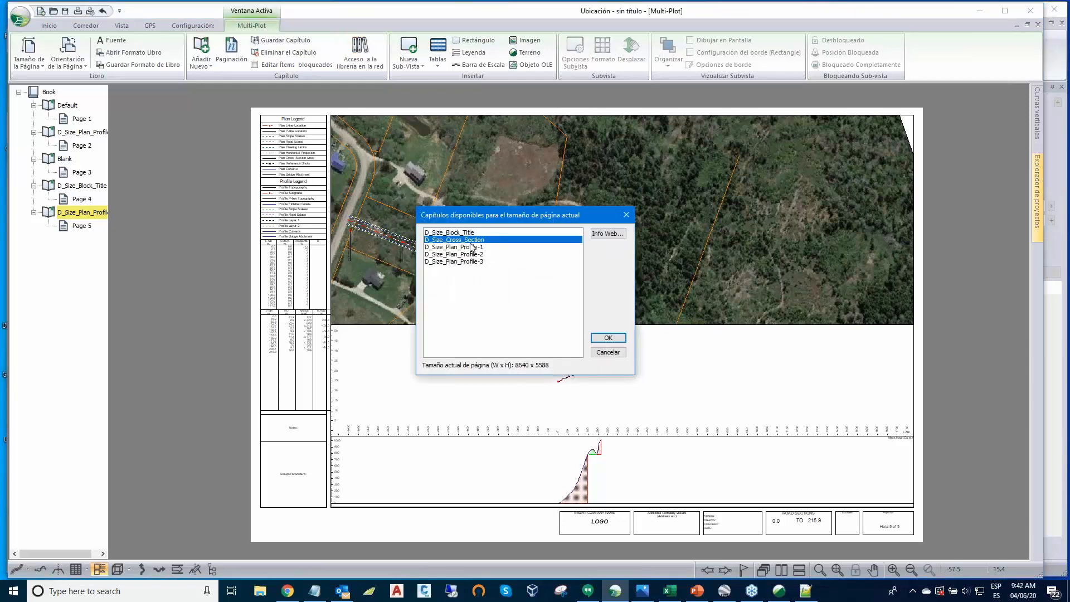
click(604, 338)
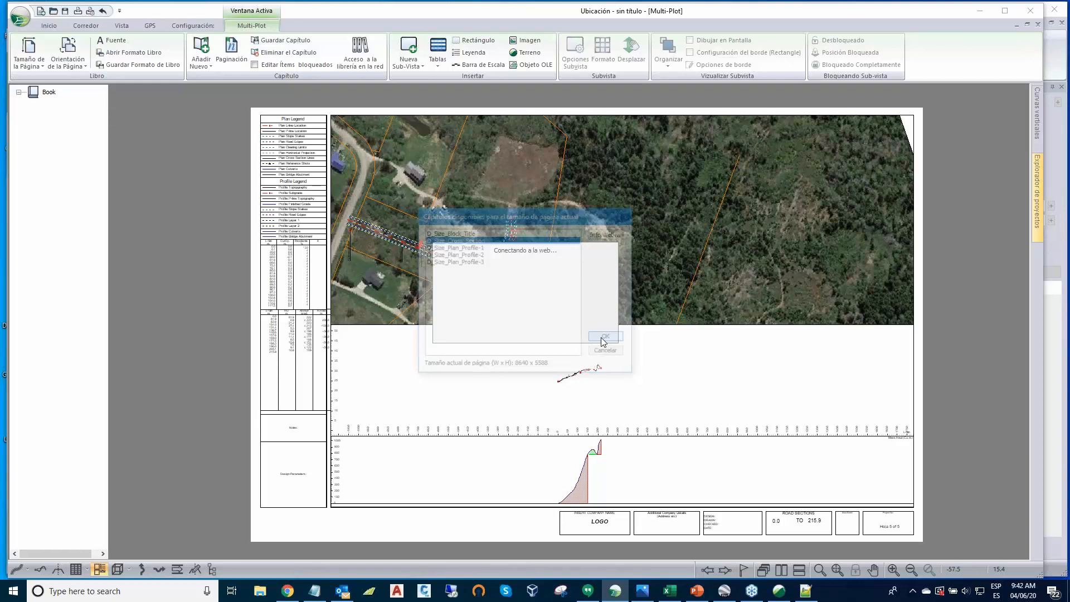
- Review the road cross-section sheets on pages 7 to 12 of the D_Size_Cross_Section chapter
click(82, 266)
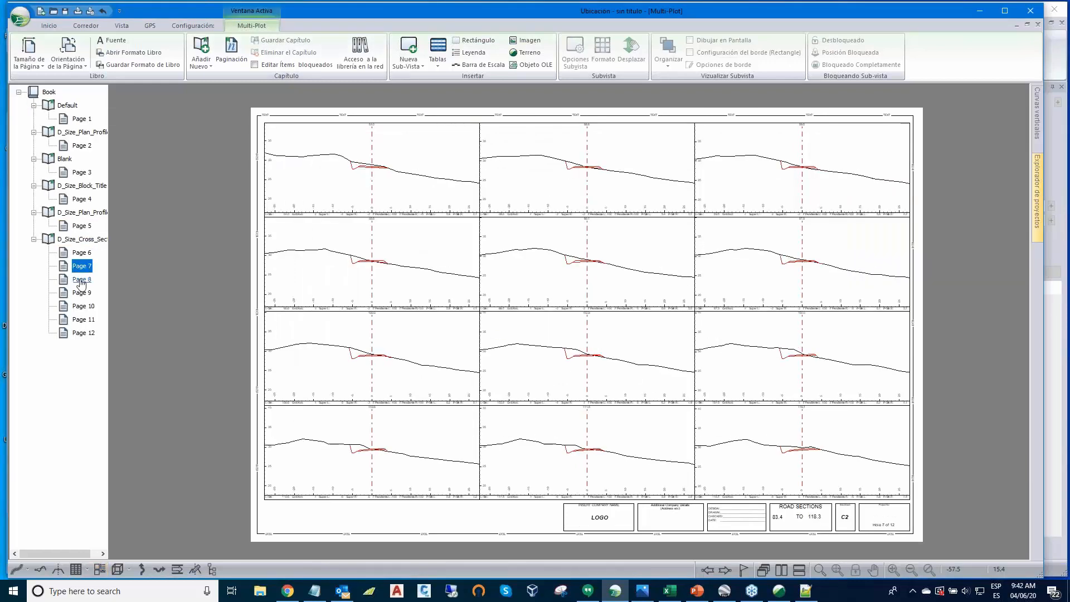
click(82, 281)
click(81, 292)
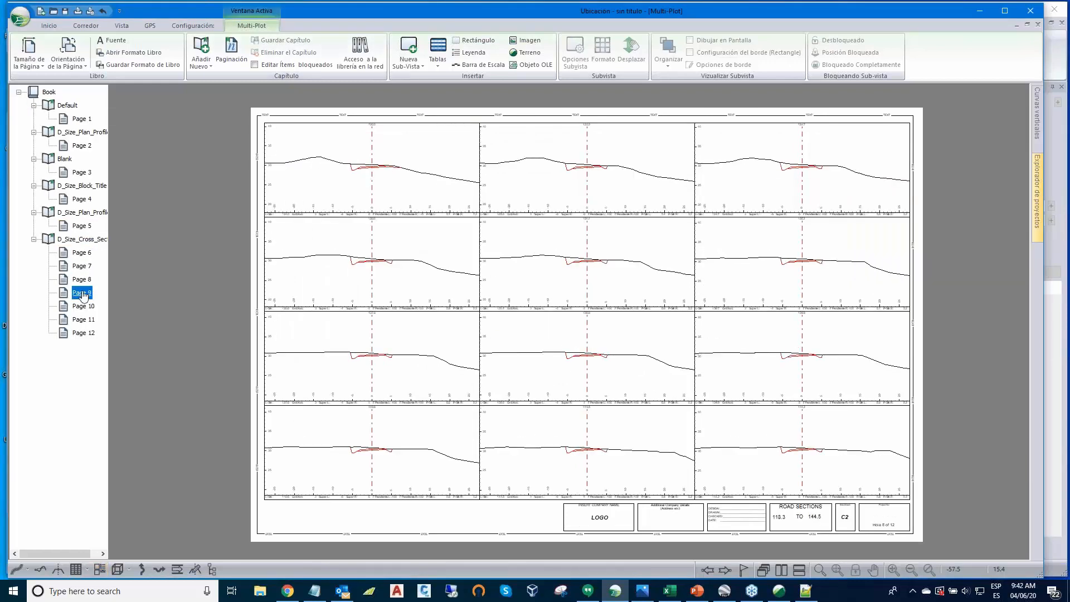
click(83, 306)
click(83, 319)
click(83, 333)
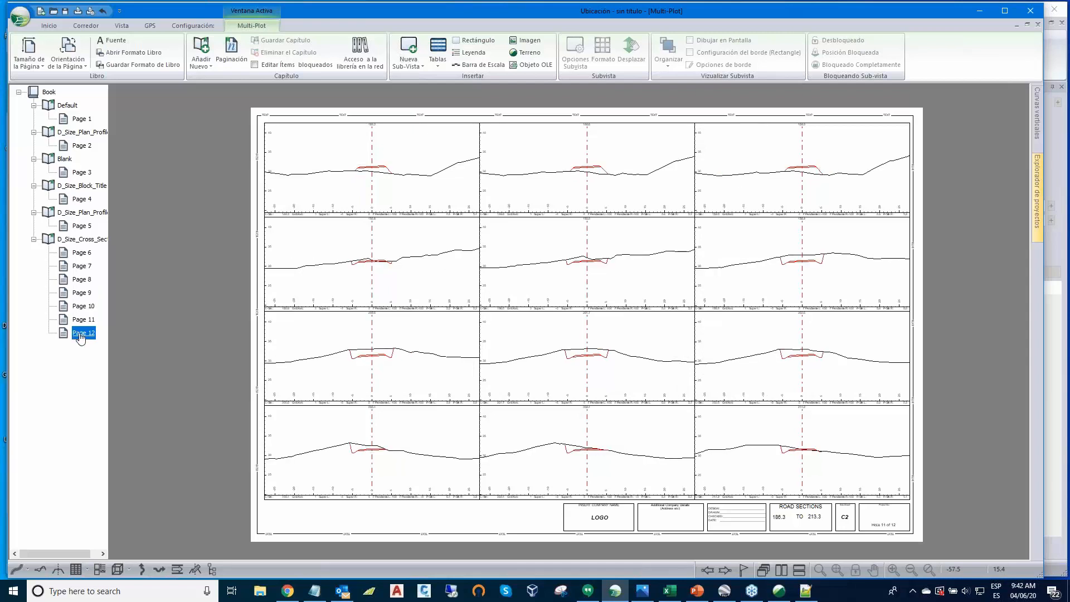
scroll(542, 282, up, 1)
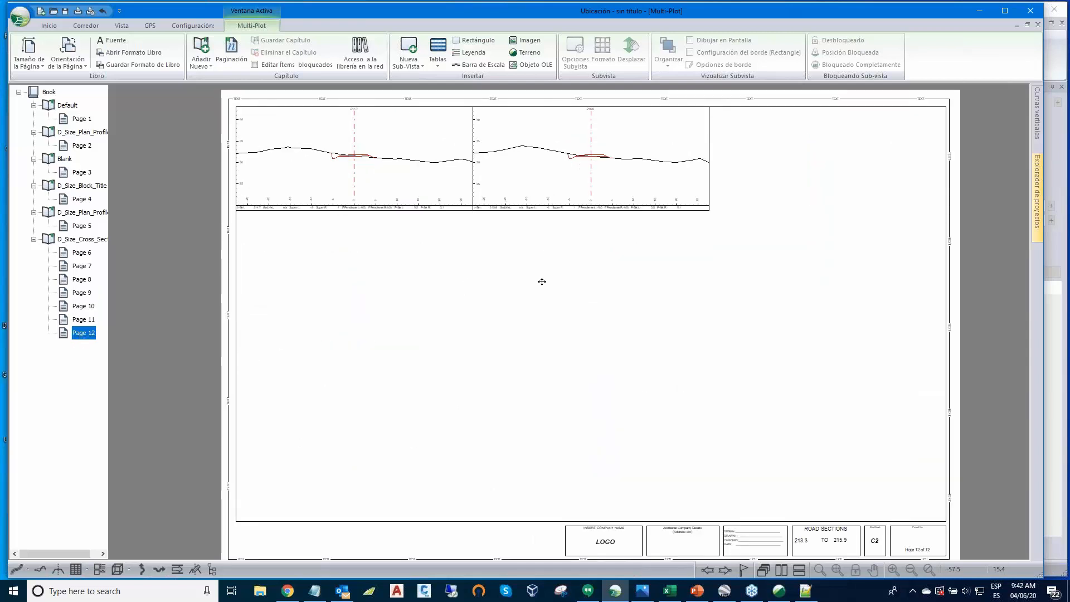
- Review the sheet of the plan and profile chapter, with its aerial plan, profile and mass haul diagram
click(65, 190)
click(76, 213)
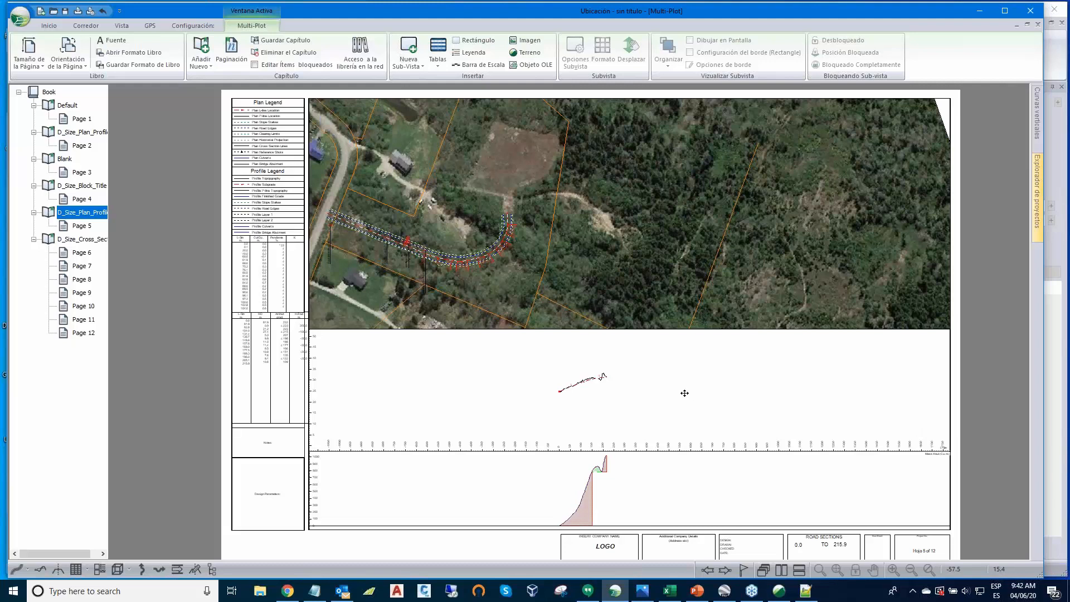
drag(685, 393, 703, 393)
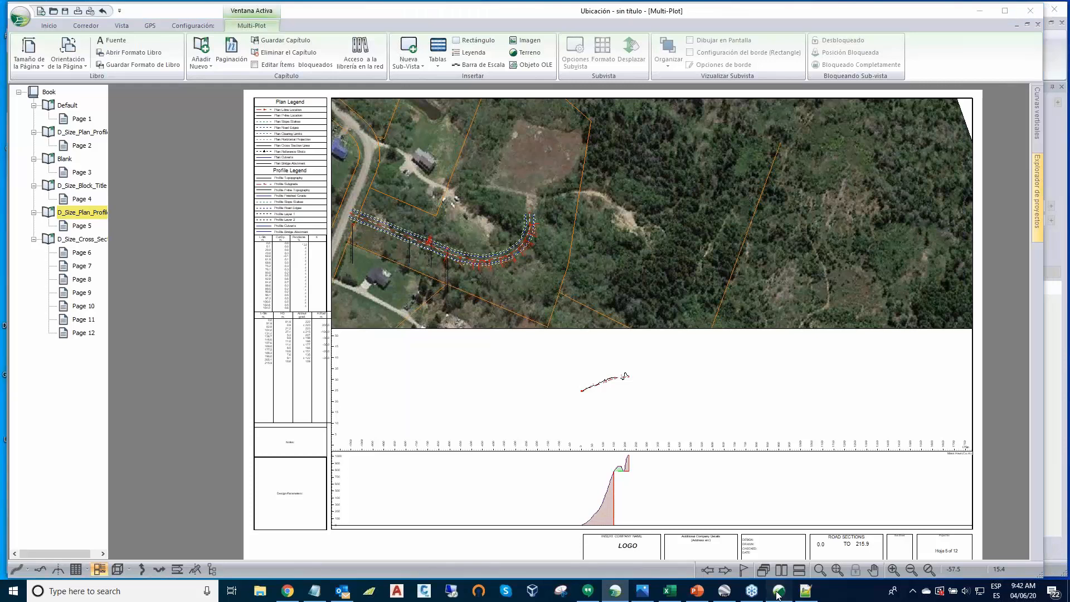
- Switch to the Terrain window with Datos_Campo and examine the projections offered in the module settings, leaving them without changes
click(778, 593)
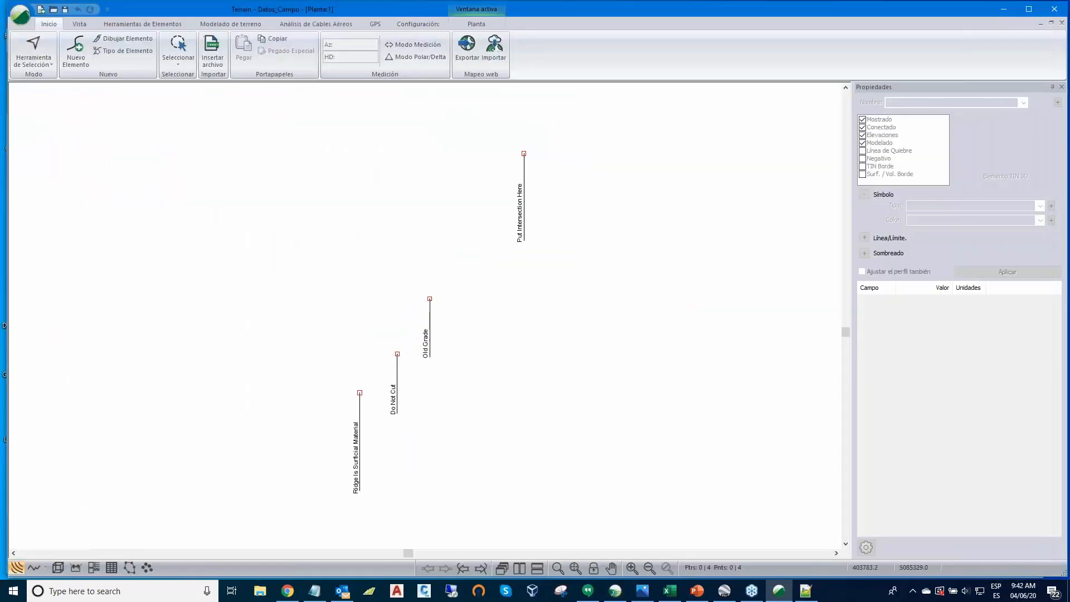
click(415, 23)
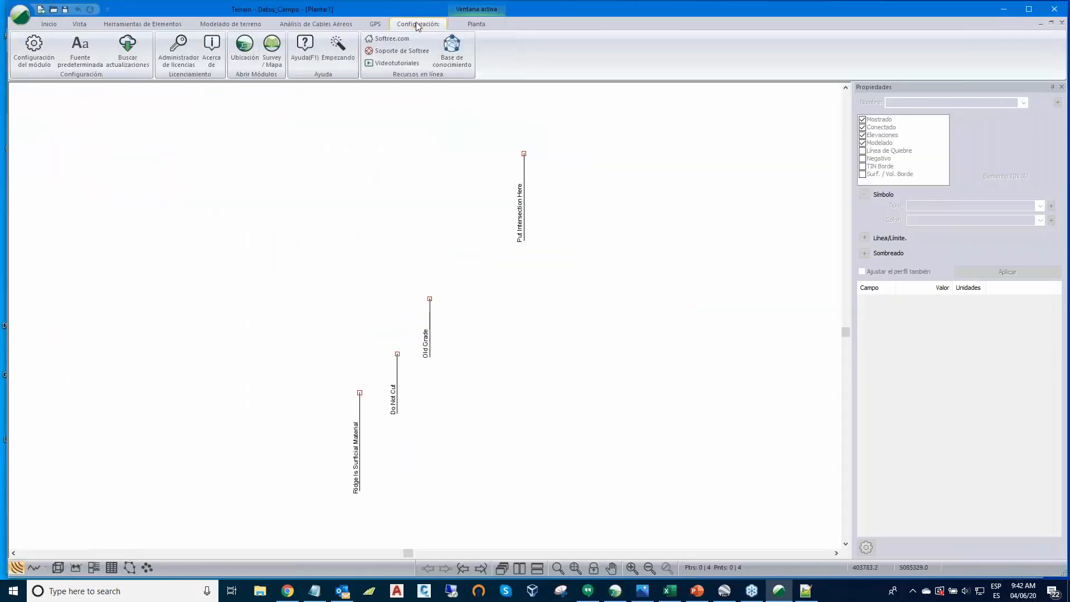
click(32, 41)
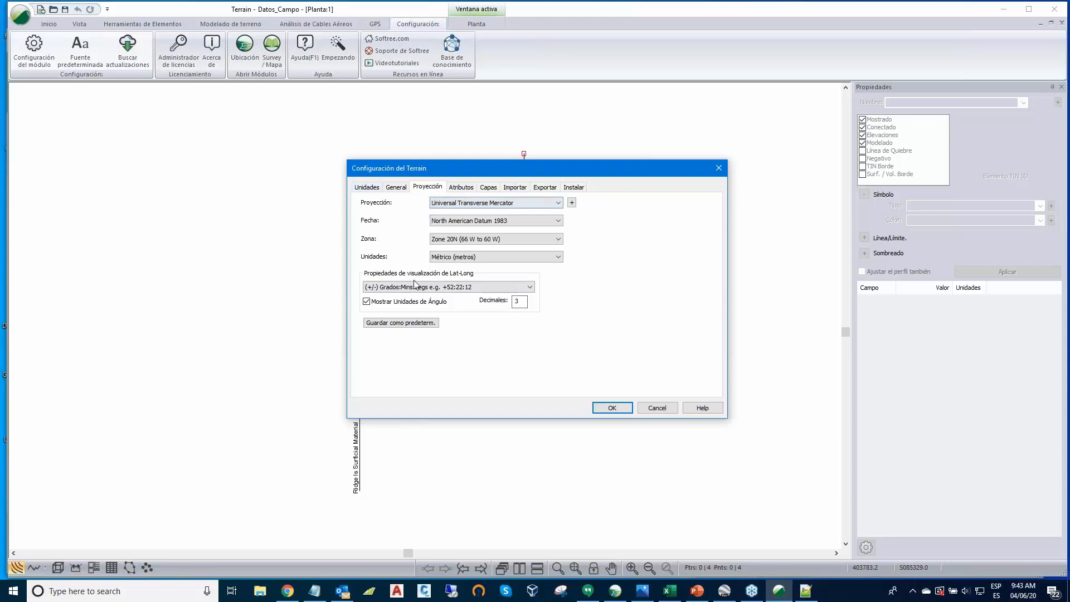
click(559, 203)
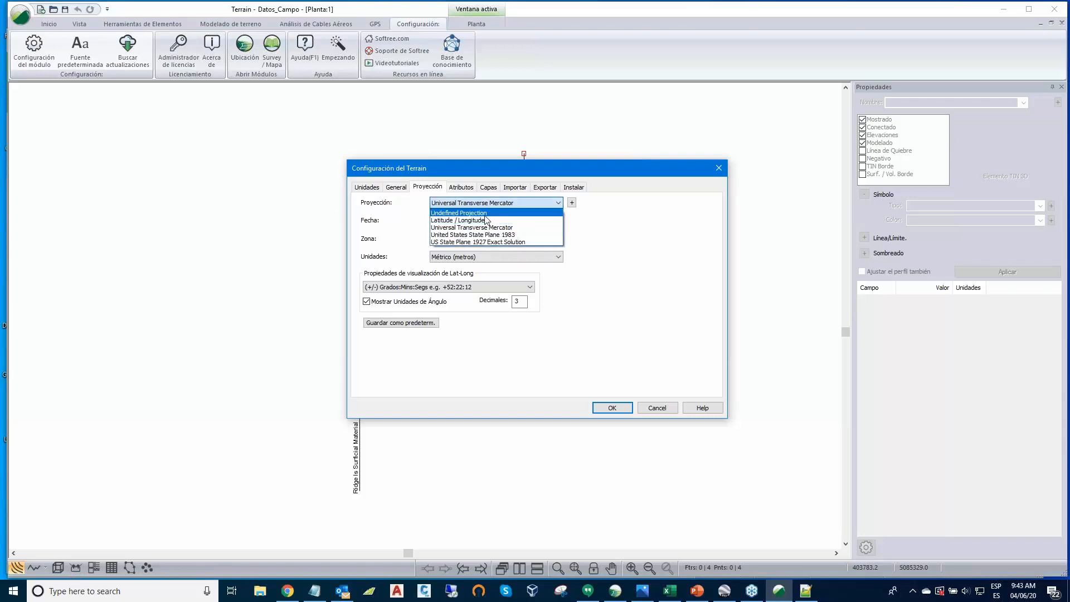
click(690, 120)
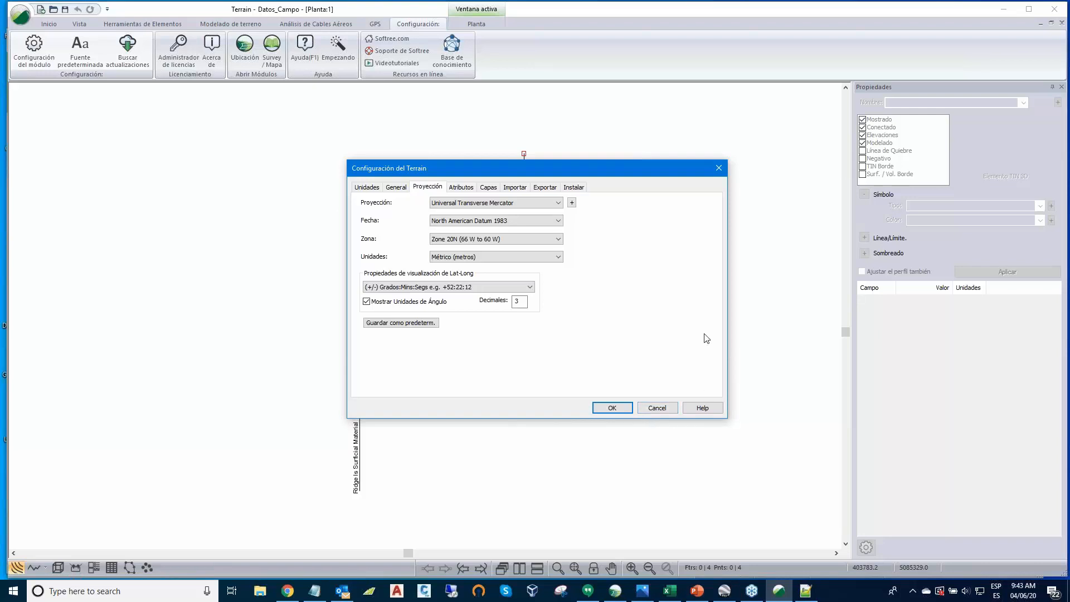
click(663, 409)
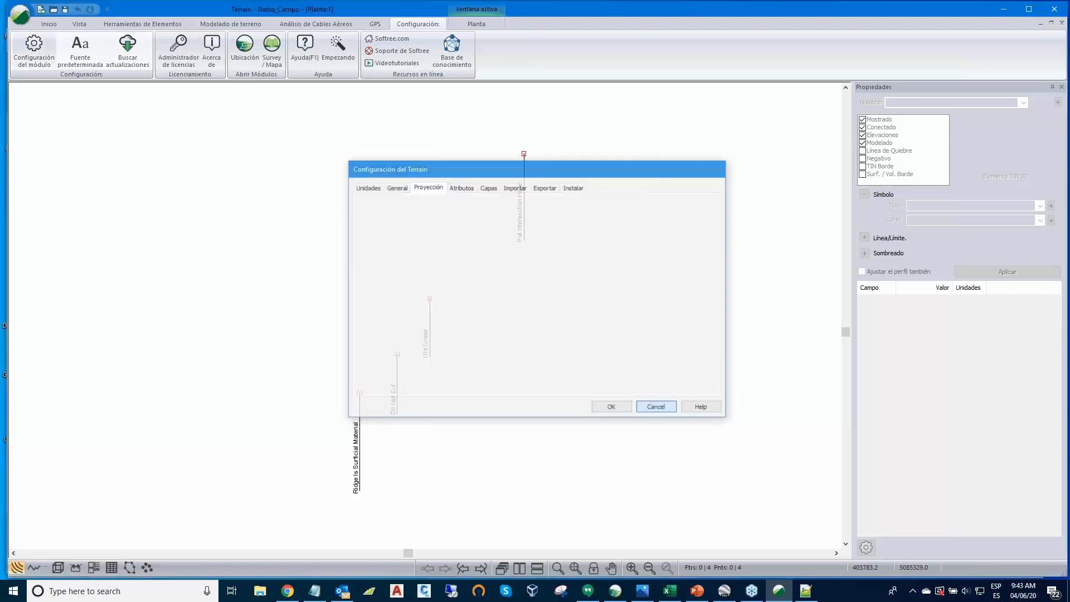
- Create a new empty Terrain file in place of Datos_Campo
scroll(546, 311, up, 1)
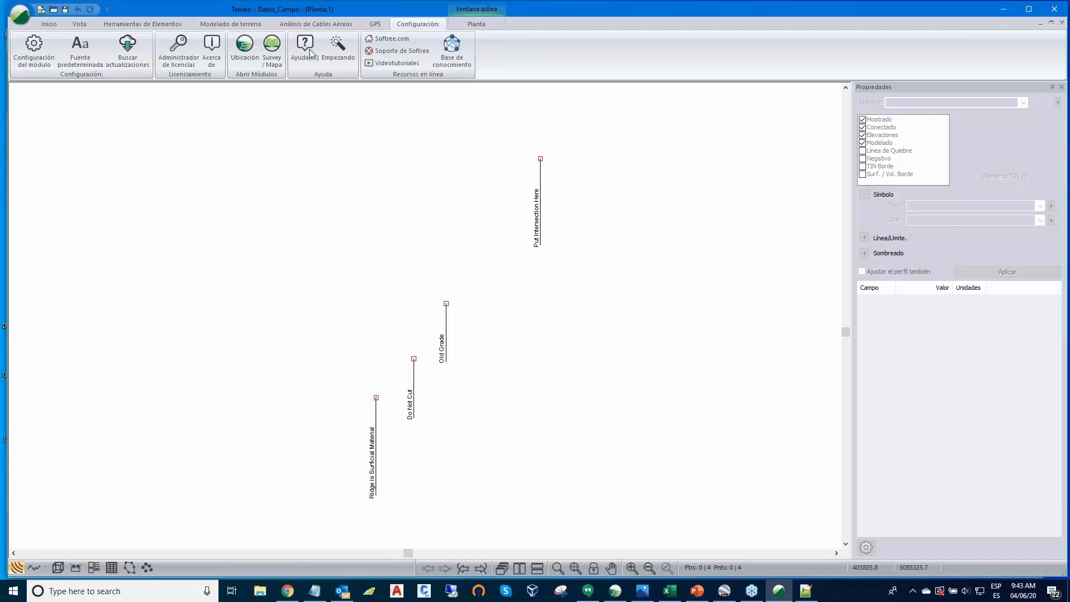
click(19, 17)
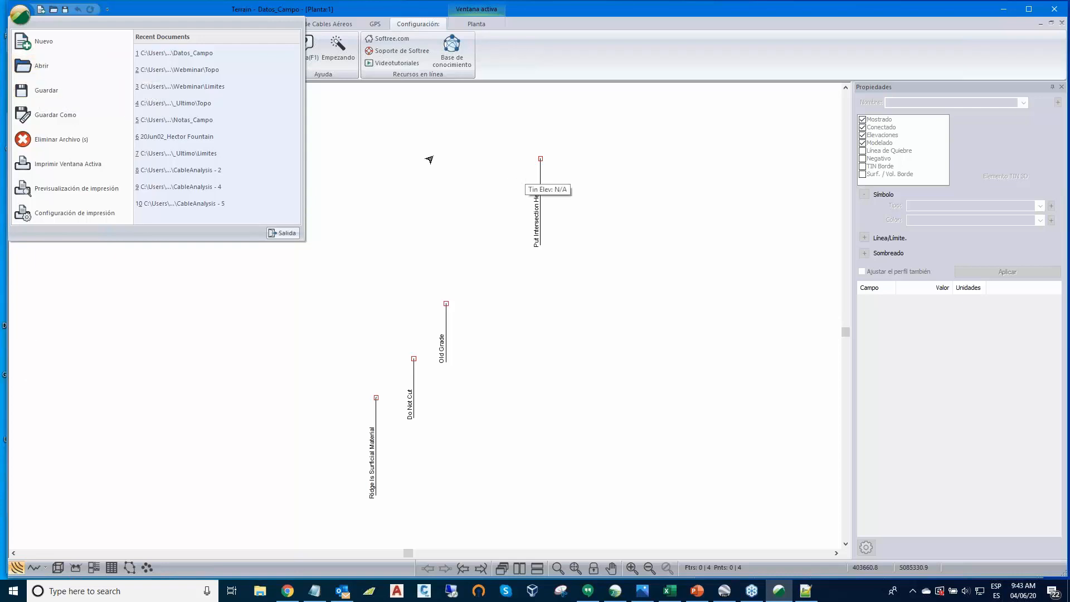
click(41, 43)
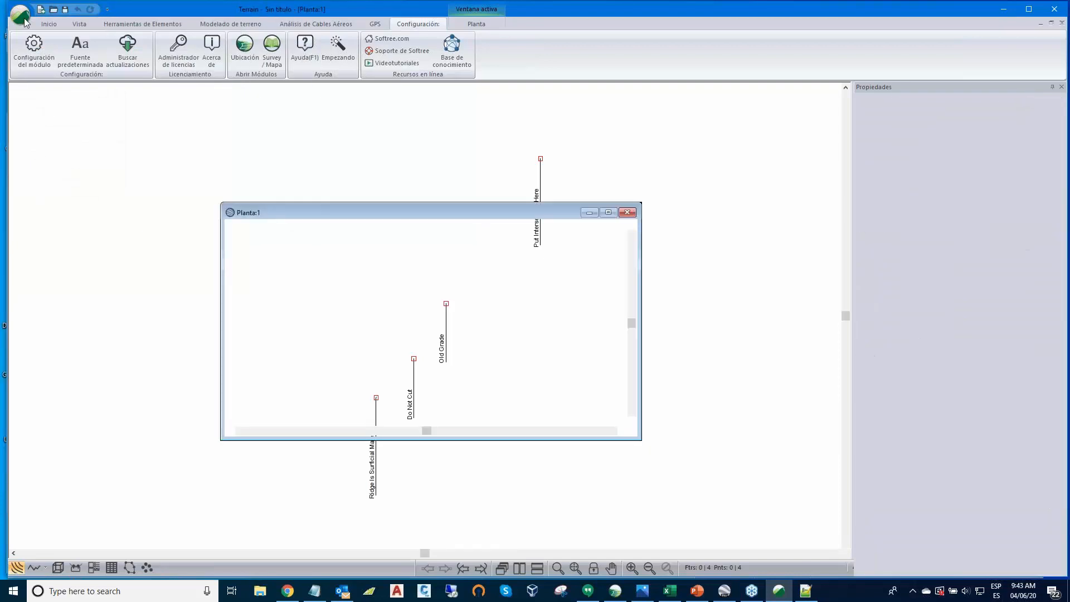
click(20, 16)
click(40, 43)
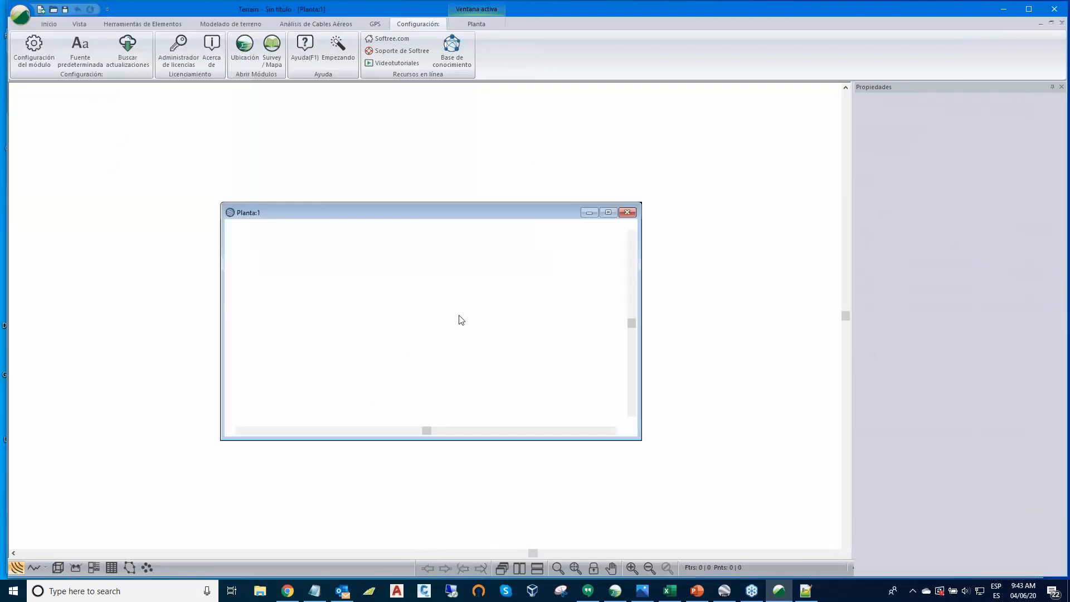
- Open the Topo terrain file from the Webminar folder
click(20, 15)
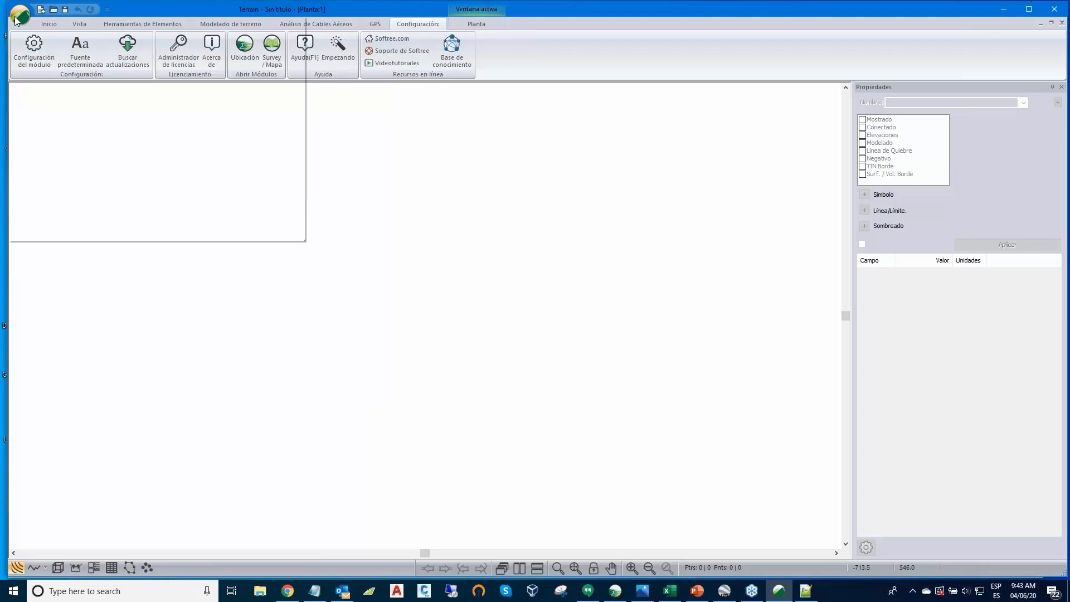
click(39, 67)
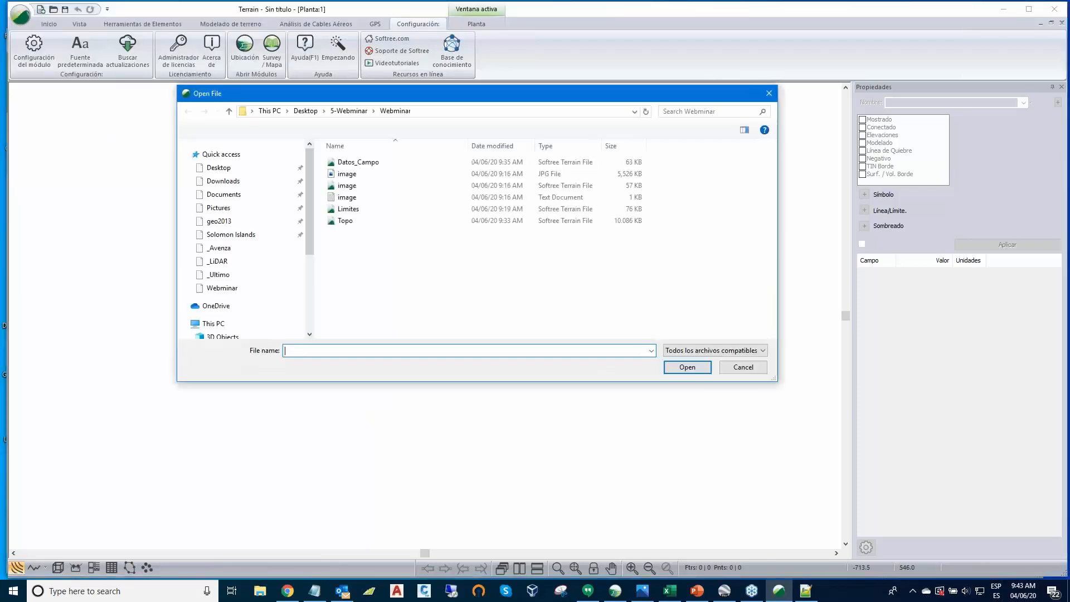
click(346, 222)
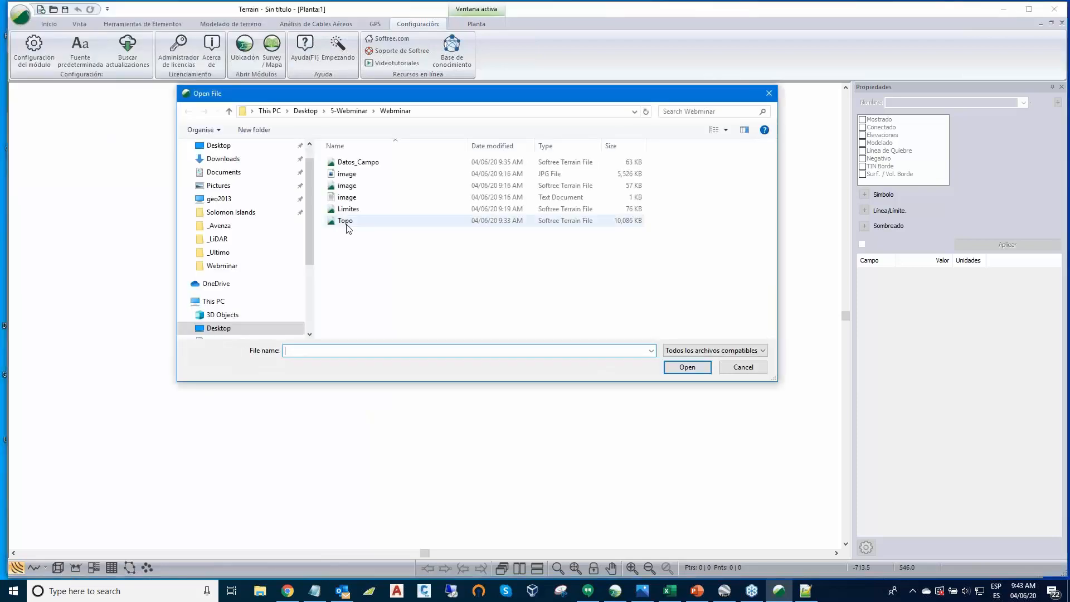
click(688, 368)
click(548, 359)
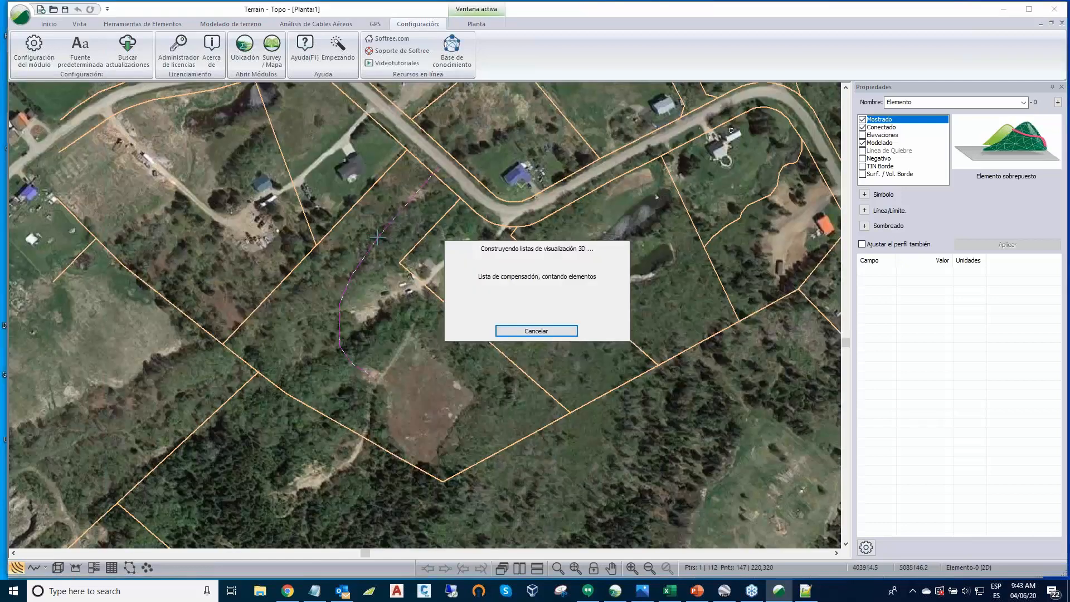
- Remove the aerial image and Limites.terx from the backgrounds of the plan window
right_click(512, 281)
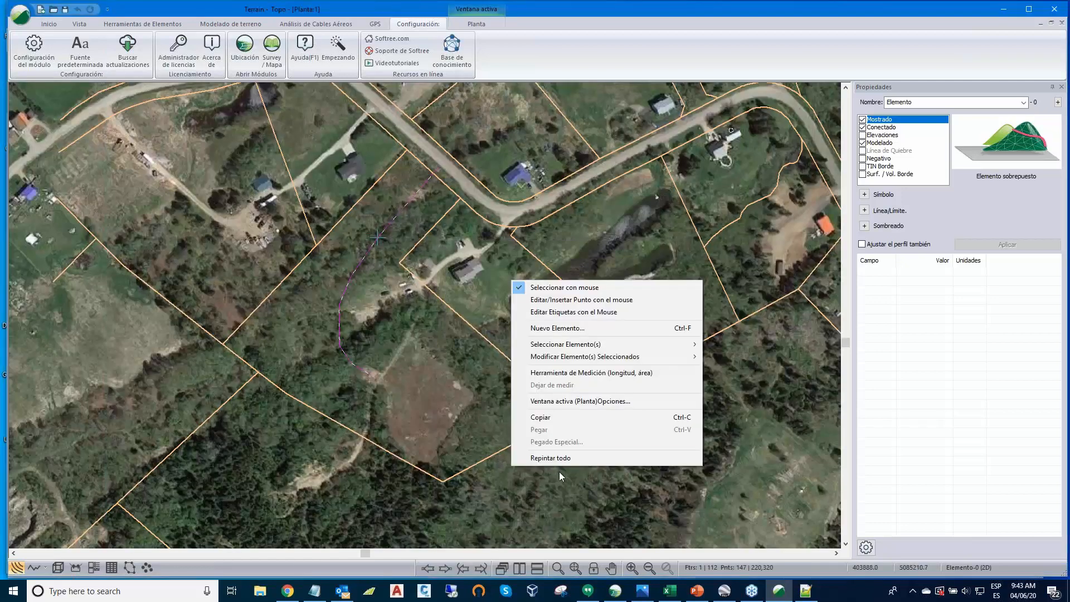
click(566, 404)
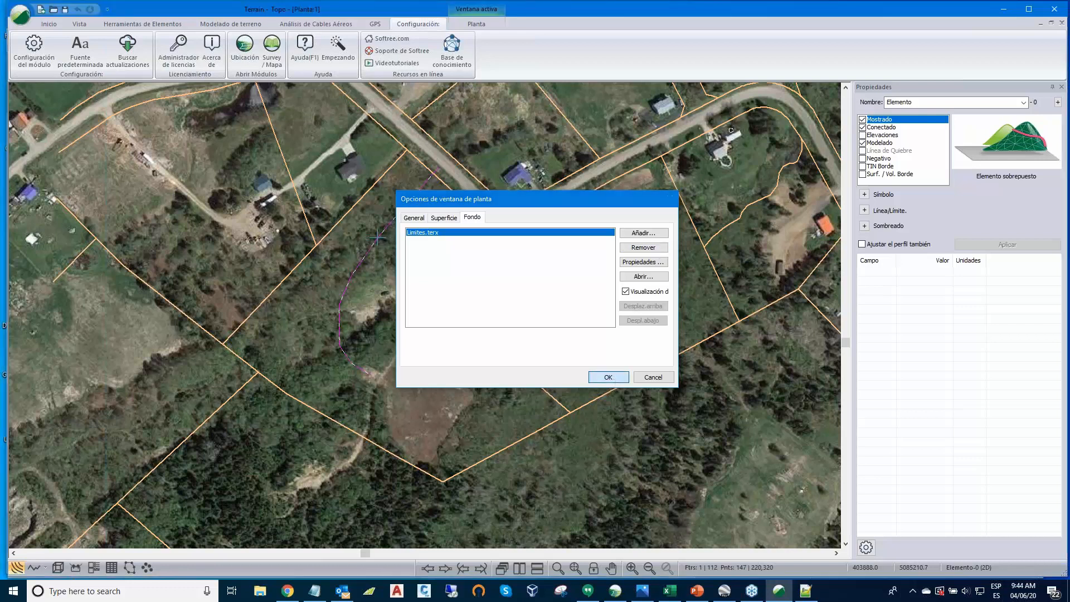
click(614, 381)
right_click(538, 286)
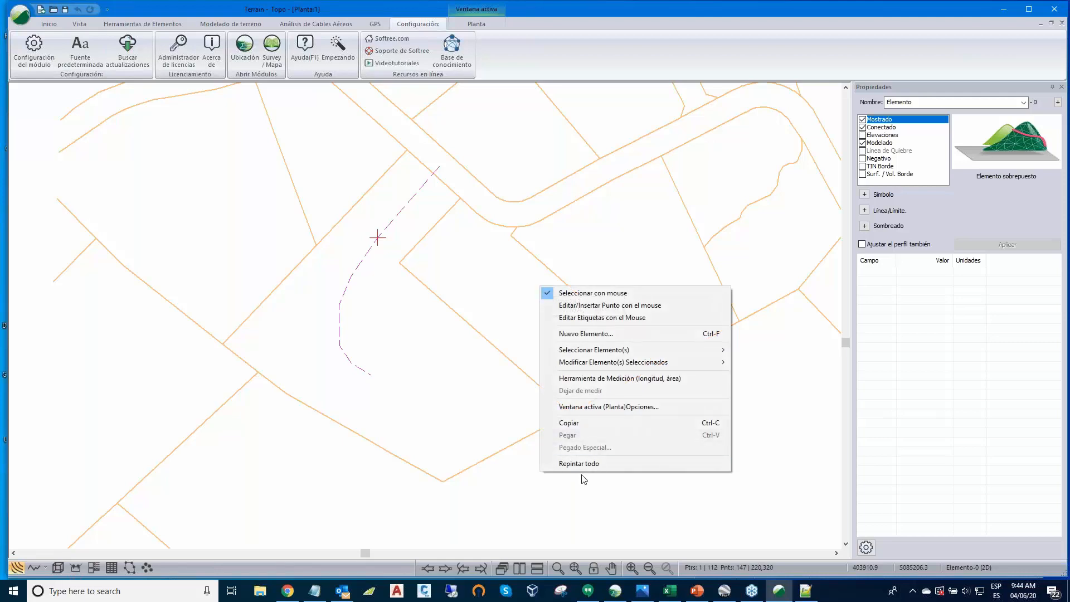
click(582, 407)
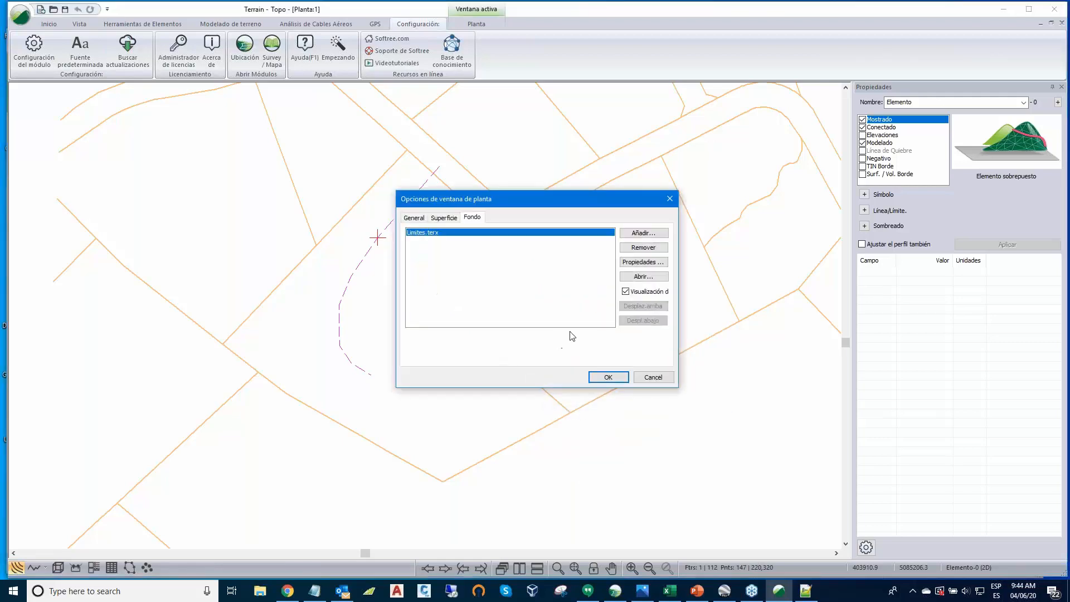
click(630, 248)
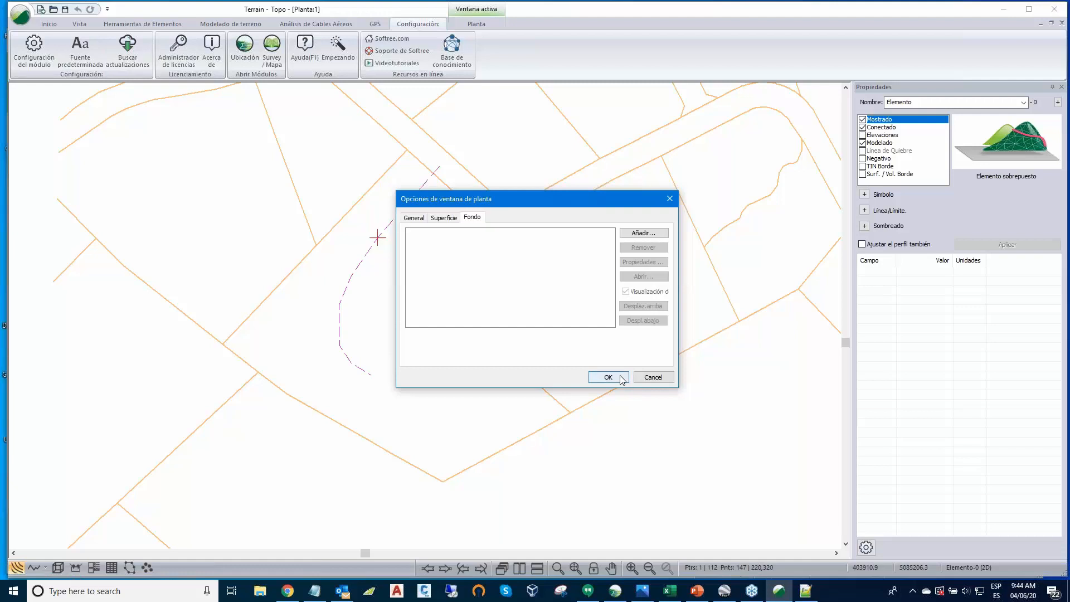
click(608, 378)
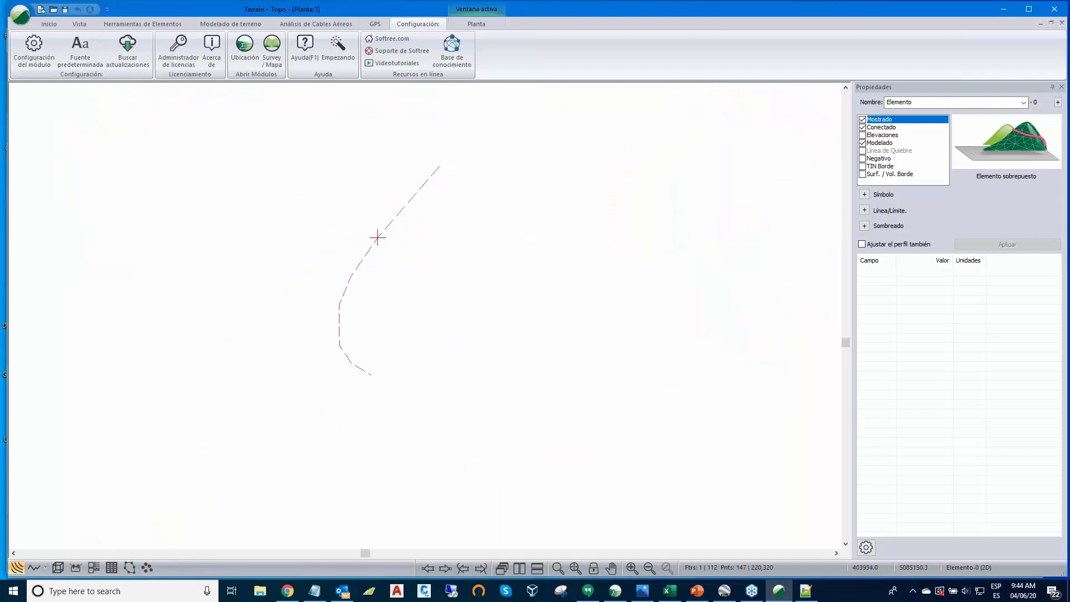
- Calculate the terrain triangles and generate smoothed major and minor contours, with the major ones labelled at an interval of 5
click(237, 25)
click(26, 48)
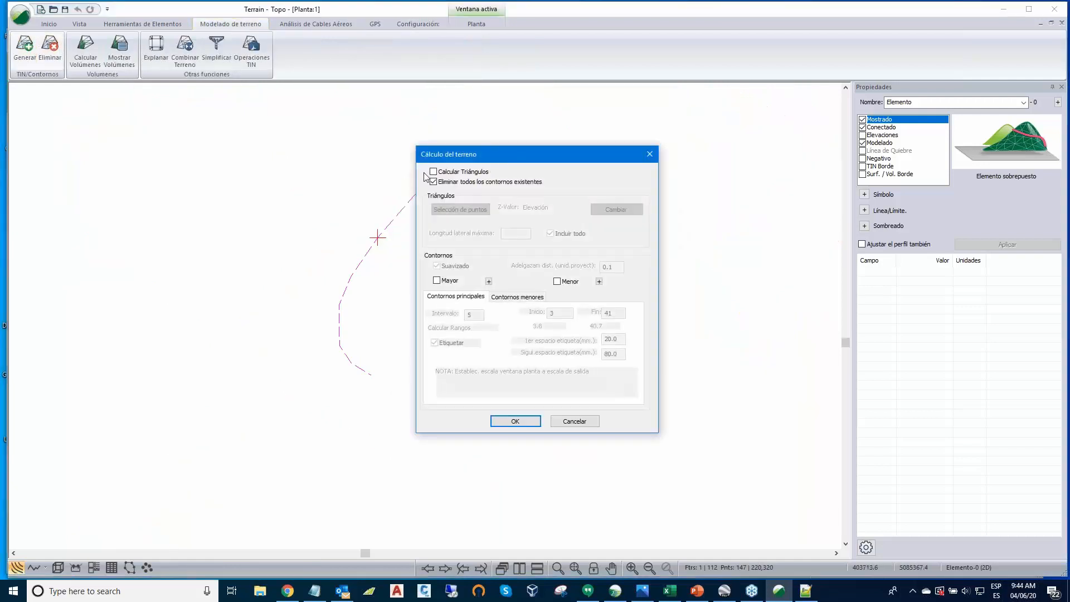
click(433, 172)
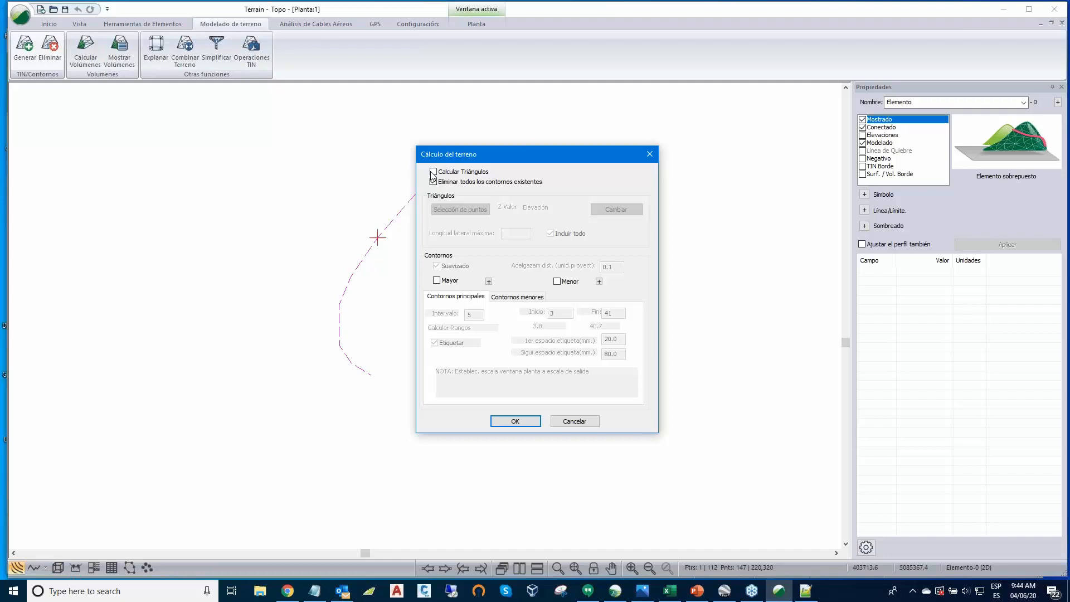
click(437, 282)
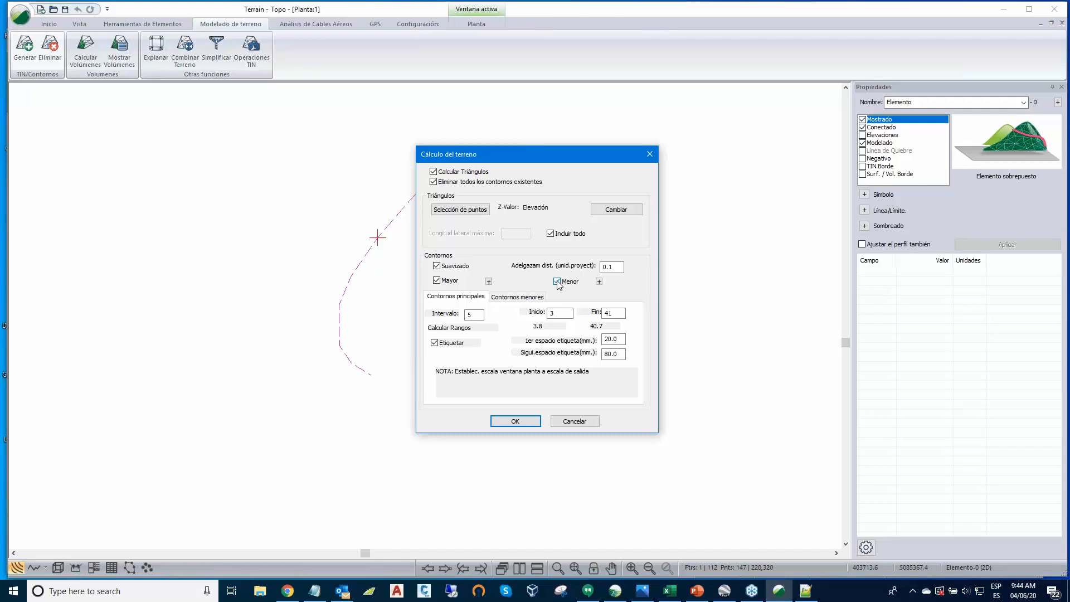
click(515, 421)
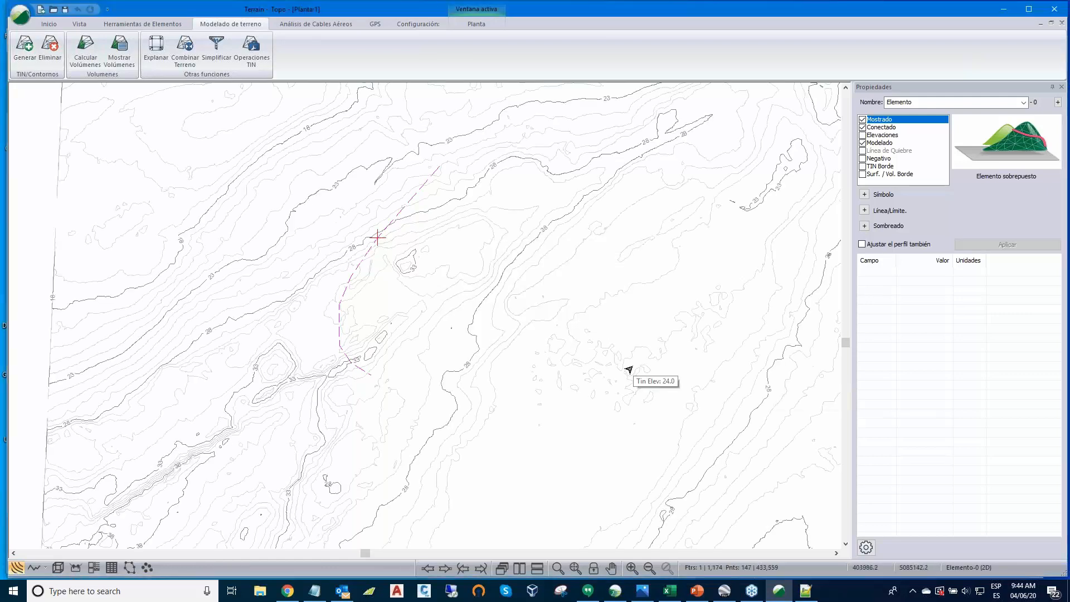
scroll(629, 369, down, 2)
scroll(629, 370, down, 3)
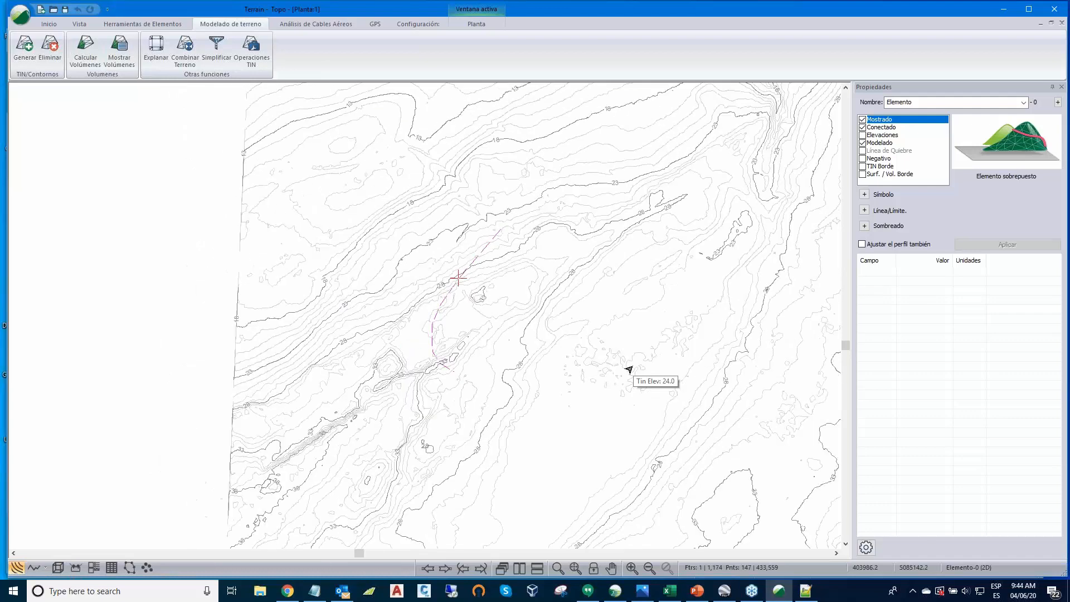
middle_drag(565, 375, 411, 382)
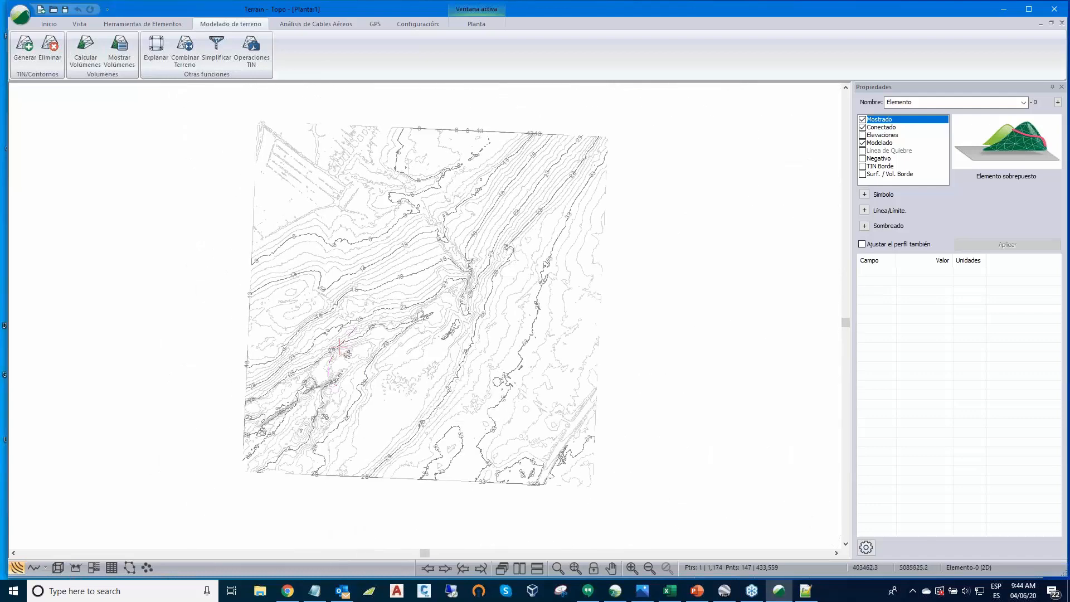
- Export all elements of the Topo terrain to Google Earth, closing the open Google Earth window and repeating the update
click(48, 25)
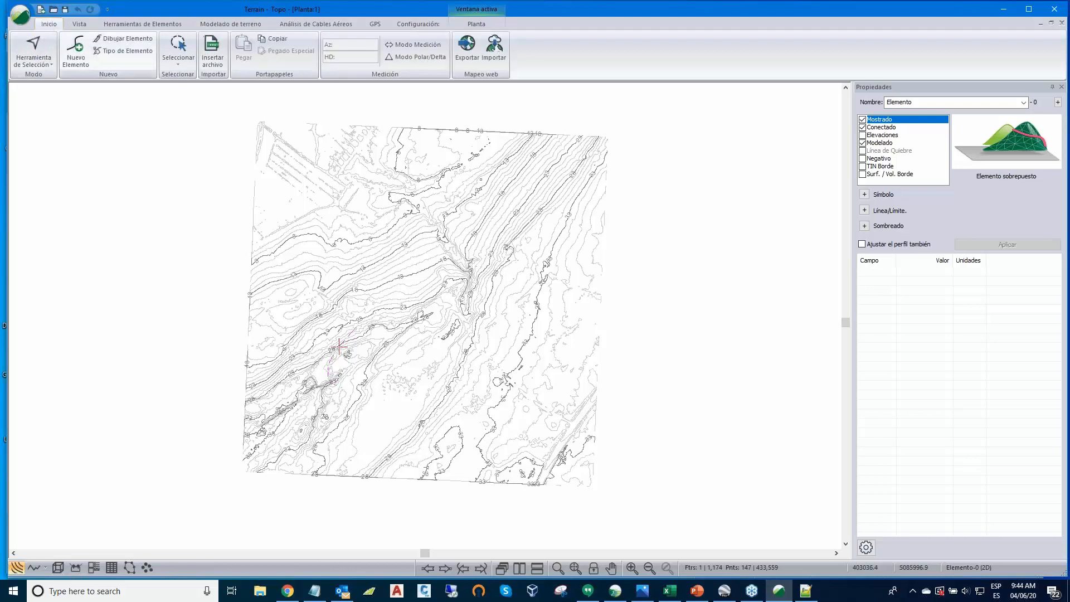
click(467, 46)
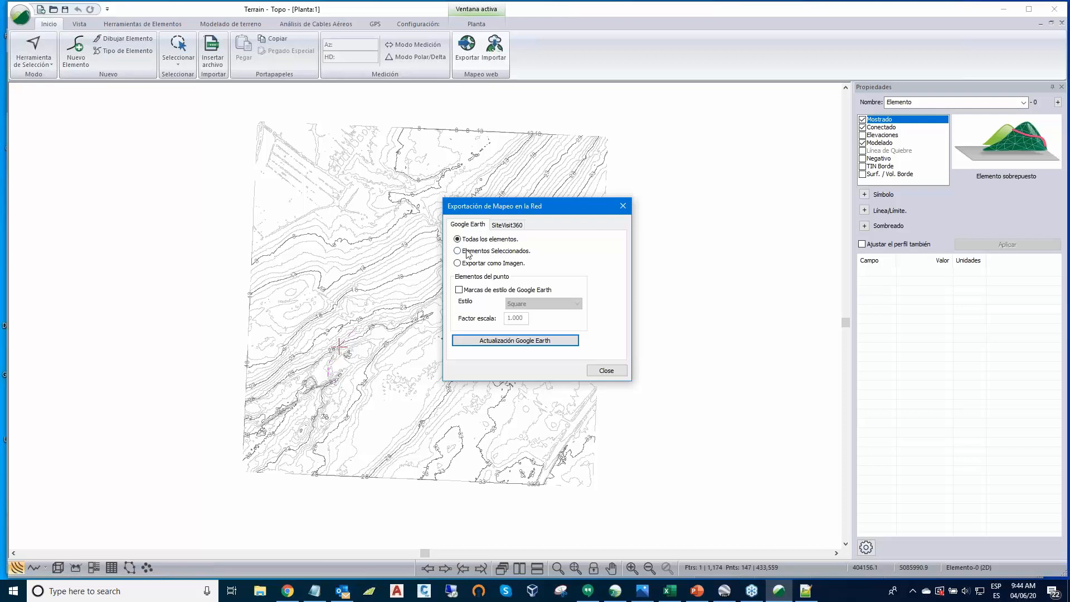
click(524, 342)
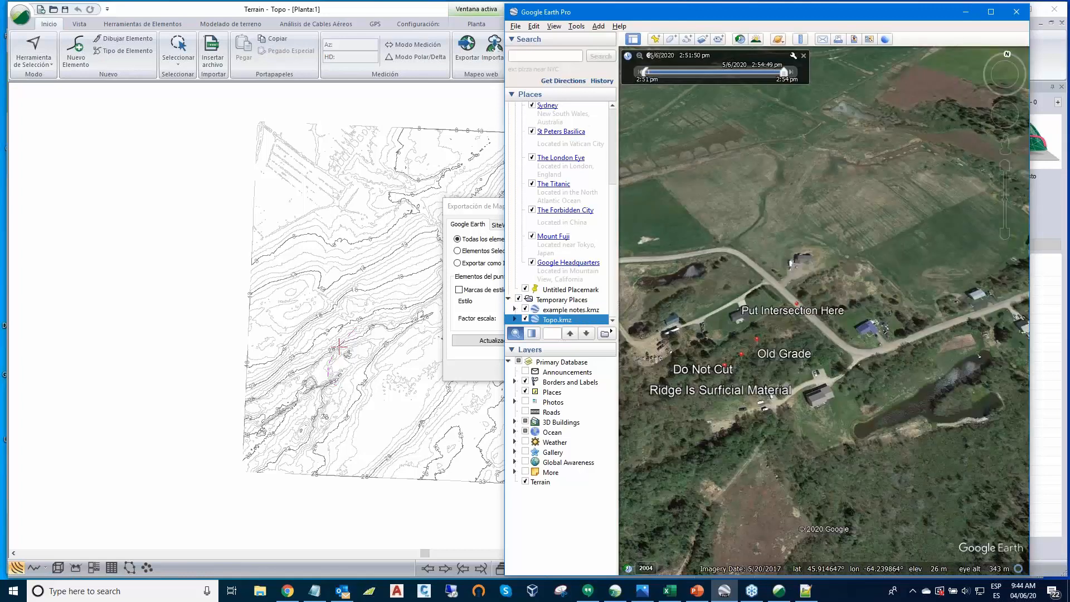
click(1019, 17)
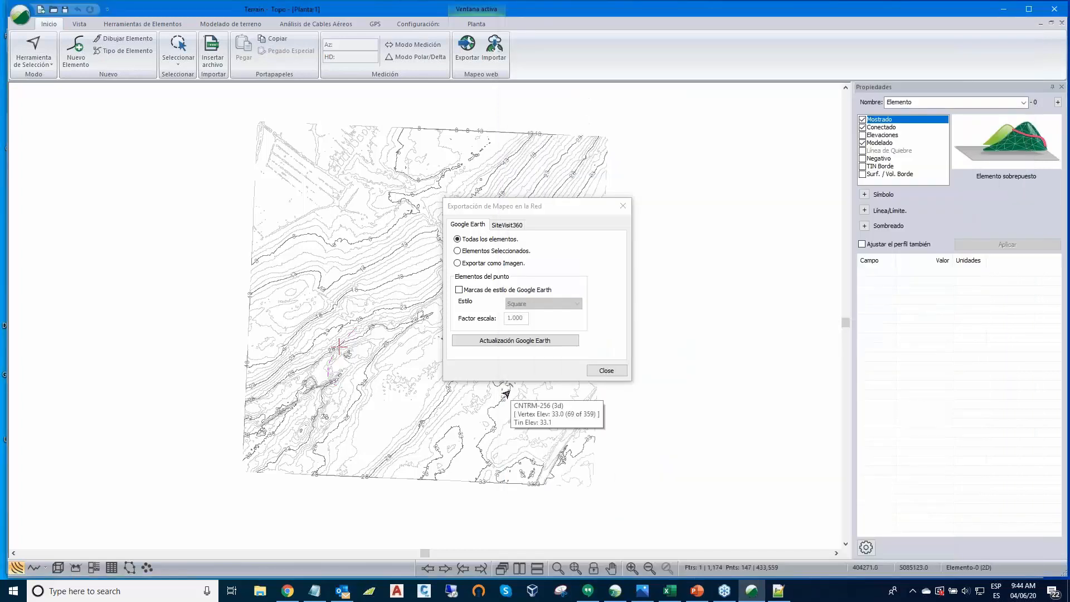
click(522, 346)
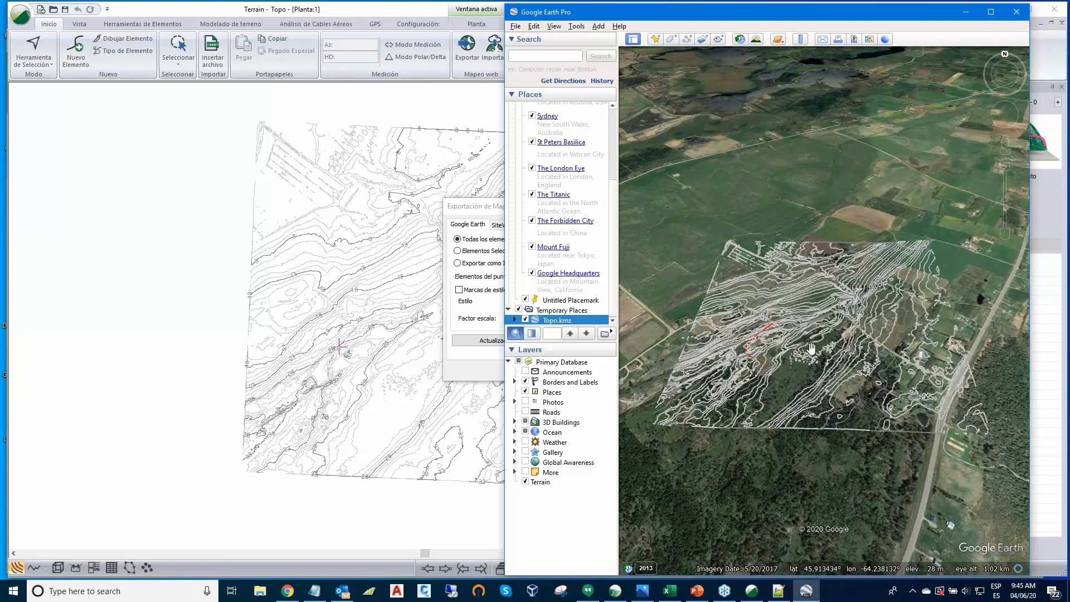
- Examine in Google Earth how the exported Topo contours and road line lie over the satellite imagery, from several distances and angles
scroll(811, 349, up, 1)
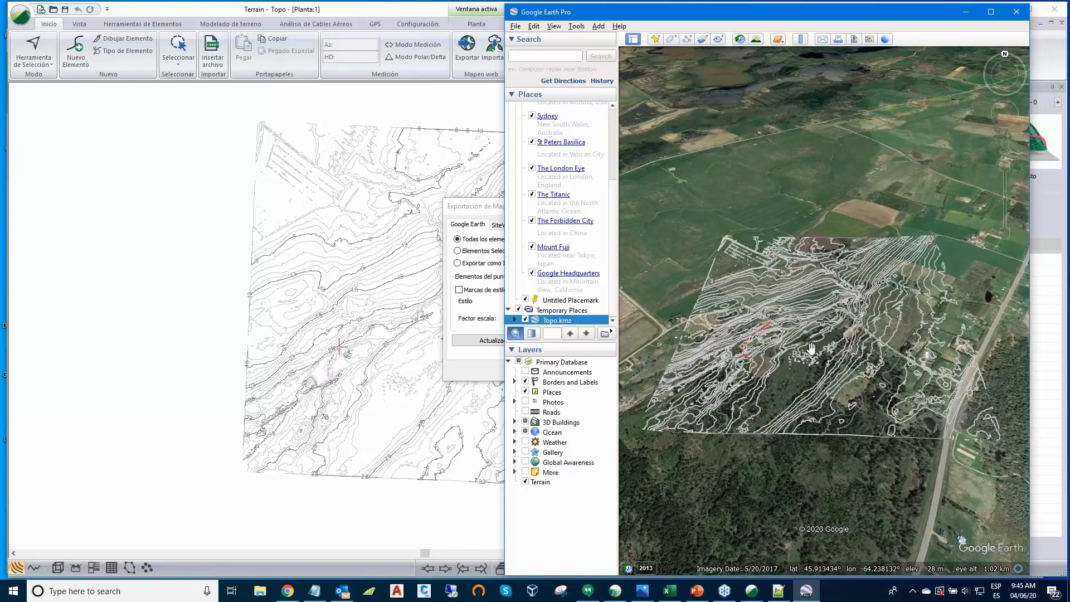
scroll(811, 348, up, 1)
scroll(811, 348, down, 2)
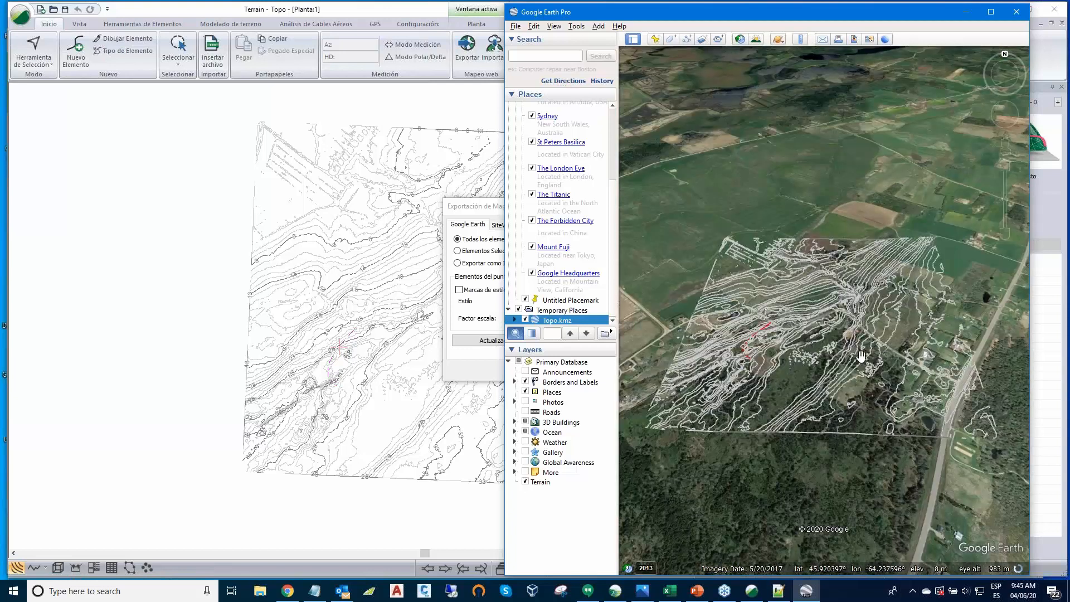
scroll(861, 355, up, 1)
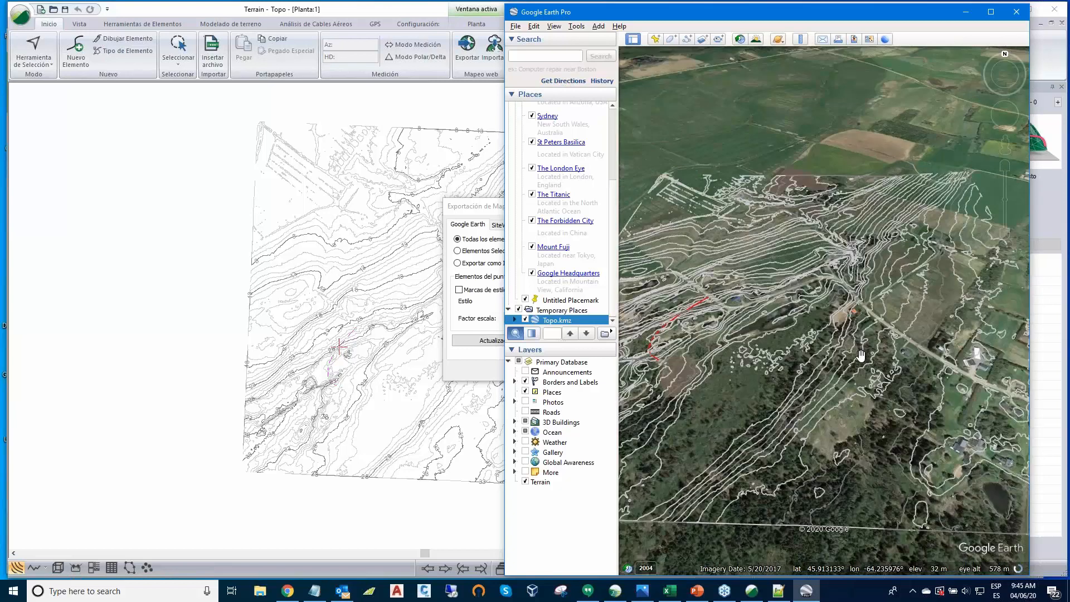
middle_drag(861, 355, 887, 305)
scroll(886, 305, down, 1)
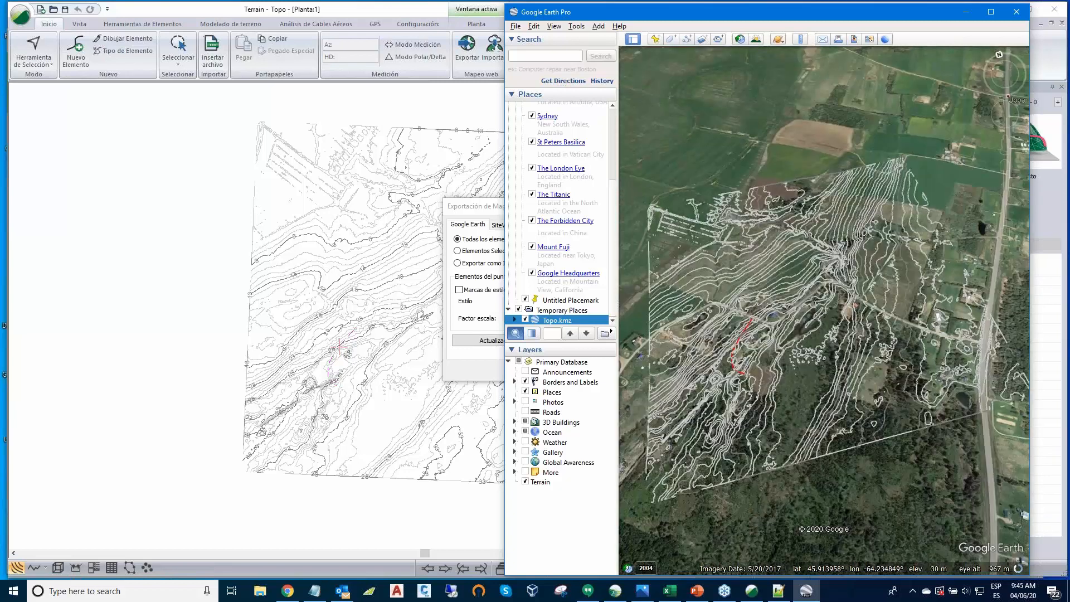
scroll(873, 328, down, 1)
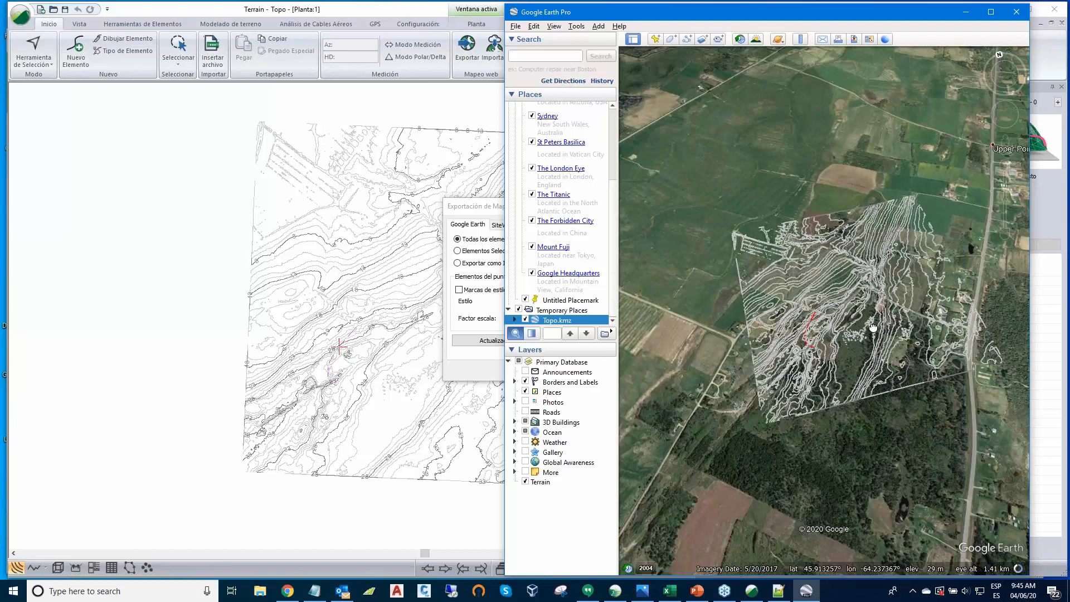
scroll(873, 328, up, 3)
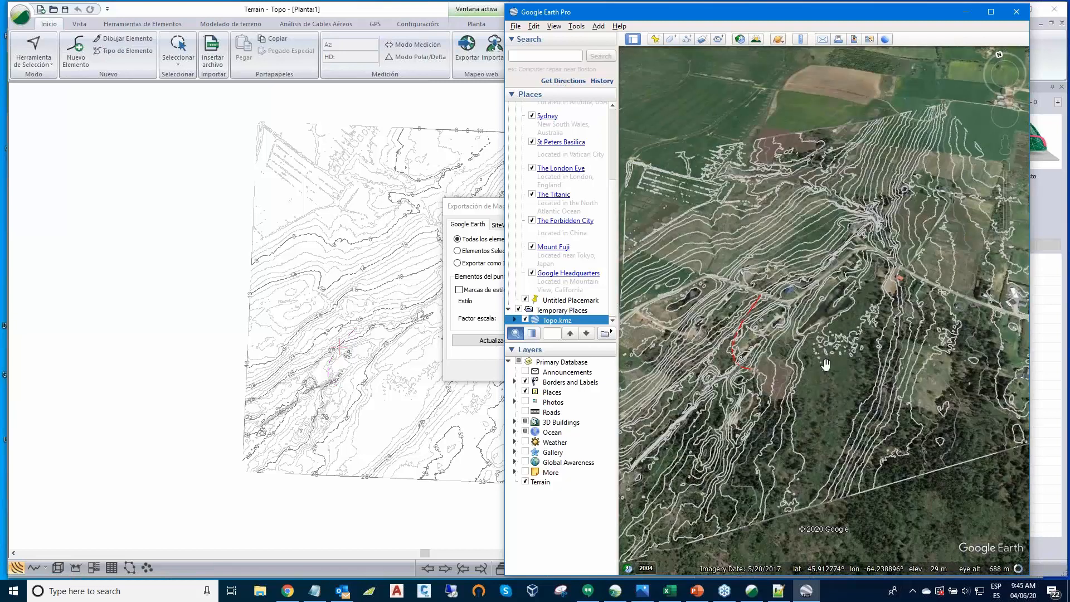
scroll(825, 365, up, 1)
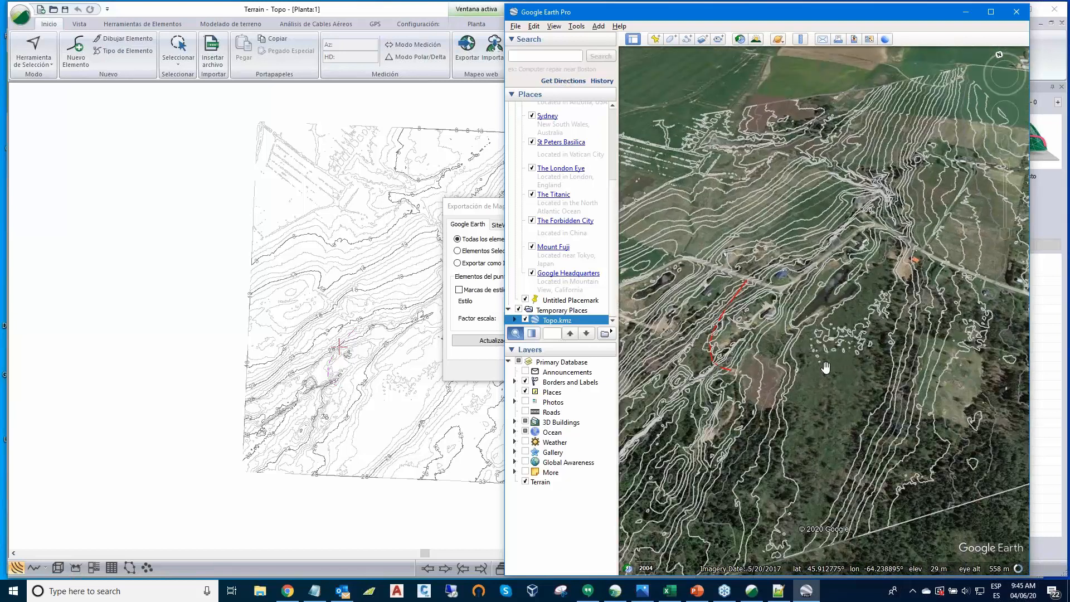
drag(825, 365, 835, 283)
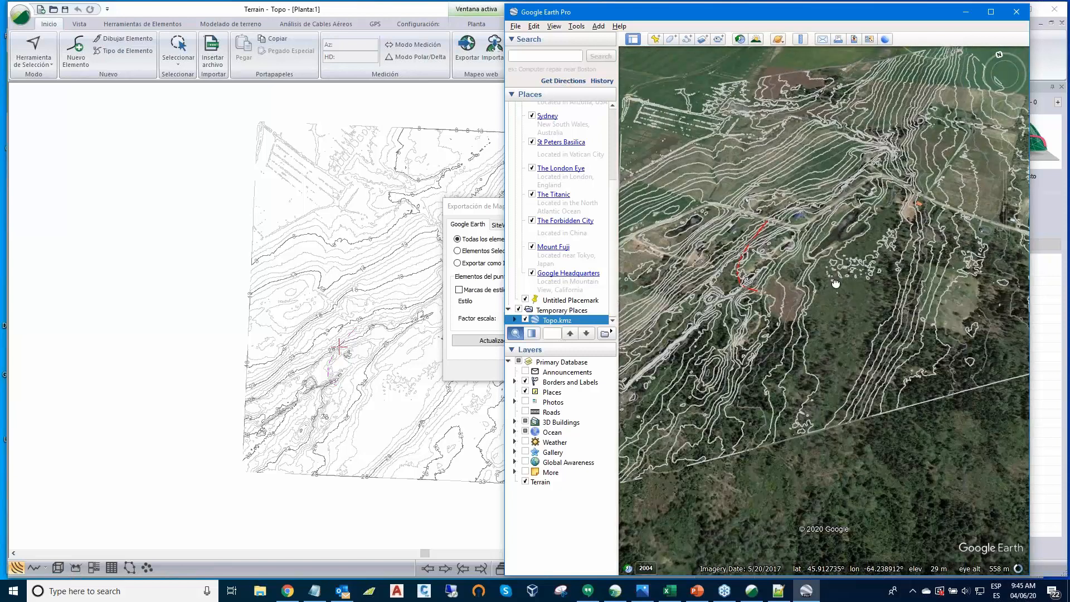
scroll(835, 283, down, 3)
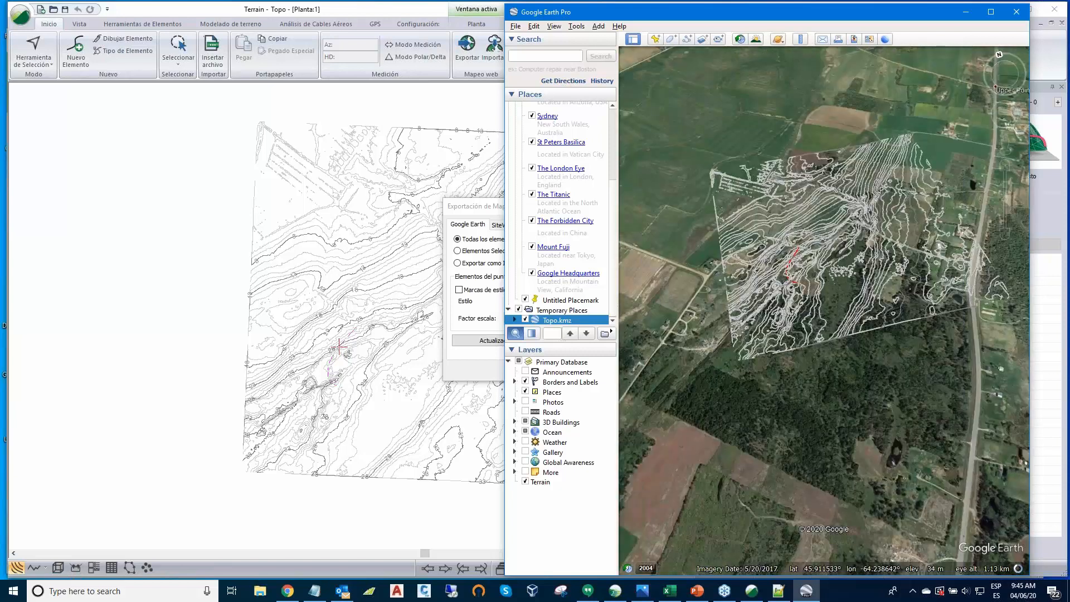
drag(848, 327, 814, 344)
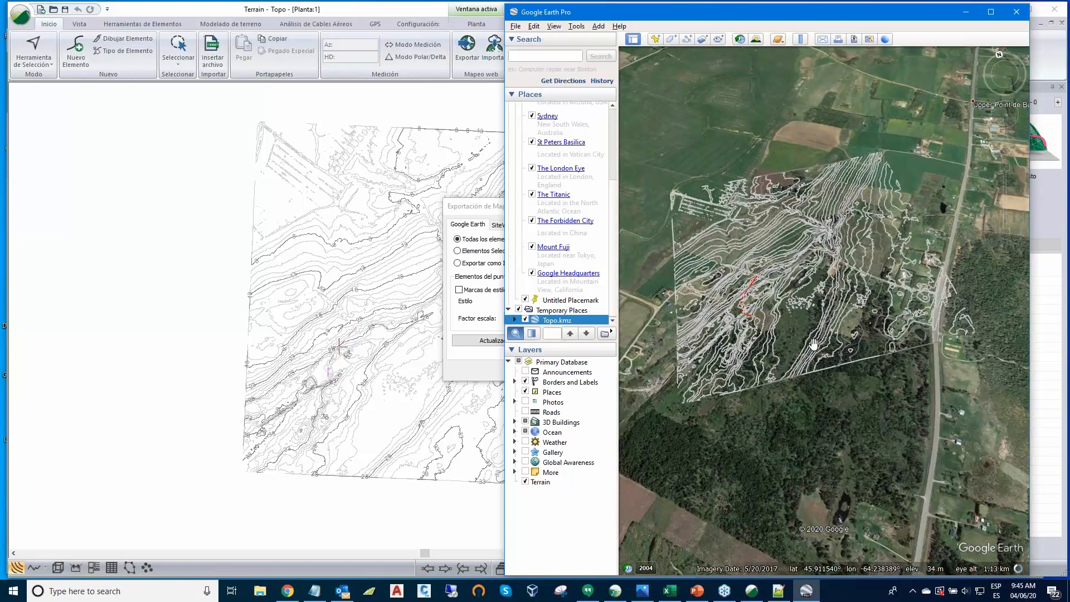
scroll(814, 344, up, 3)
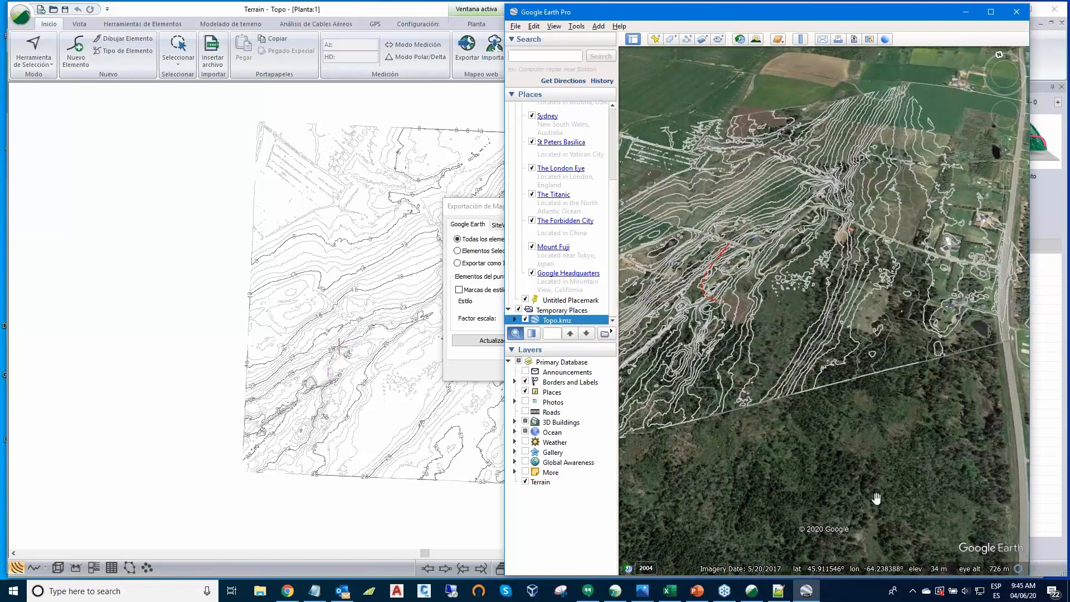
- Switch back to Terrain, close the web mapping export settings and bring the full contour plan into view
click(964, 12)
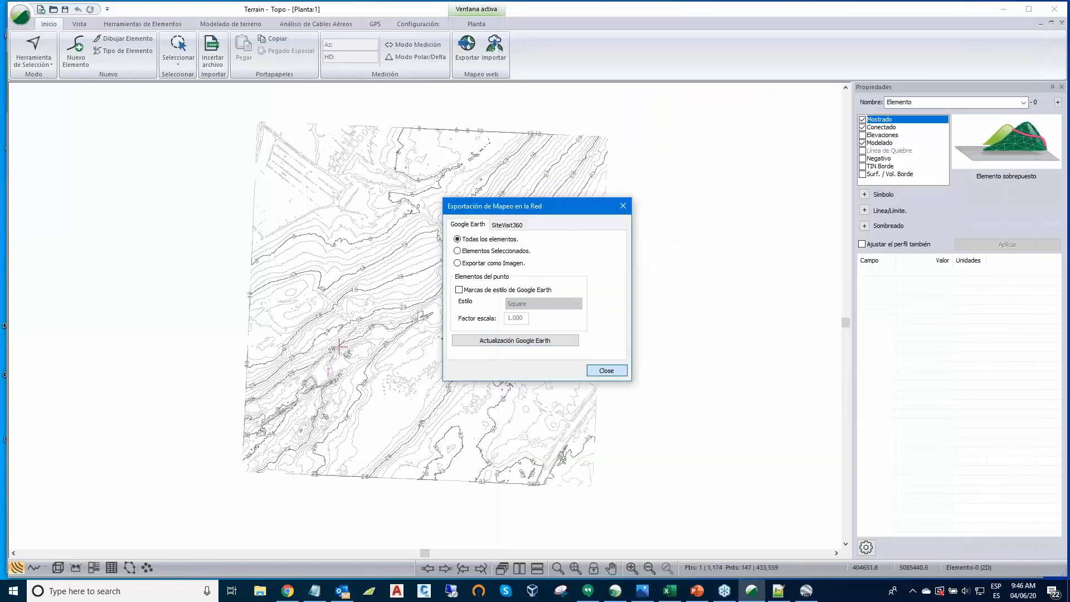
click(607, 370)
scroll(609, 375, up, 1)
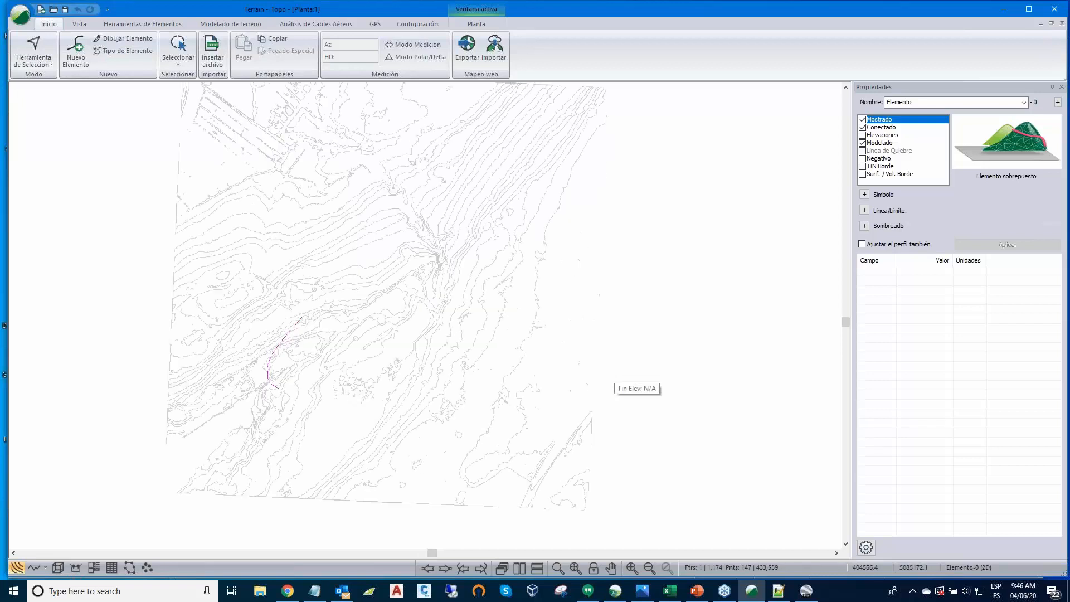
middle_drag(608, 375, 631, 392)
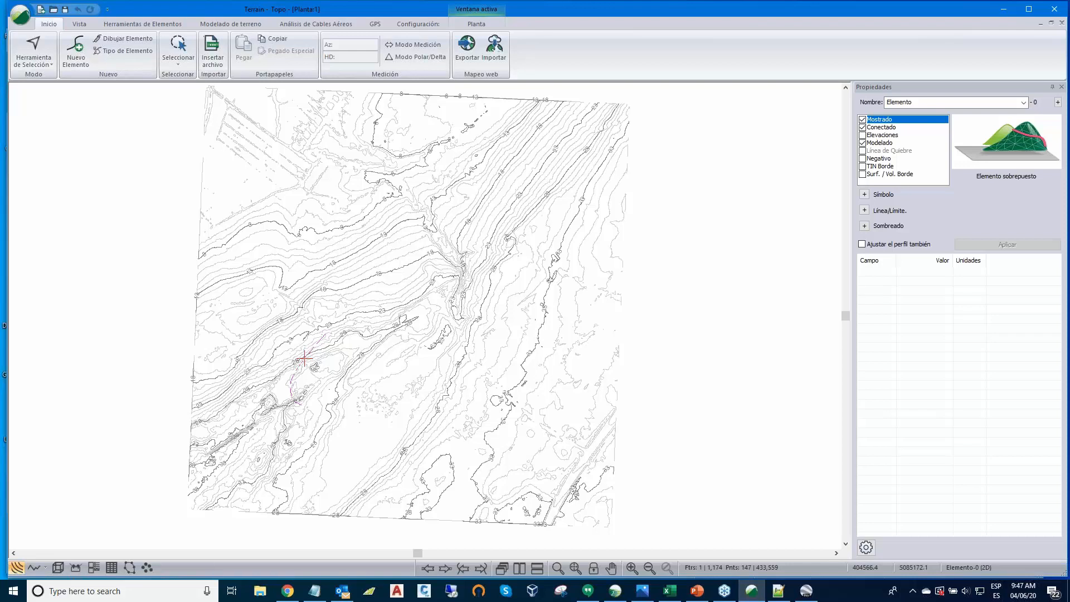
- Switch to Google Earth and maximize its window to view the exported Topo contours and road line over the imagery
click(807, 593)
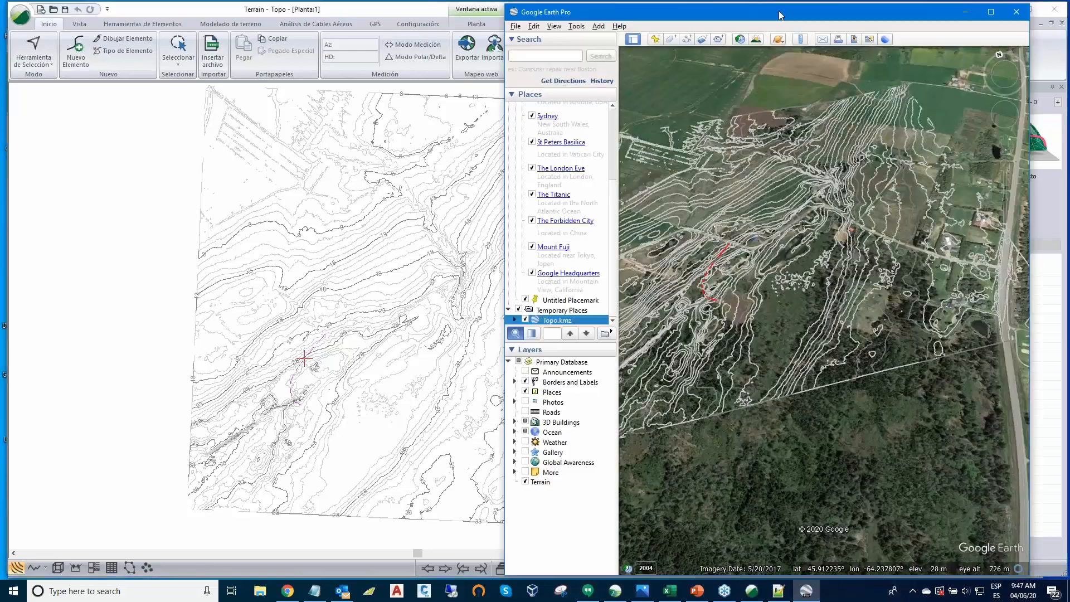
drag(779, 15, 750, 21)
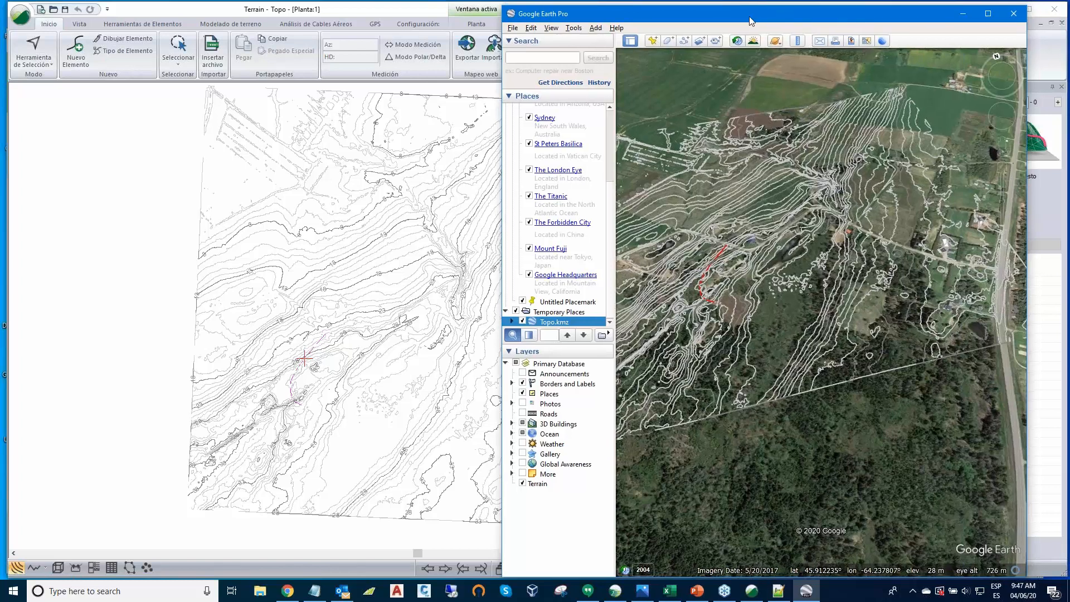
double_click(749, 20)
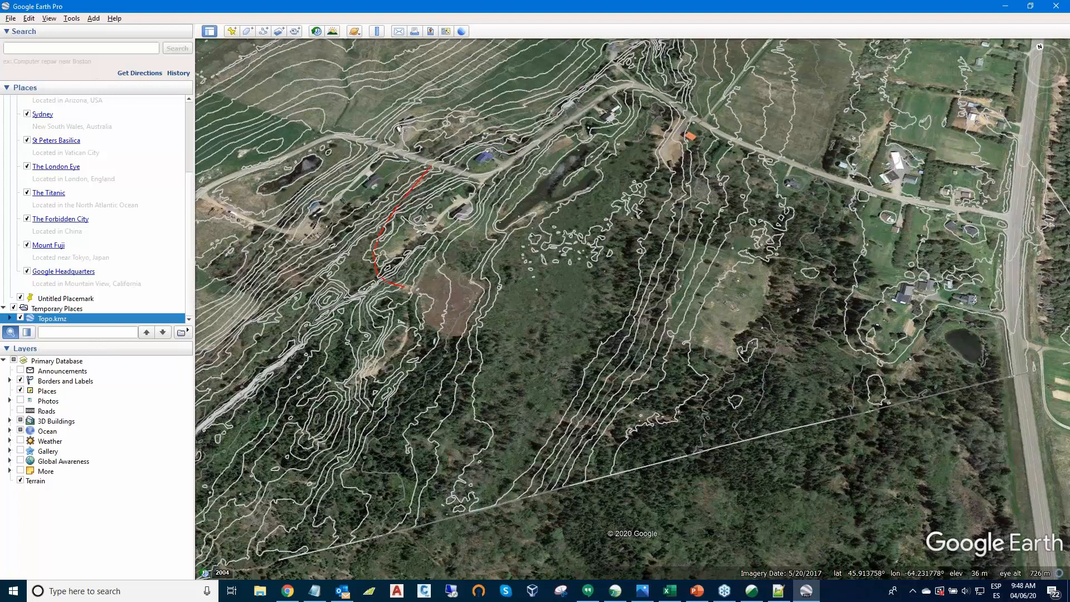
- Switch back to Terrain and review the datum and zone options in the module's projection settings, leaving without changes
click(751, 591)
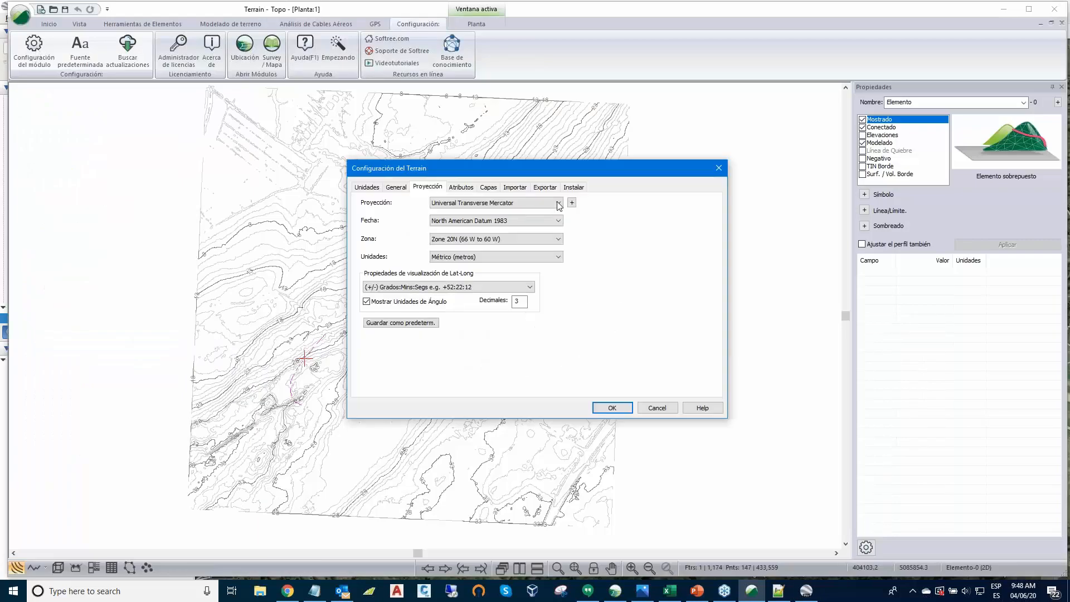
click(558, 221)
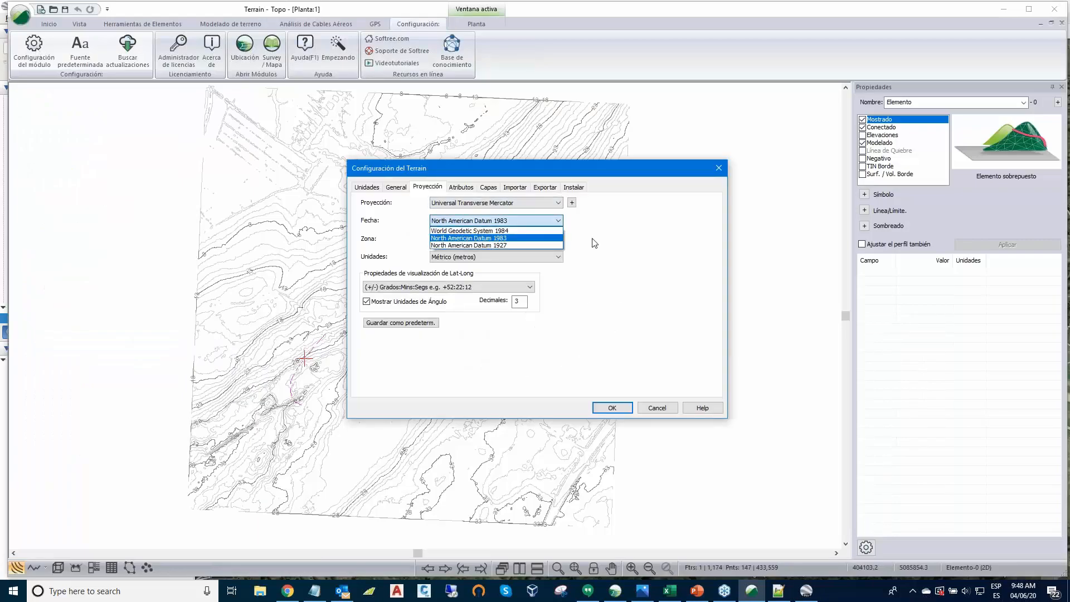
click(580, 248)
click(558, 239)
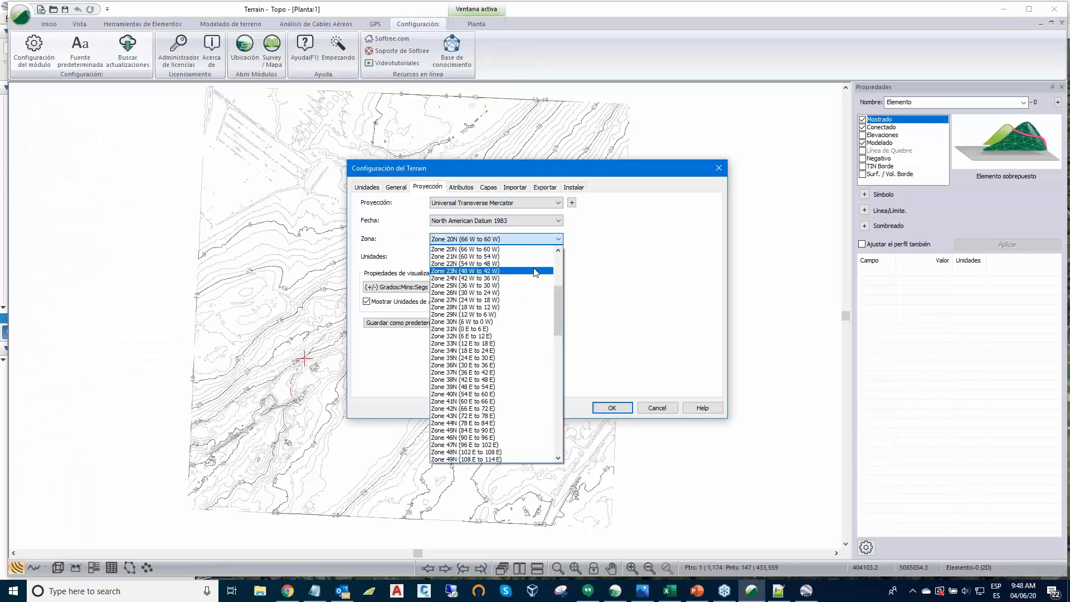
scroll(543, 252, down, 3)
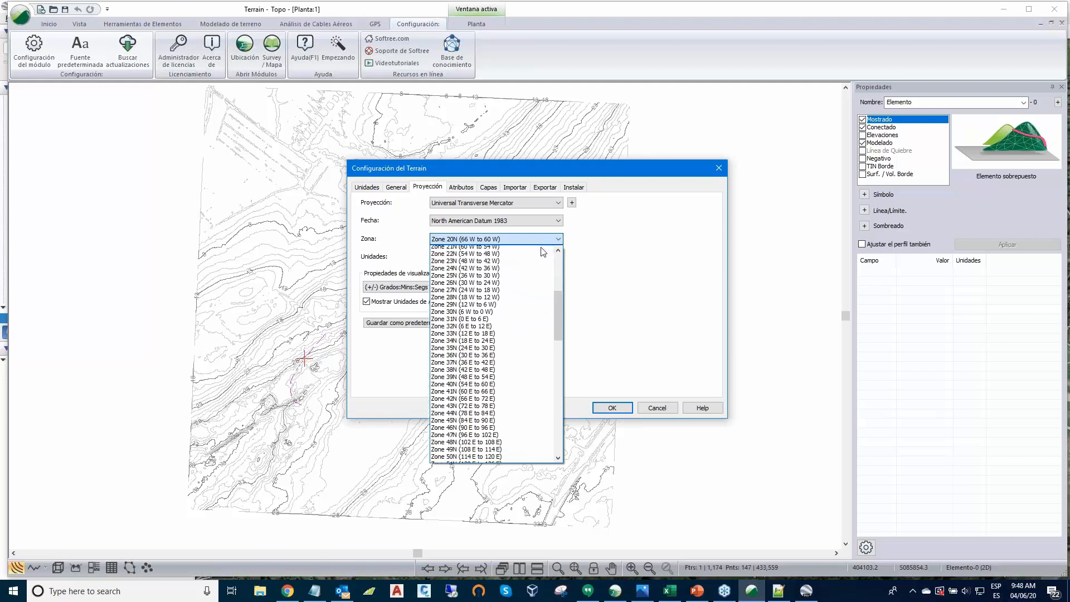
scroll(543, 252, down, 1)
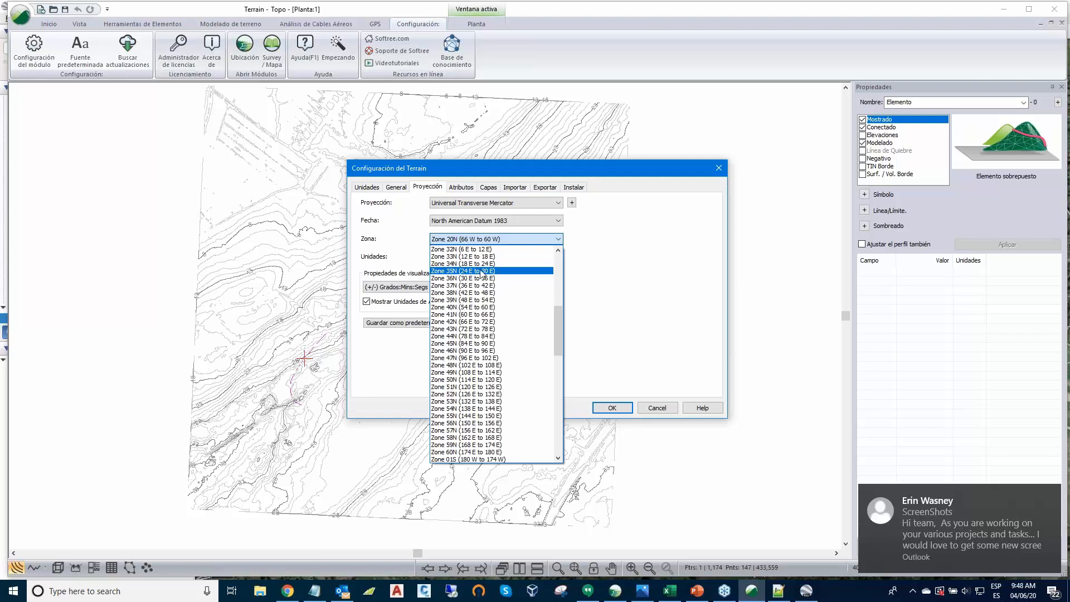
scroll(482, 273, down, 3)
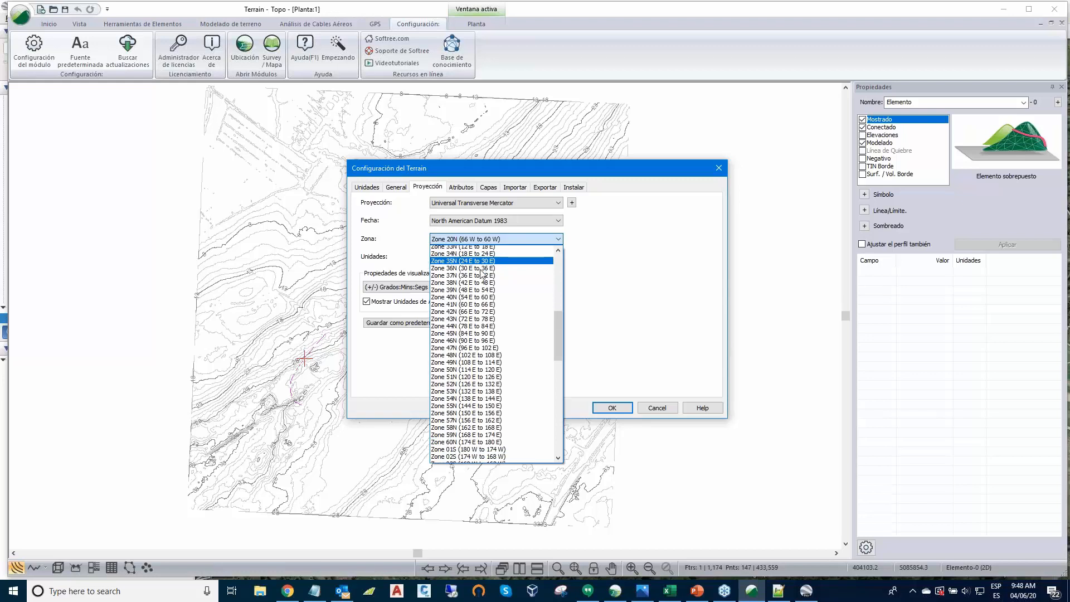
scroll(483, 273, down, 2)
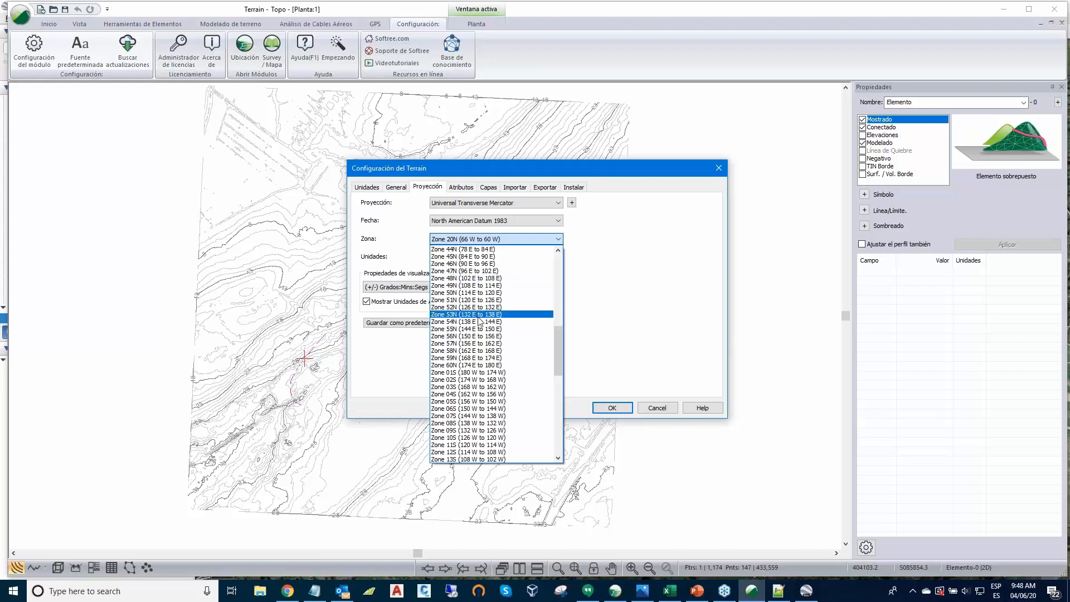
click(767, 310)
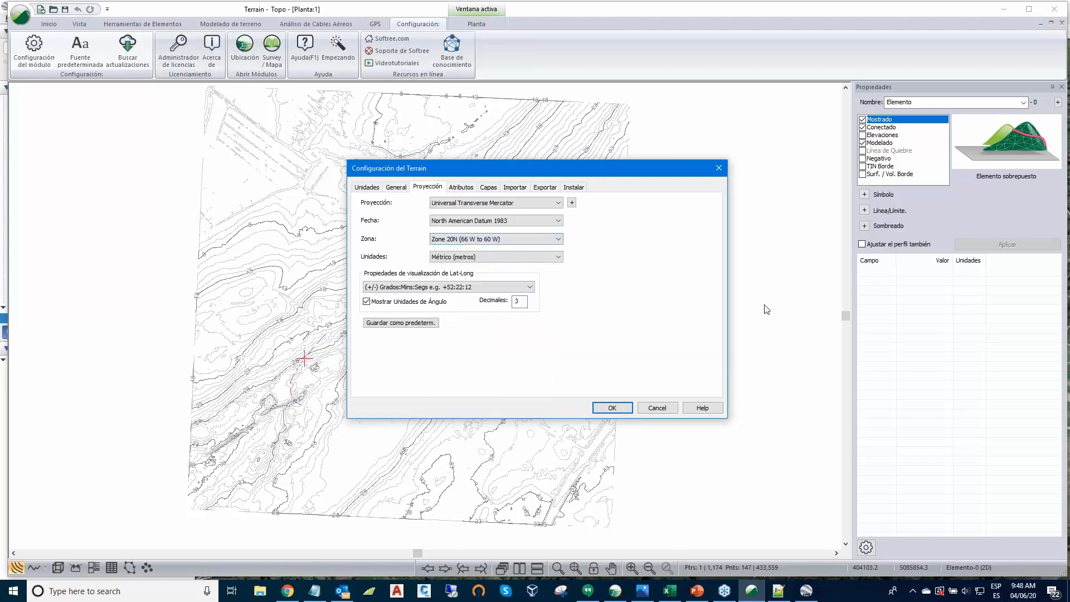
click(657, 408)
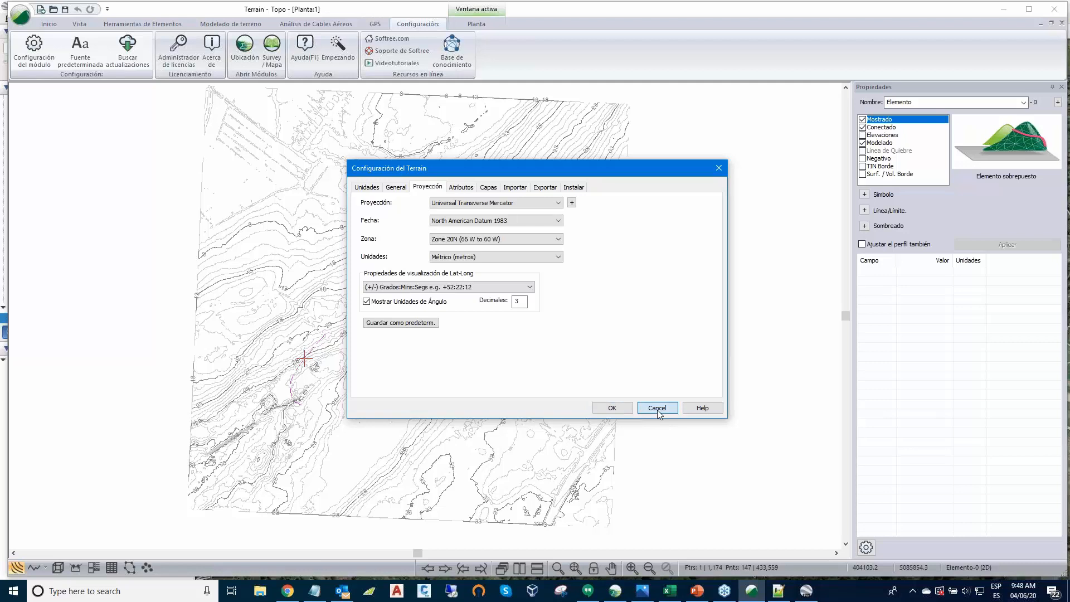